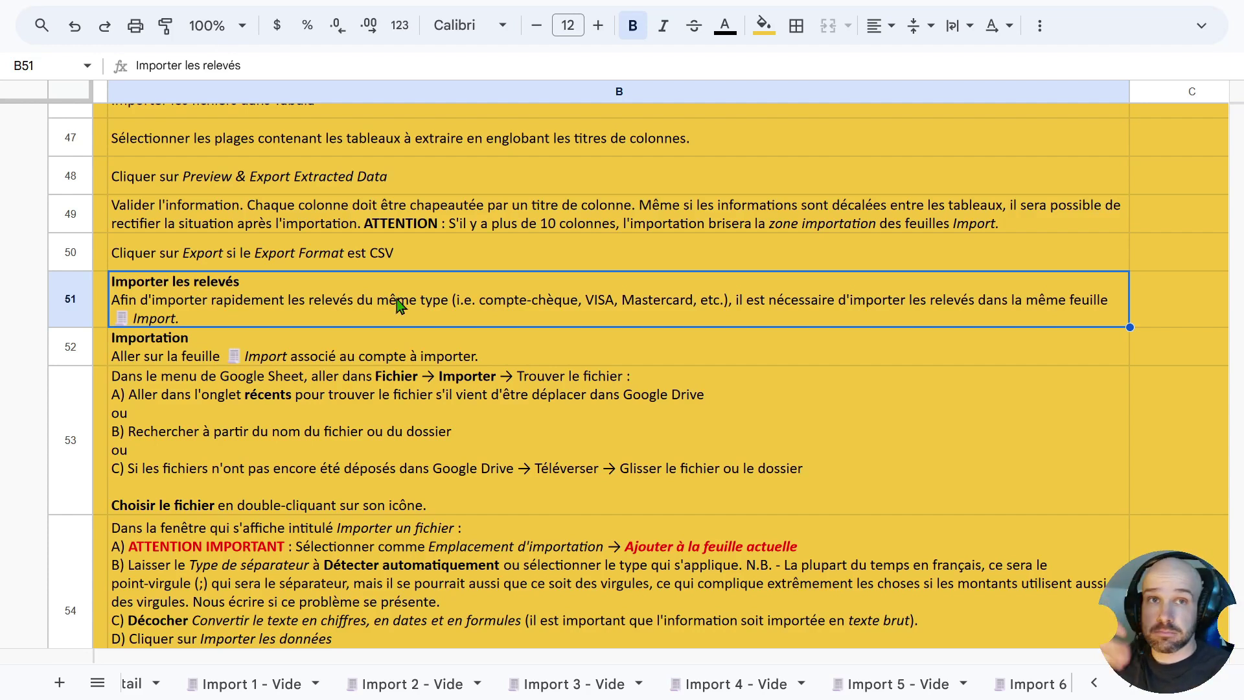
# - Rename the "Import 1 - Vide" sheet as "Import 1 - VISA" after selecting the Importation instruction in cell B52
pyautogui.click(292, 362)
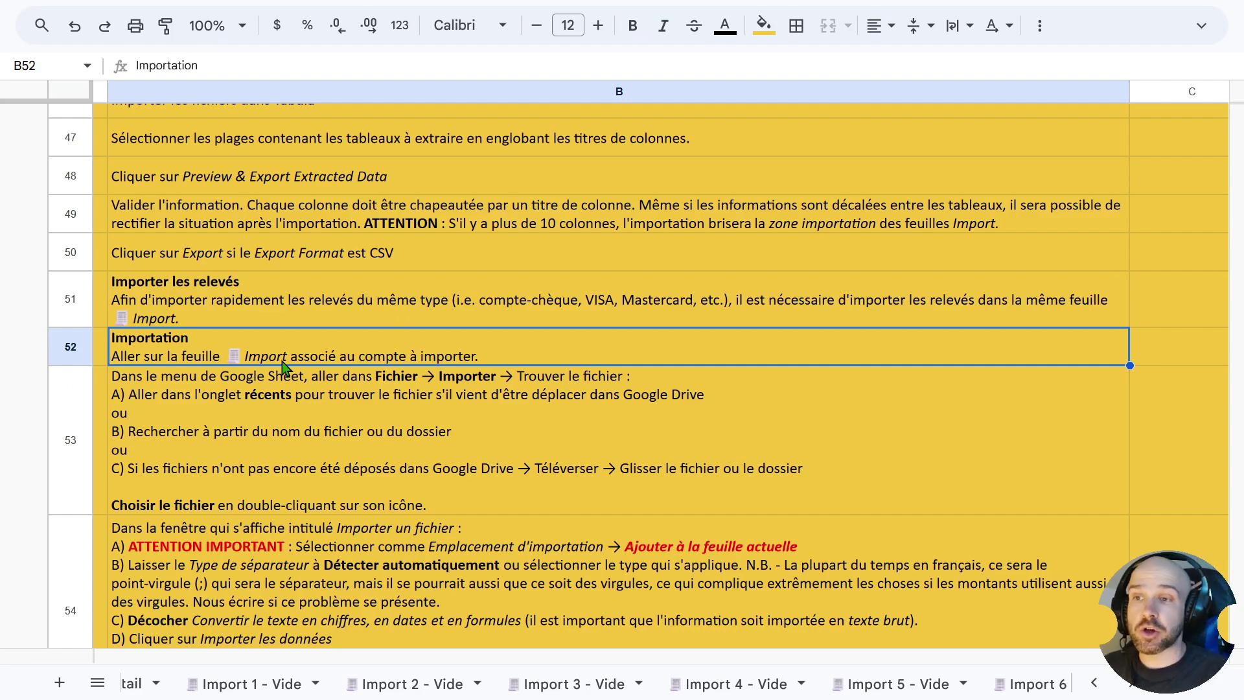
pyautogui.click(280, 682)
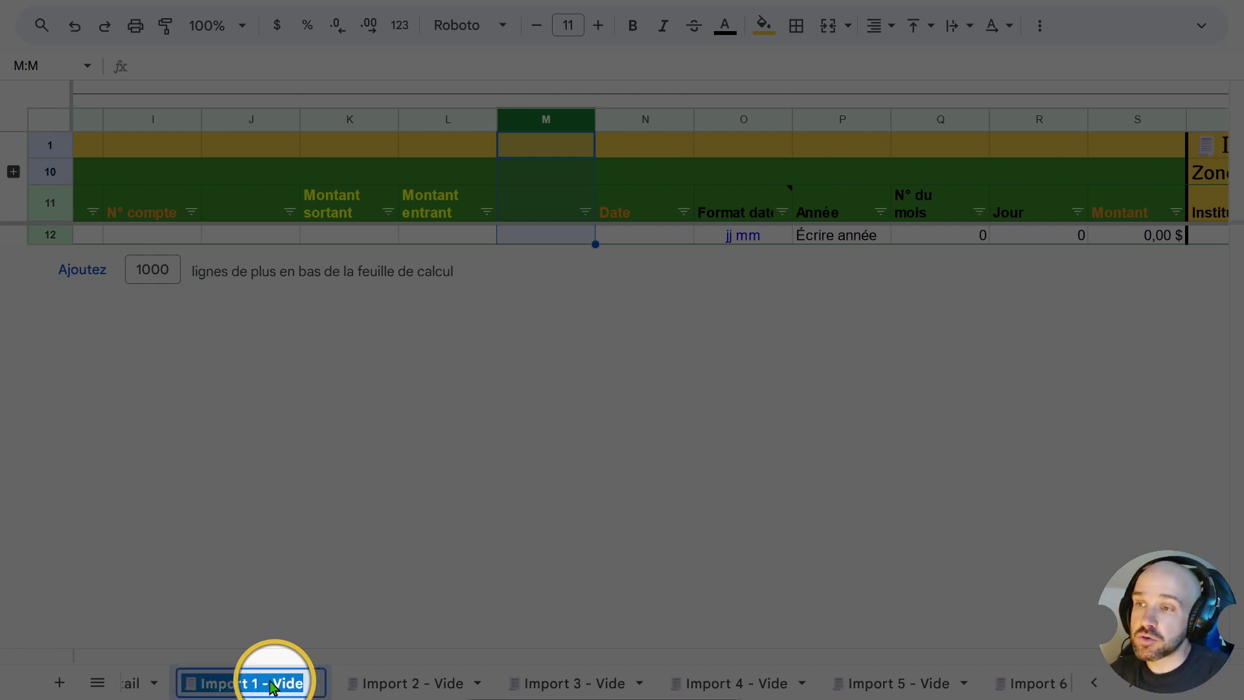
pyautogui.doubleClick(281, 684)
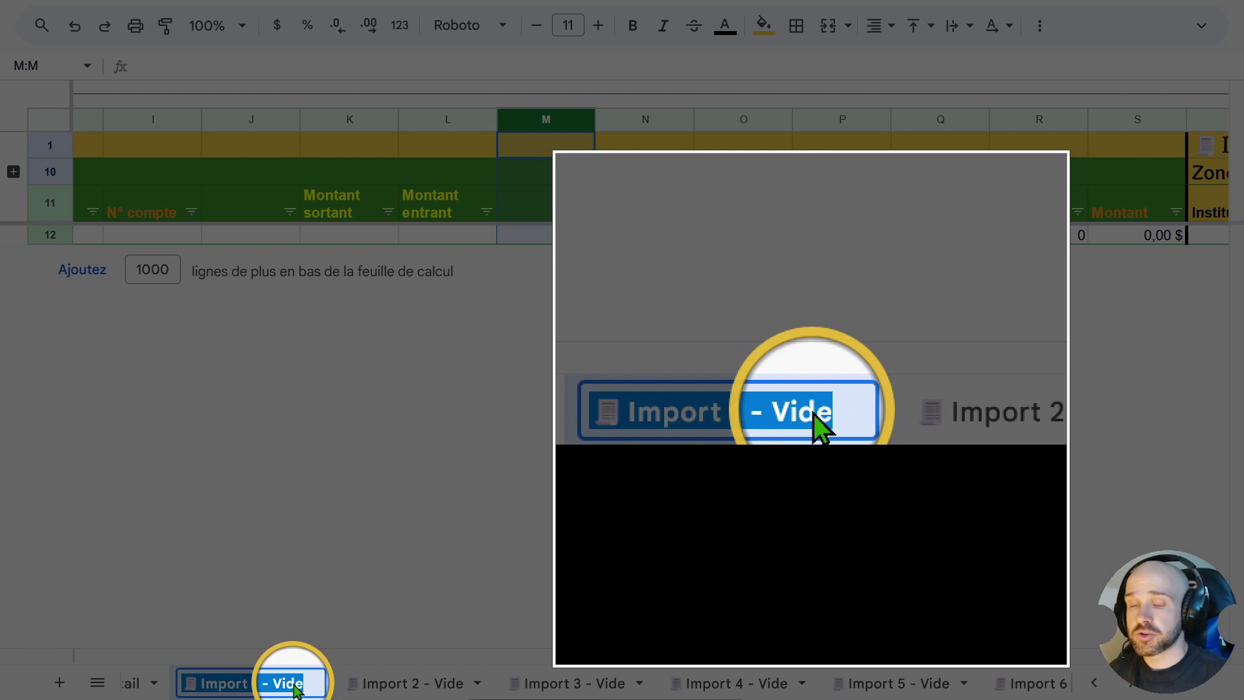
pyautogui.press('End')
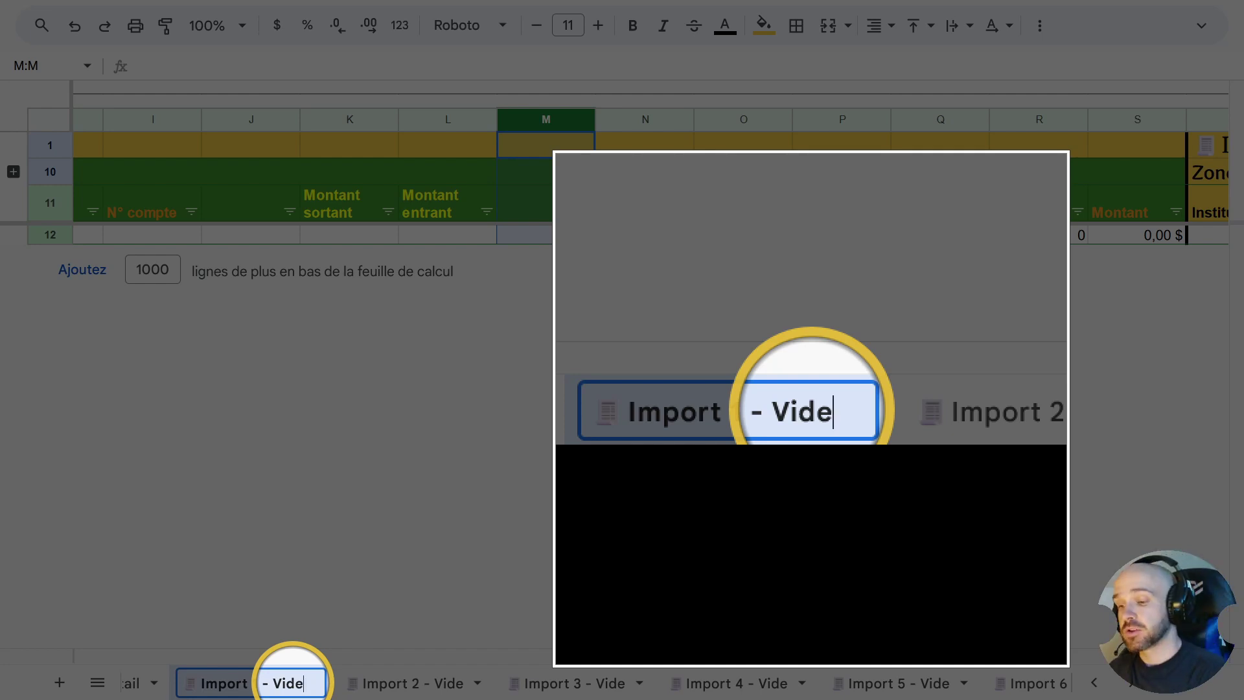
pyautogui.press('BackSpace')
pyautogui.press('BackSpace')
pyautogui.press('BackSpace')
pyautogui.press('BackSpace')
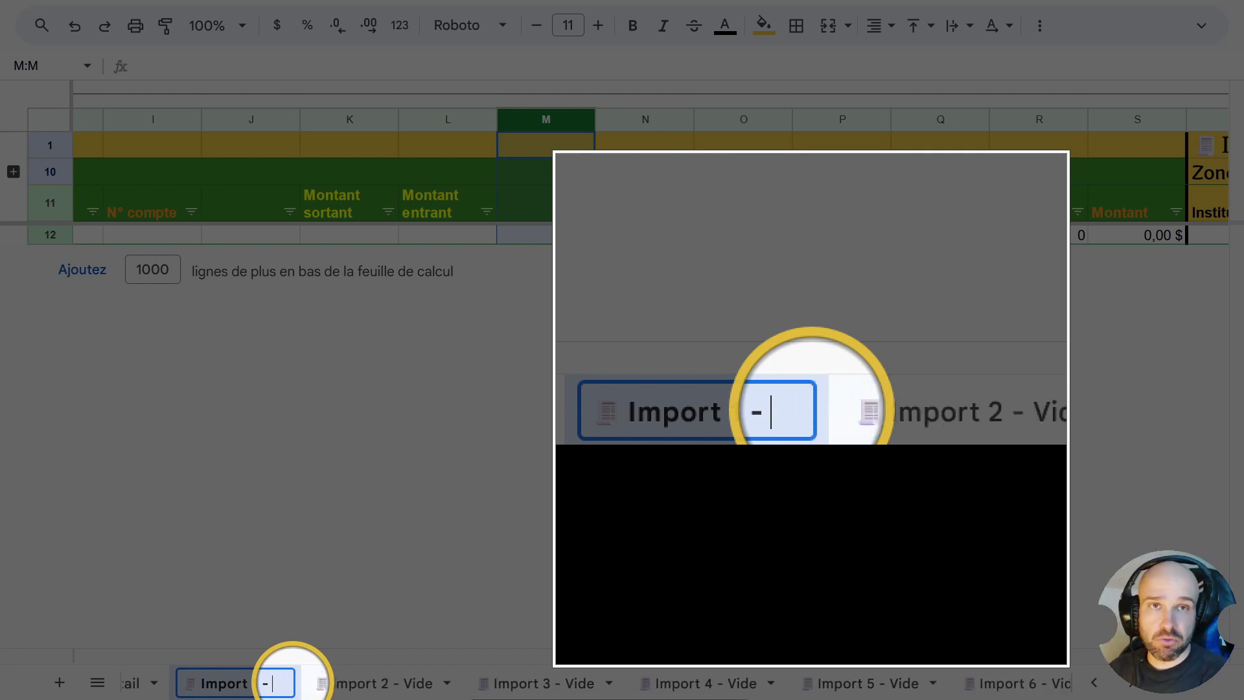
pyautogui.write('VISA')
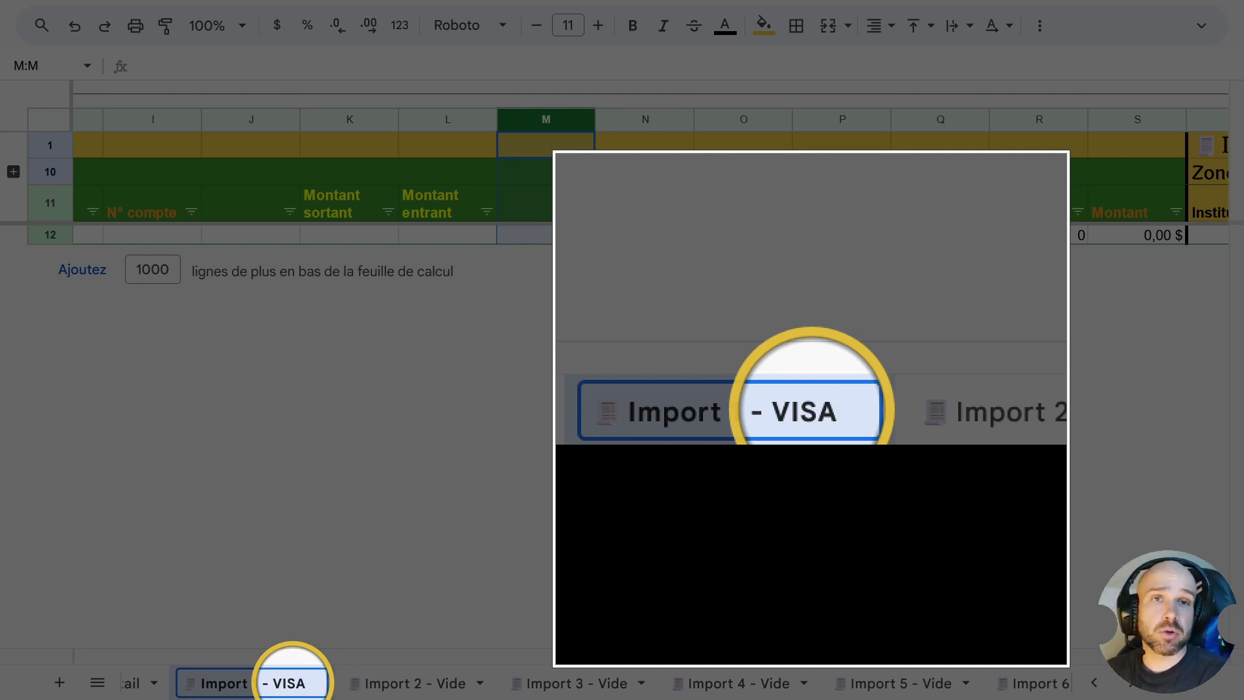
pyautogui.press('Return')
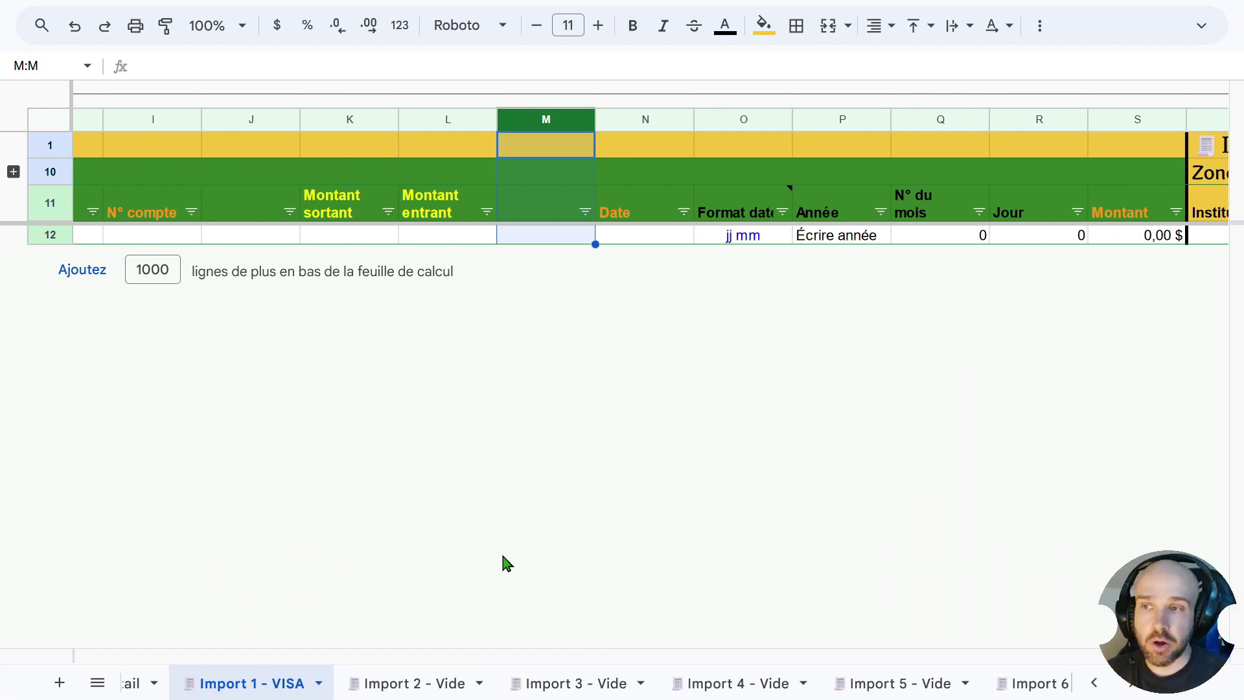
# - Rename the "Import 2 - Vide" sheet as "Import 2 - EOP"
pyautogui.click(452, 688)
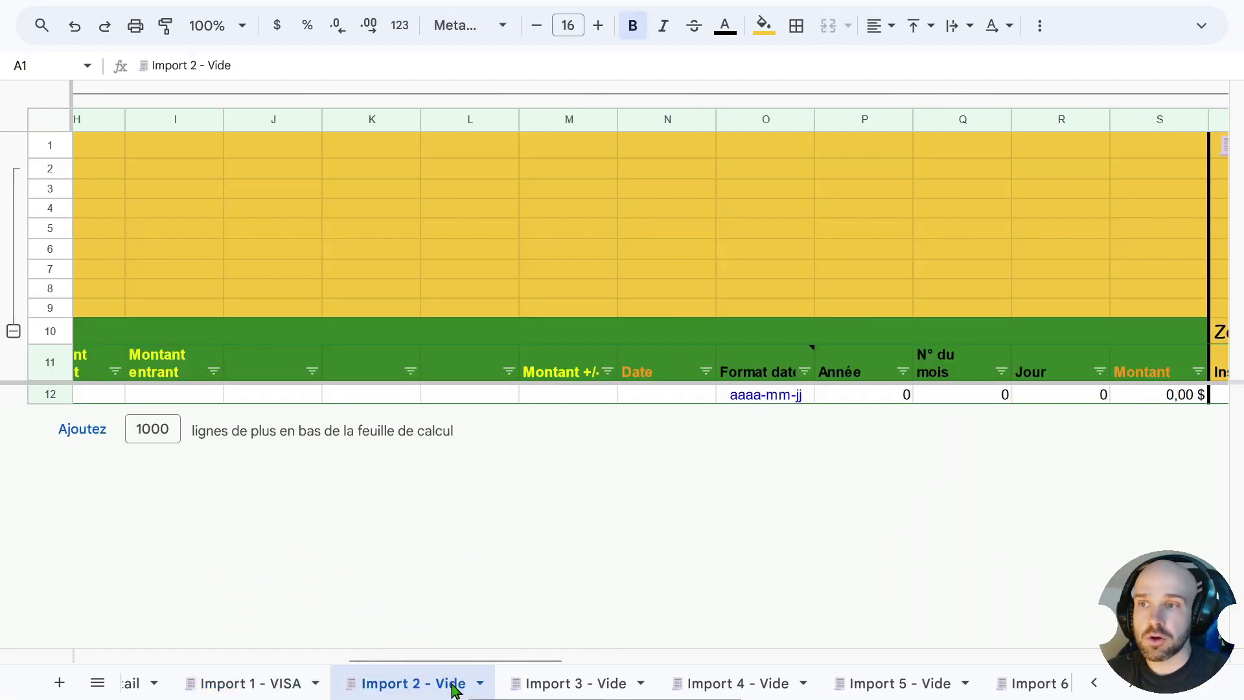
pyautogui.doubleClick(453, 686)
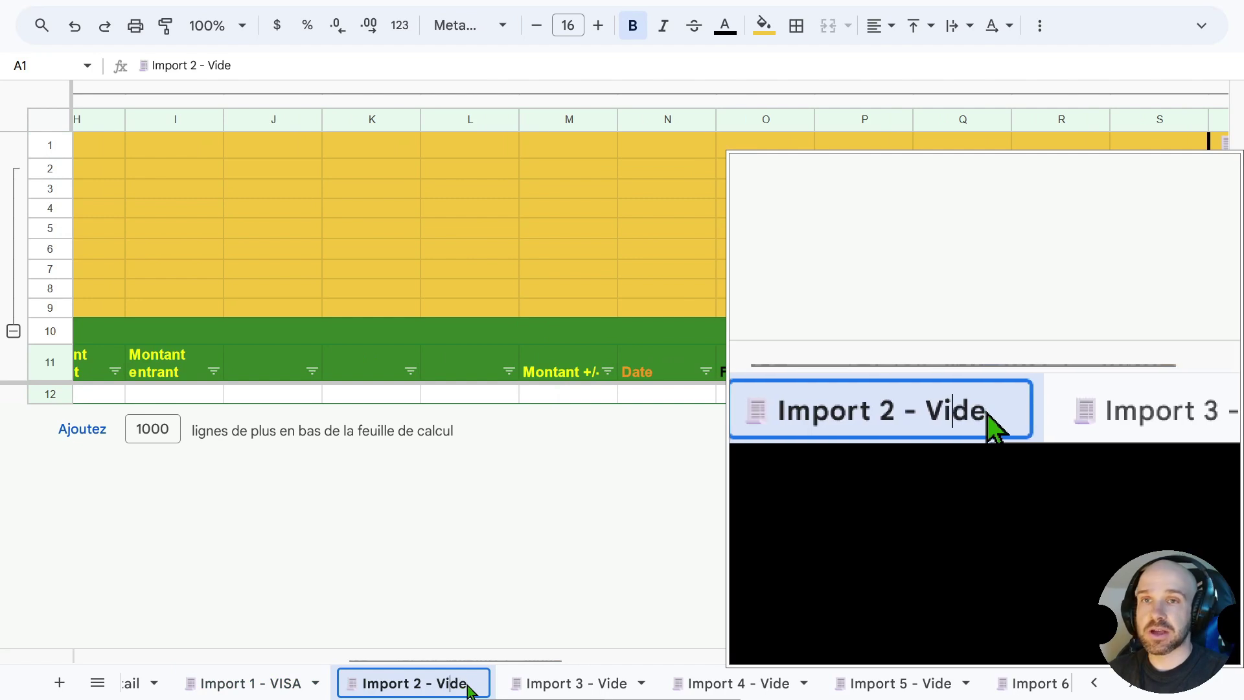
pyautogui.doubleClick(464, 688)
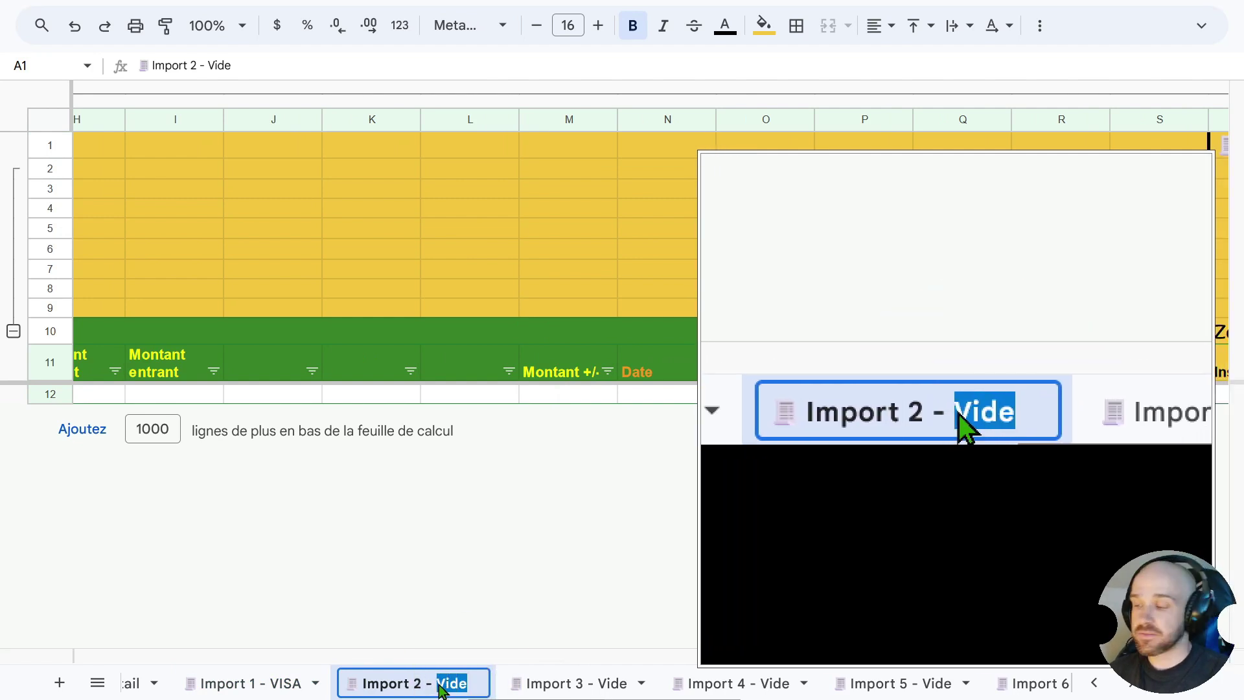
pyautogui.write('EOP')
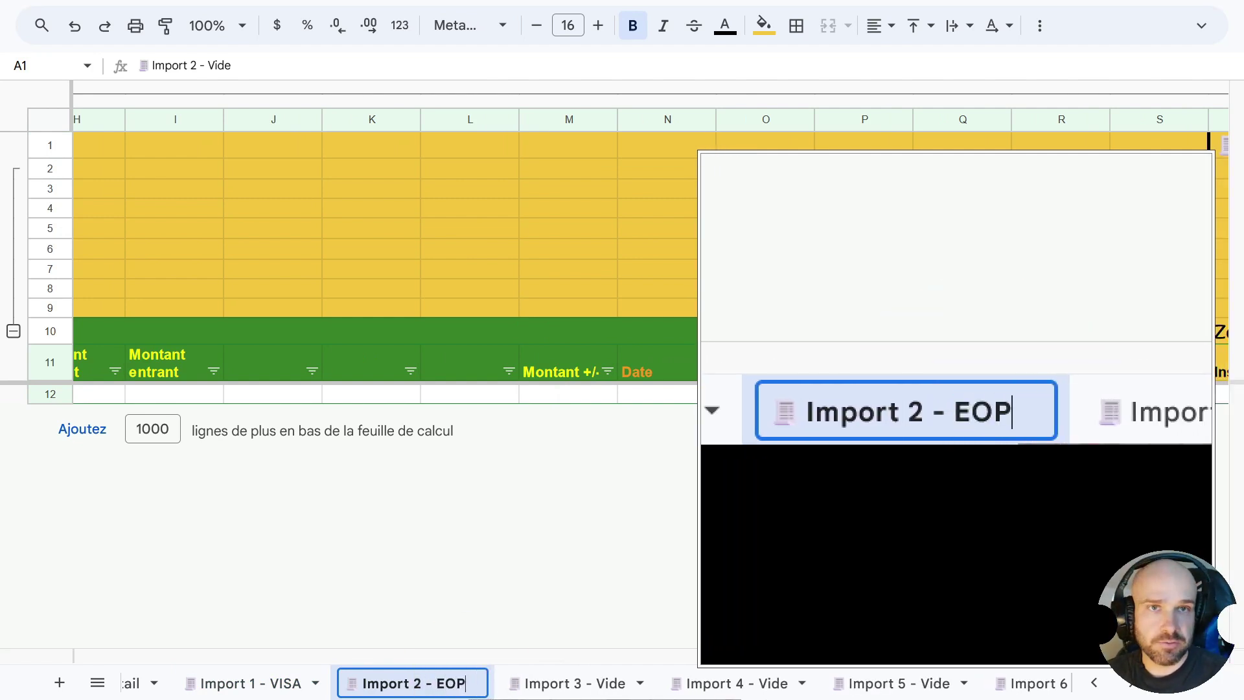
pyautogui.press('Return')
# - Rename the "Import 3 - Vide" sheet as "Import 3 - EOP"
pyautogui.click(563, 685)
pyautogui.doubleClick(601, 691)
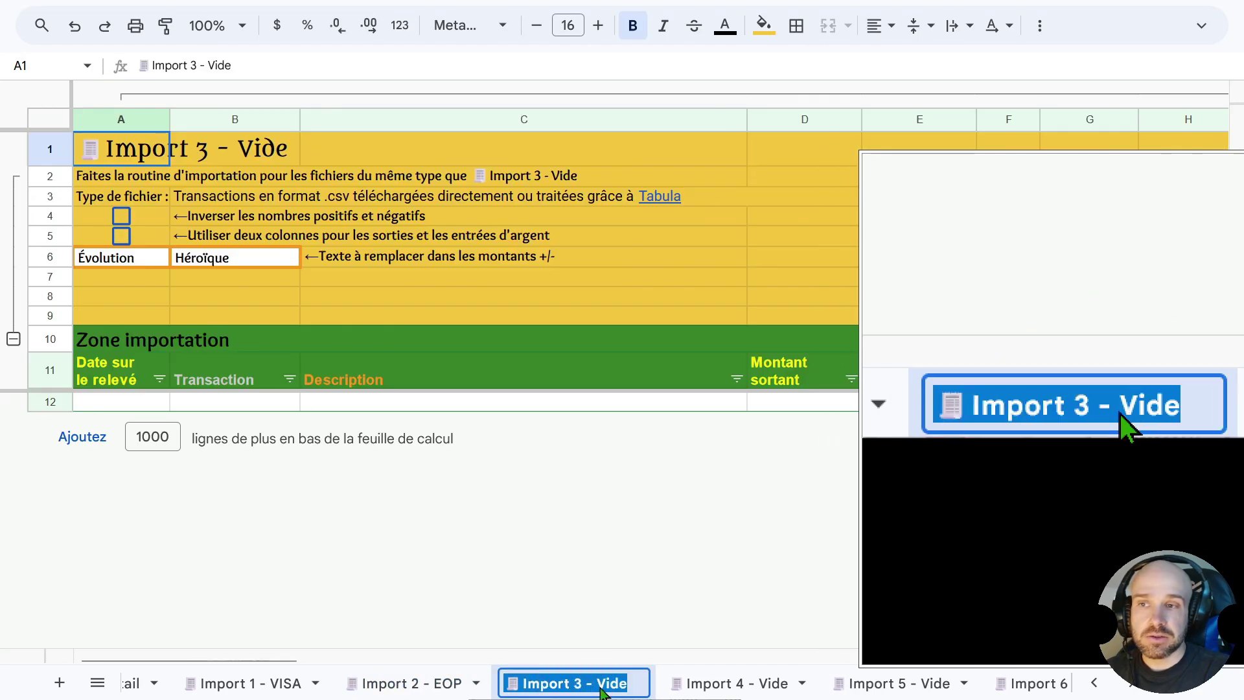
pyautogui.doubleClick(601, 691)
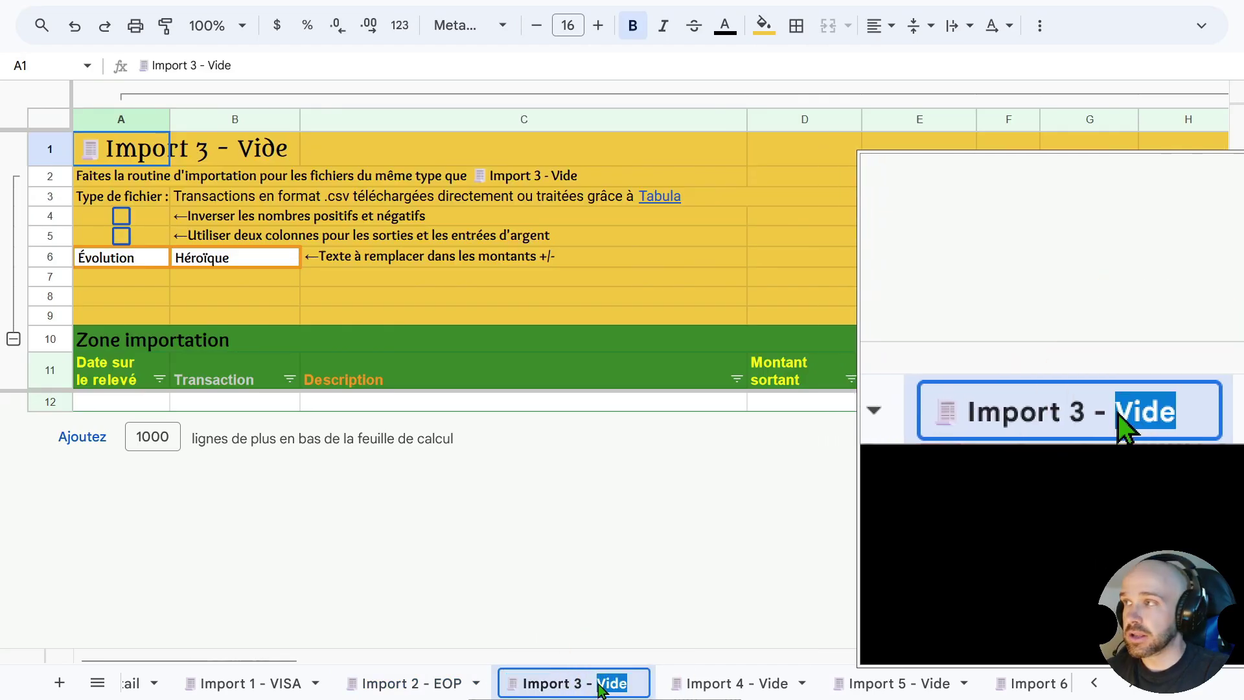
pyautogui.write('EOP')
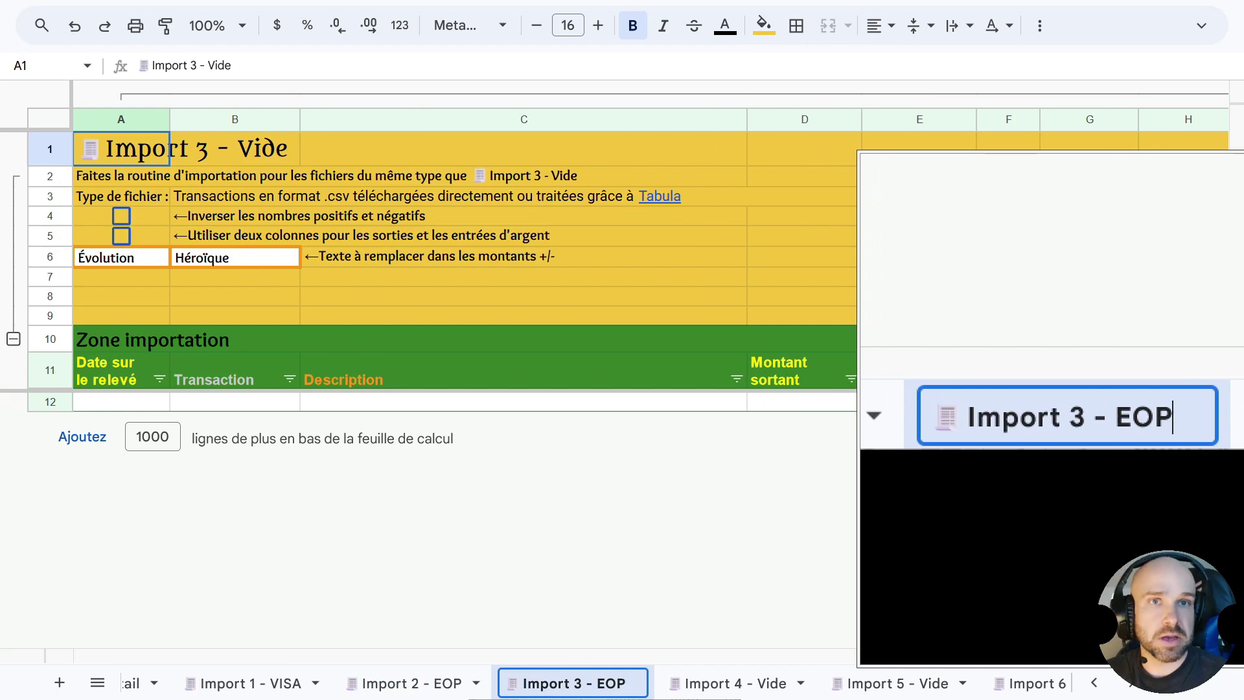
pyautogui.press('Return')
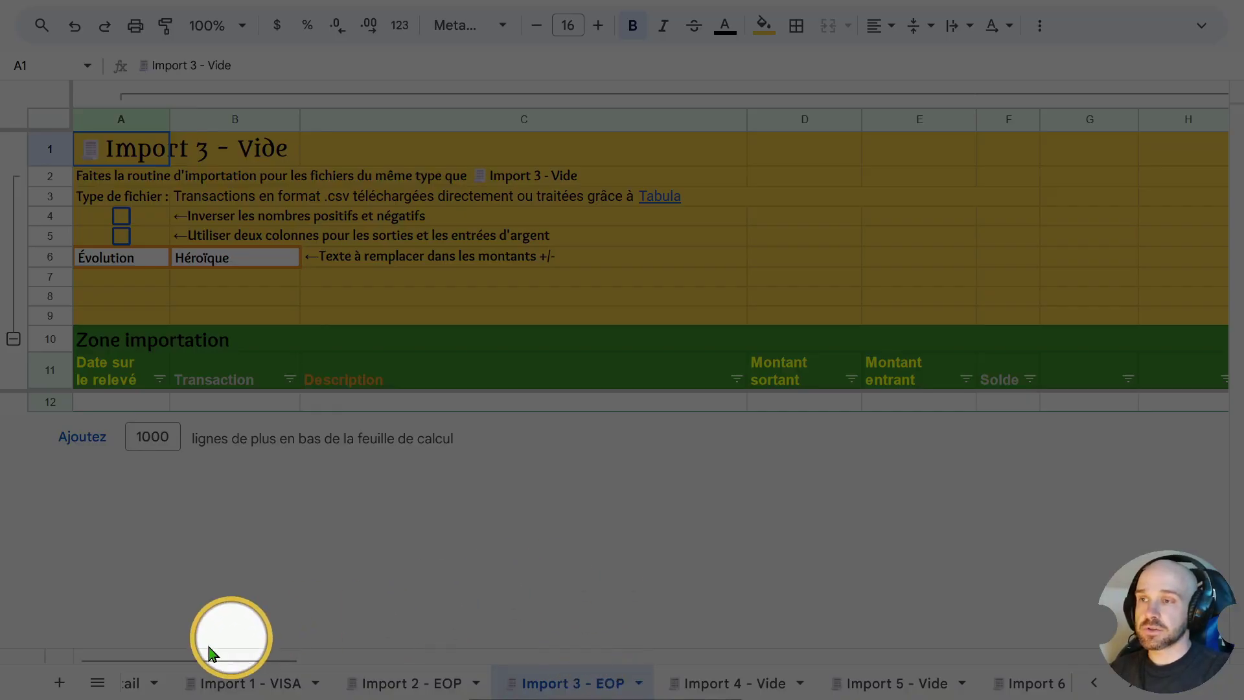
# - Return to the Instructions sheet and move the cell selection up to B1
pyautogui.click(98, 686)
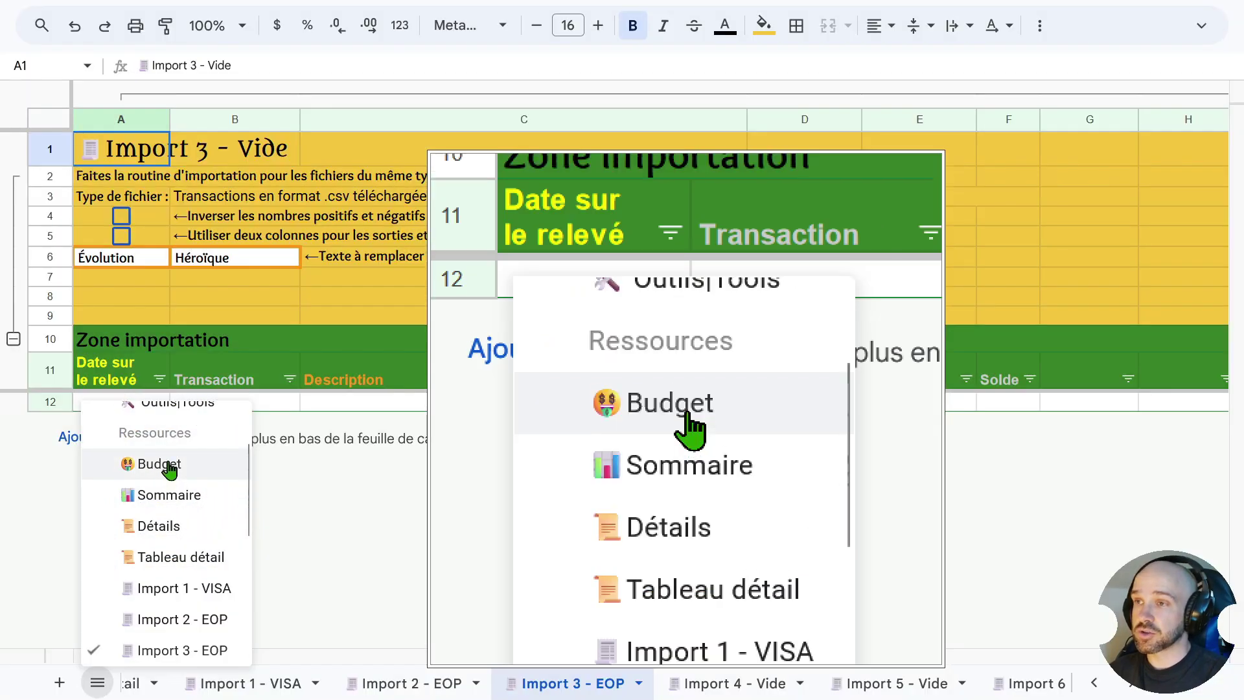
pyautogui.scroll(2, 170, 464)
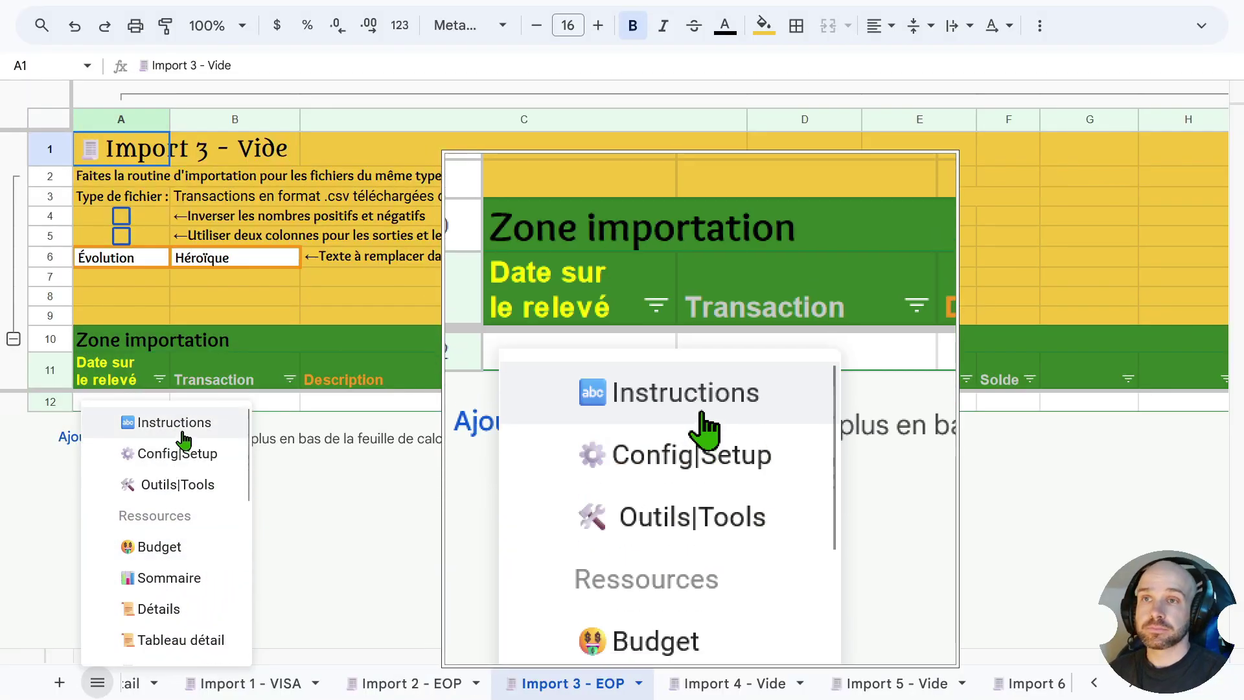
pyautogui.click(169, 423)
pyautogui.scroll(7, 187, 439)
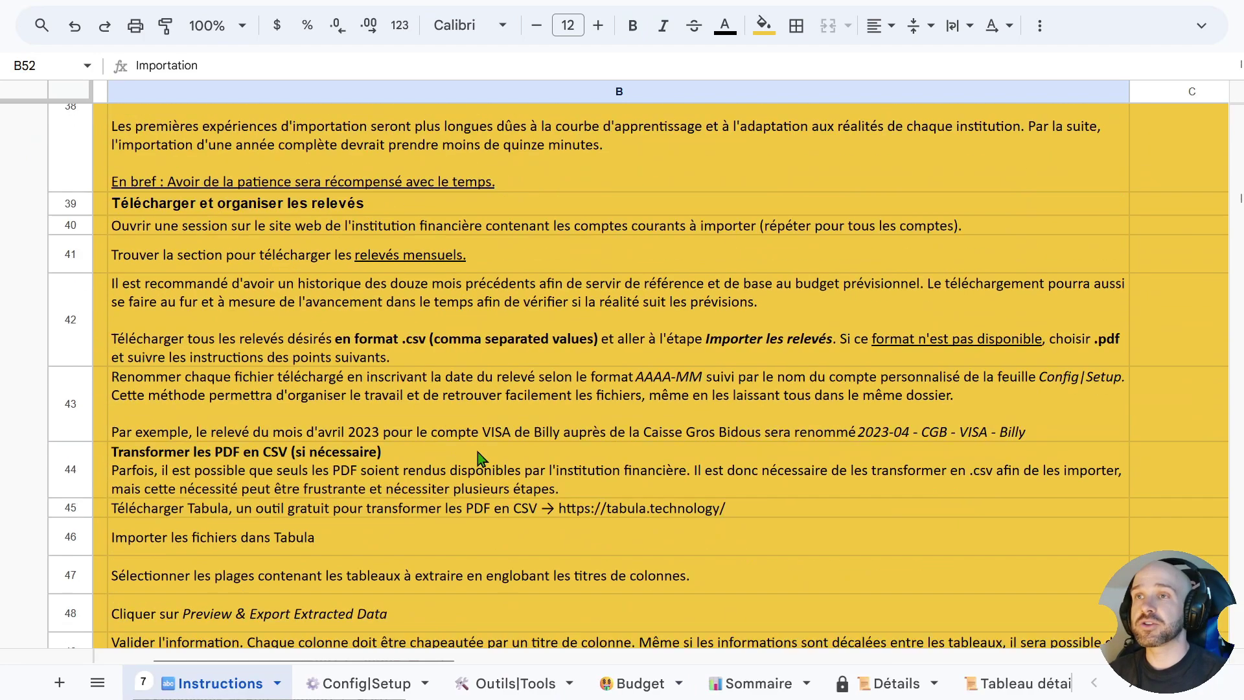
pyautogui.scroll(-5, 480, 464)
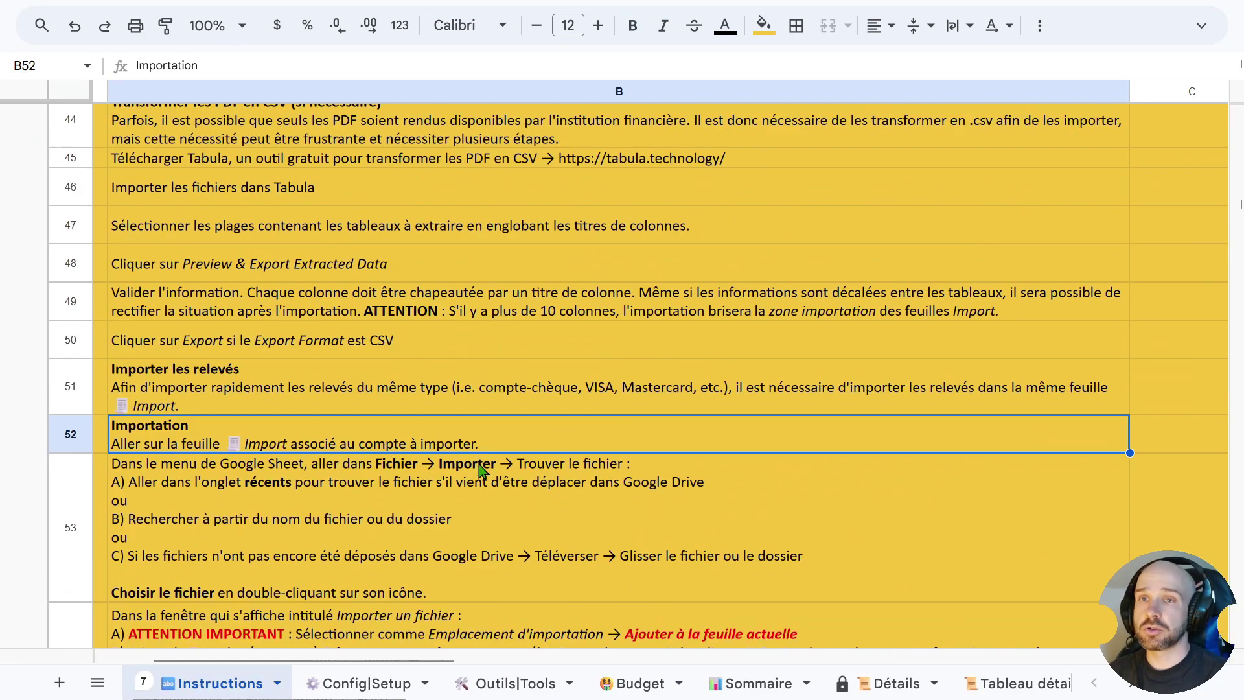
pyautogui.click(983, 436)
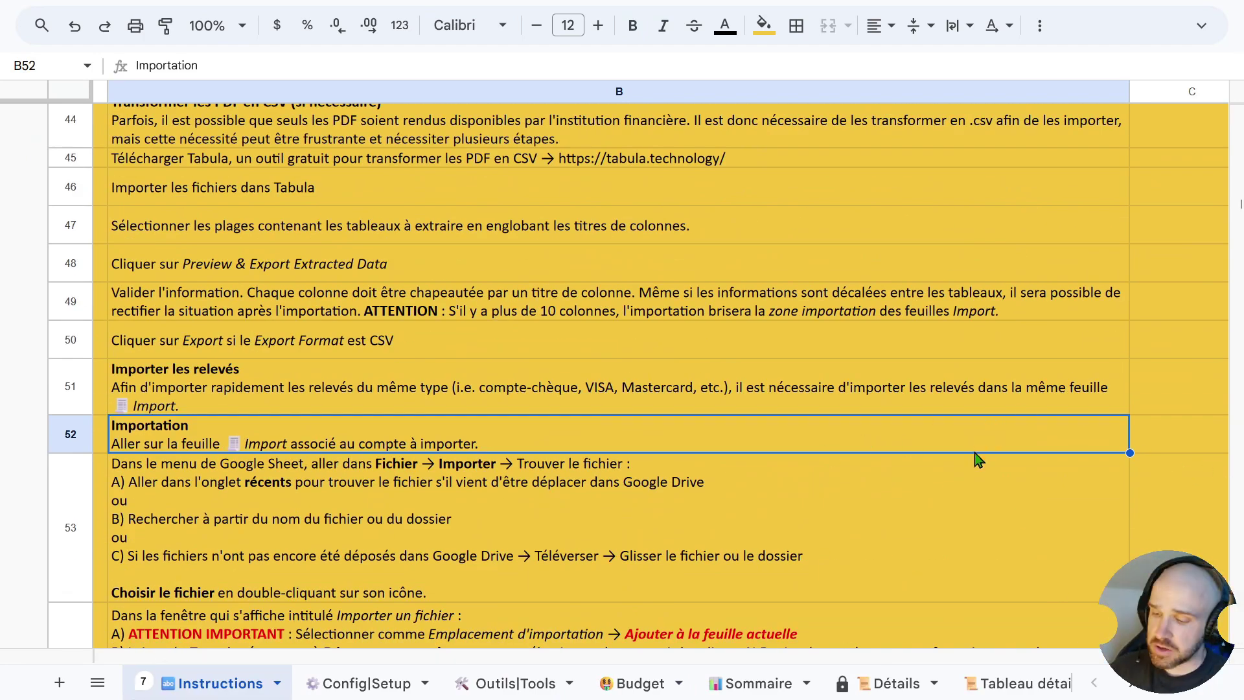
pyautogui.press('Up')
pyautogui.press('Up')
pyautogui.press('Up')
pyautogui.press('Up')
pyautogui.press('Up')
pyautogui.press('Up')
pyautogui.press('Up')
pyautogui.press('Up')
pyautogui.press('Up')
pyautogui.press('Up')
pyautogui.press('Up')
pyautogui.press('Up')
pyautogui.press('Up')
pyautogui.press('Up')
pyautogui.press('Up')
pyautogui.press('Up')
pyautogui.press('Up')
pyautogui.press('Up')
pyautogui.press('Up')
pyautogui.press('Up')
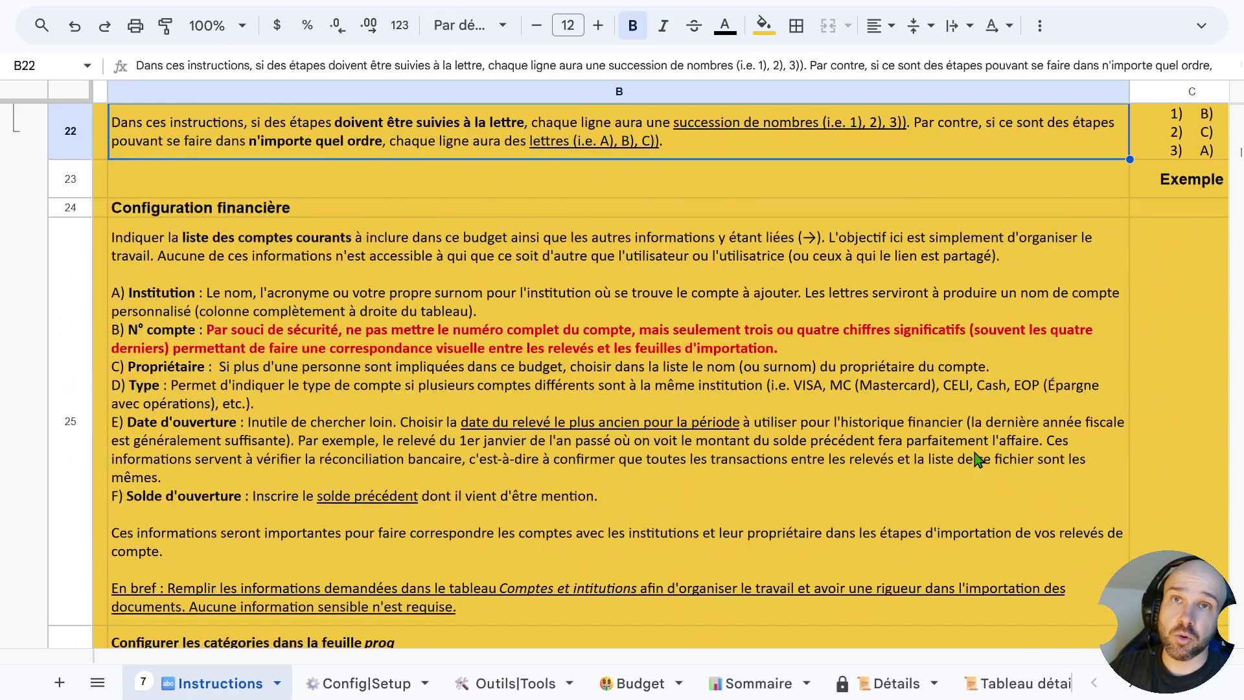
pyautogui.press('Down')
pyautogui.press('Down')
pyautogui.press('Down')
pyautogui.press('Down')
pyautogui.press('Down')
pyautogui.press('Down')
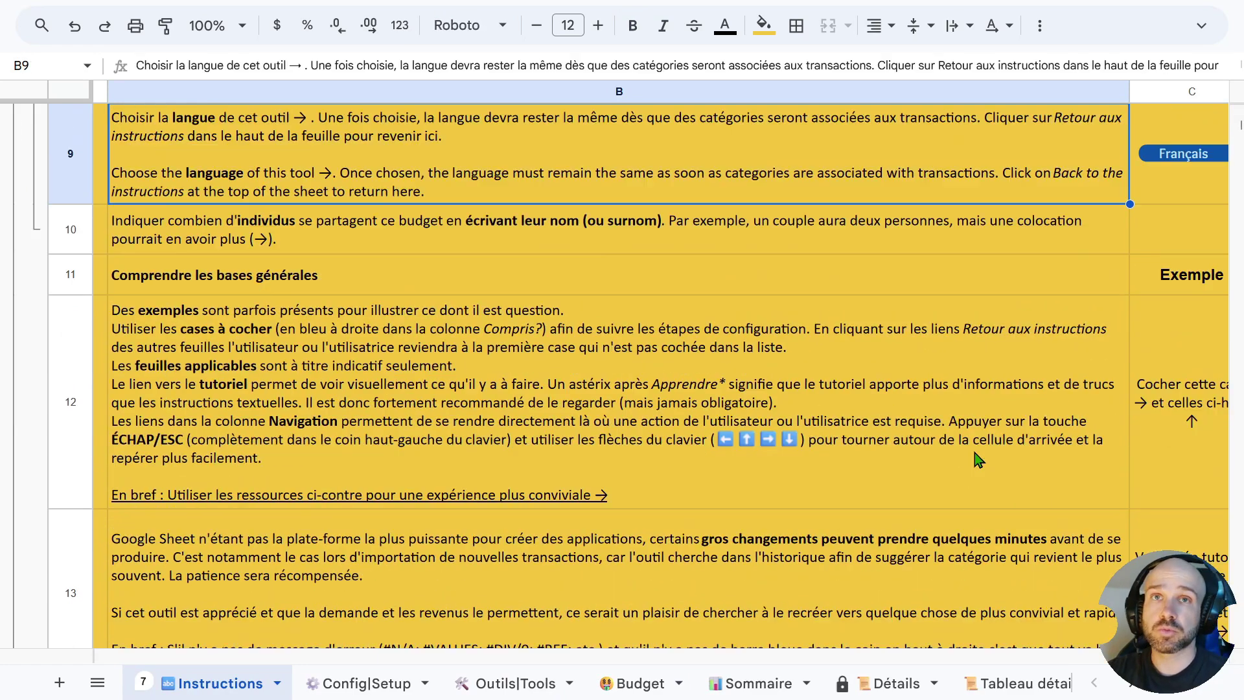
pyautogui.press('Up')
pyautogui.press('Up')
pyautogui.press('Up')
pyautogui.press('Up')
pyautogui.press('Up')
pyautogui.press('Up')
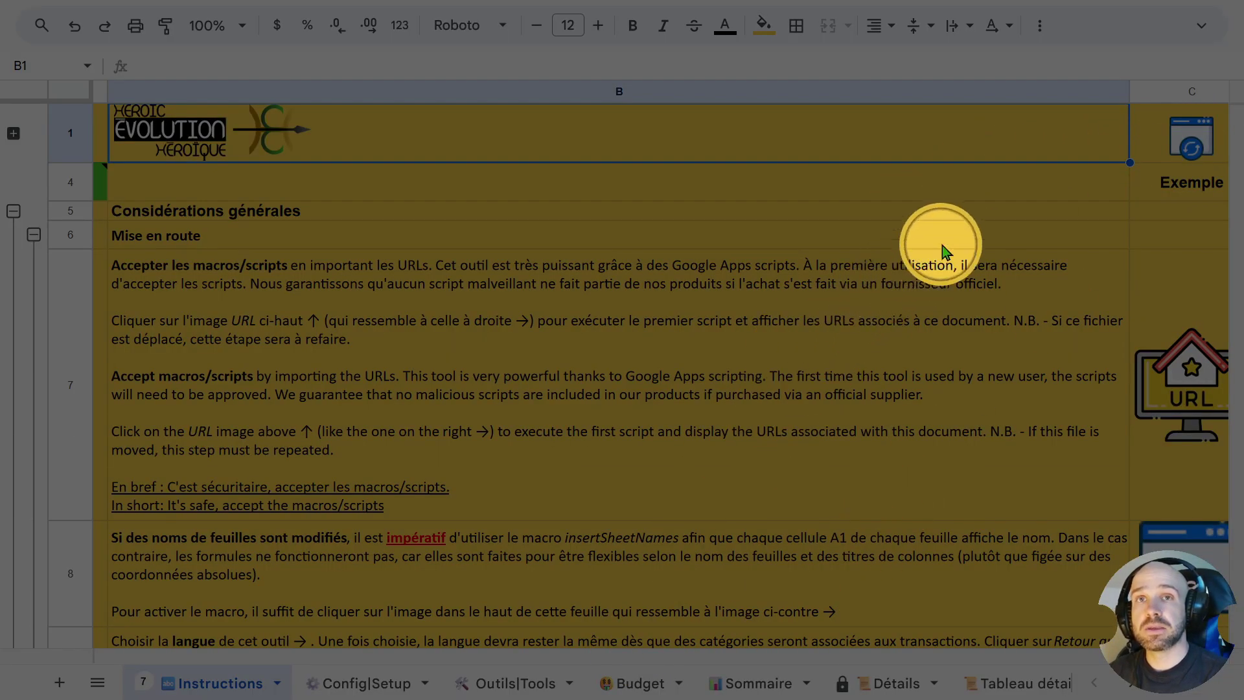
# - Run the insertSheetNames macro from the refresh image above the Exemple column to update the sheet names in each A1 cell
pyautogui.hscroll(10, 941, 252)
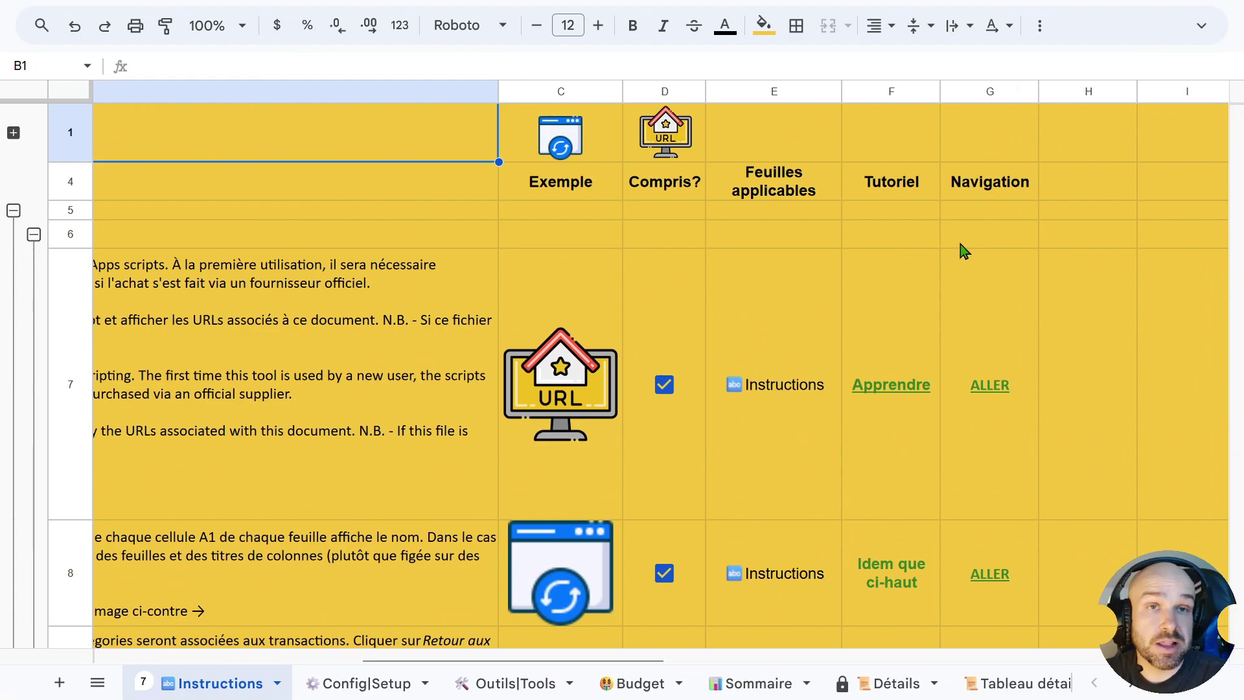
pyautogui.hscroll(5, 956, 252)
pyautogui.hscroll(-8, 955, 251)
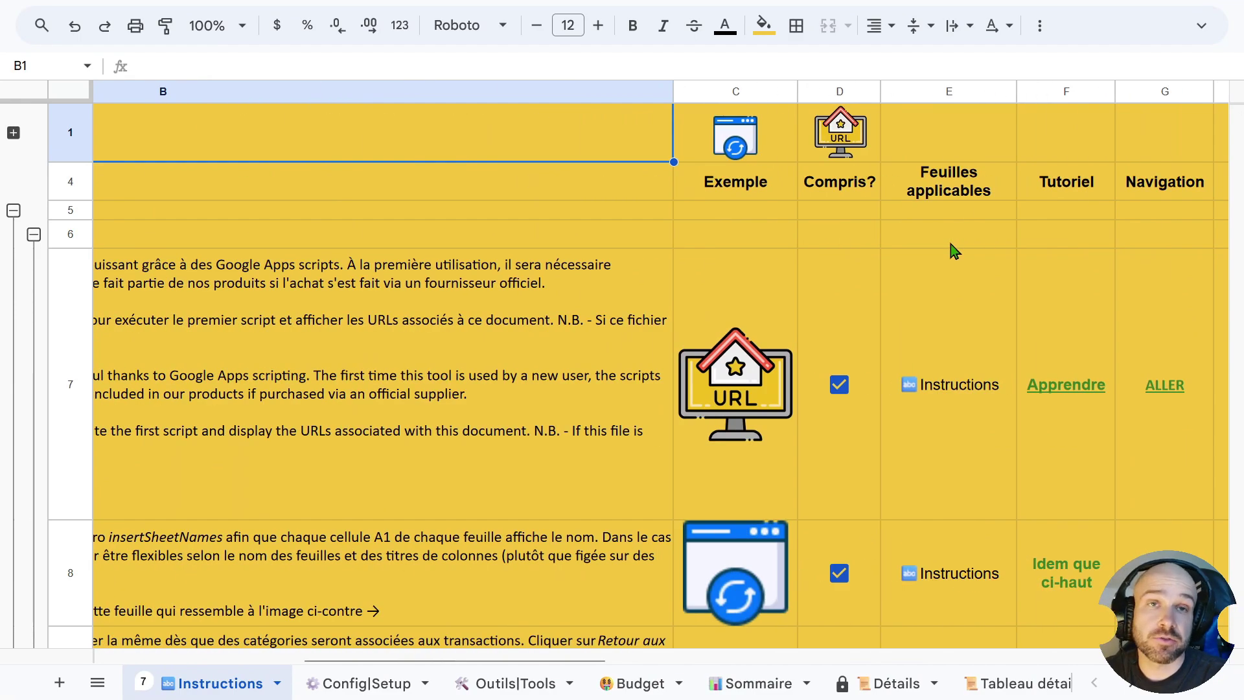
pyautogui.hscroll(2, 955, 251)
pyautogui.hscroll(-5, 955, 251)
pyautogui.hscroll(3, 955, 251)
pyautogui.hscroll(-3, 955, 251)
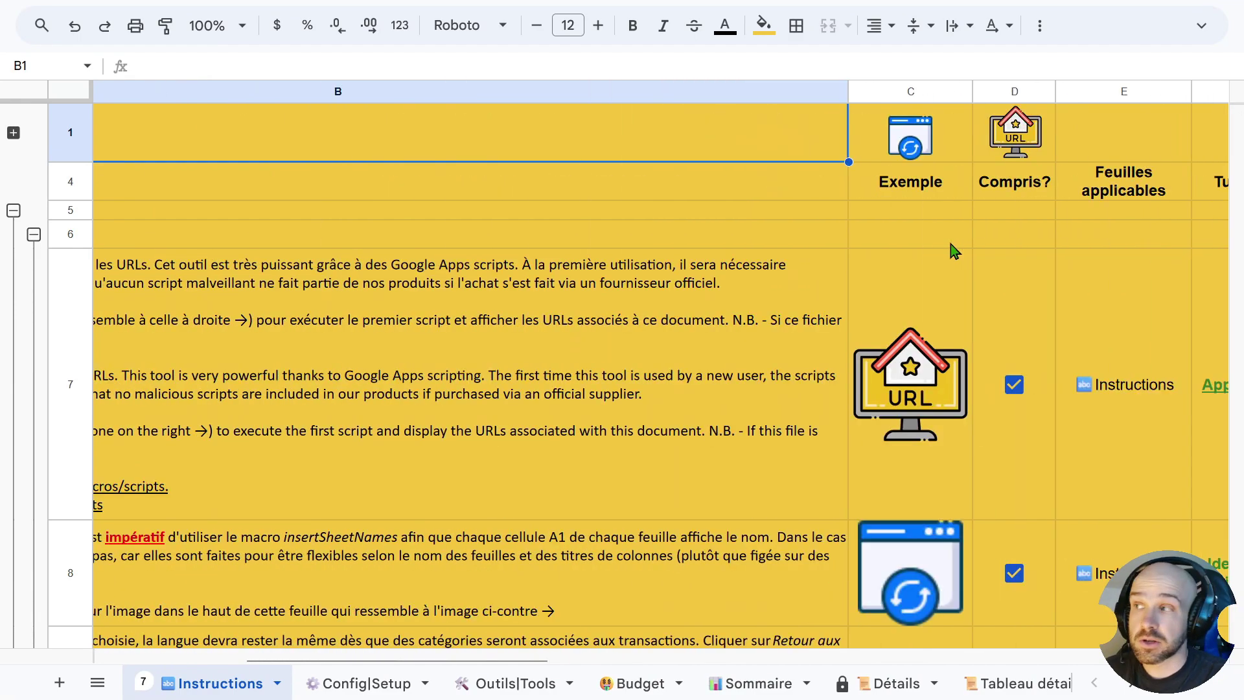
pyautogui.hscroll(2, 955, 252)
pyautogui.hscroll(-2, 954, 251)
pyautogui.hscroll(3, 955, 251)
pyautogui.hscroll(-3, 955, 251)
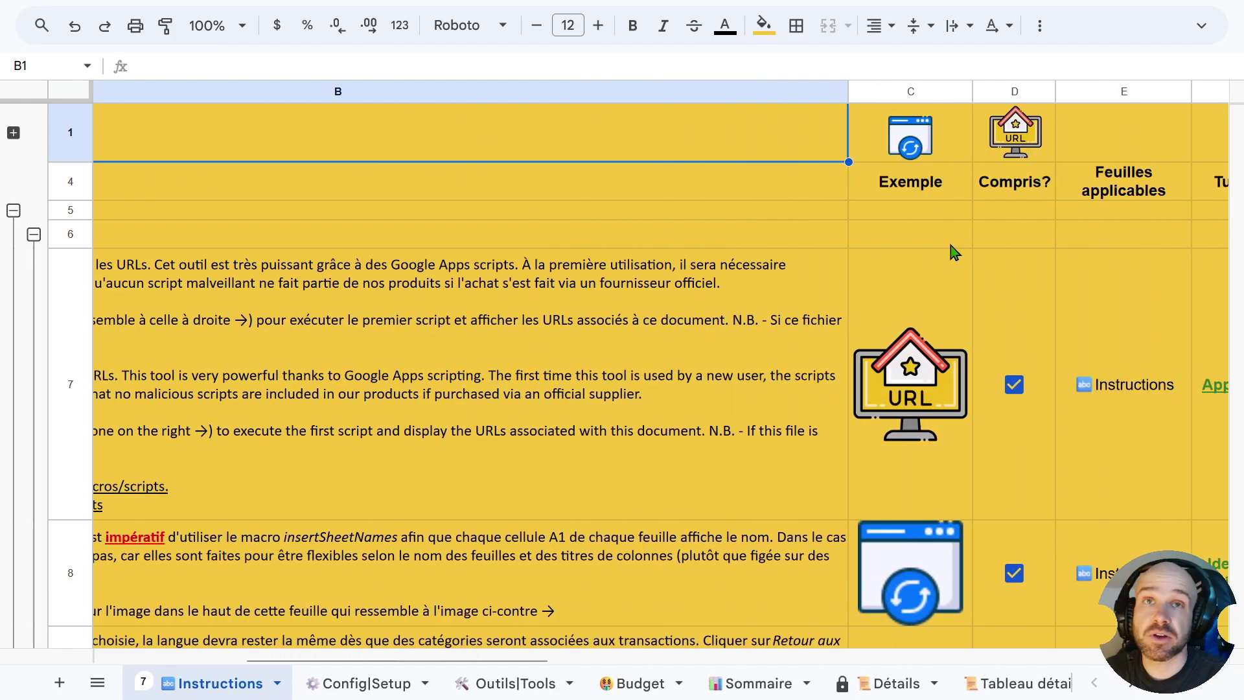
pyautogui.hscroll(2, 954, 251)
pyautogui.hscroll(-2, 955, 252)
pyautogui.hscroll(4, 955, 251)
pyautogui.hscroll(3, 955, 251)
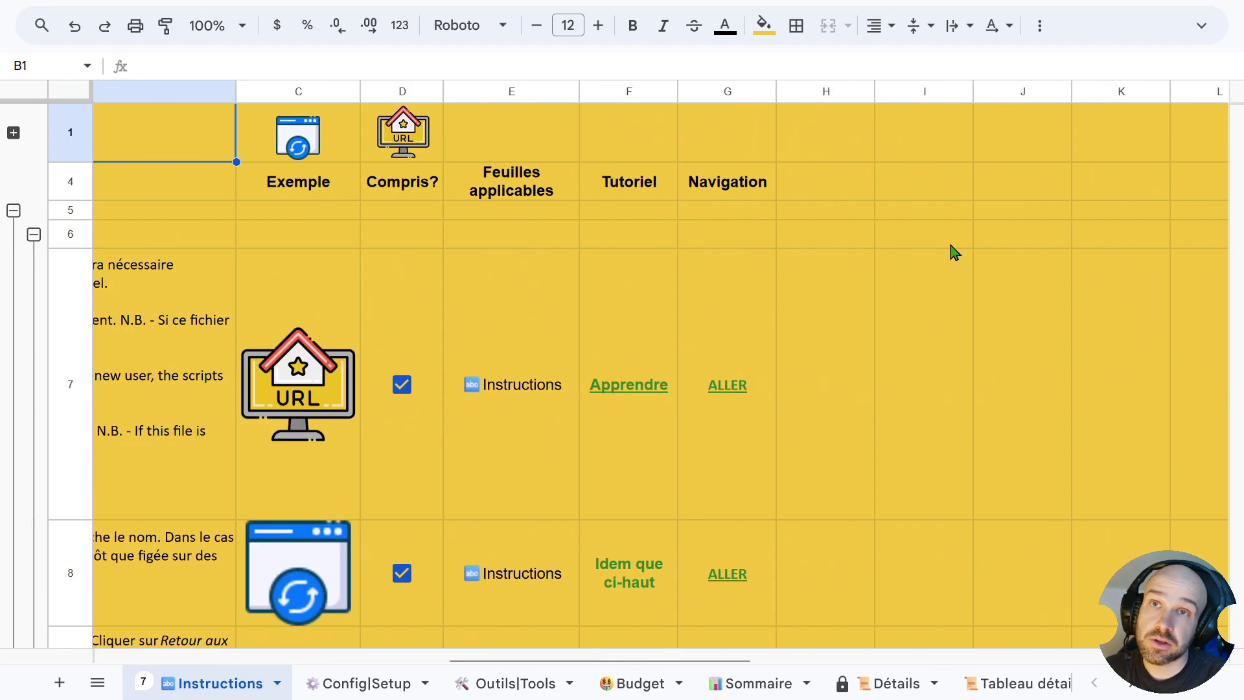
pyautogui.hscroll(-4, 955, 251)
pyautogui.hscroll(2, 954, 251)
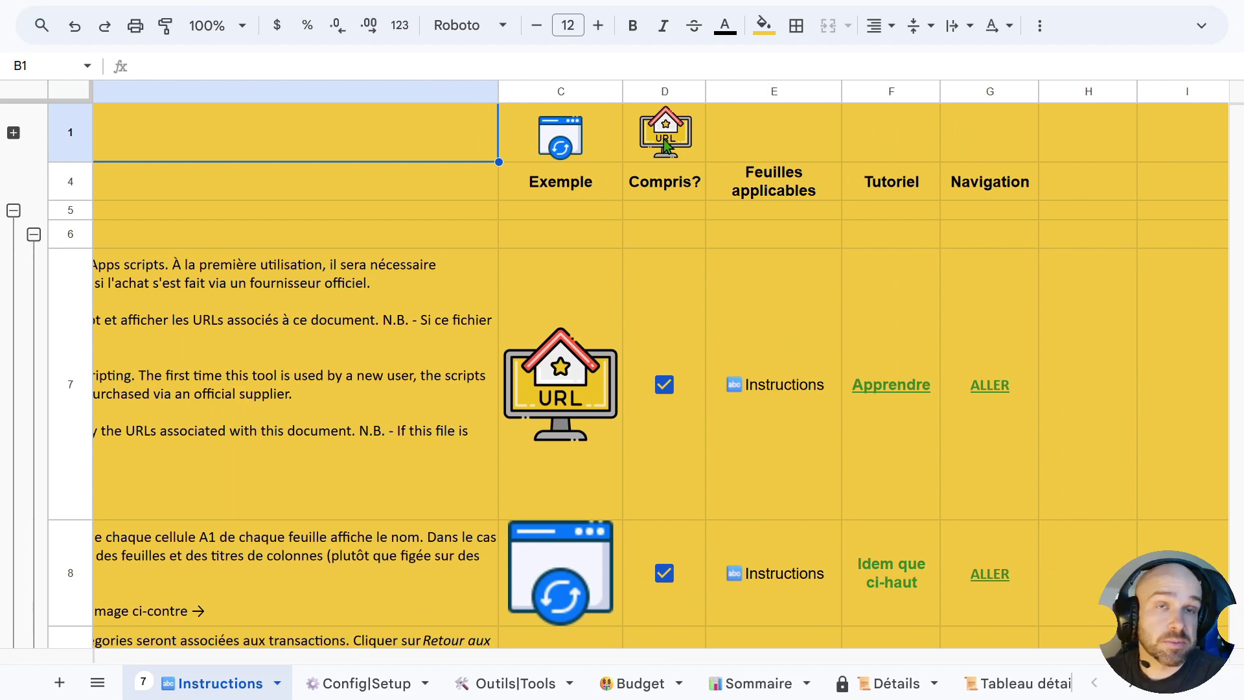
pyautogui.click(563, 148)
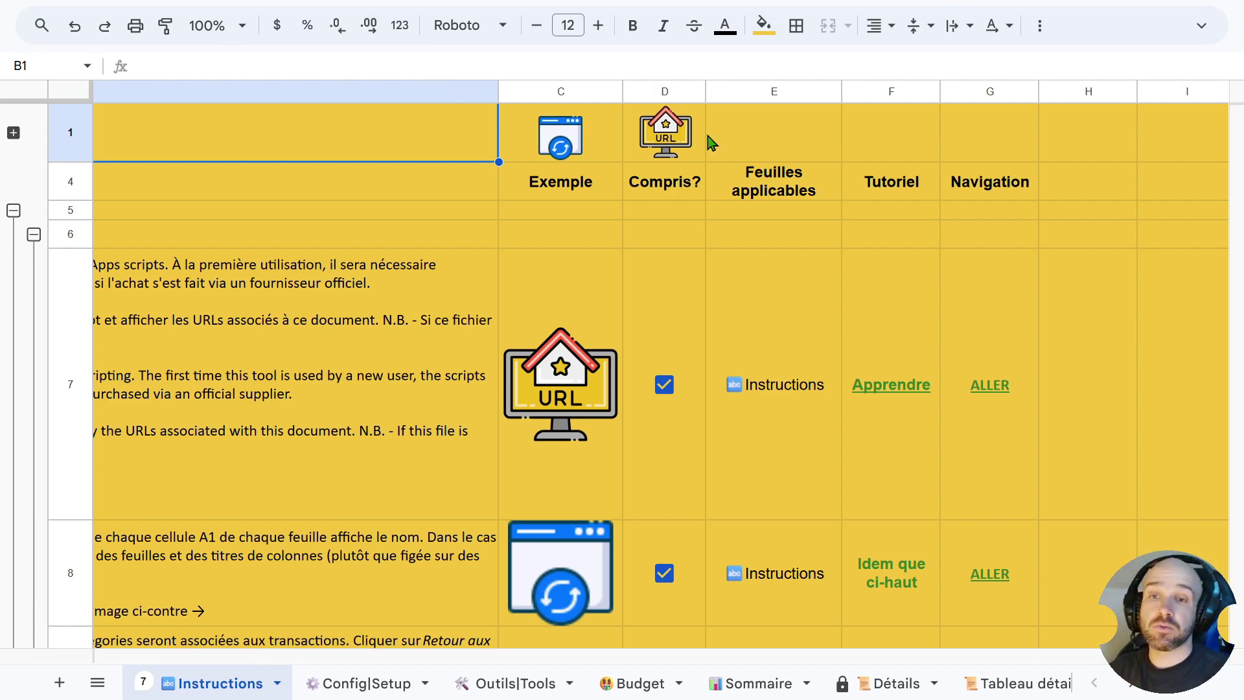
# - Find and open the "Import 1 - VISA" sheet
pyautogui.click(98, 682)
pyautogui.scroll(-6, 203, 484)
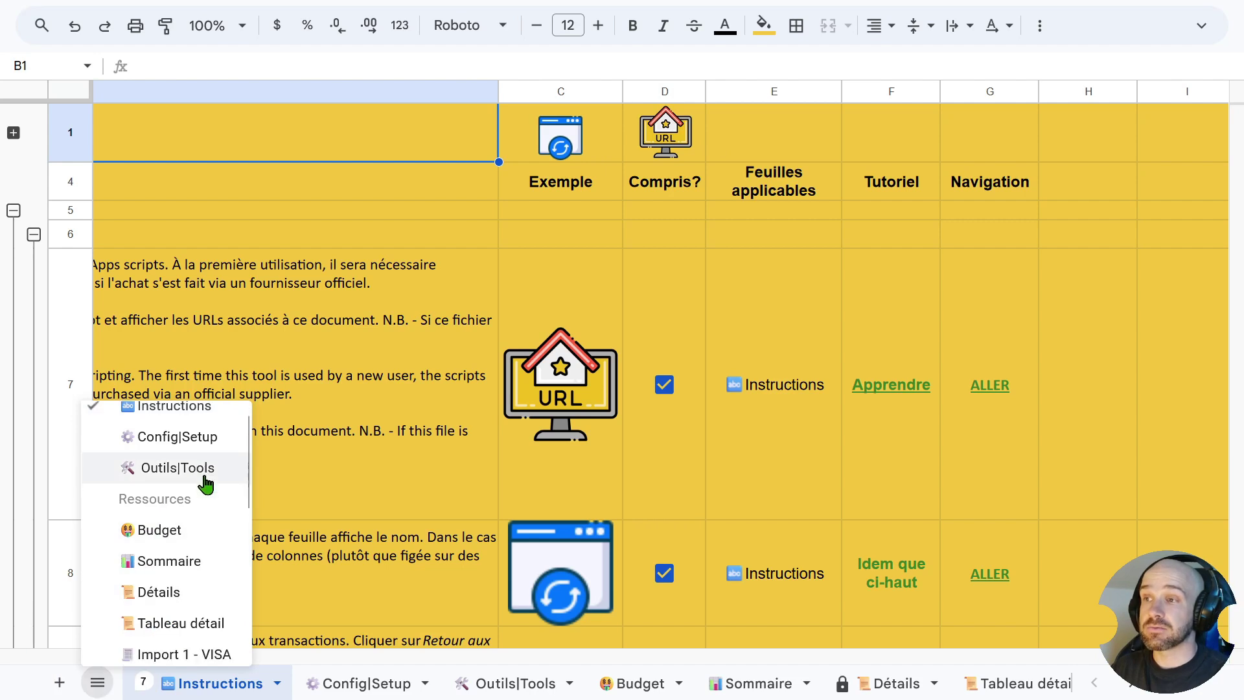
pyautogui.scroll(3, 206, 487)
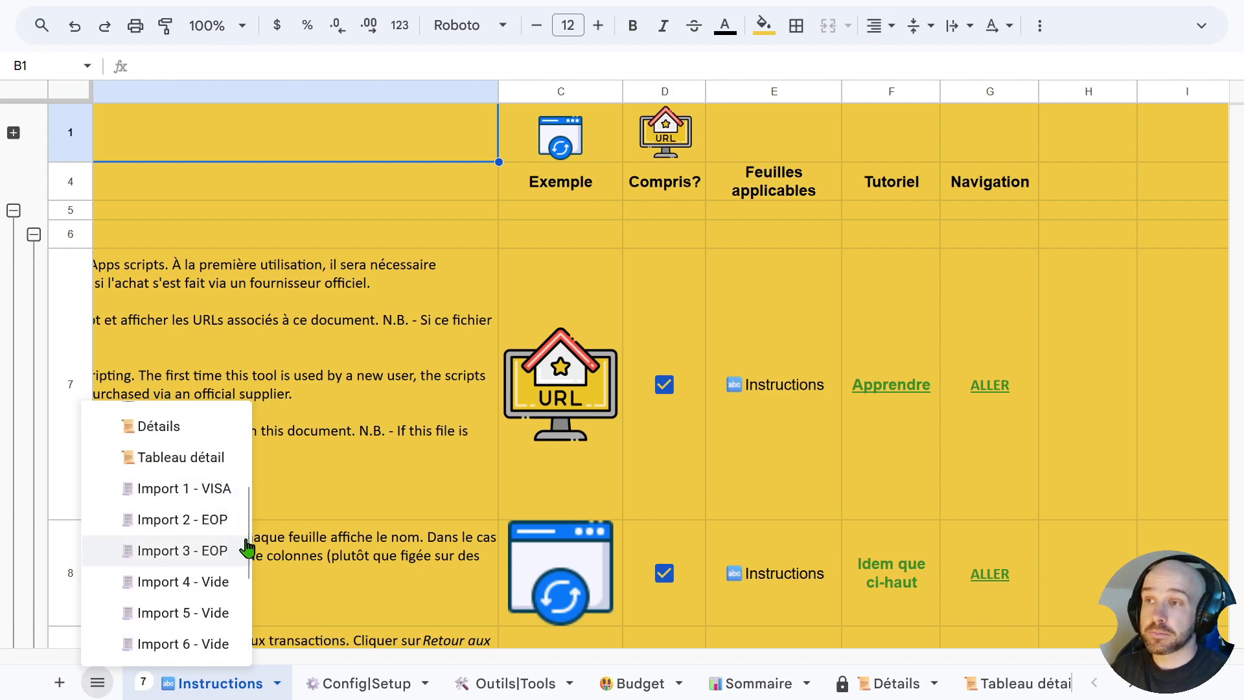
pyautogui.click(211, 486)
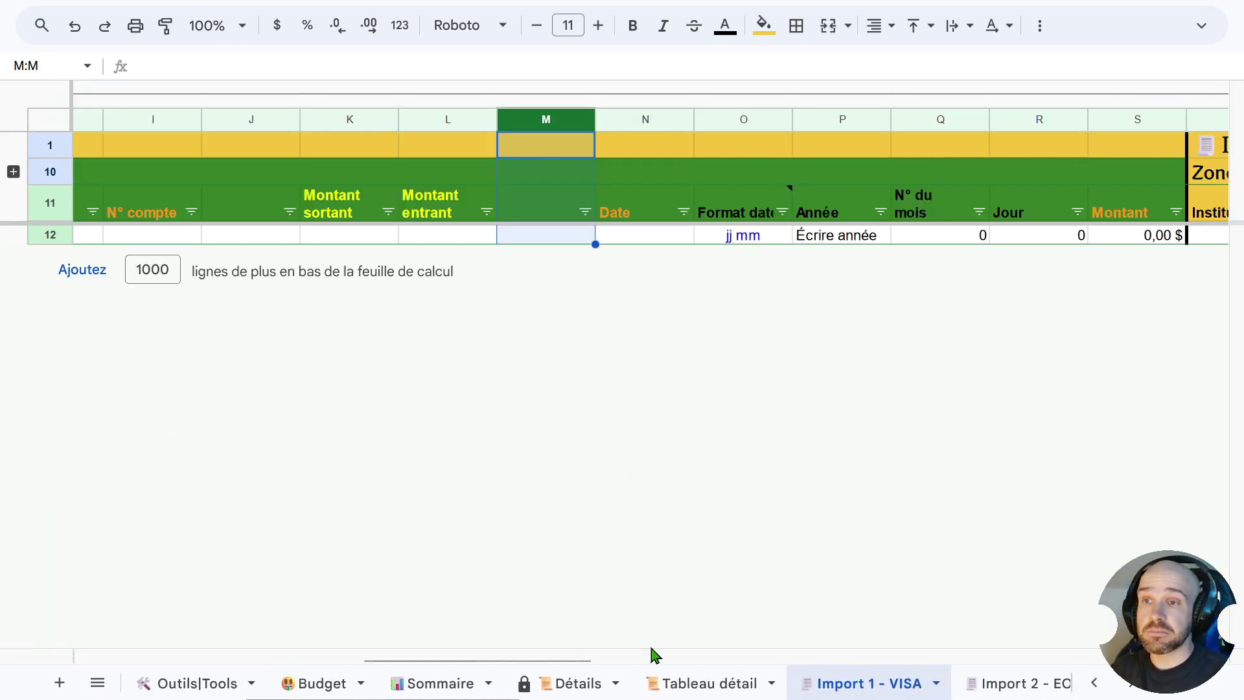
# - Rename the "Import 2 - EOP" sheet as "Import 2 - MC"
pyautogui.click(1049, 687)
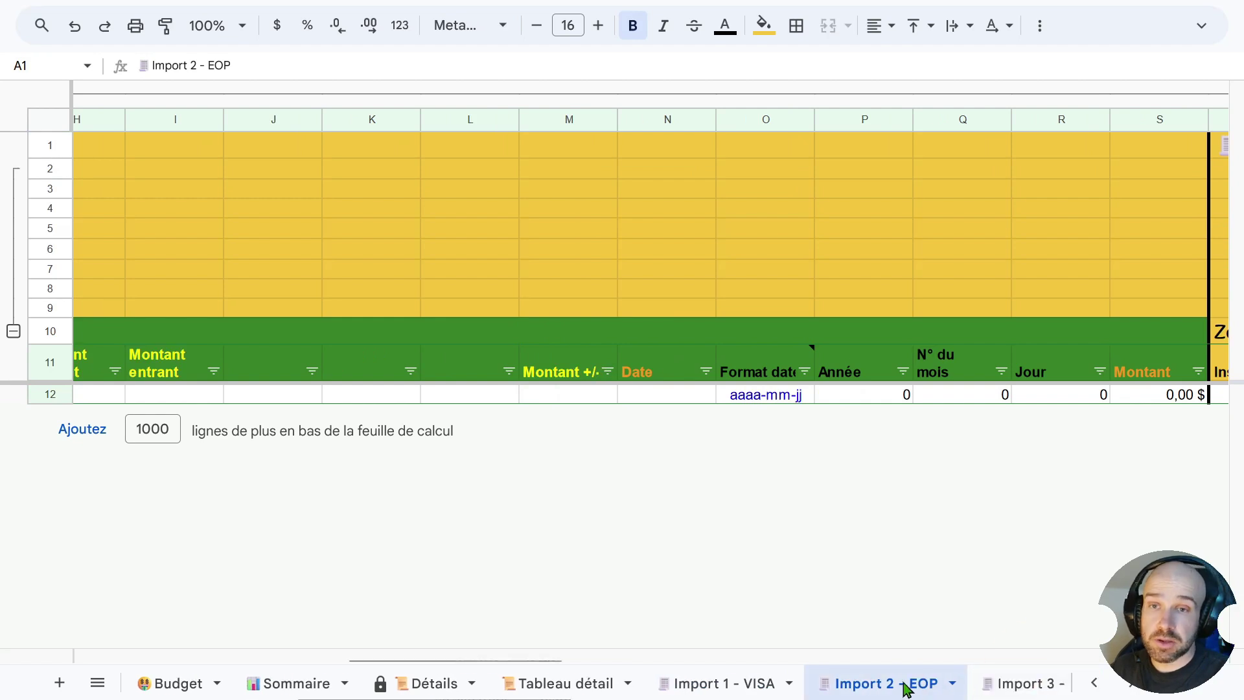
pyautogui.doubleClick(932, 685)
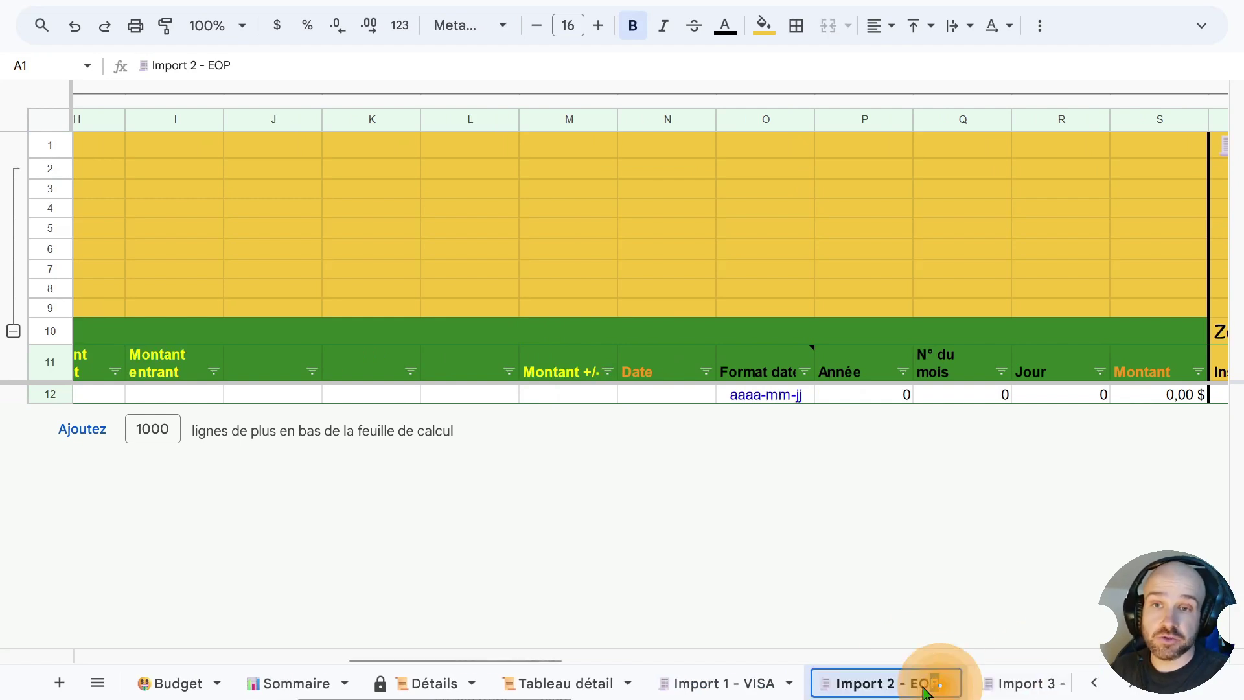
pyautogui.moveTo(938, 690); pyautogui.dragTo(913, 689)
pyautogui.write('MC')
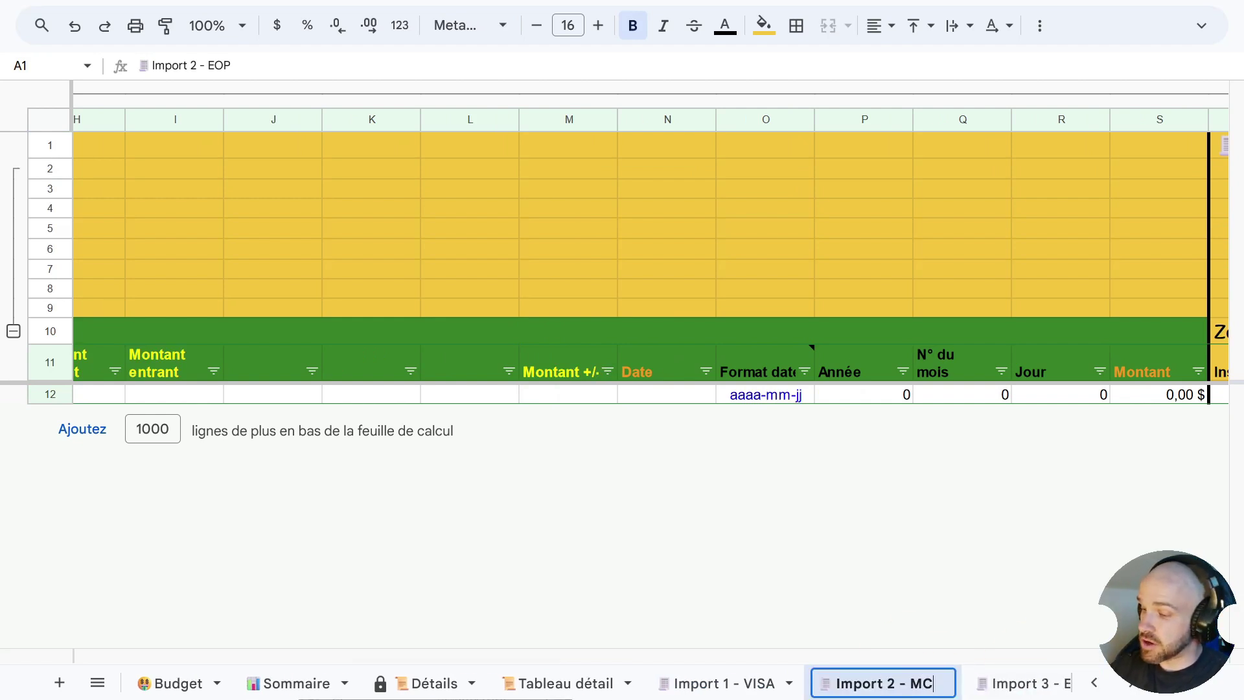
pyautogui.press('Return')
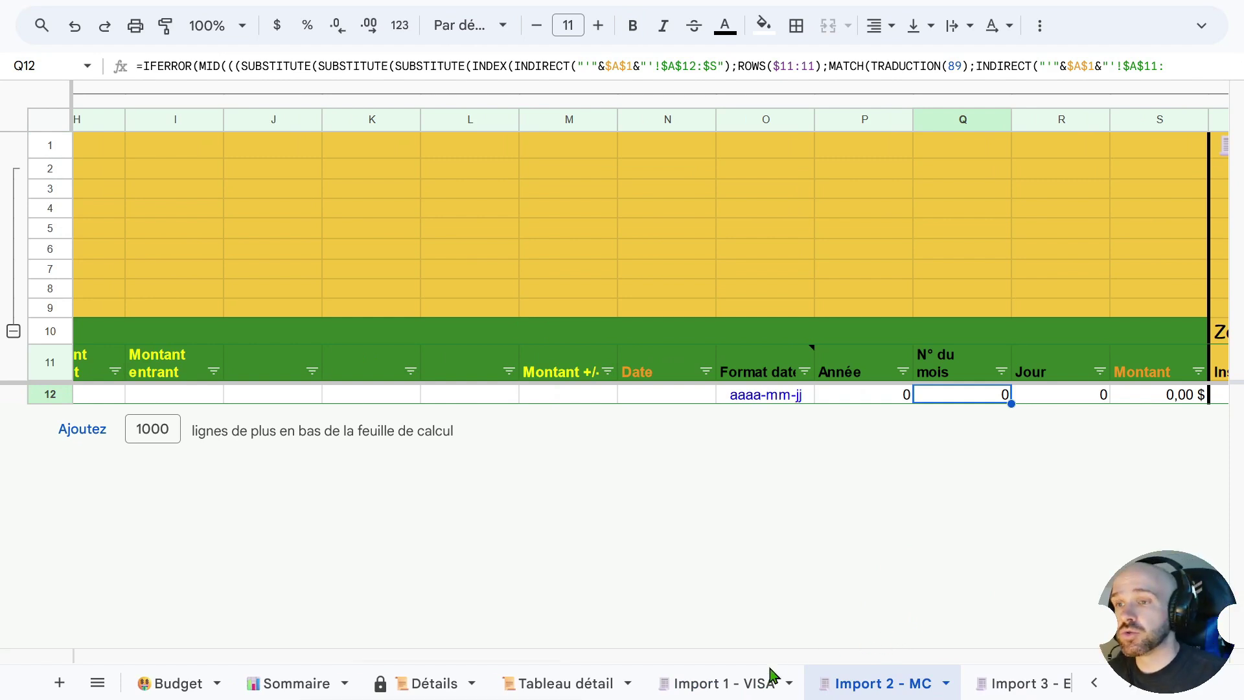
# - Return to the "Import 1 - VISA" sheet, undo the sample description entry in C12 and expand the collapsed rows 2 to 9
pyautogui.click(751, 681)
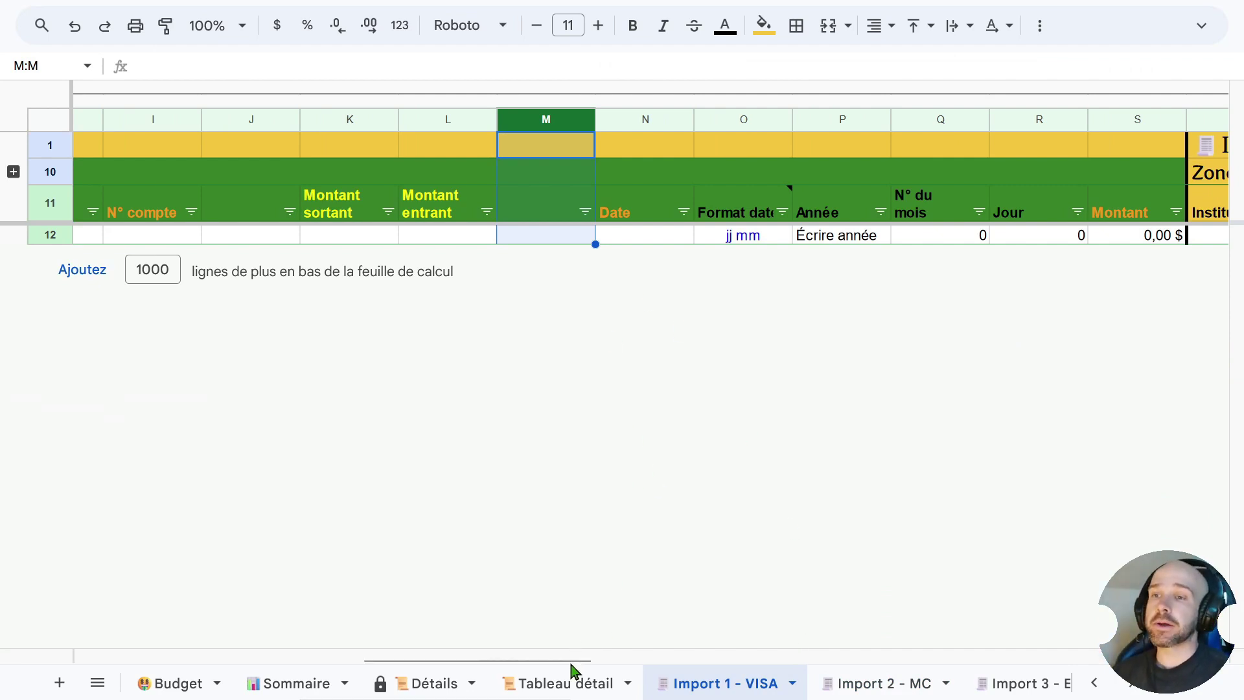
pyautogui.moveTo(570, 660); pyautogui.dragTo(247, 665)
pyautogui.click(138, 154)
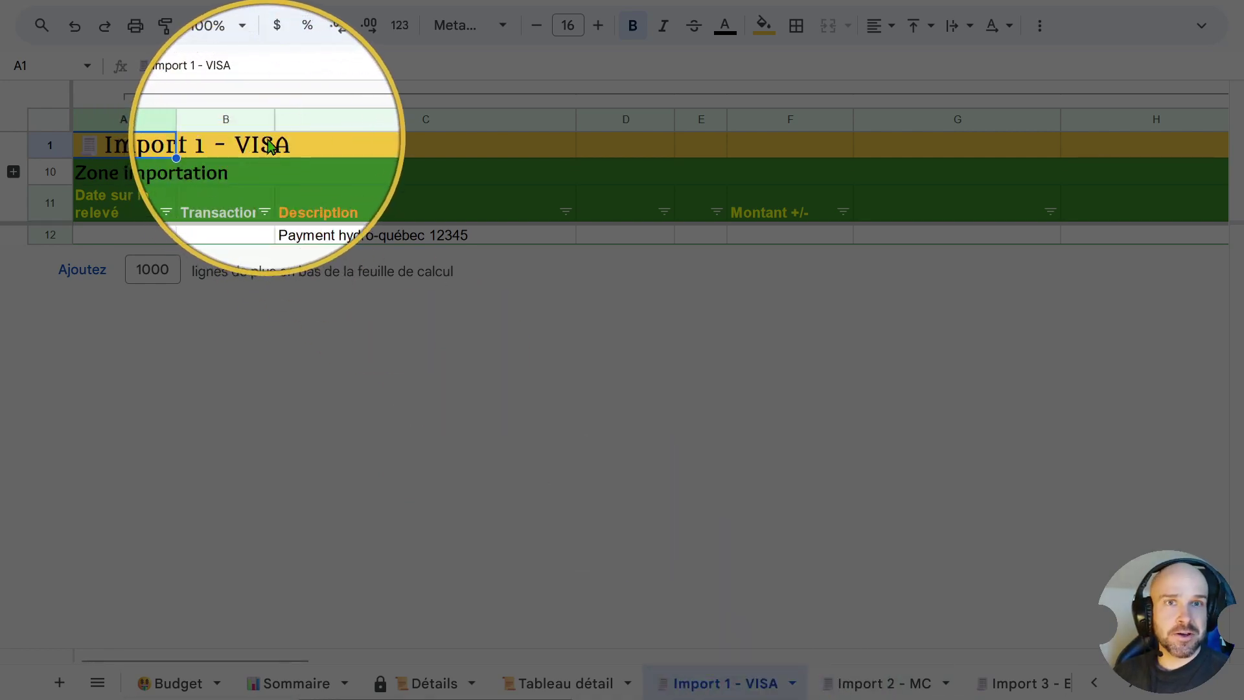
pyautogui.hotkey('ctrl', 'z')
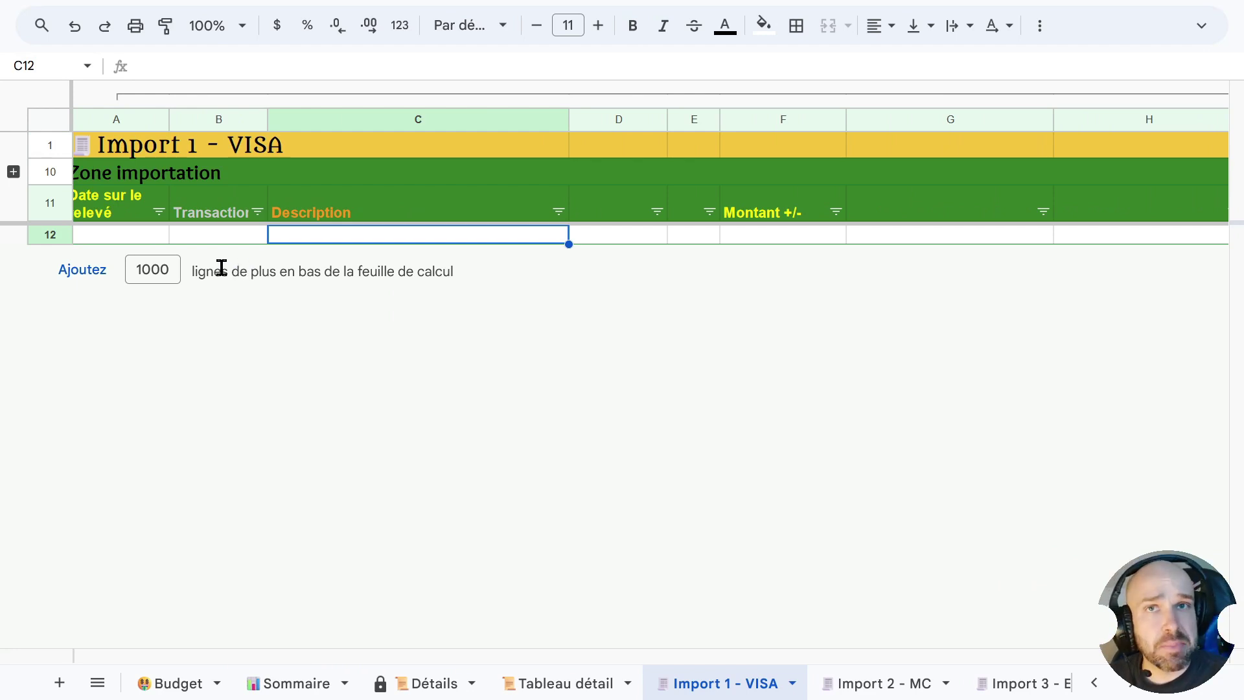
pyautogui.click(13, 171)
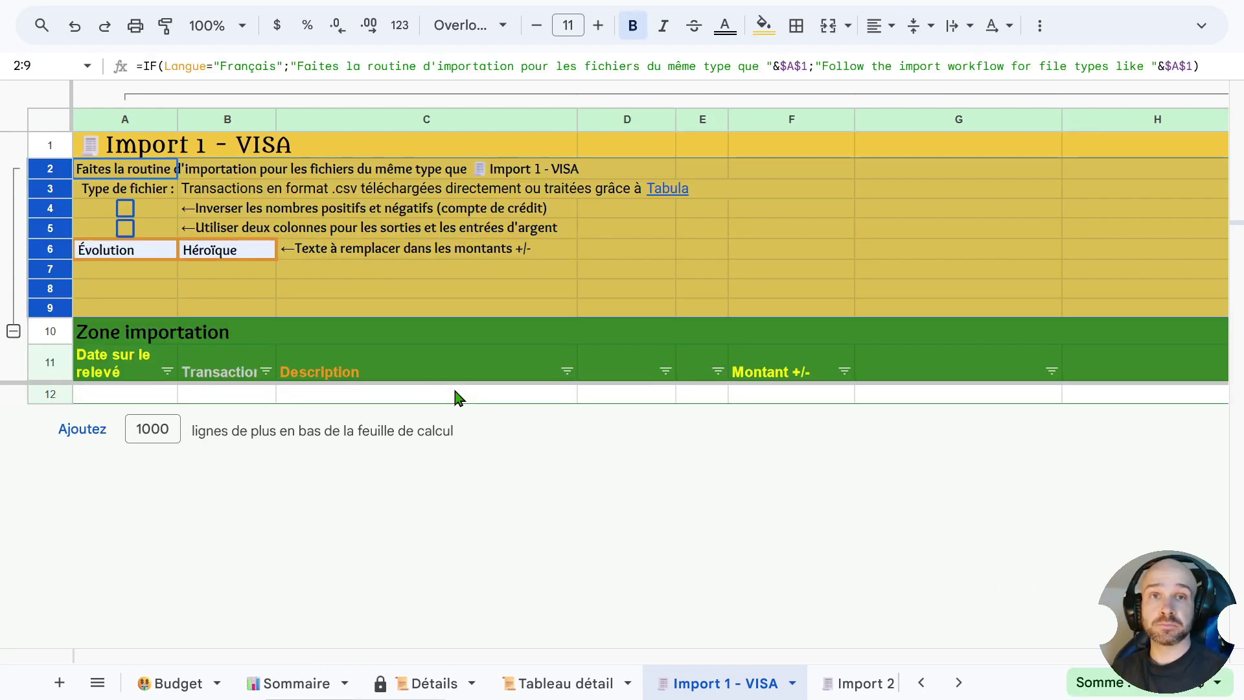
pyautogui.click(358, 290)
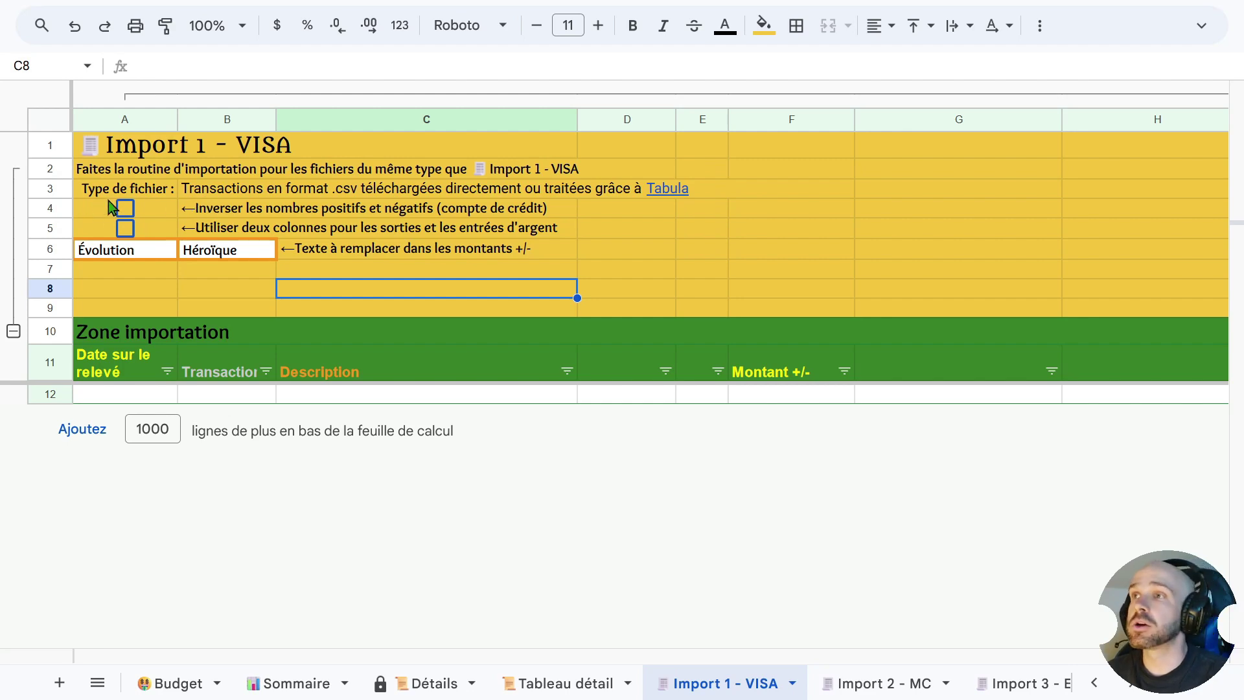
# - Replace the file type description in B3 with "Relevés VISA CD en csv par Tabula"
pyautogui.click(262, 194)
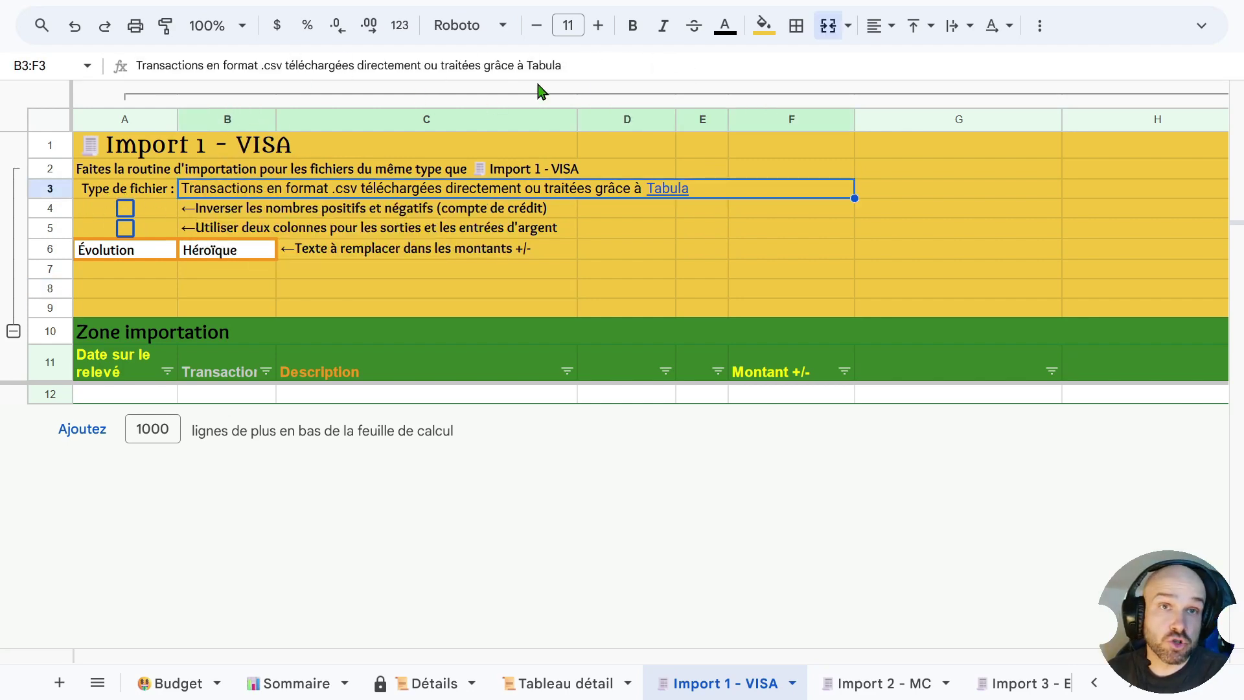
pyautogui.click(583, 252)
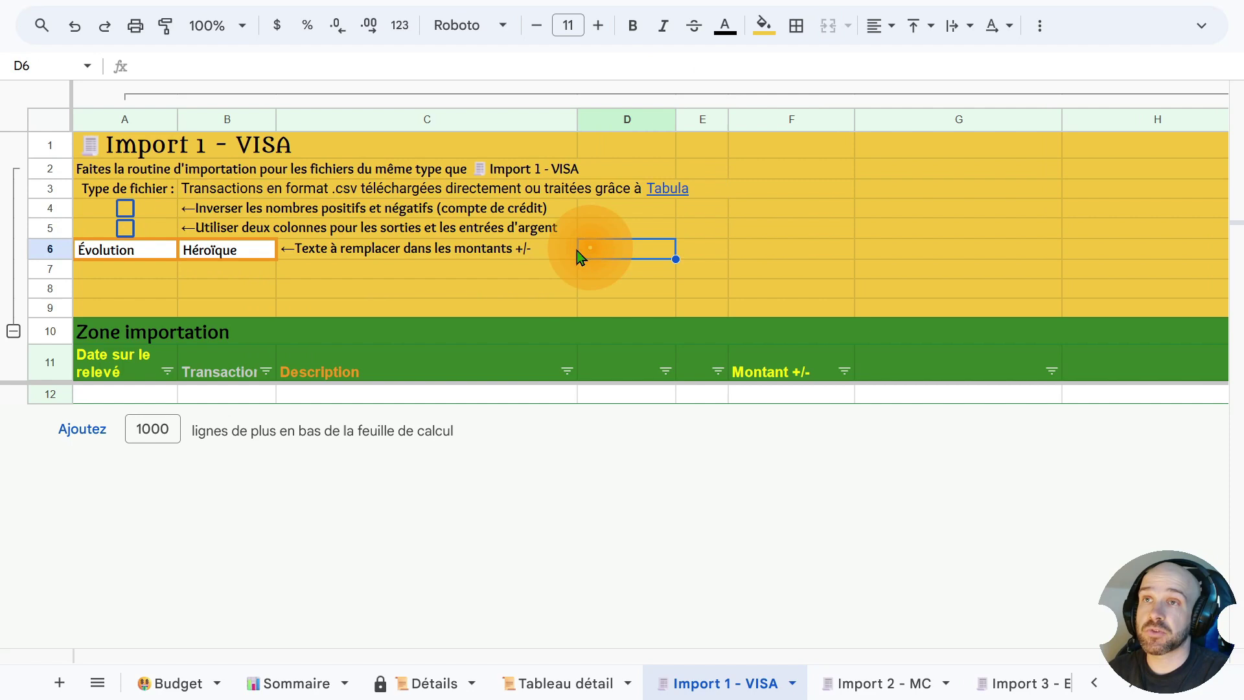
pyautogui.click(253, 193)
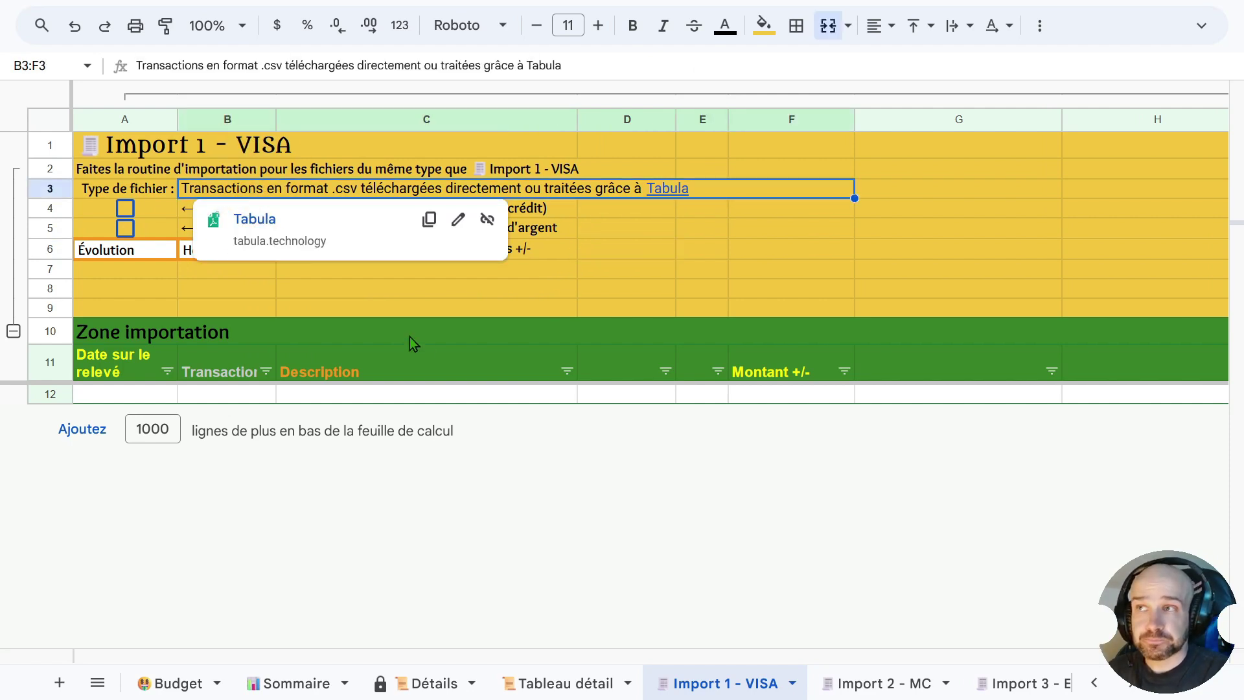
pyautogui.write('Relevés')
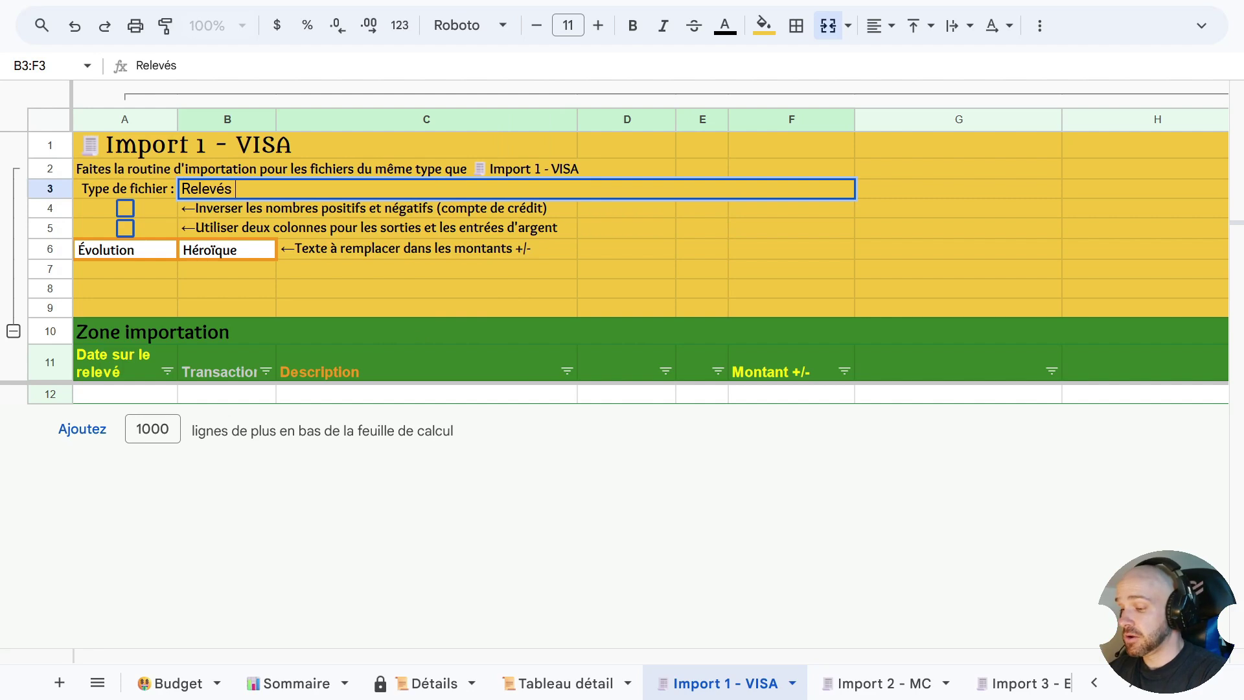
pyautogui.write(' VISA CD')
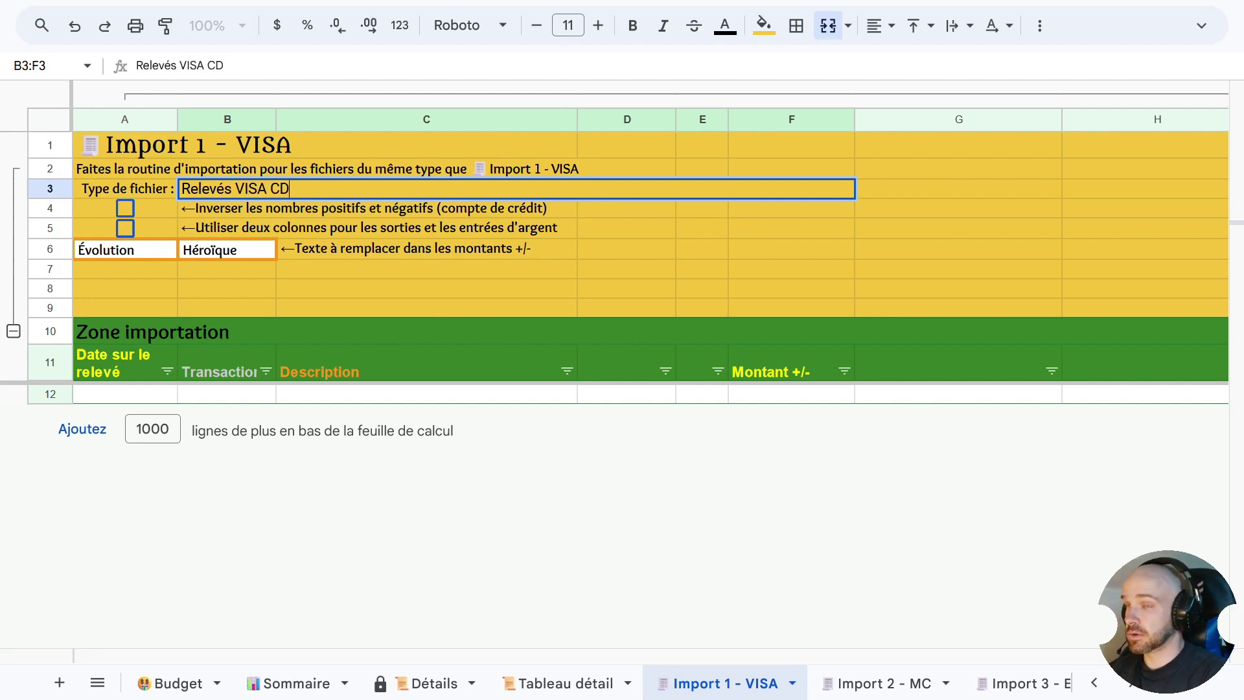
pyautogui.press('Return')
pyautogui.click(359, 283)
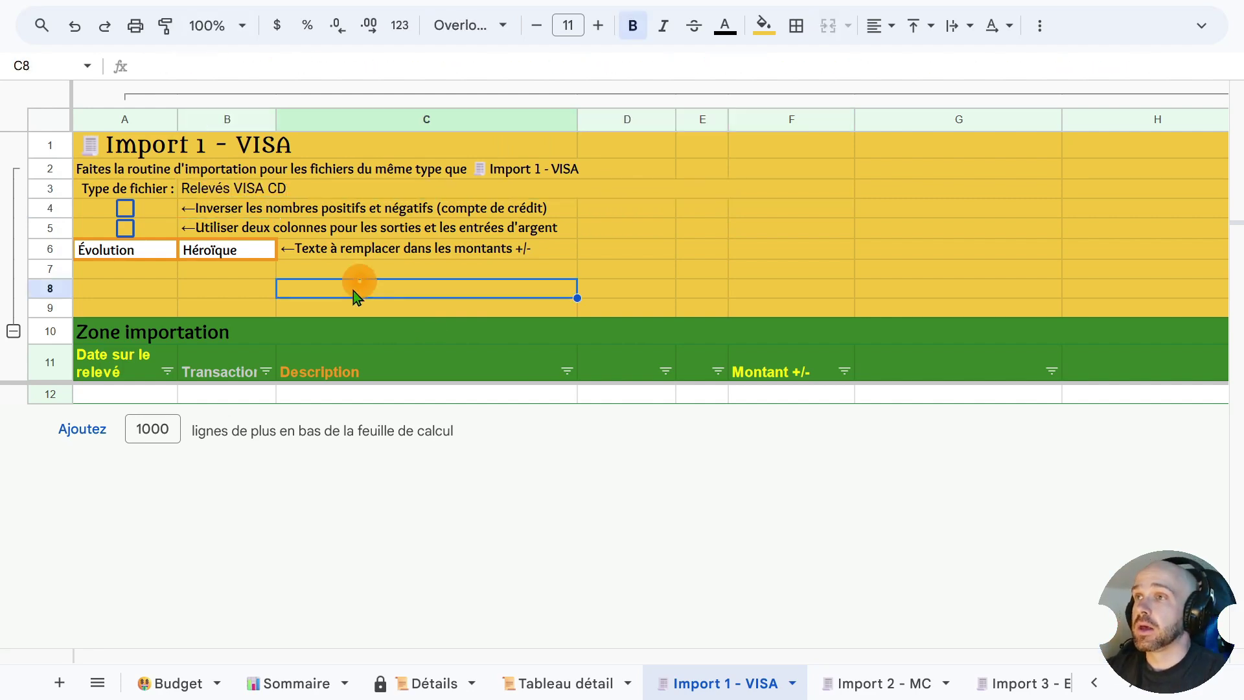
pyautogui.doubleClick(314, 188)
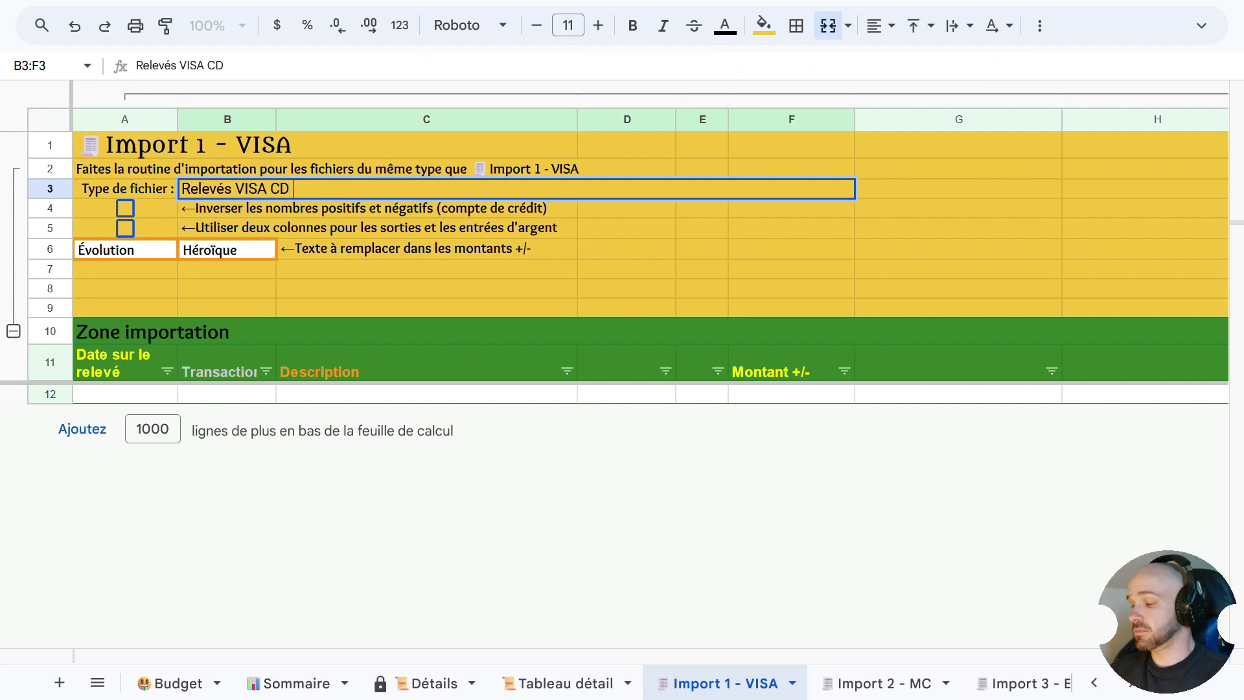
pyautogui.write('en csv par')
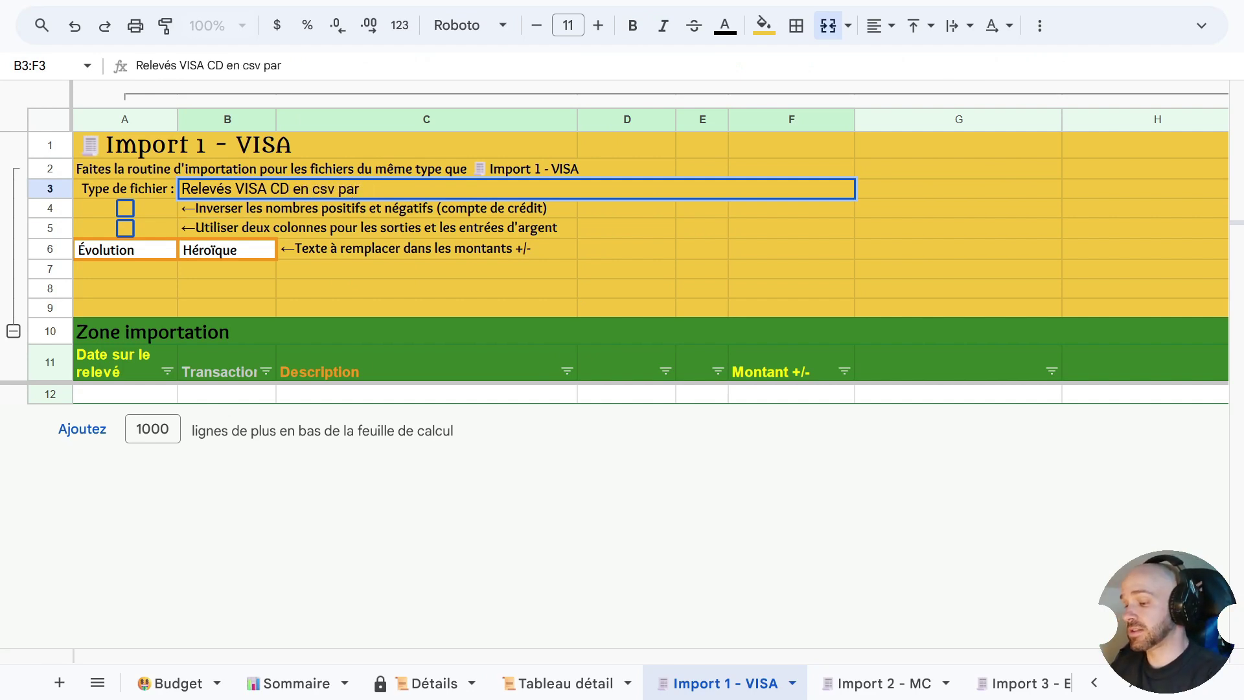
pyautogui.write(' Tabuls')
pyautogui.press('BackSpace')
pyautogui.write('a')
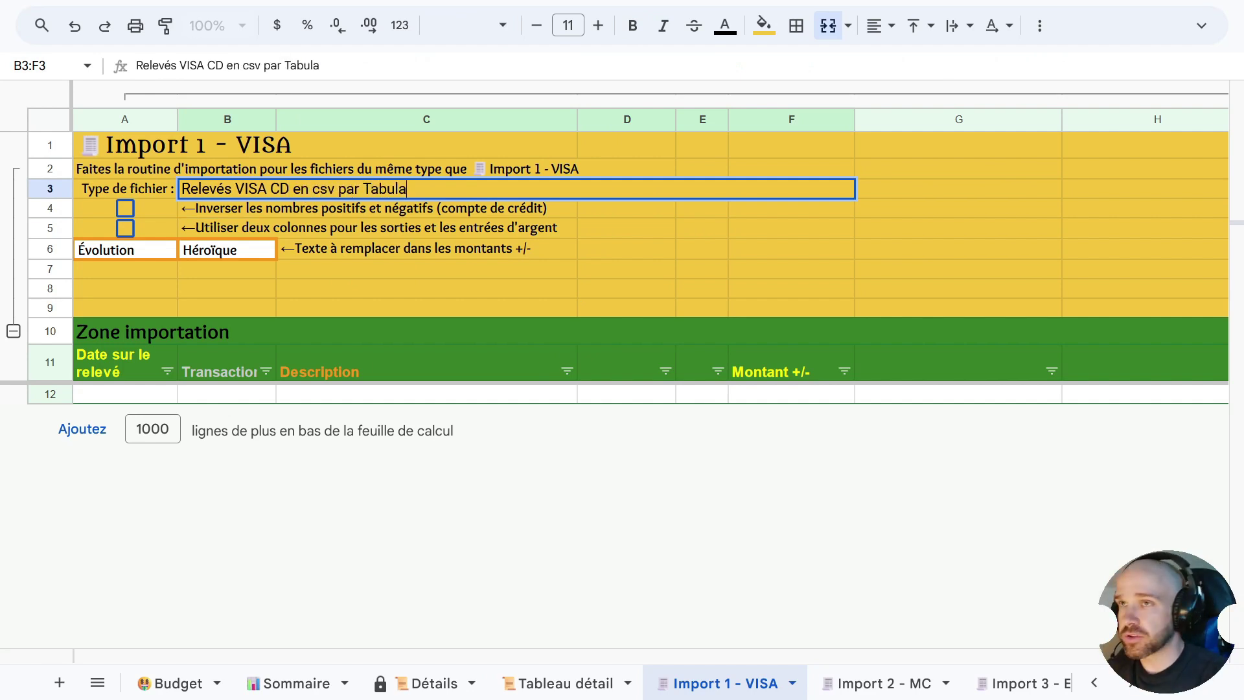
pyautogui.click(380, 220)
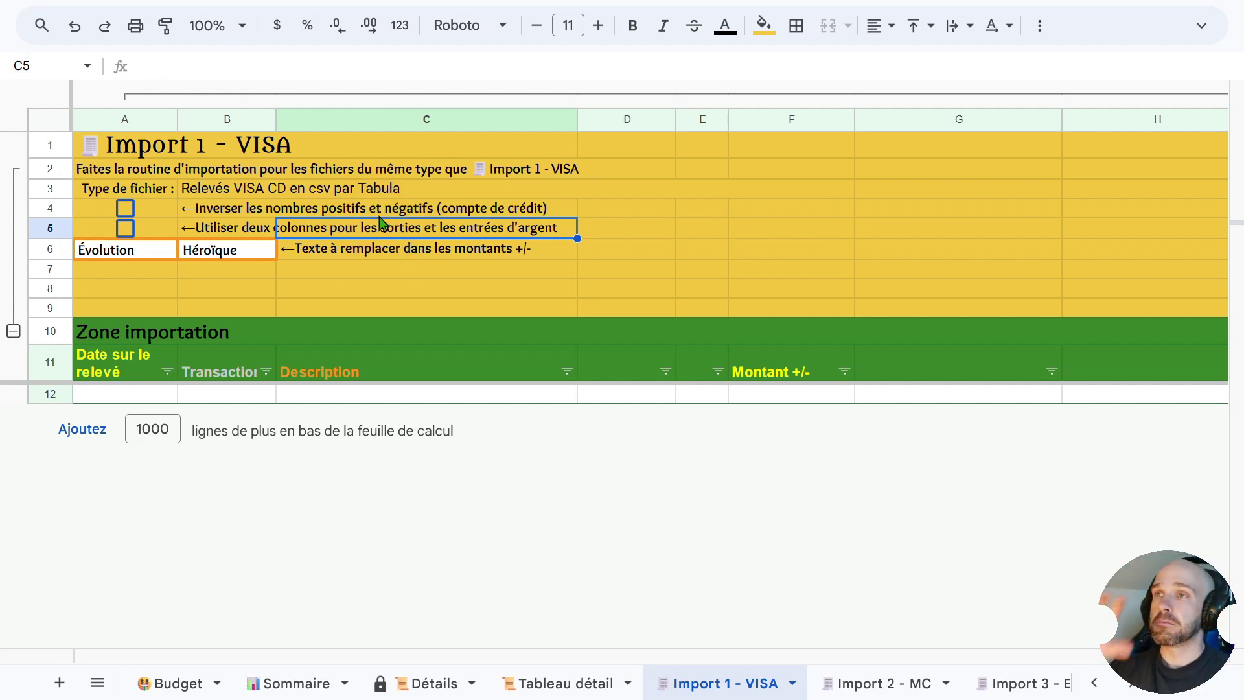
# - Examine the replacement texts in row 6 and the import and conversion zones across the "Import 1 - VISA" sheet
pyautogui.click(473, 269)
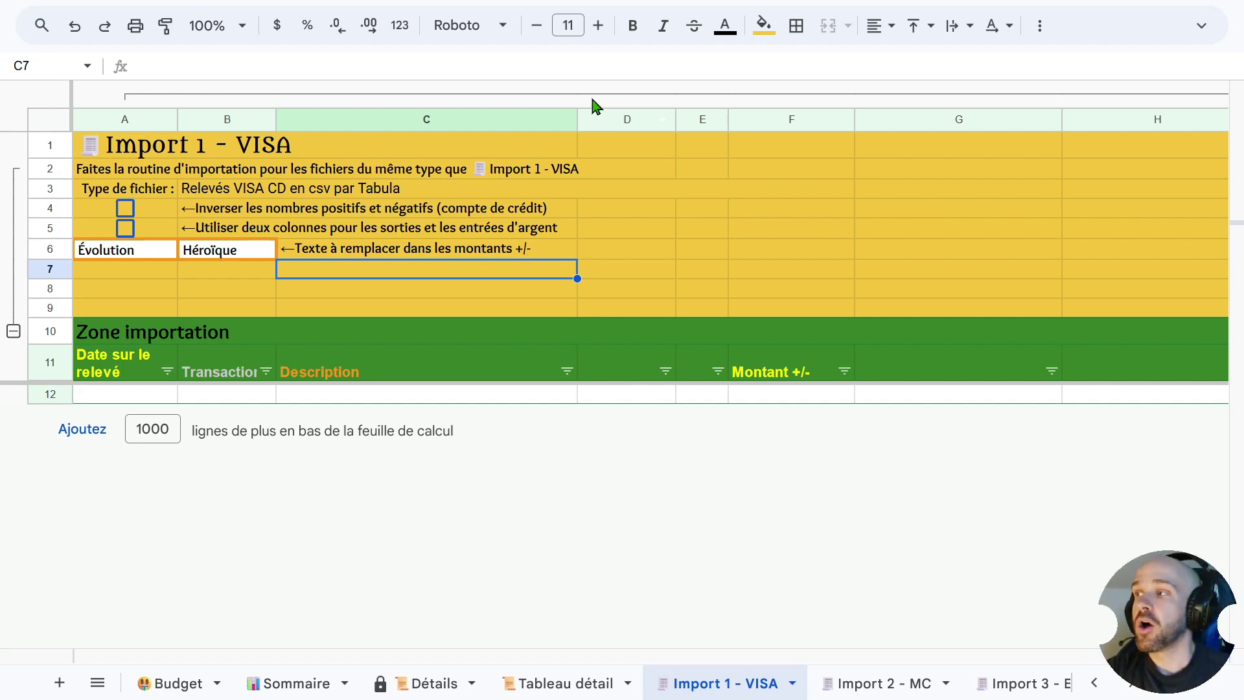
pyautogui.click(141, 252)
pyautogui.click(209, 256)
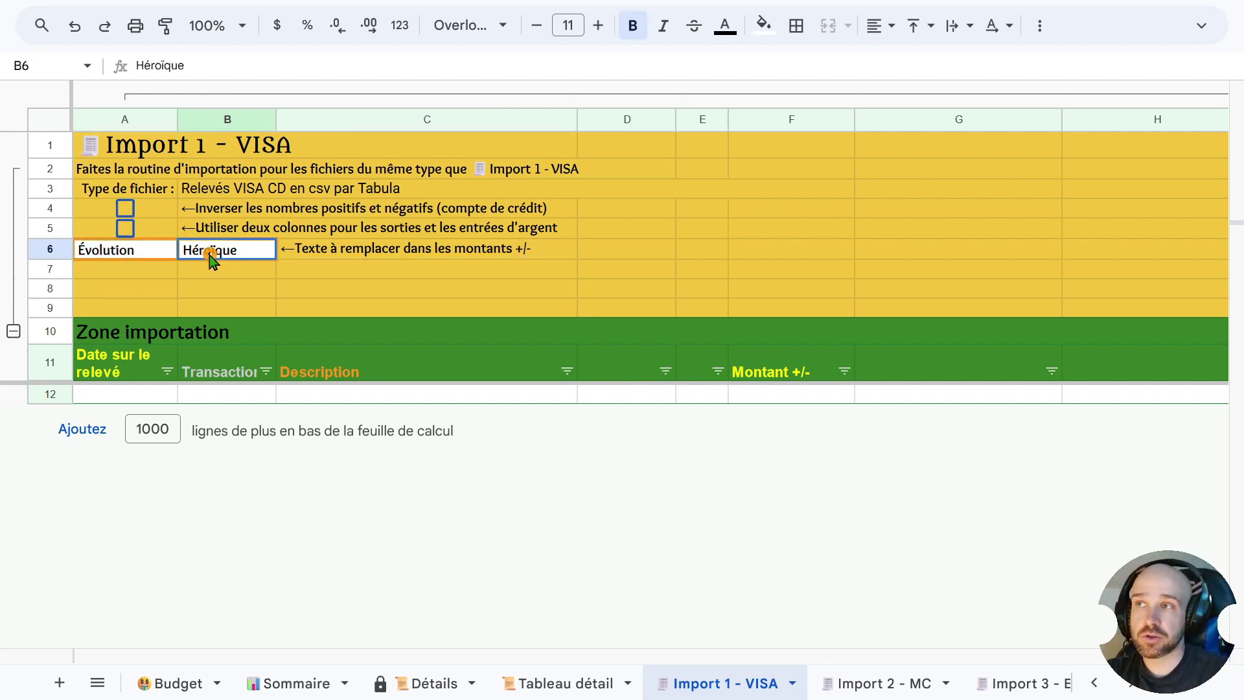
pyautogui.click(690, 294)
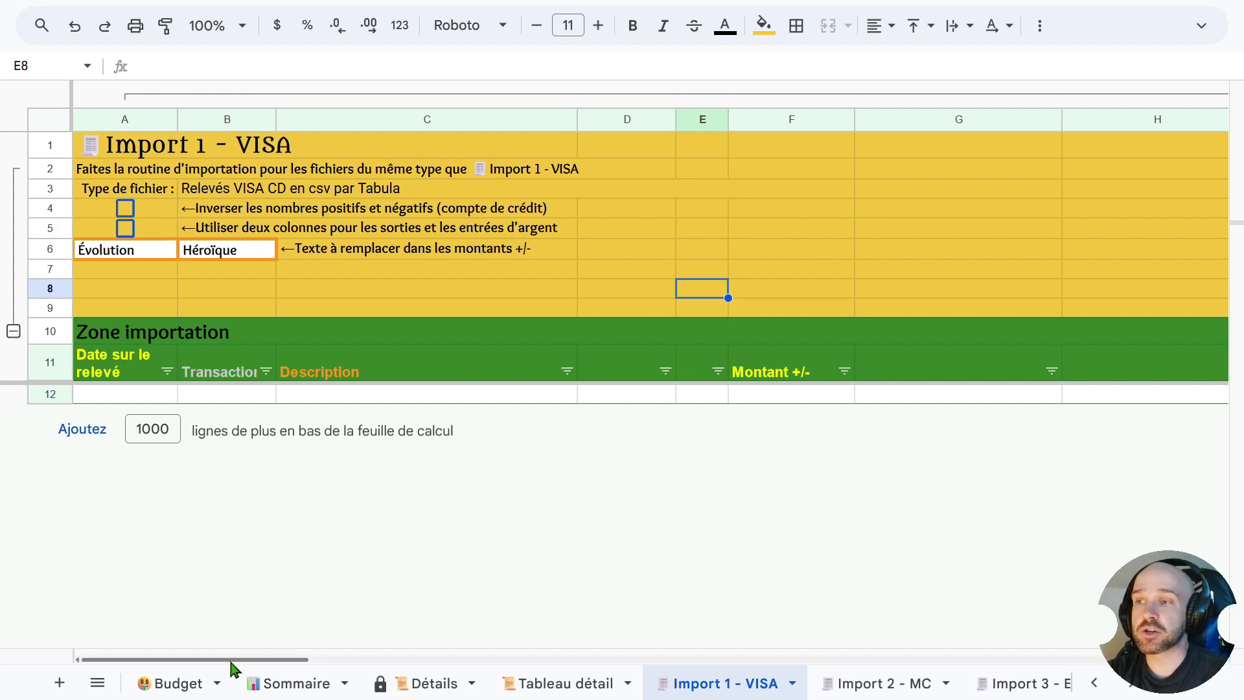
pyautogui.moveTo(232, 661); pyautogui.dragTo(239, 660)
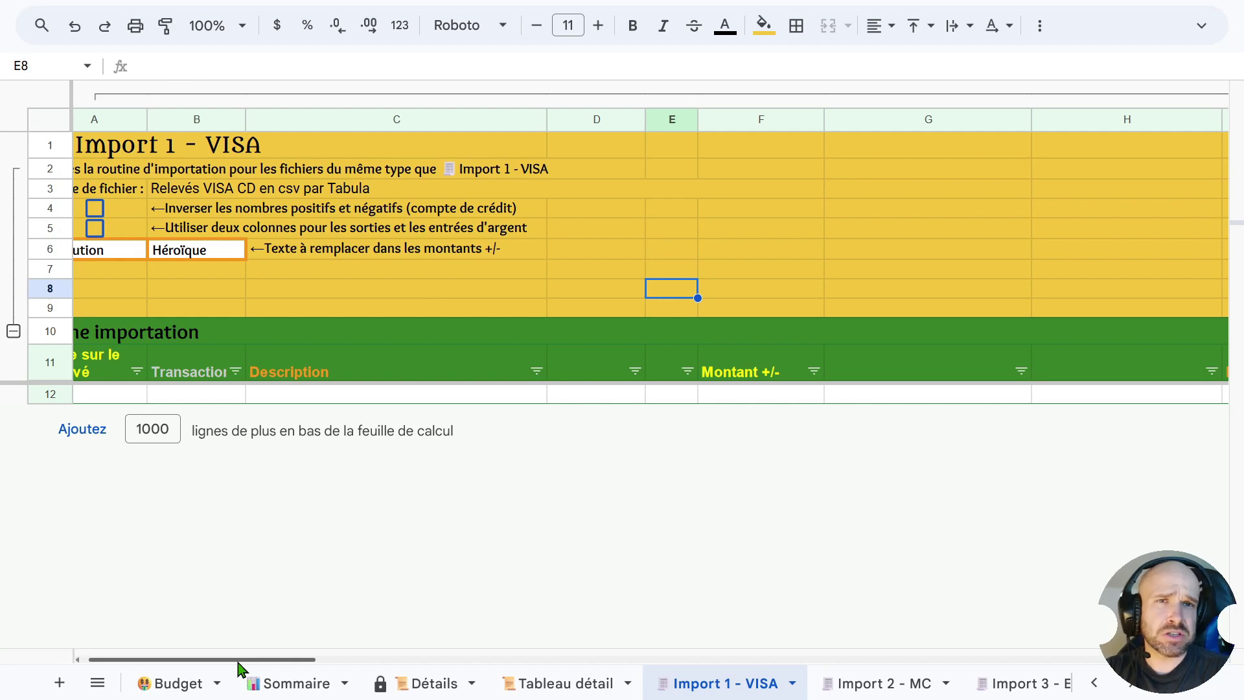
pyautogui.moveTo(239, 662); pyautogui.dragTo(777, 646)
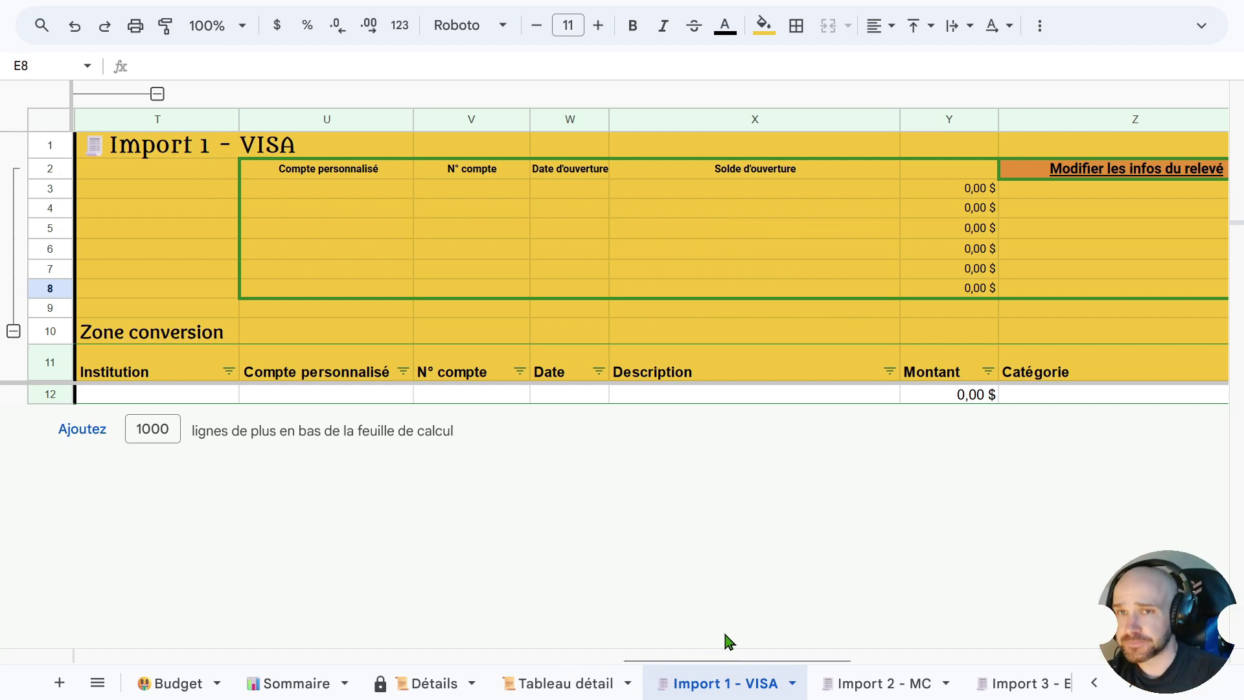
pyautogui.moveTo(737, 664); pyautogui.dragTo(1125, 667)
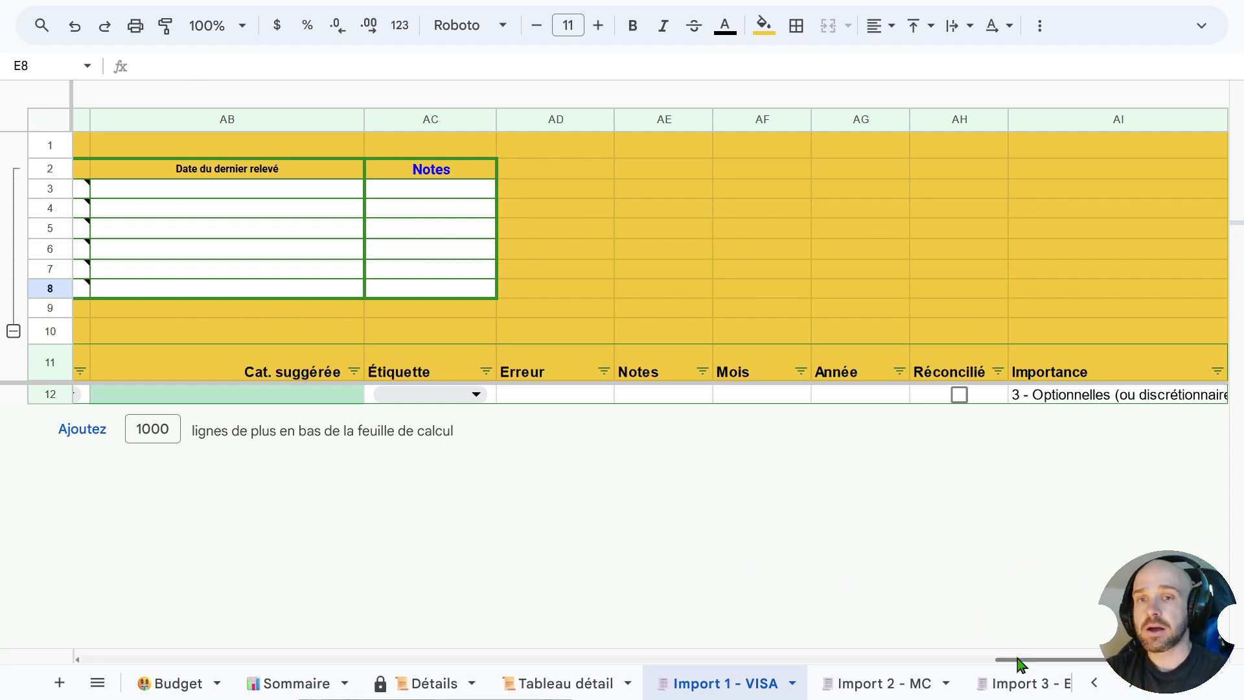
pyautogui.moveTo(1027, 663); pyautogui.dragTo(155, 350)
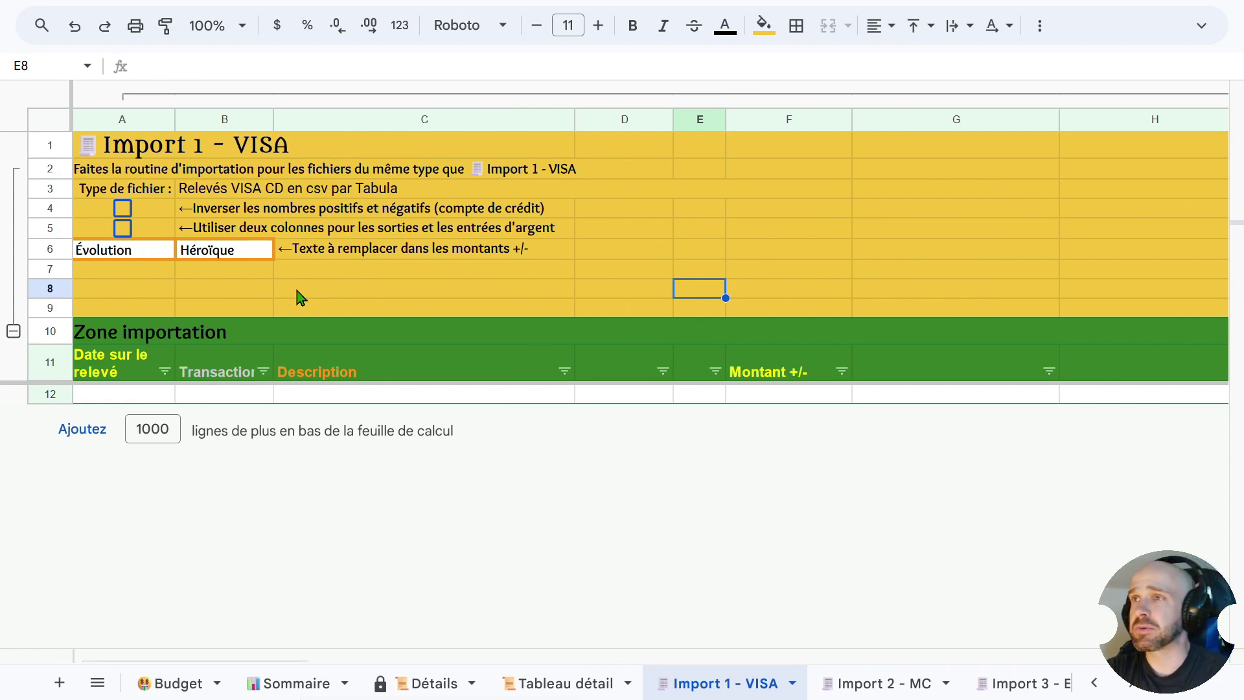
# - Unhide the spreadsheet's header area and start importing a file
pyautogui.moveTo(269, 6)
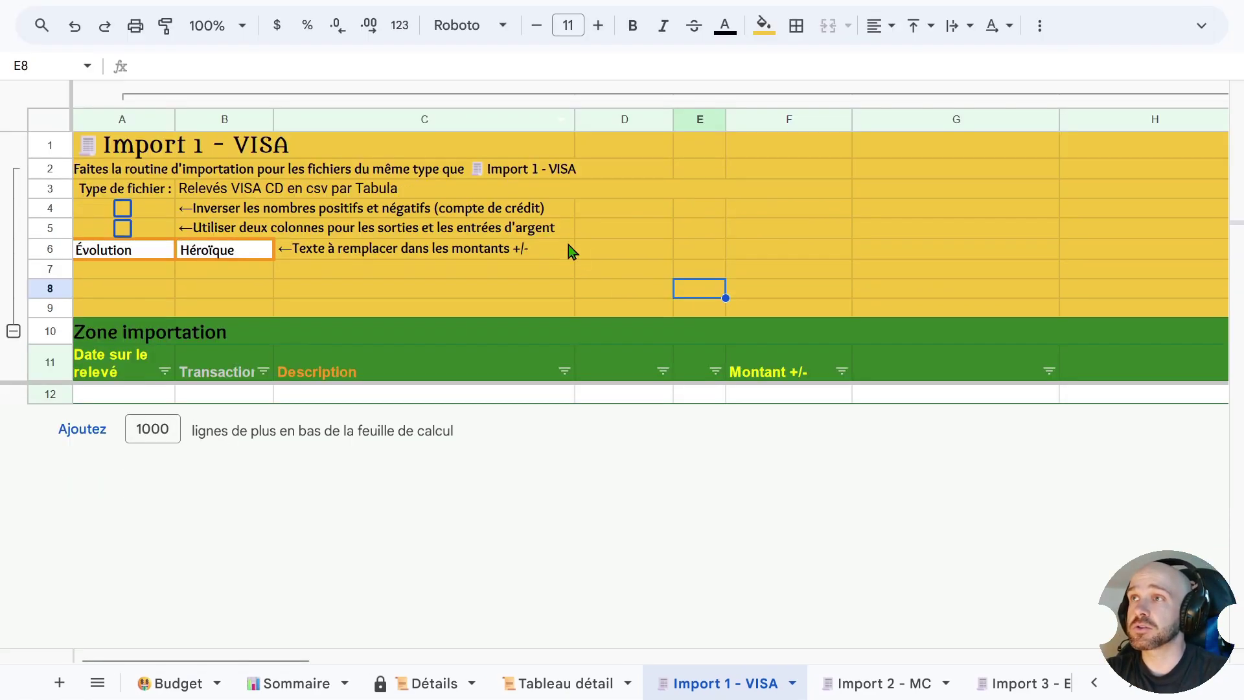
pyautogui.click(1202, 32)
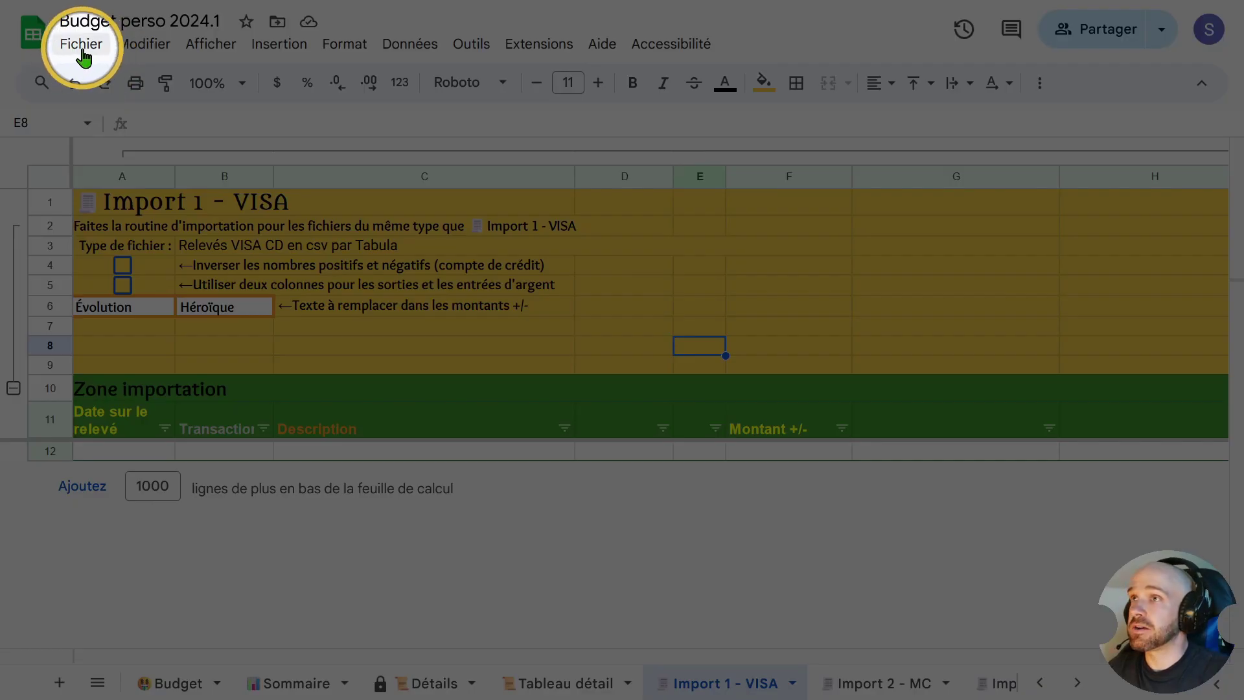
pyautogui.click(80, 45)
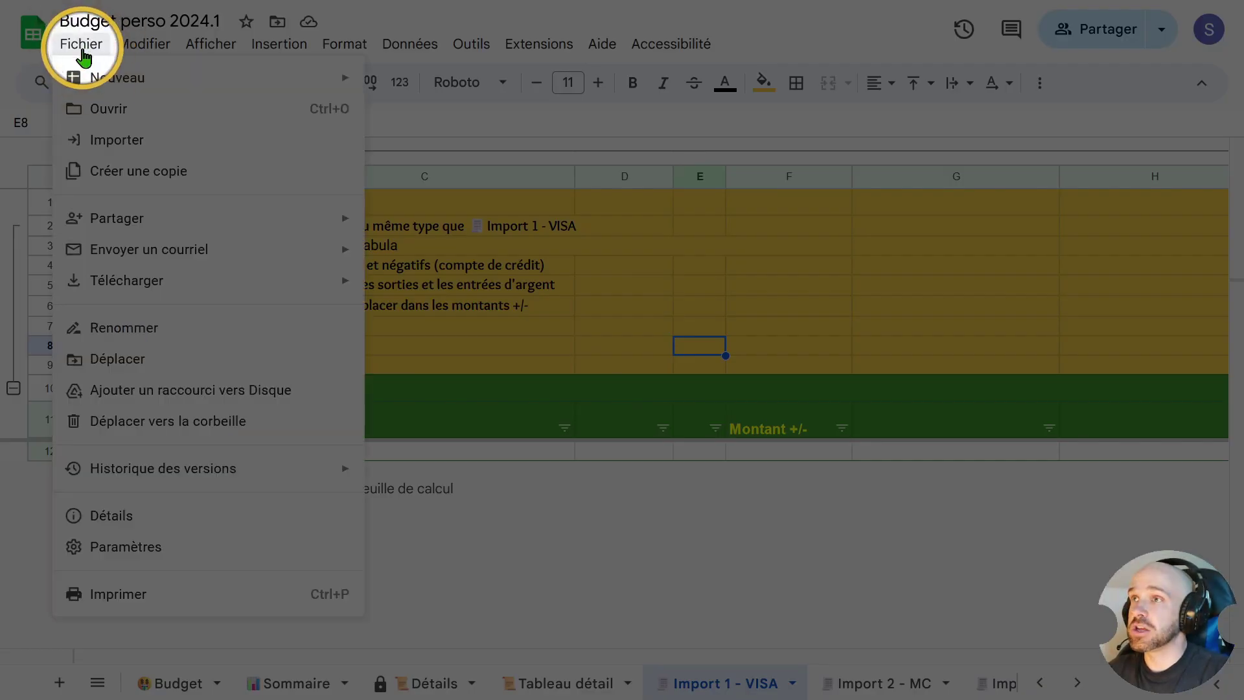
pyautogui.click(101, 147)
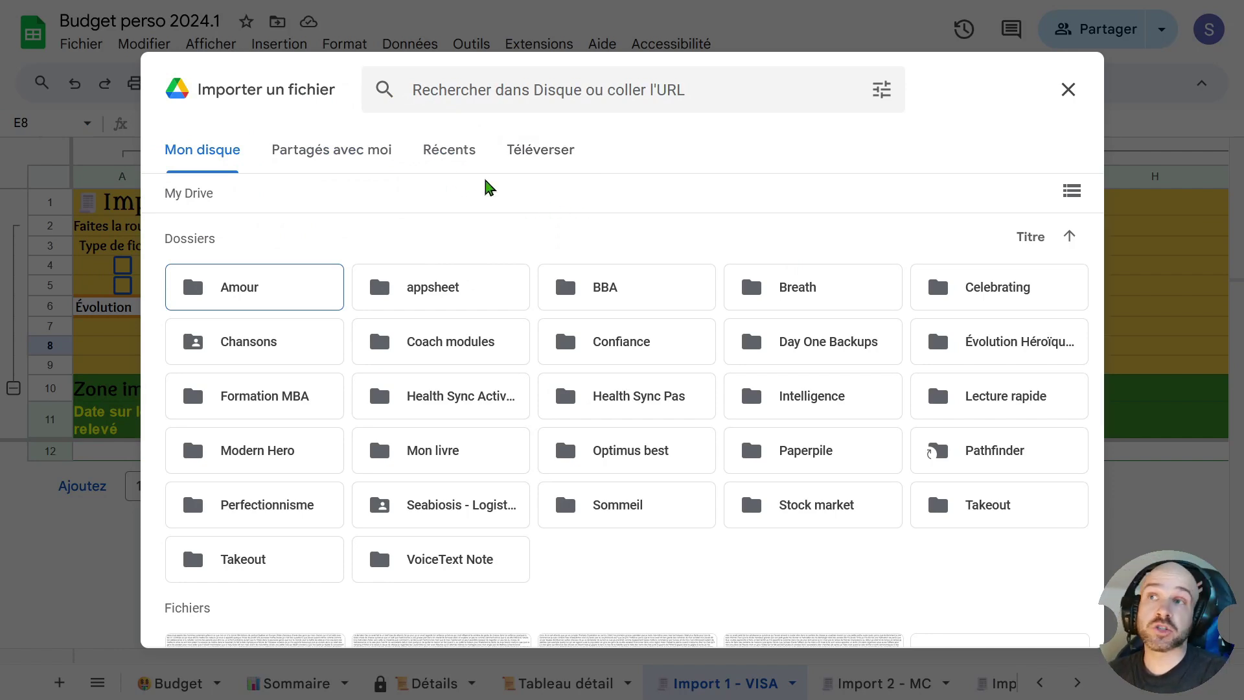
# - Browse My Drive to the "Relevés perso" folder inside "Budget perso" and locate the Tabula VISA statement files
pyautogui.click(441, 157)
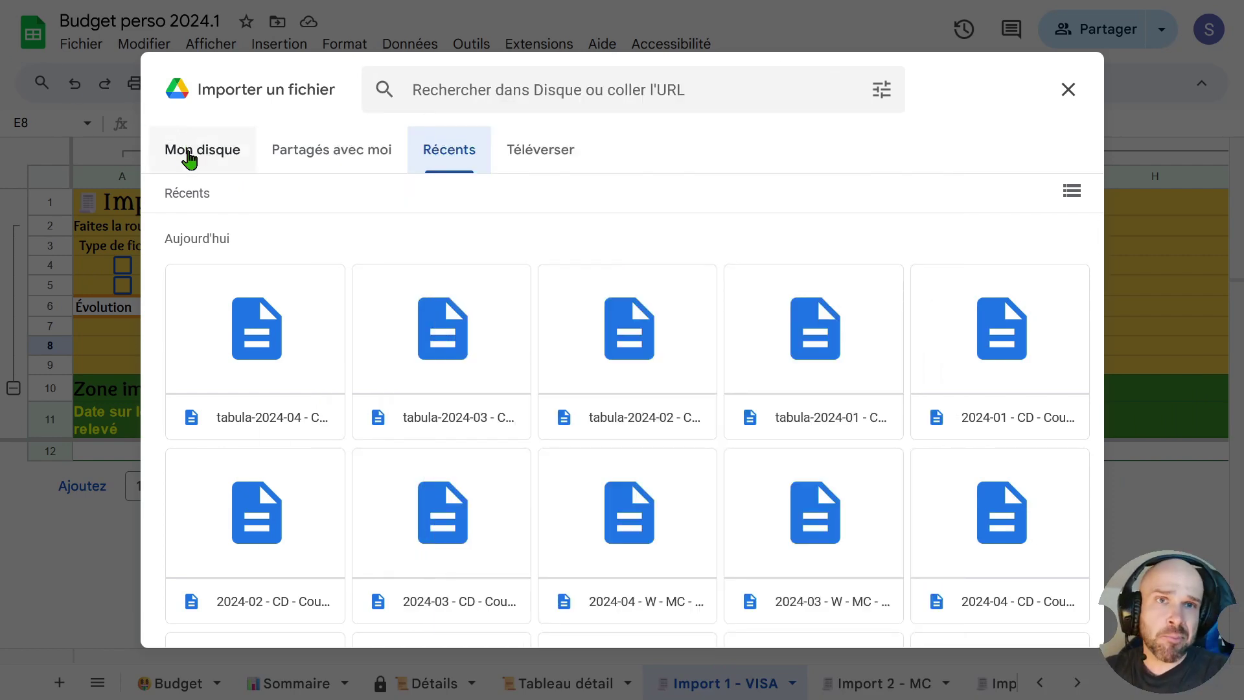
pyautogui.click(189, 157)
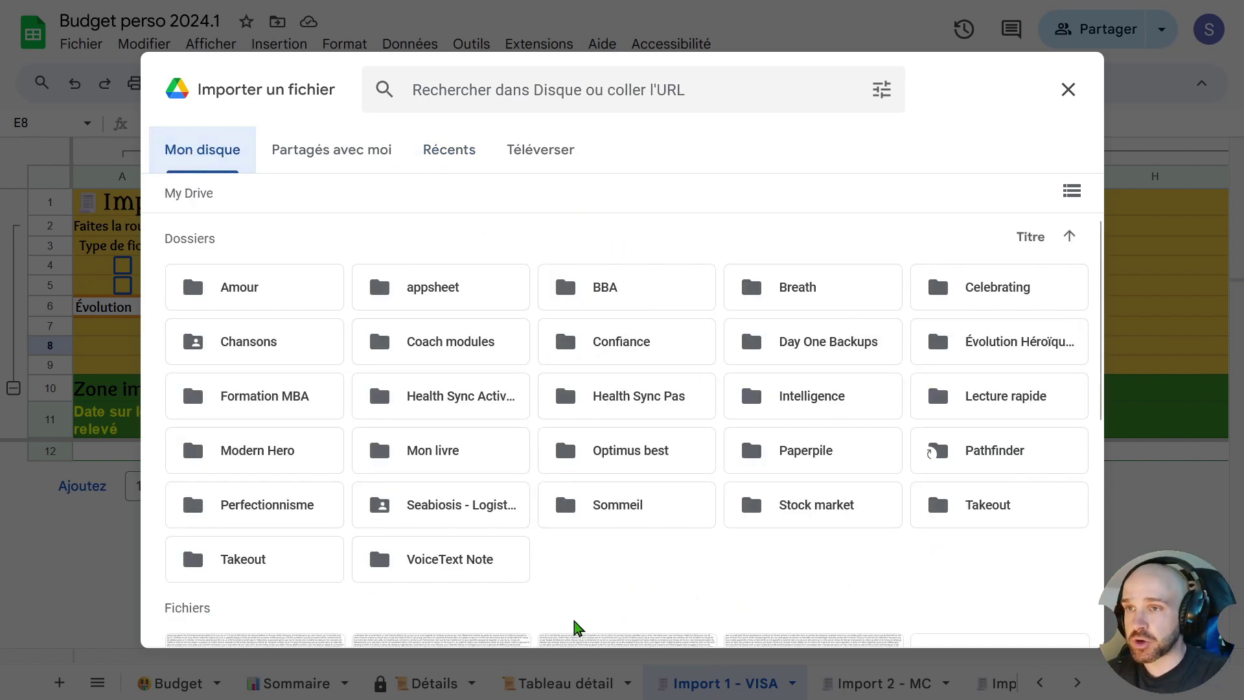
pyautogui.doubleClick(440, 512)
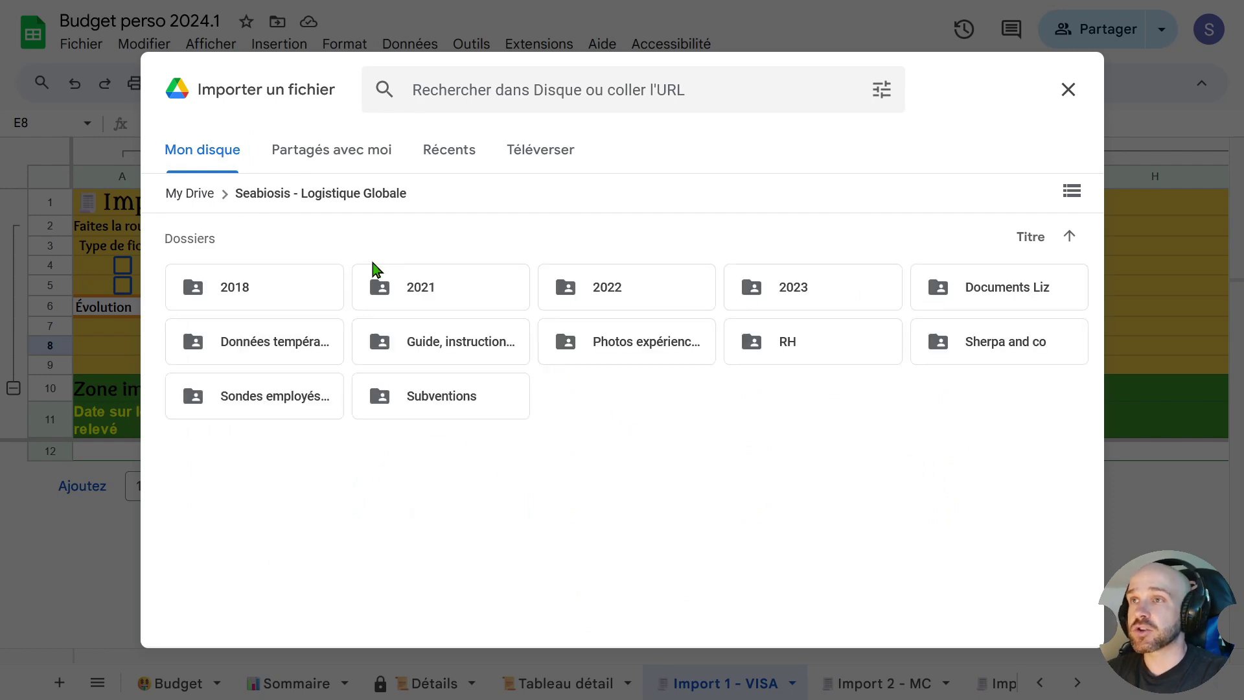
pyautogui.doubleClick(1015, 302)
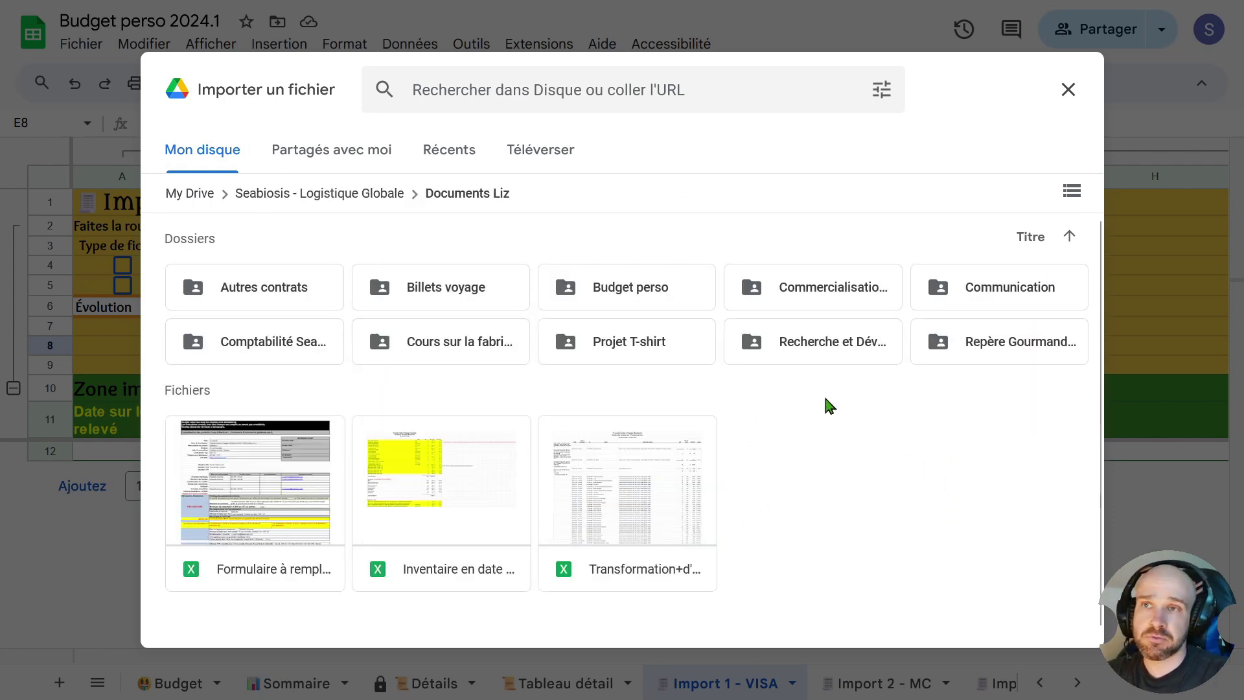
pyautogui.doubleClick(627, 296)
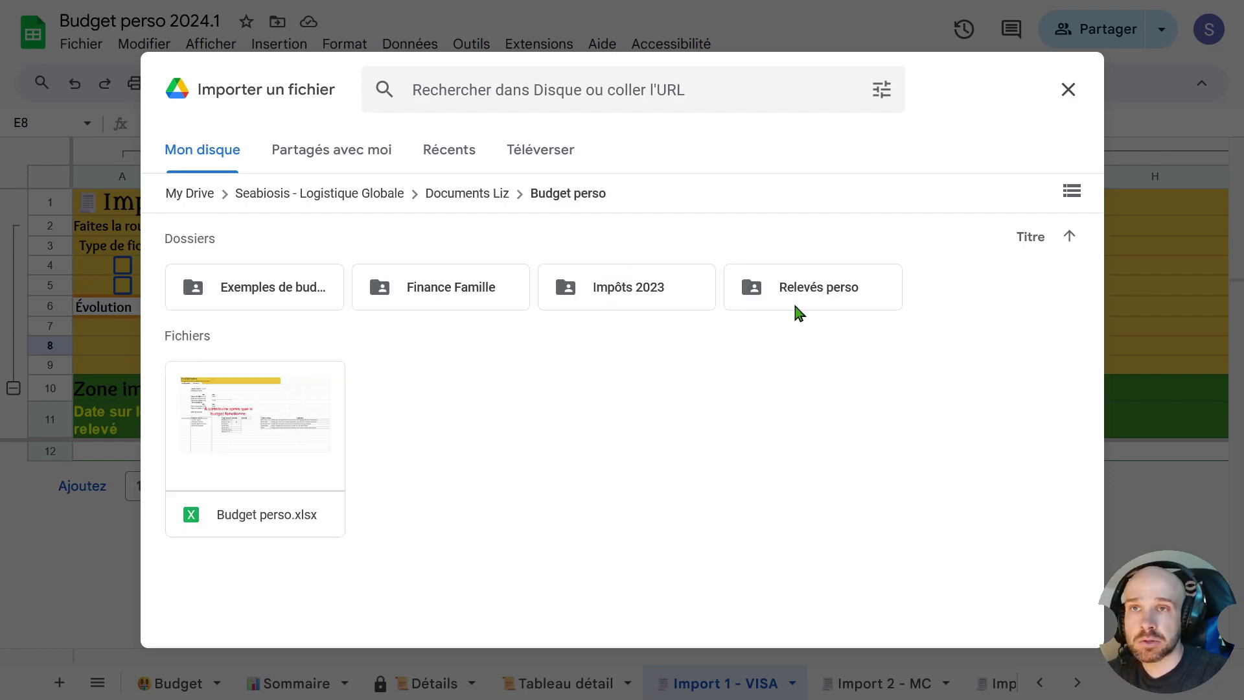
pyautogui.doubleClick(802, 288)
pyautogui.scroll(-5, 544, 424)
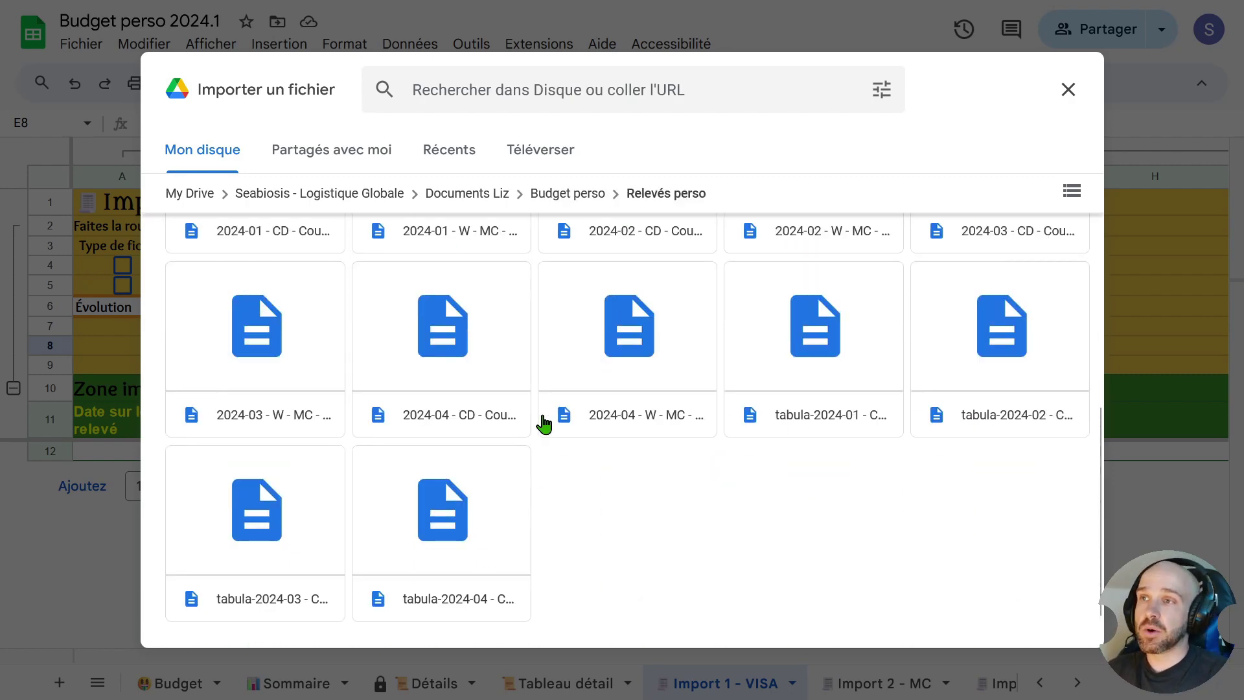
pyautogui.scroll(2, 543, 424)
pyautogui.scroll(2, 540, 417)
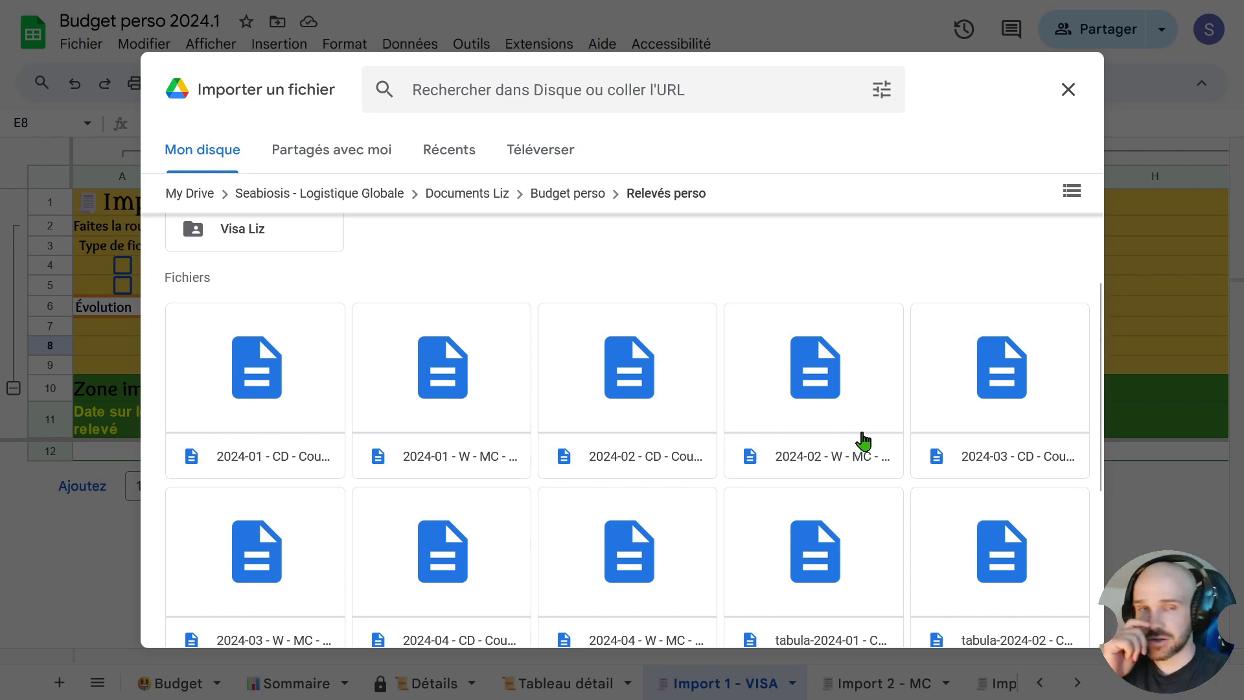
pyautogui.scroll(-2, 863, 466)
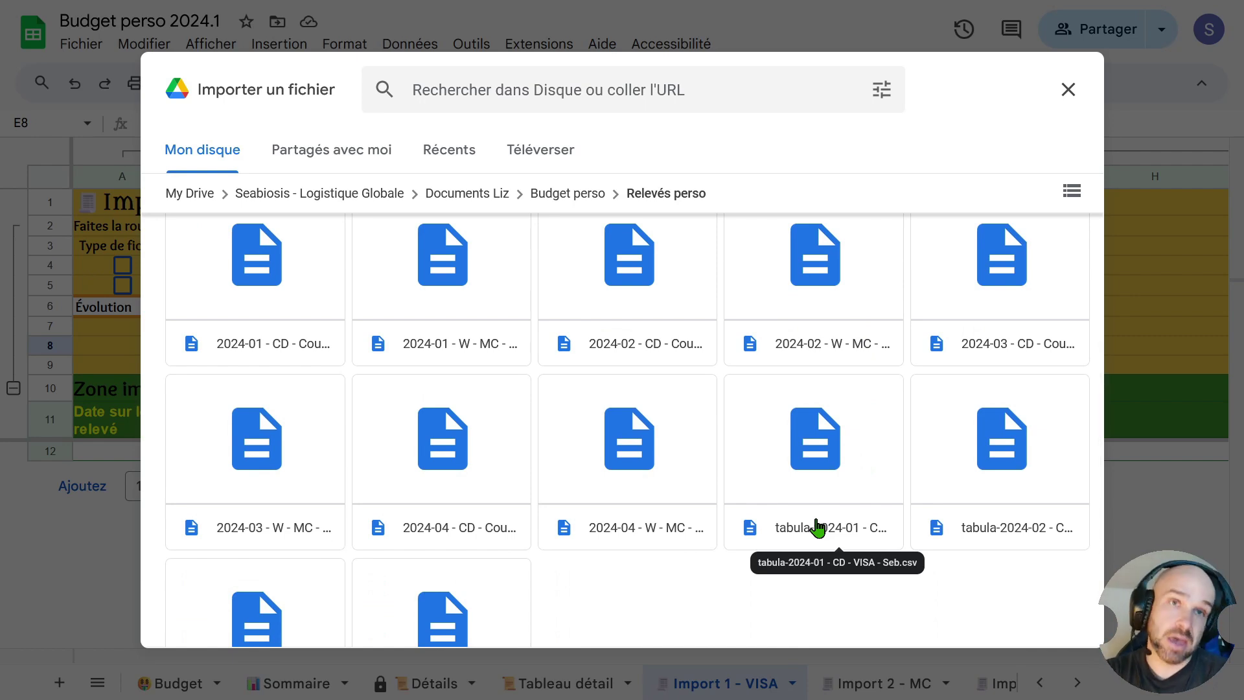
# - Choose the "tabula-2024-01 - CD - VISA" CSV in the "Relevés perso" folder as the file to import
pyautogui.click(835, 527)
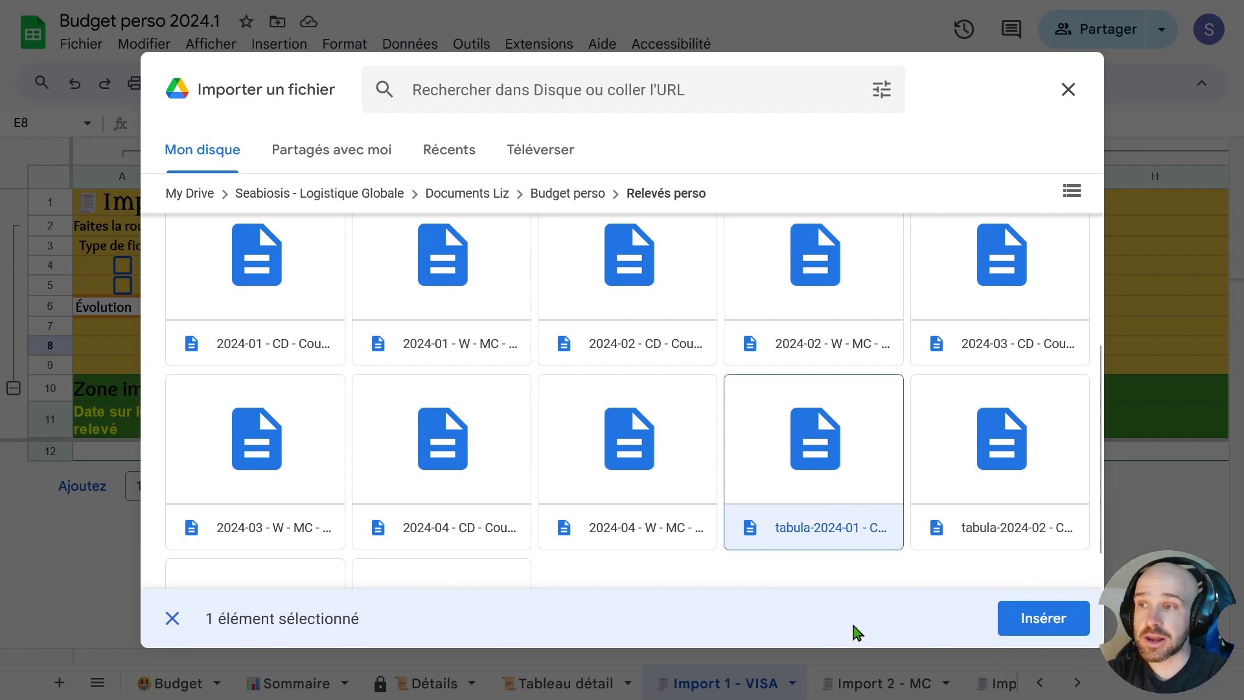
pyautogui.click(952, 507)
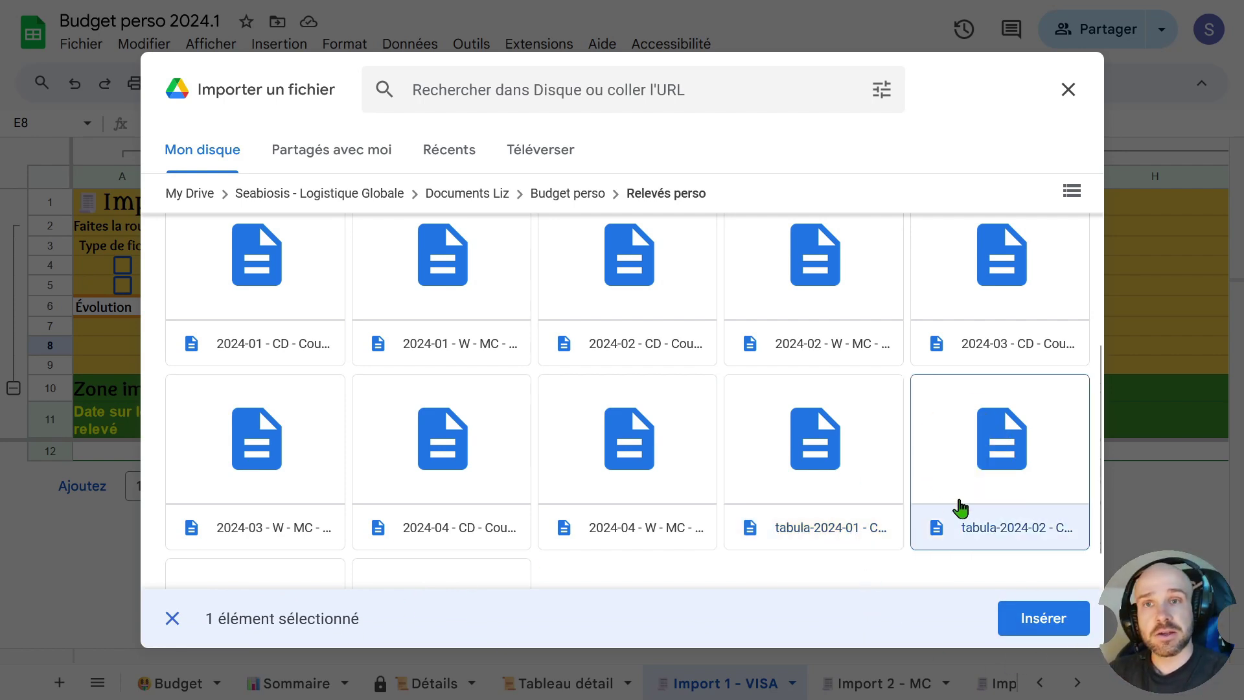
pyautogui.click(858, 468)
pyautogui.click(956, 468)
pyautogui.click(866, 472)
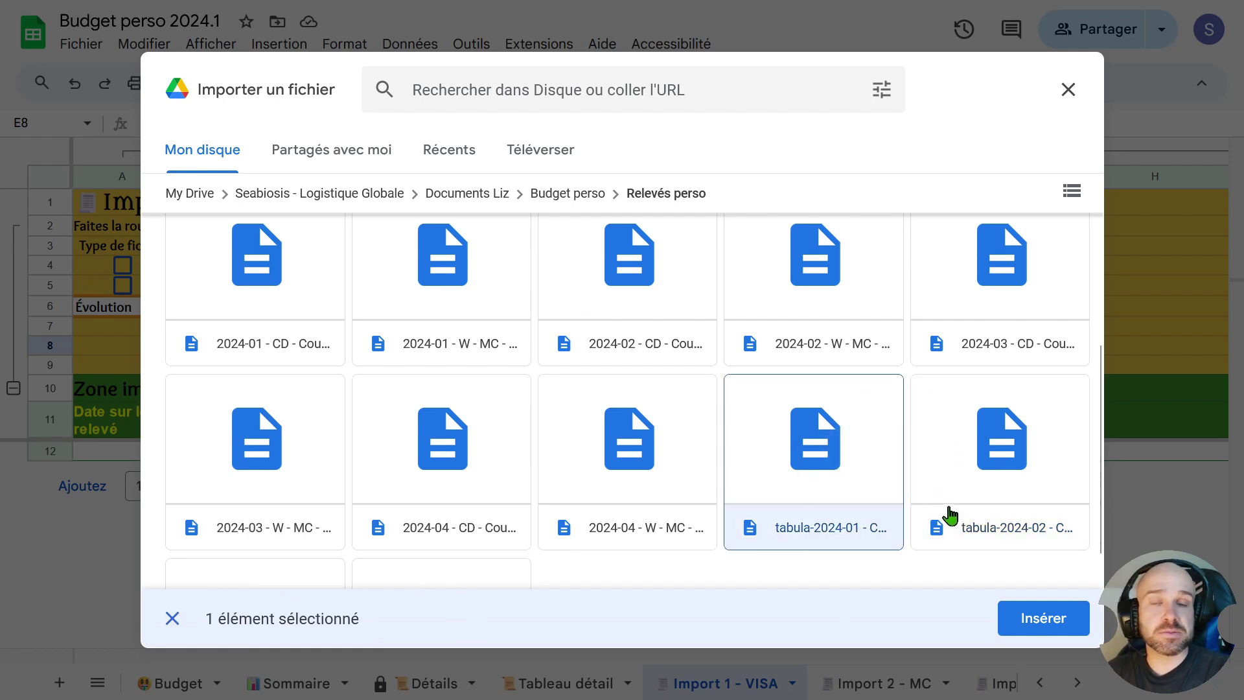
pyautogui.click(964, 507)
pyautogui.click(869, 507)
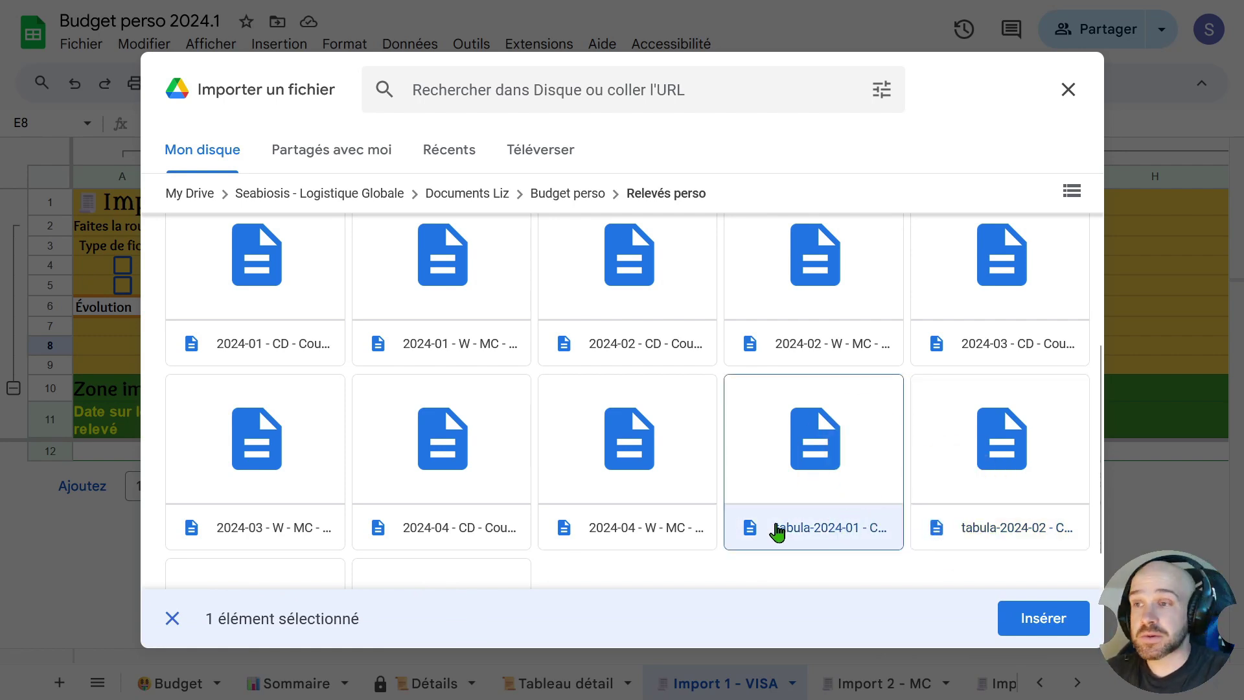
pyautogui.click(1040, 620)
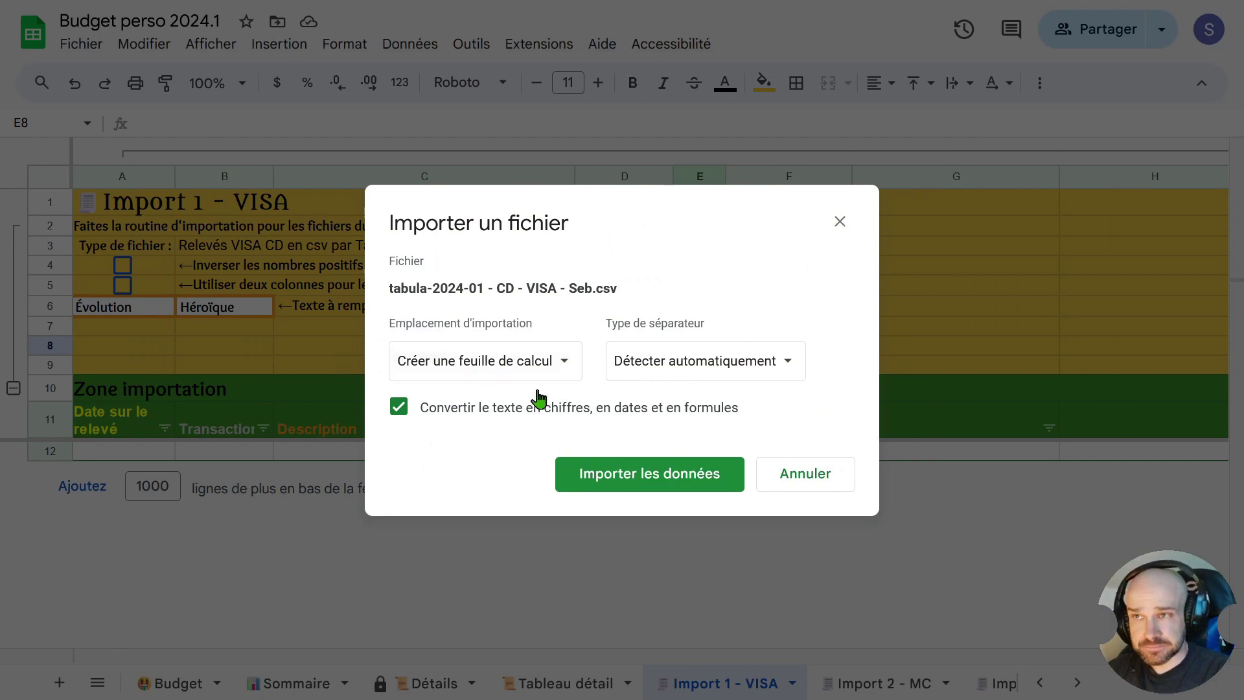
# - Import the January VISA statement by appending it to the current sheet, with text conversion to numbers, dates and formulas turned off
pyautogui.click(568, 369)
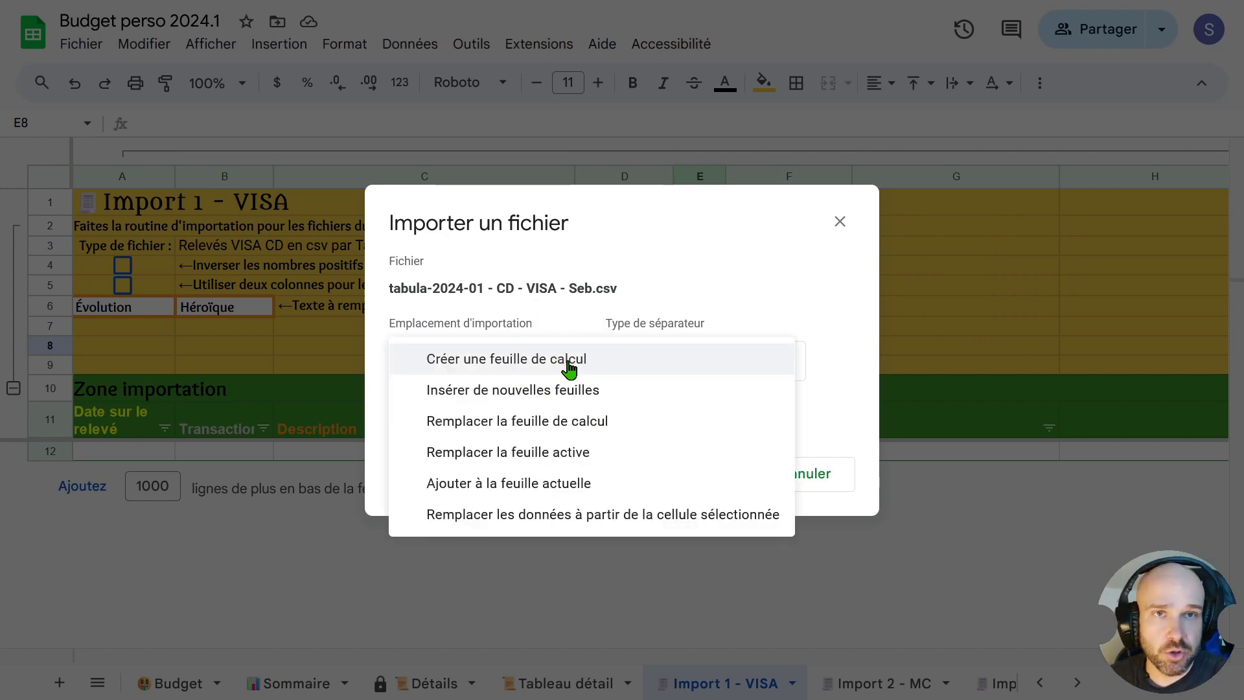
pyautogui.click(755, 259)
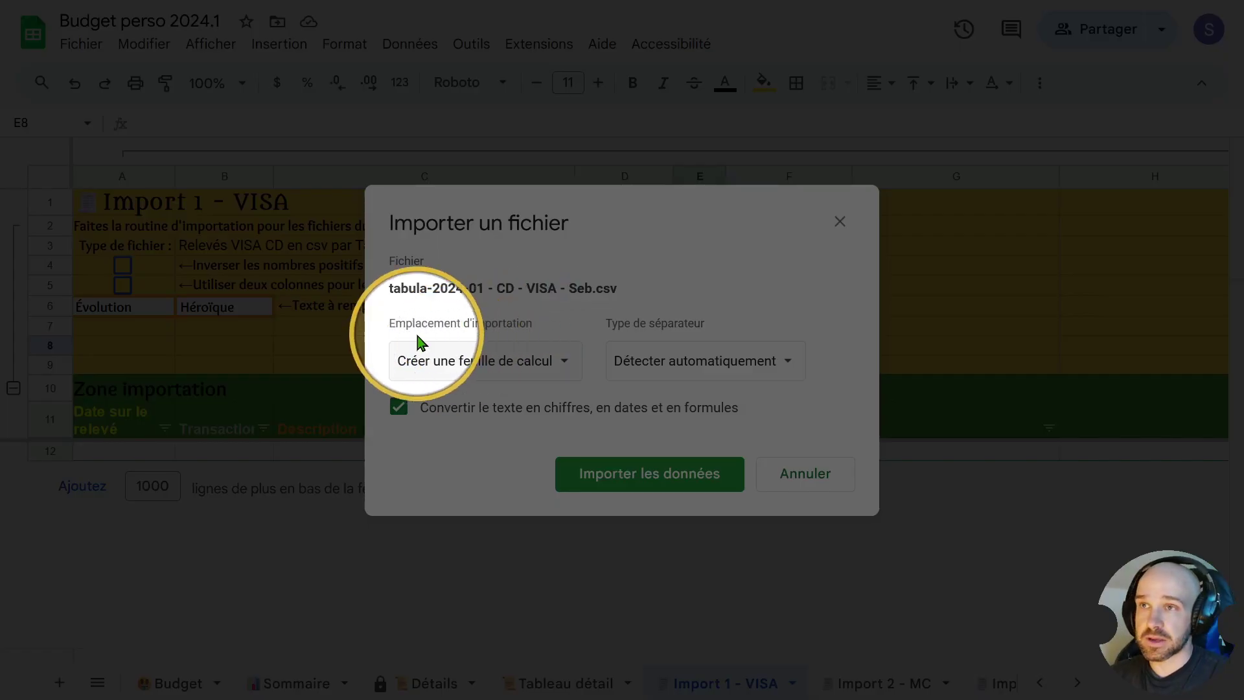
pyautogui.click(563, 367)
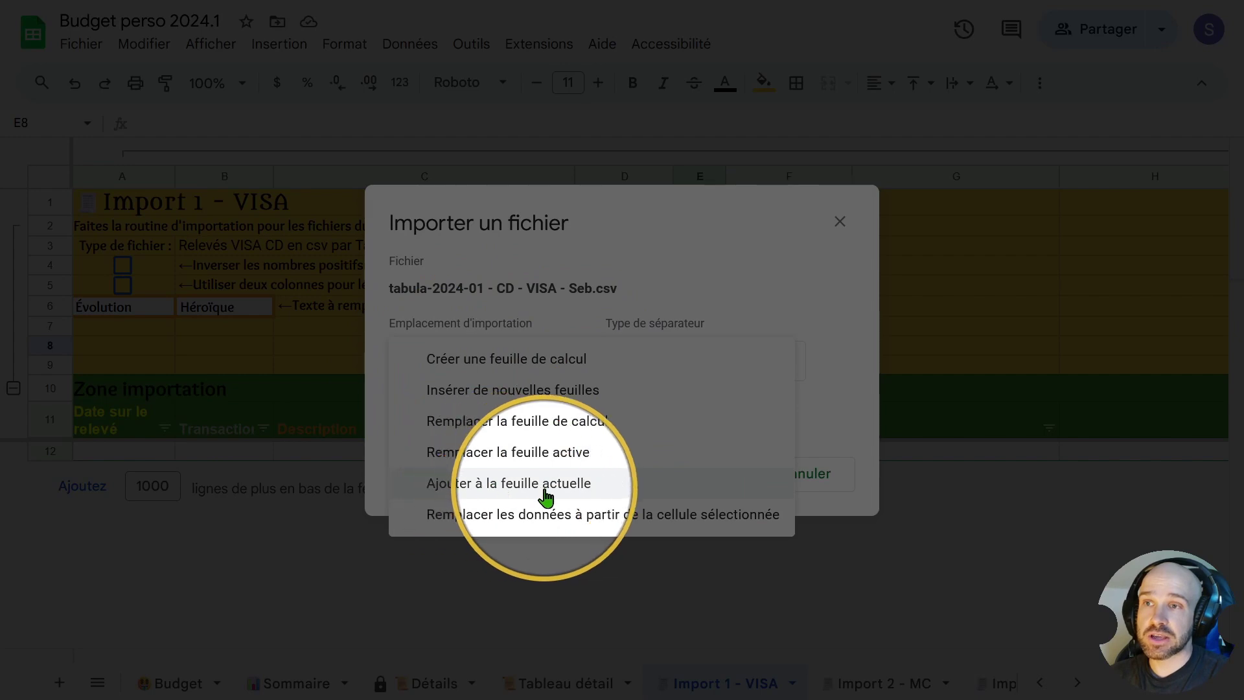
pyautogui.click(509, 491)
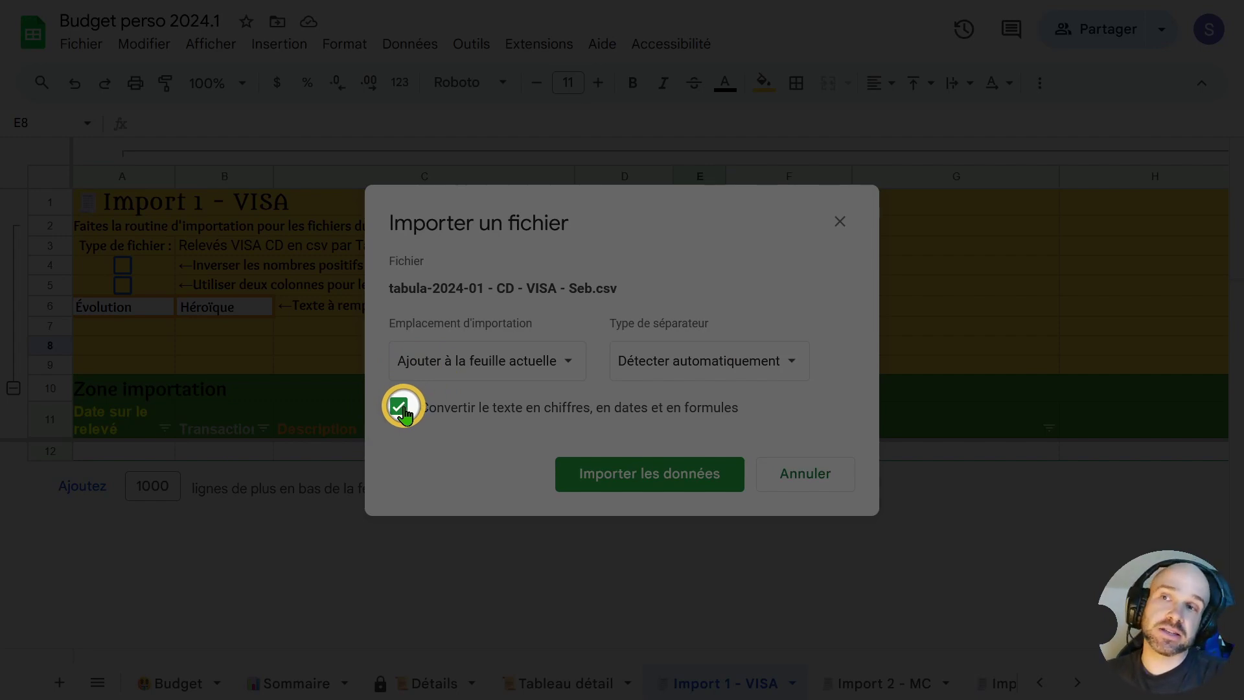
pyautogui.click(400, 408)
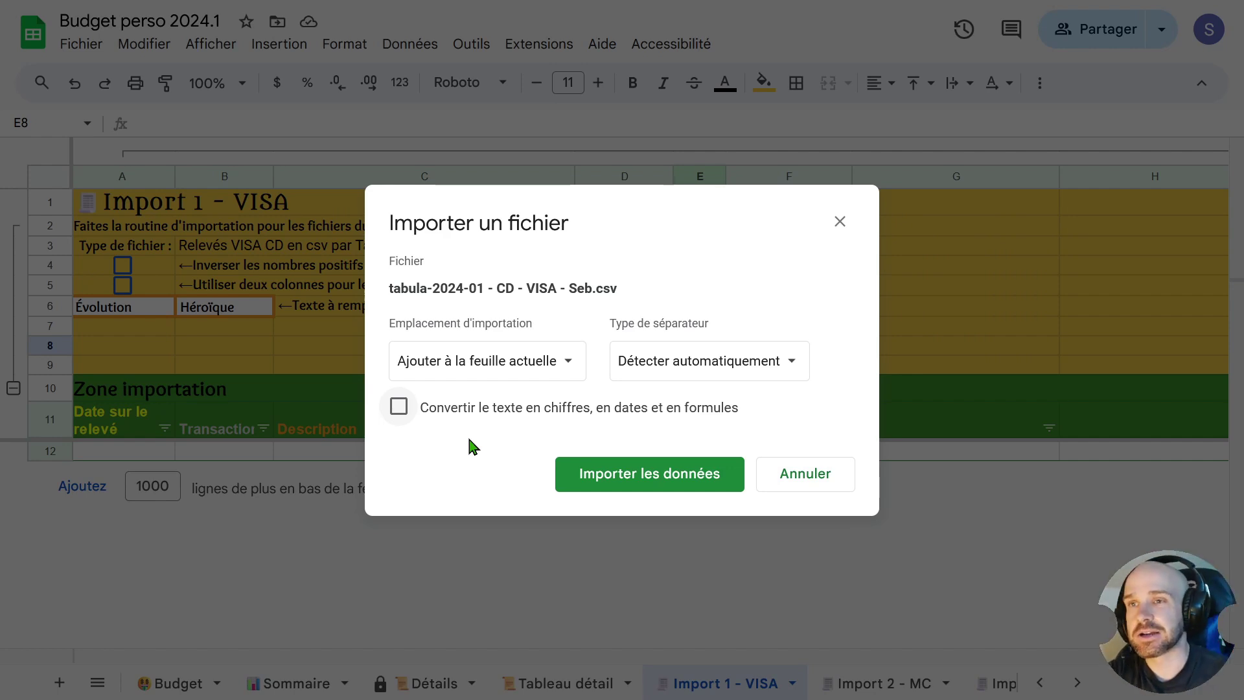
pyautogui.click(667, 487)
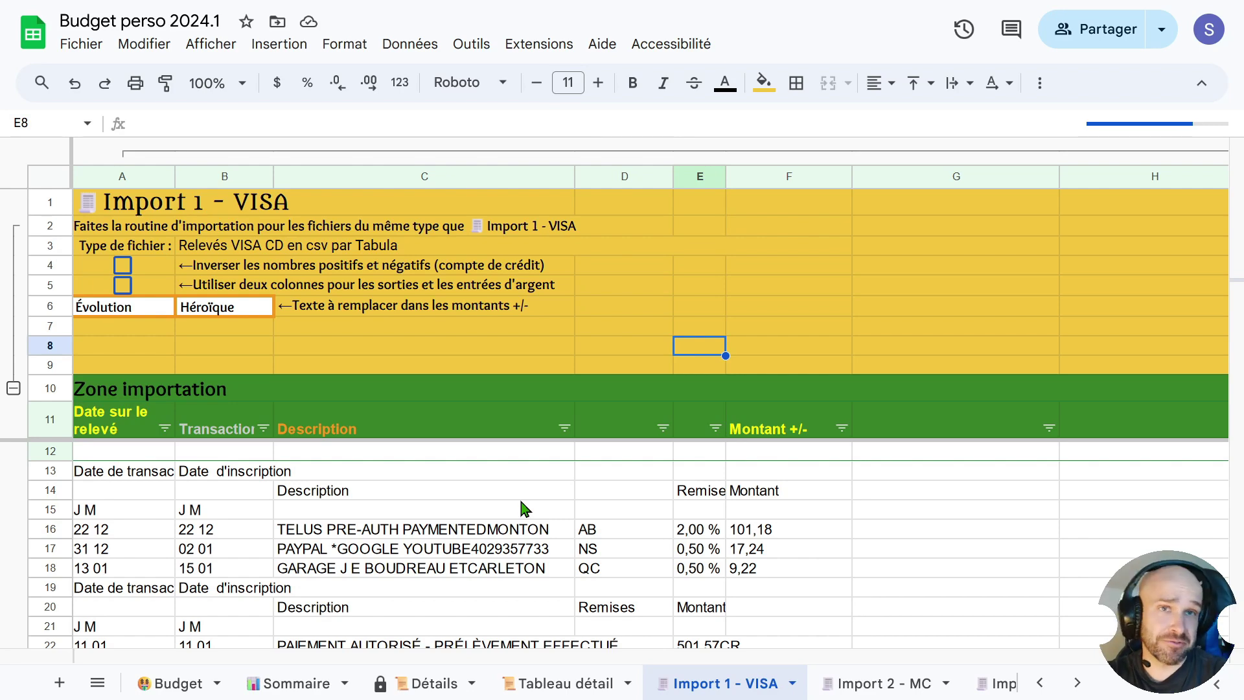
# - Start another import and choose the "tabula-2024-02 - CD - VISA" CSV from the recent Drive files
pyautogui.scroll(-2, 511, 455)
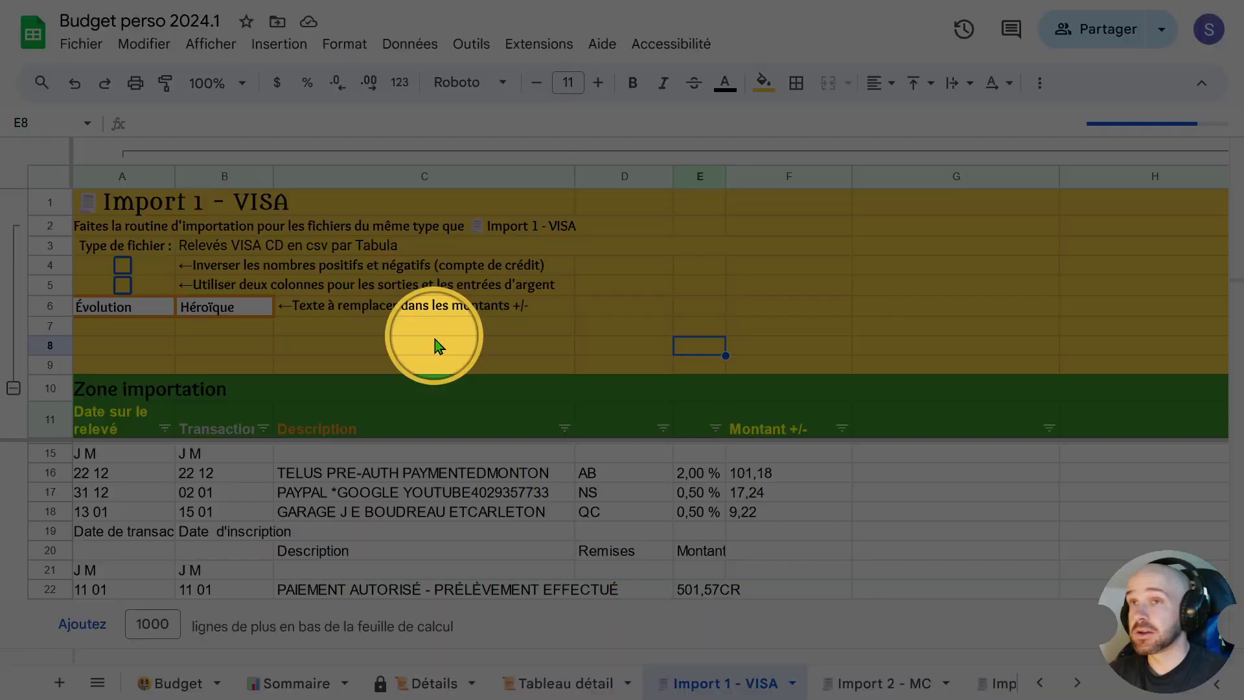
pyautogui.click(68, 44)
pyautogui.click(136, 141)
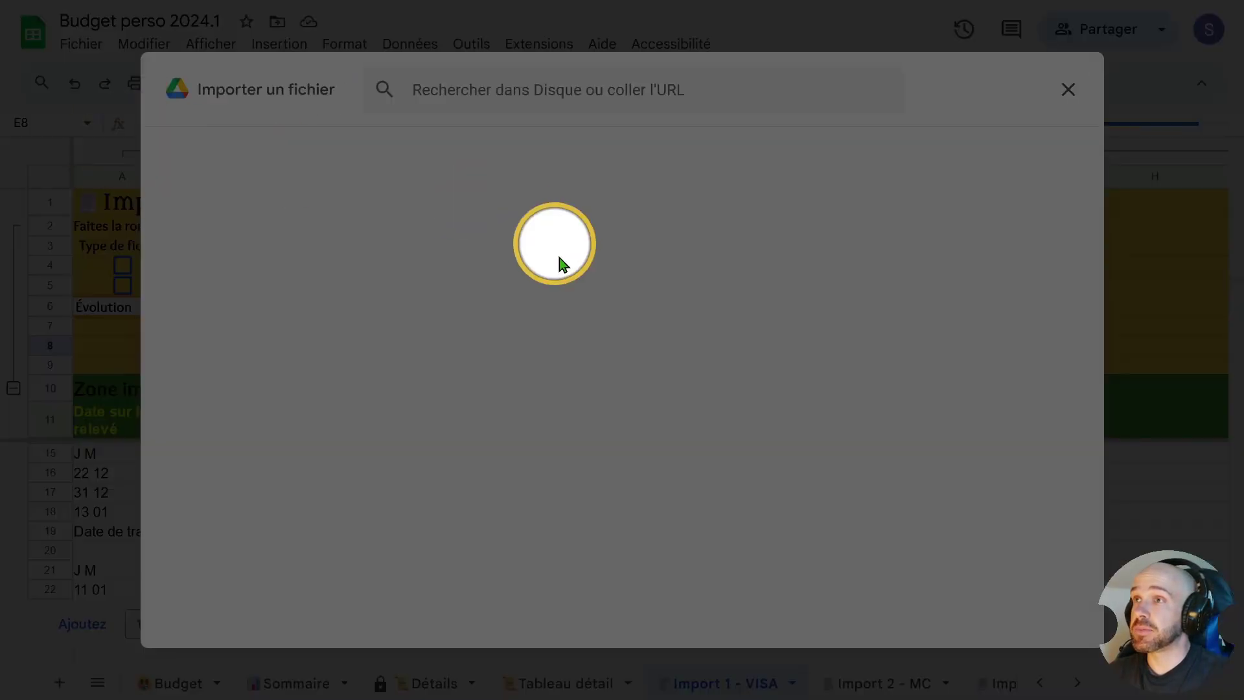
pyautogui.click(440, 154)
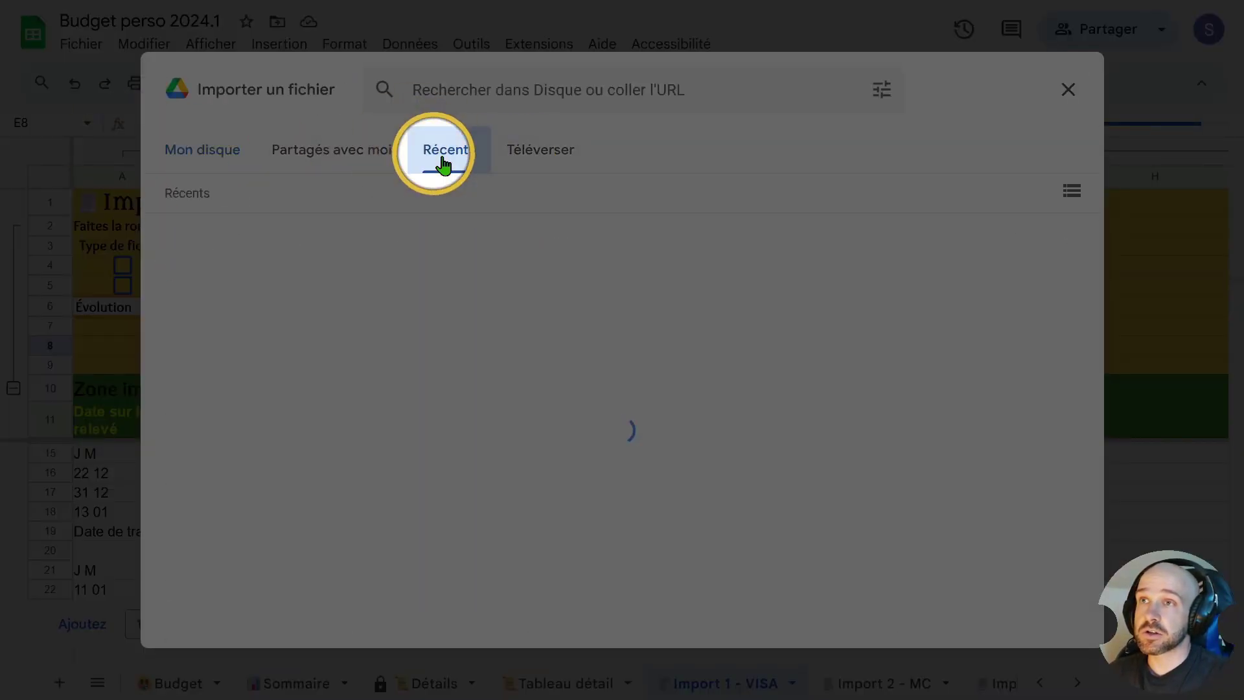
pyautogui.scroll(-8, 402, 528)
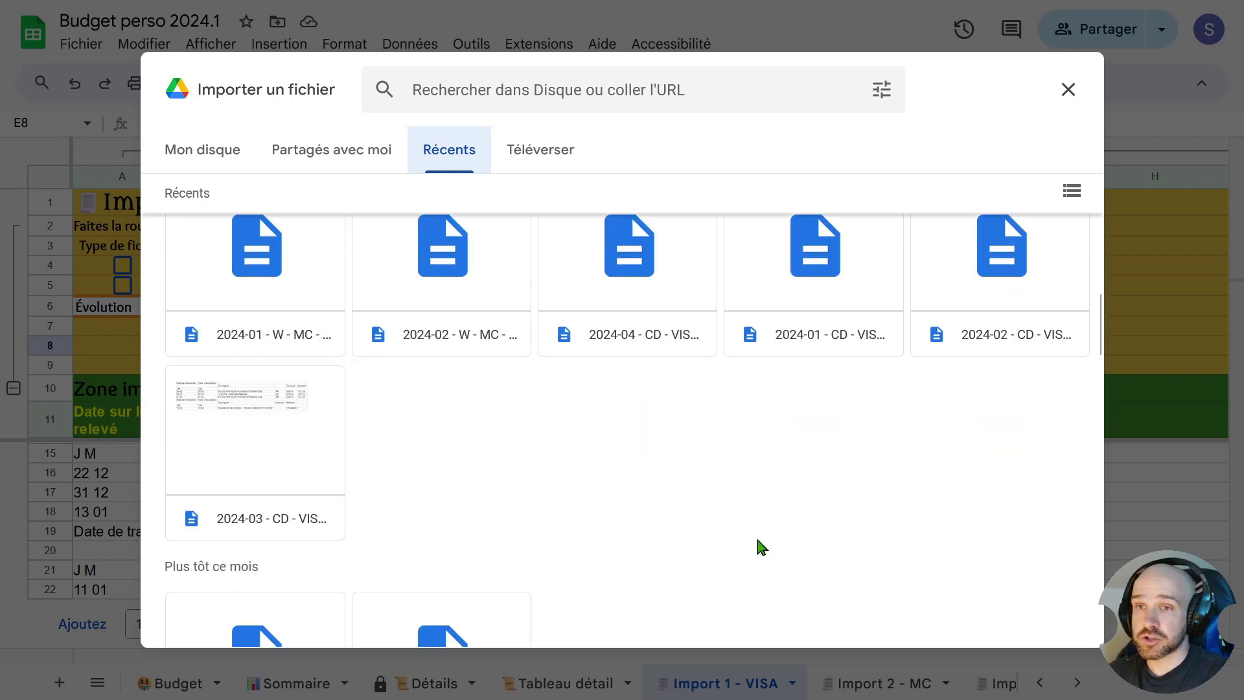
pyautogui.scroll(-3, 494, 533)
pyautogui.scroll(12, 516, 527)
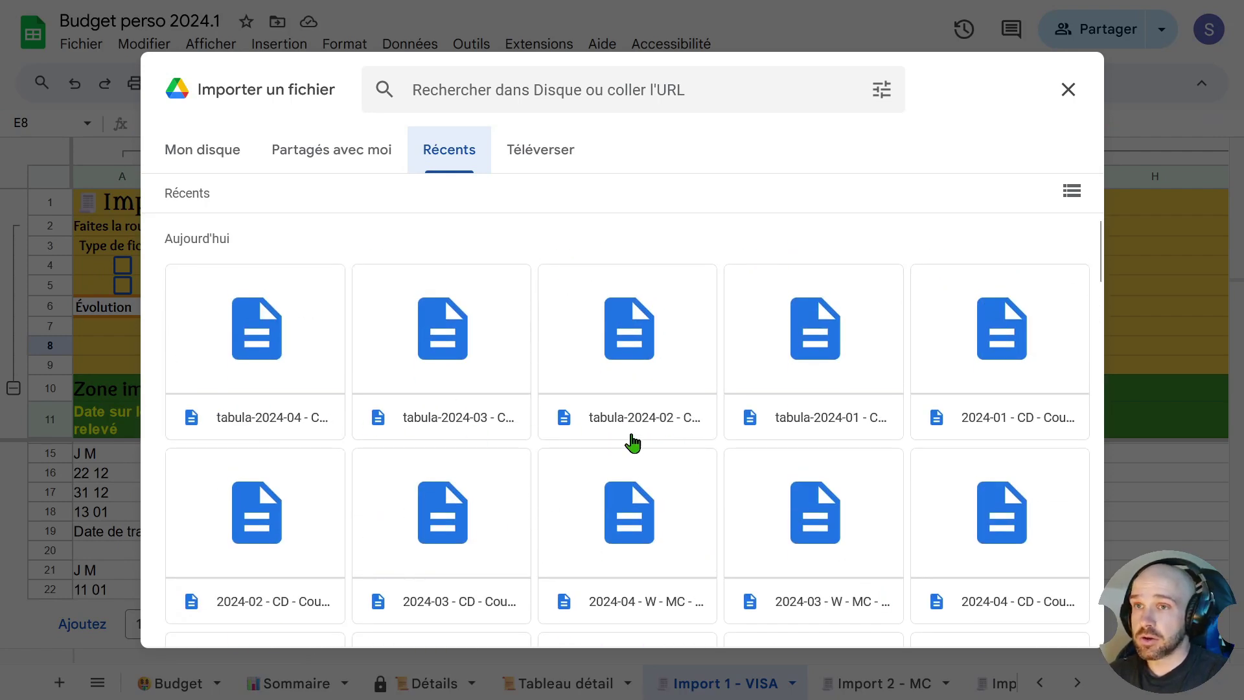
pyautogui.click(666, 375)
pyautogui.click(1049, 616)
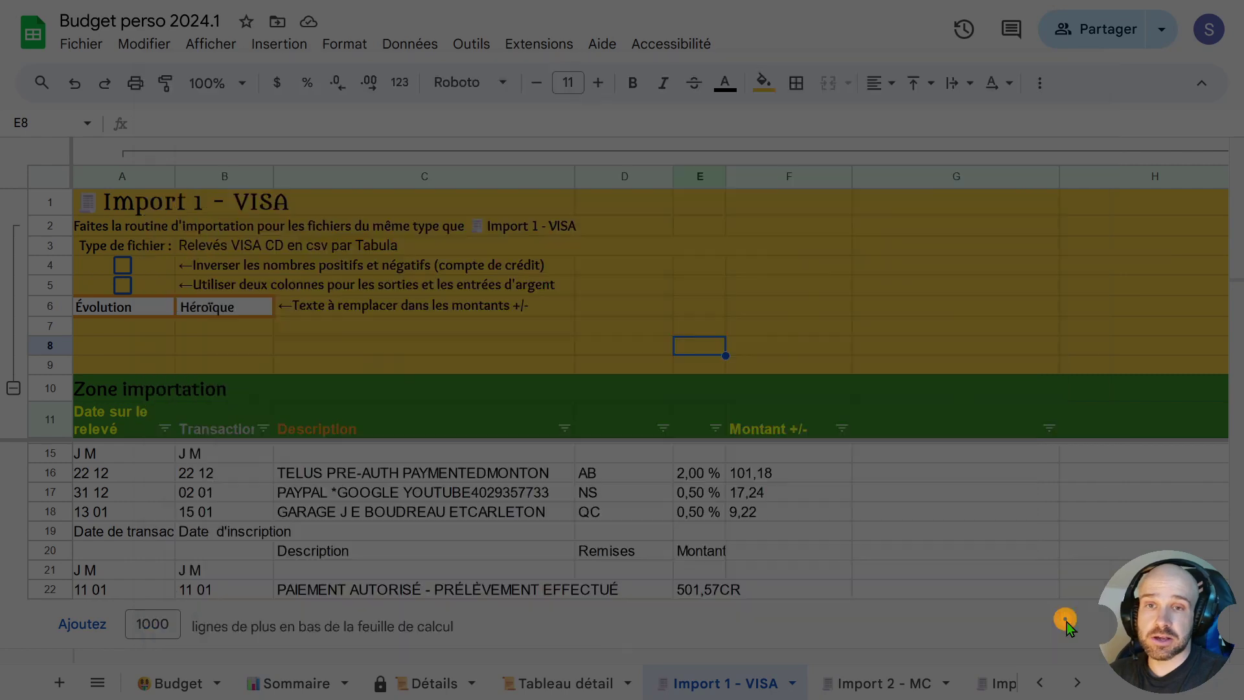
# - Append the February VISA statement to the current sheet with text conversion turned off
pyautogui.click(539, 366)
pyautogui.click(541, 484)
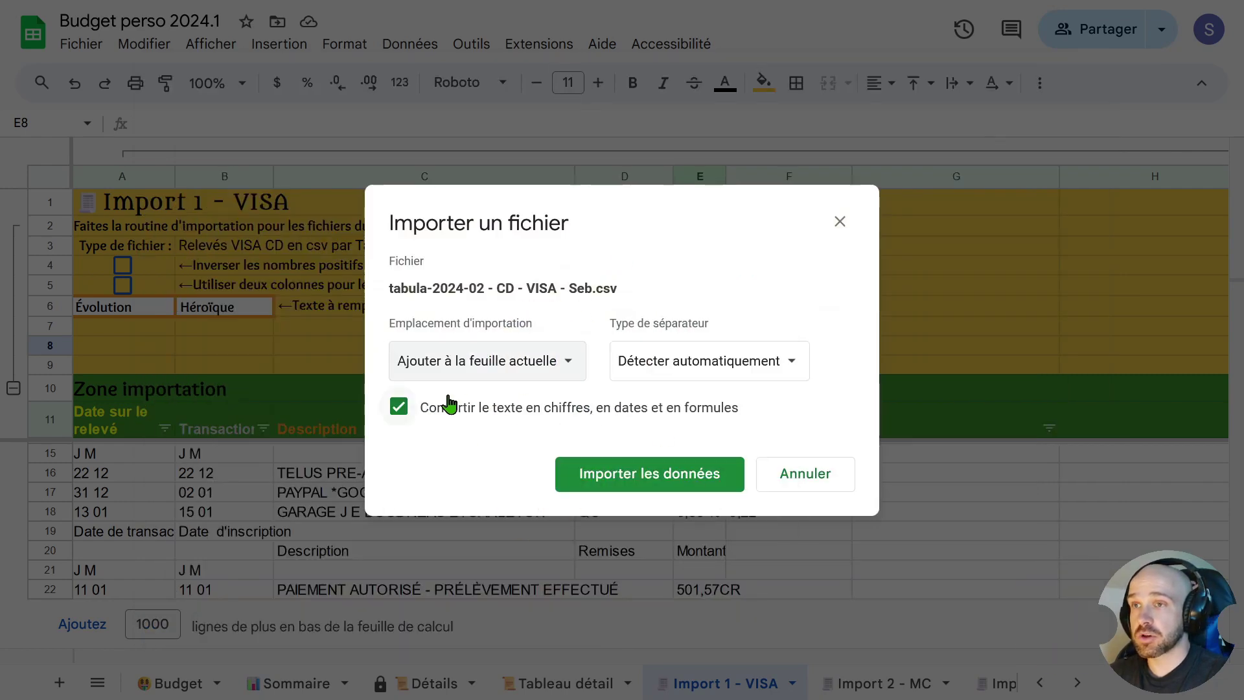
pyautogui.click(399, 406)
pyautogui.click(656, 484)
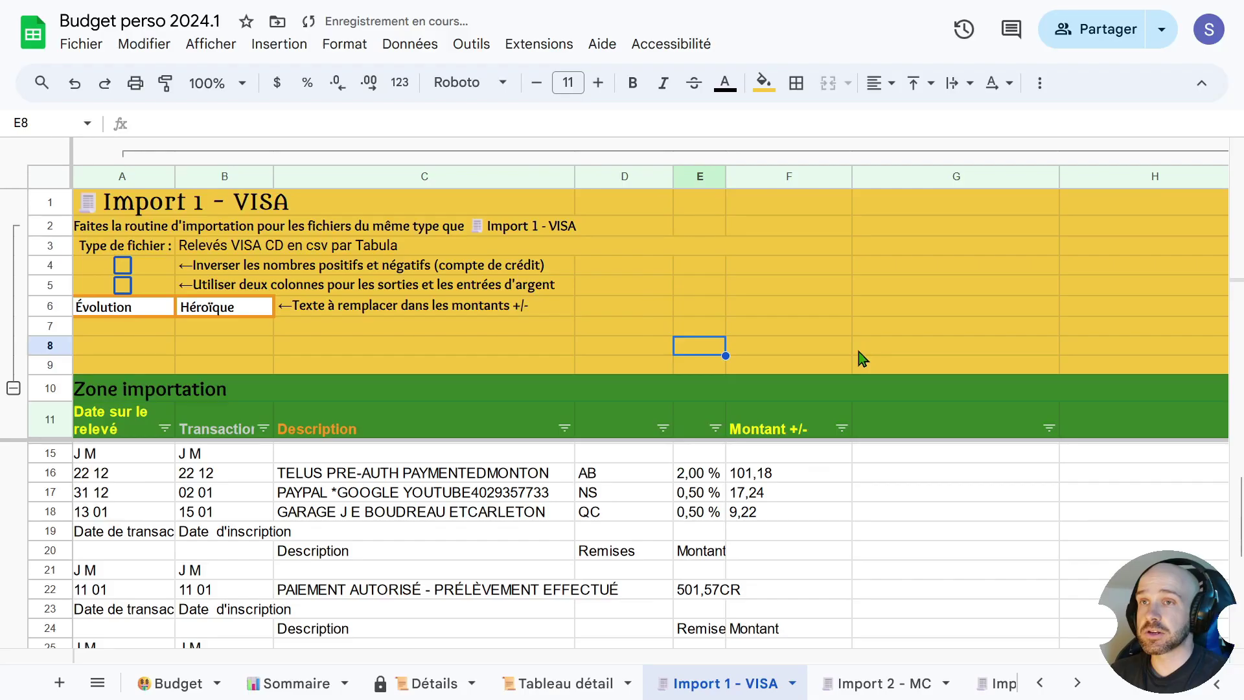
# - Import the recent "tabula-2024-03 - CD - VISA" CSV from Drive, appending it to the current sheet without text conversion
pyautogui.click(84, 45)
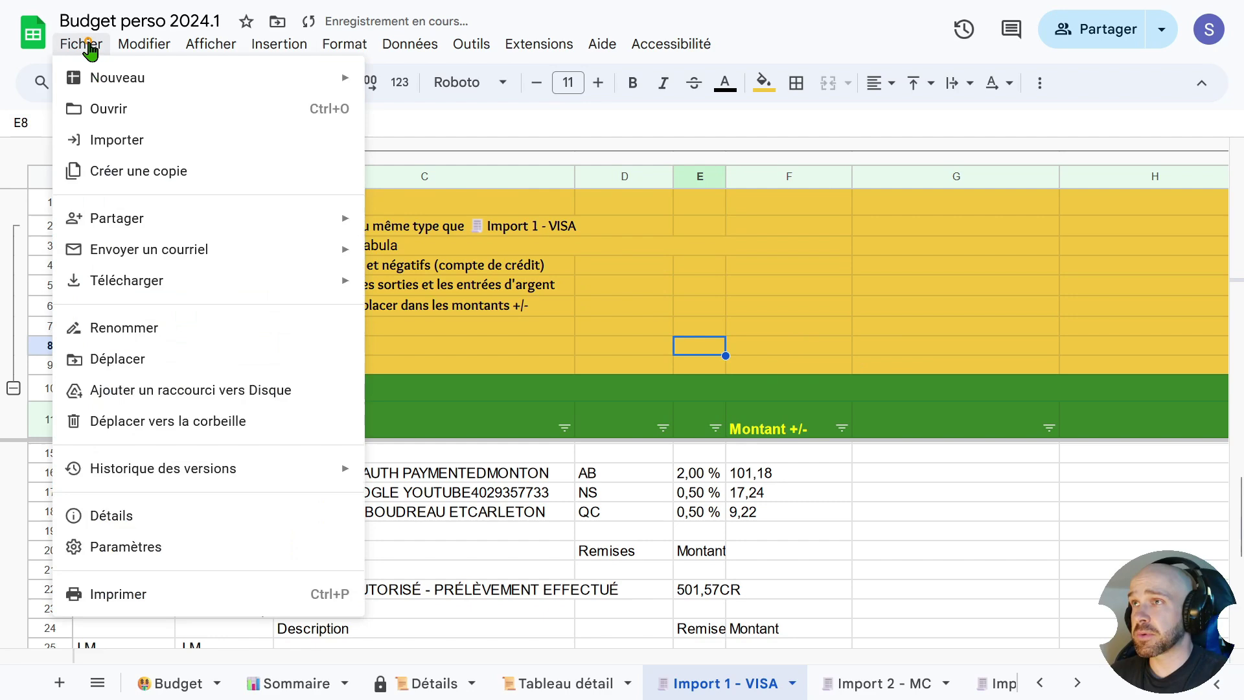
pyautogui.click(100, 139)
pyautogui.click(438, 150)
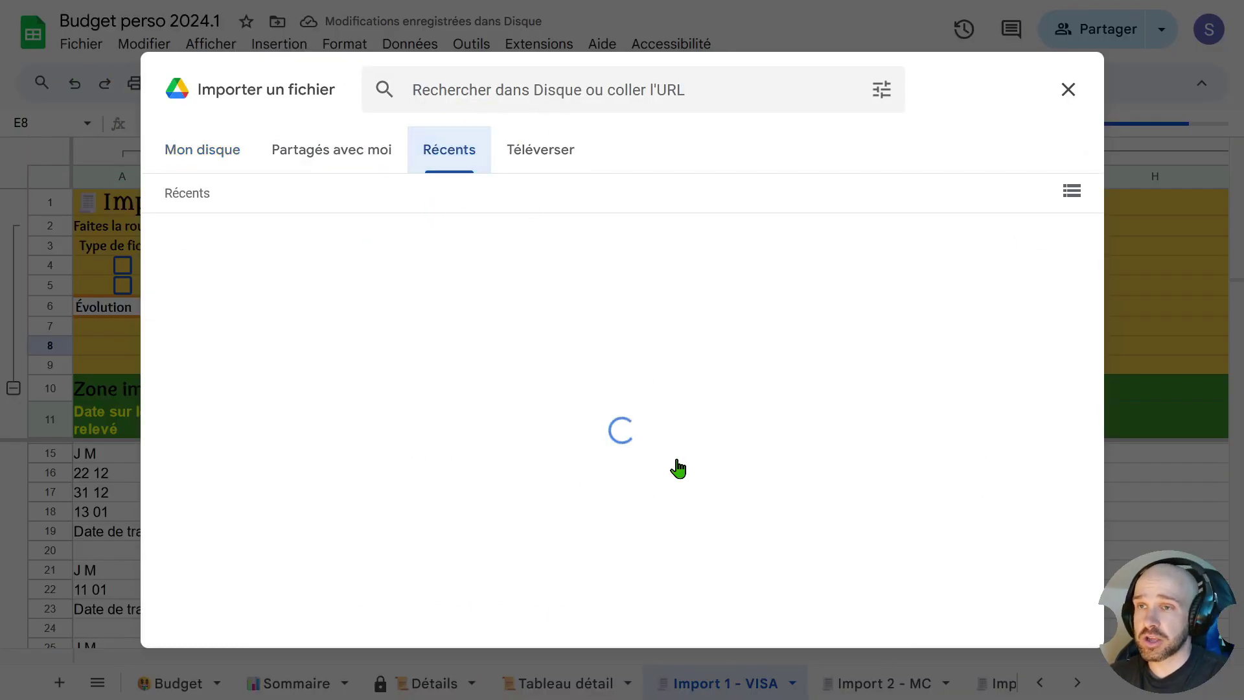
pyautogui.click(453, 378)
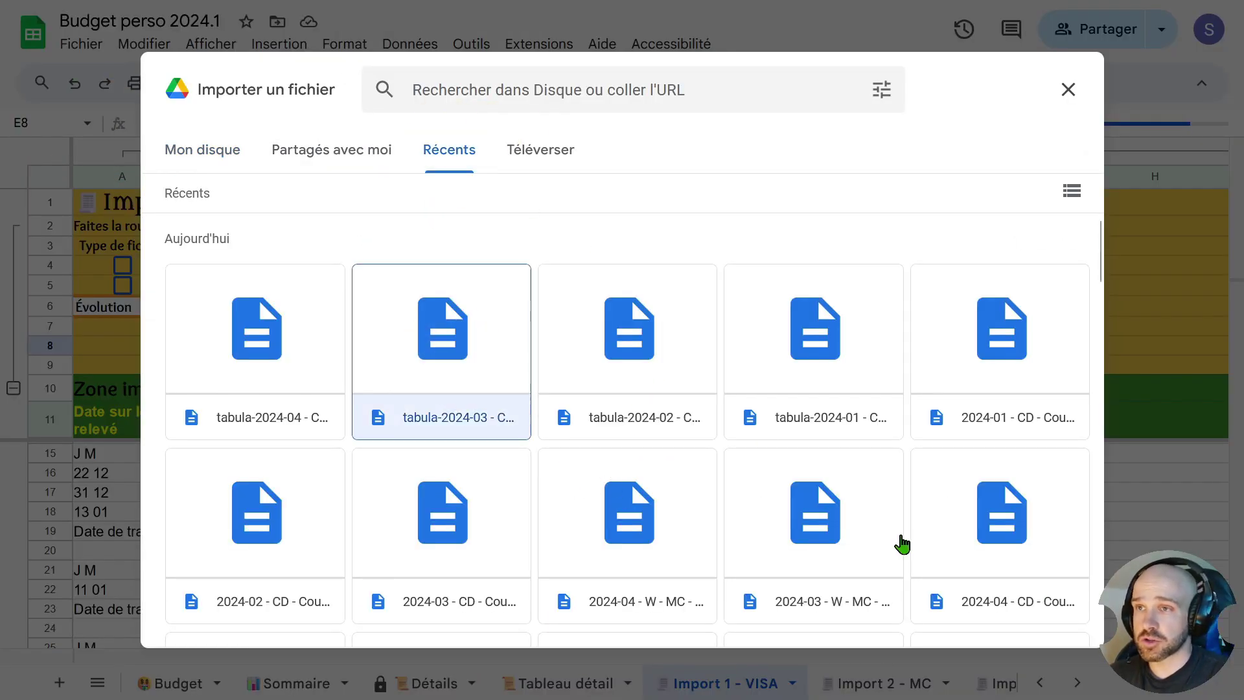
pyautogui.click(1038, 612)
pyautogui.click(531, 360)
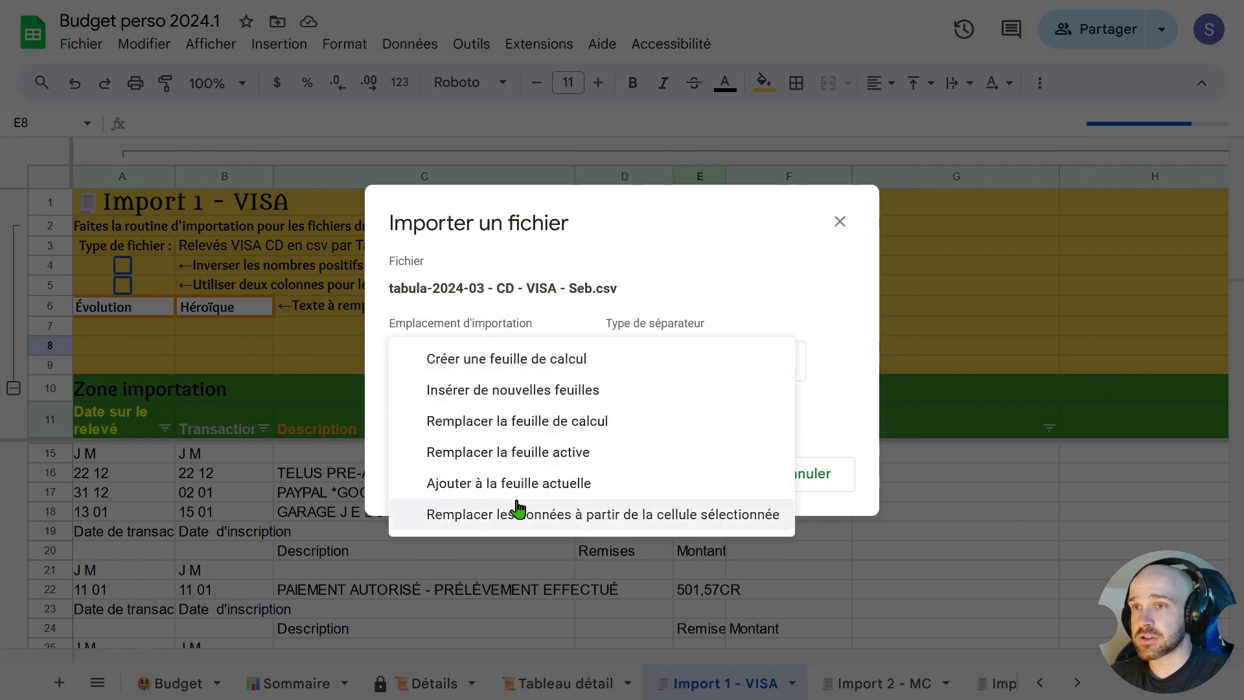
pyautogui.click(514, 480)
pyautogui.click(399, 406)
pyautogui.click(649, 473)
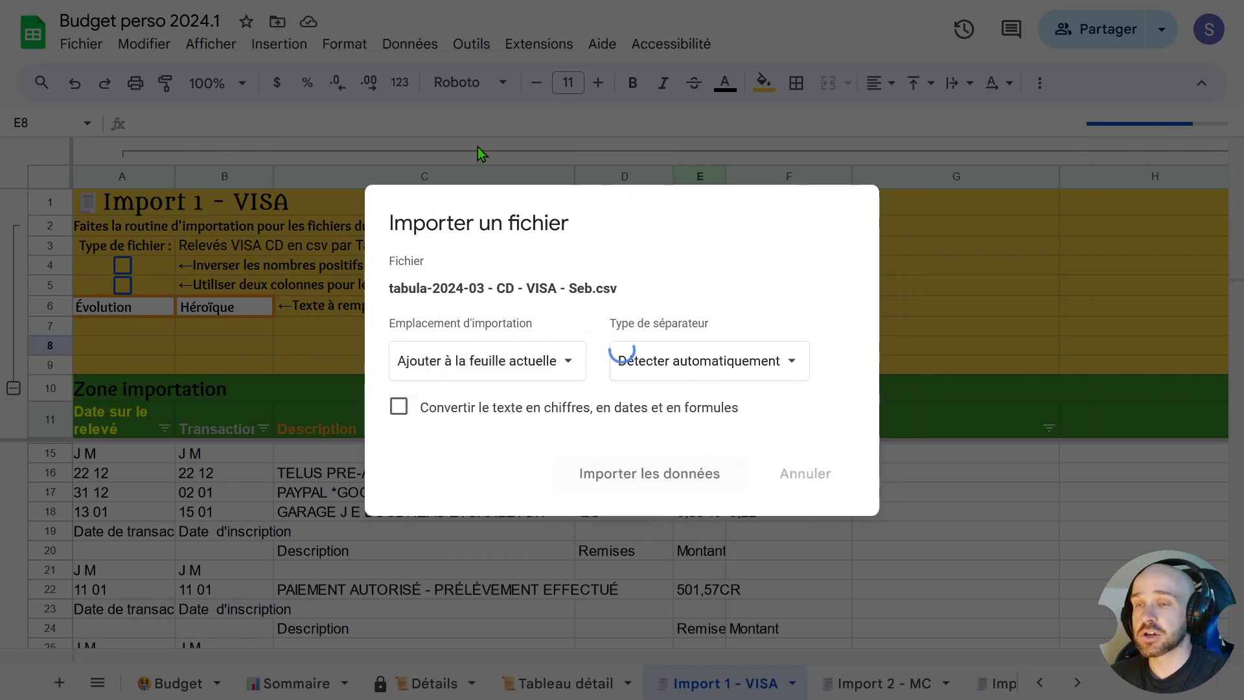
# - Start another import and choose the "tabula-2024-04 - CD - VISA" CSV from the recent Drive files
pyautogui.click(81, 44)
pyautogui.click(103, 139)
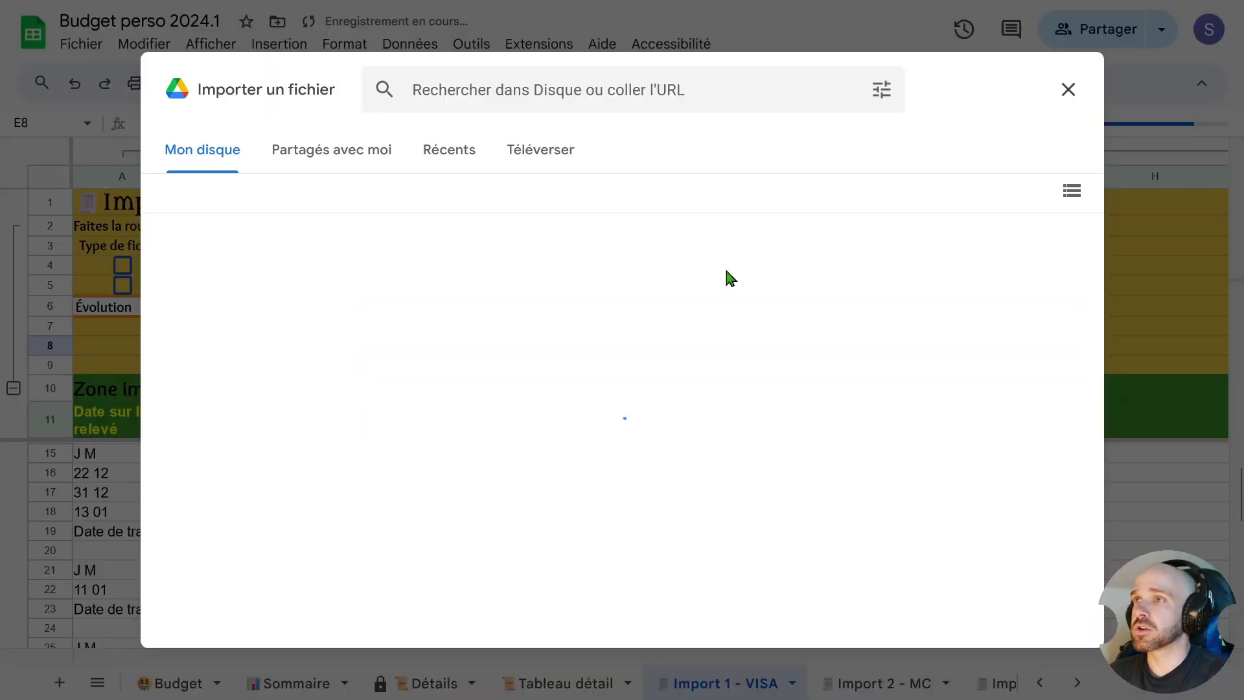
pyautogui.click(467, 149)
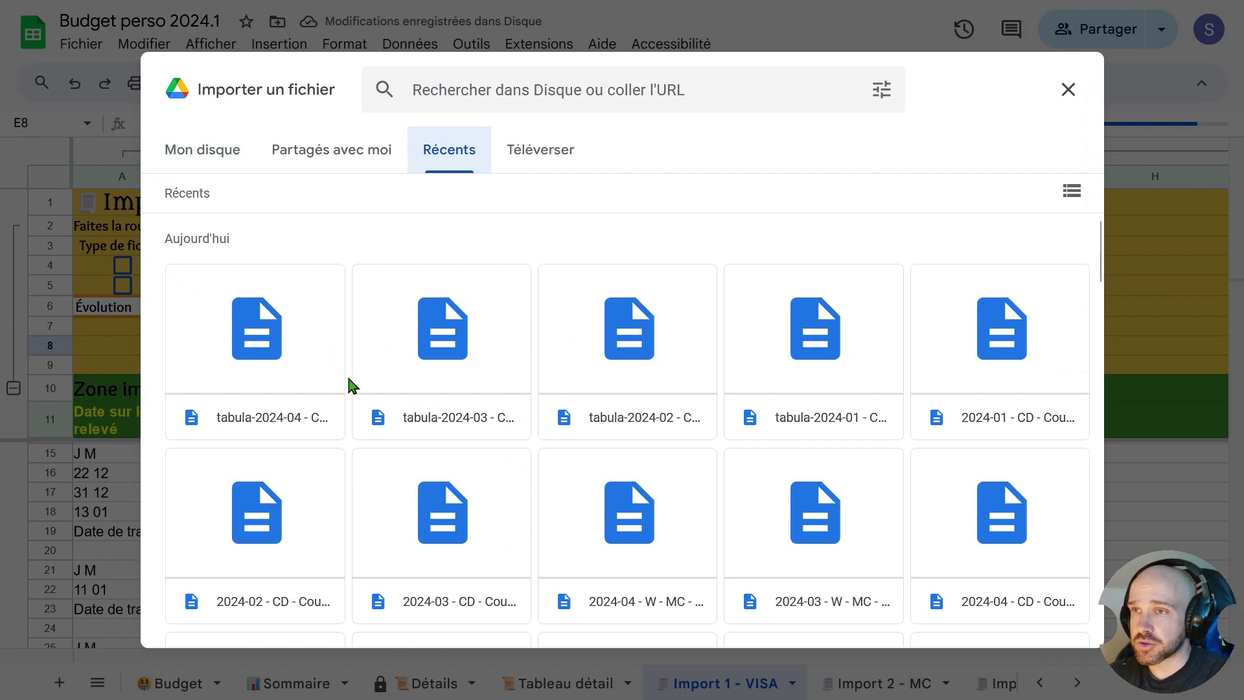
pyautogui.click(287, 361)
pyautogui.click(1044, 631)
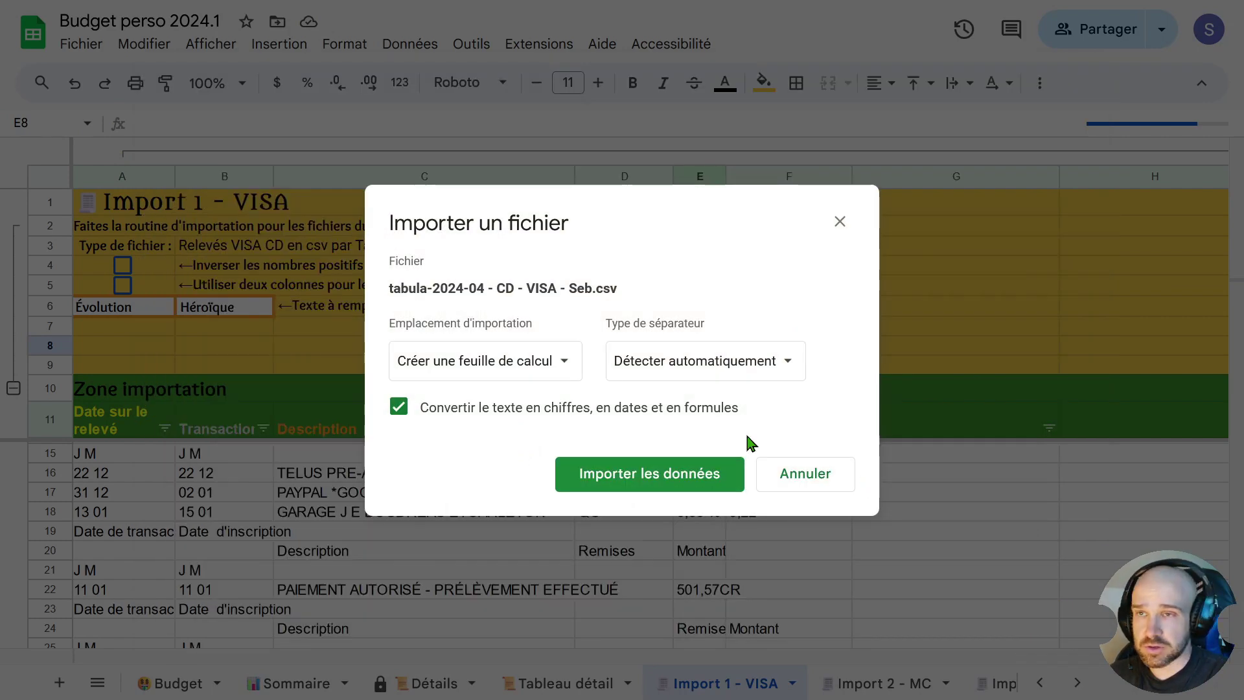
# - Append the April VISA statement to the current sheet with conversion of text to numbers, dates and formulas turned off
pyautogui.click(425, 410)
pyautogui.click(552, 366)
pyautogui.click(566, 478)
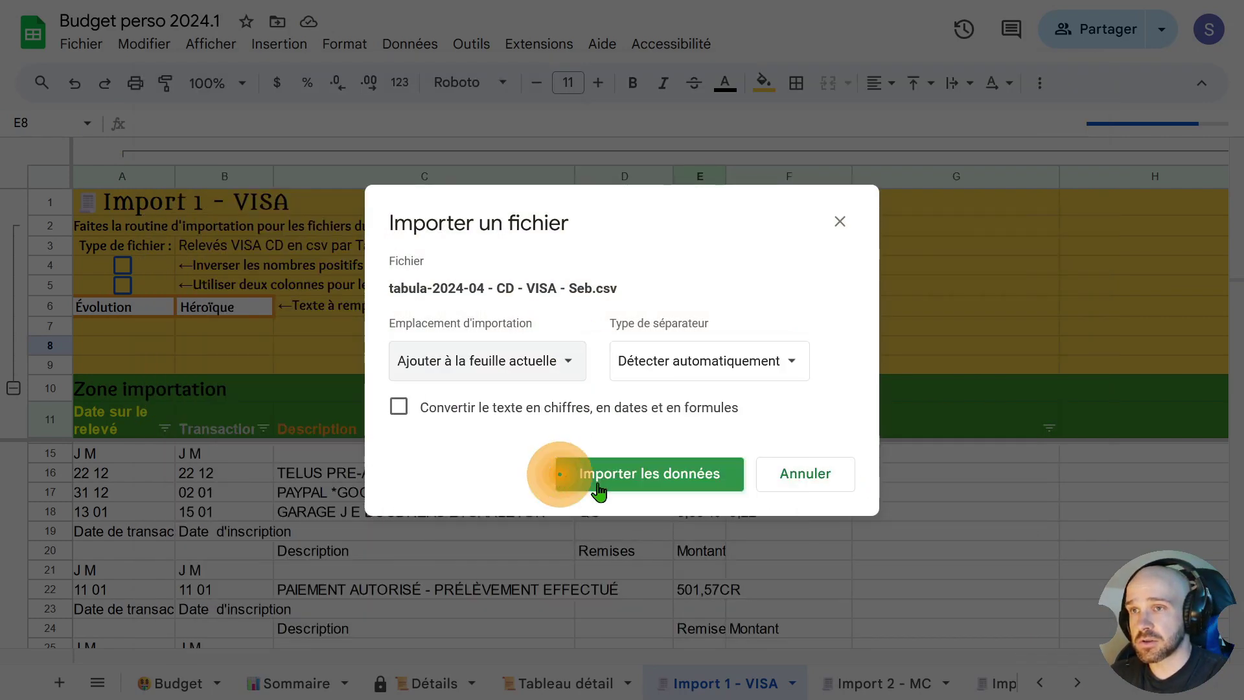
pyautogui.click(579, 476)
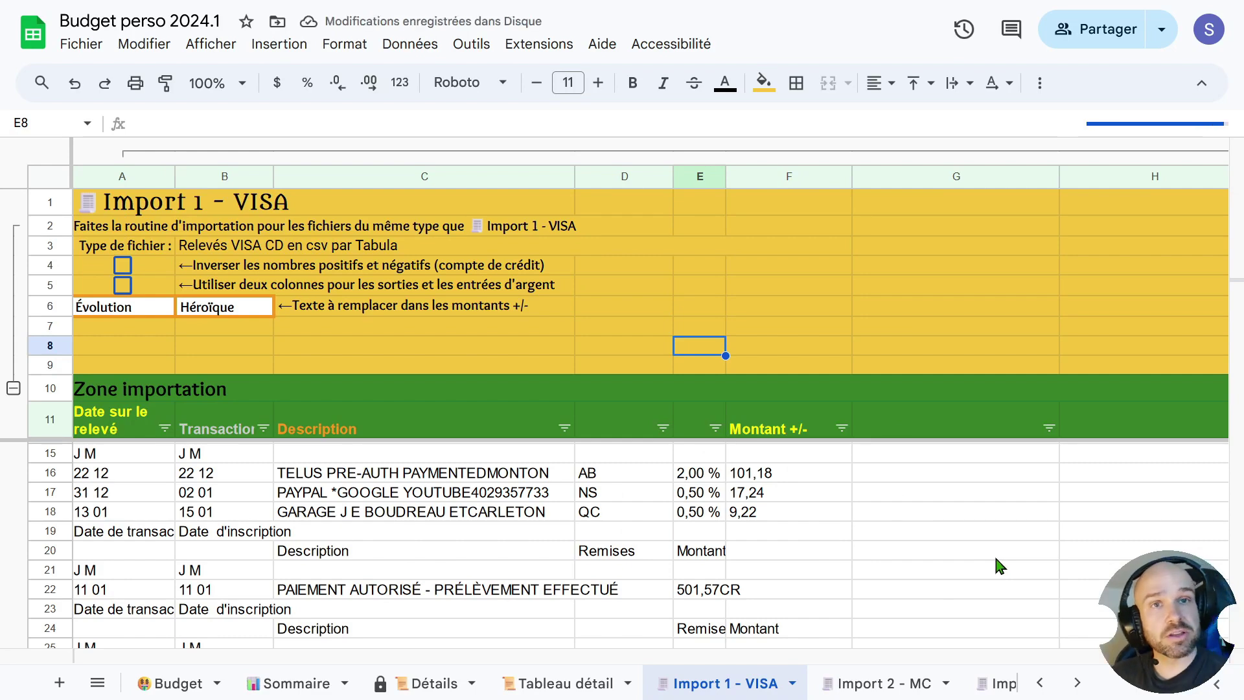
# - Examine the row 12 cells under the import zone headers, from column A to column G
pyautogui.scroll(1, 757, 553)
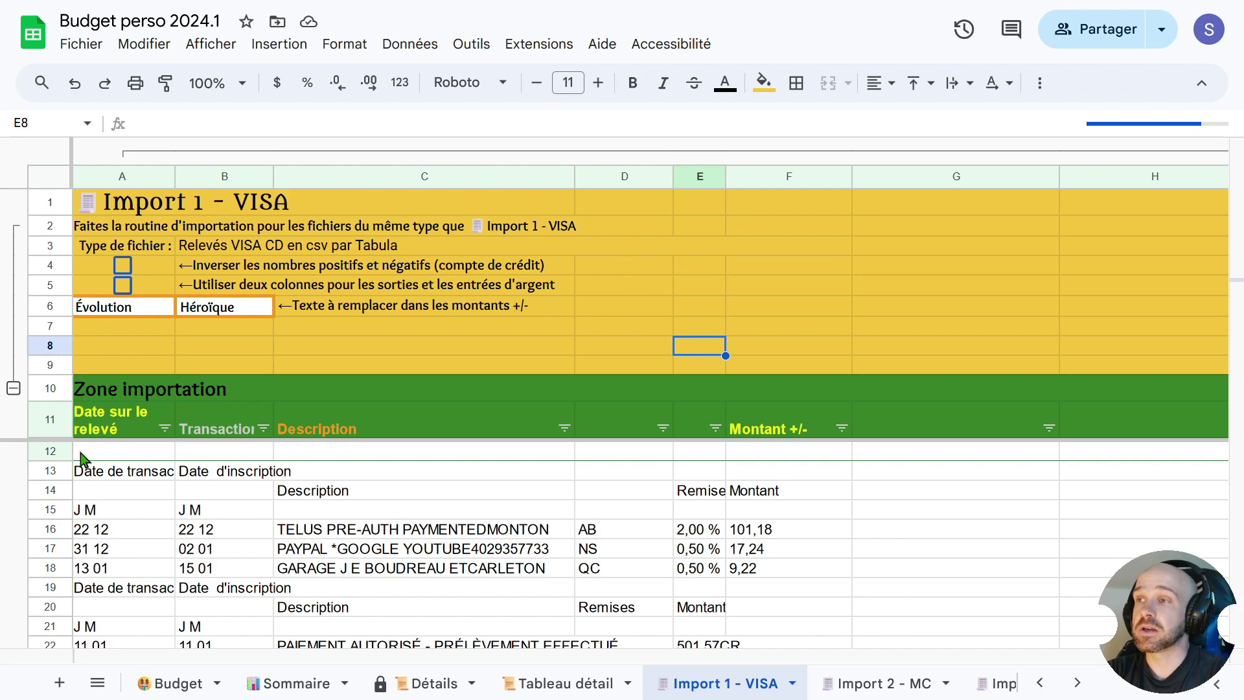
pyautogui.moveTo(94, 457); pyautogui.dragTo(297, 453)
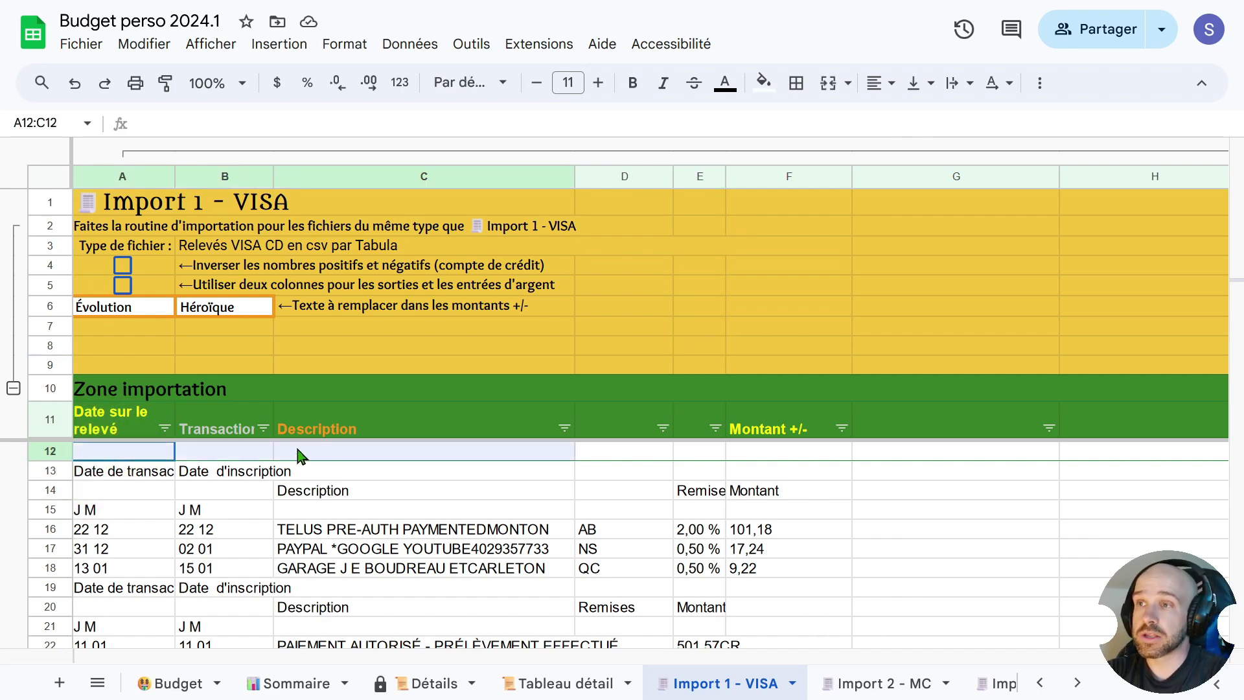
pyautogui.click(198, 459)
pyautogui.click(401, 461)
pyautogui.click(609, 453)
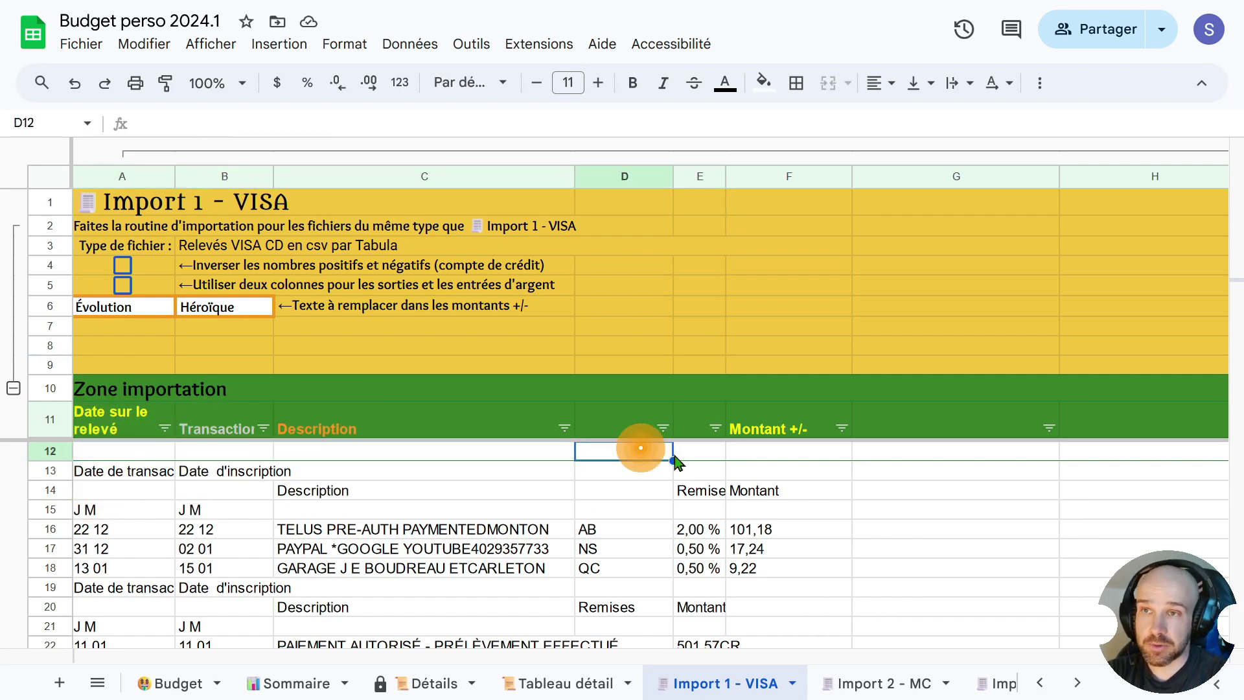
pyautogui.click(700, 457)
pyautogui.click(756, 455)
pyautogui.click(894, 456)
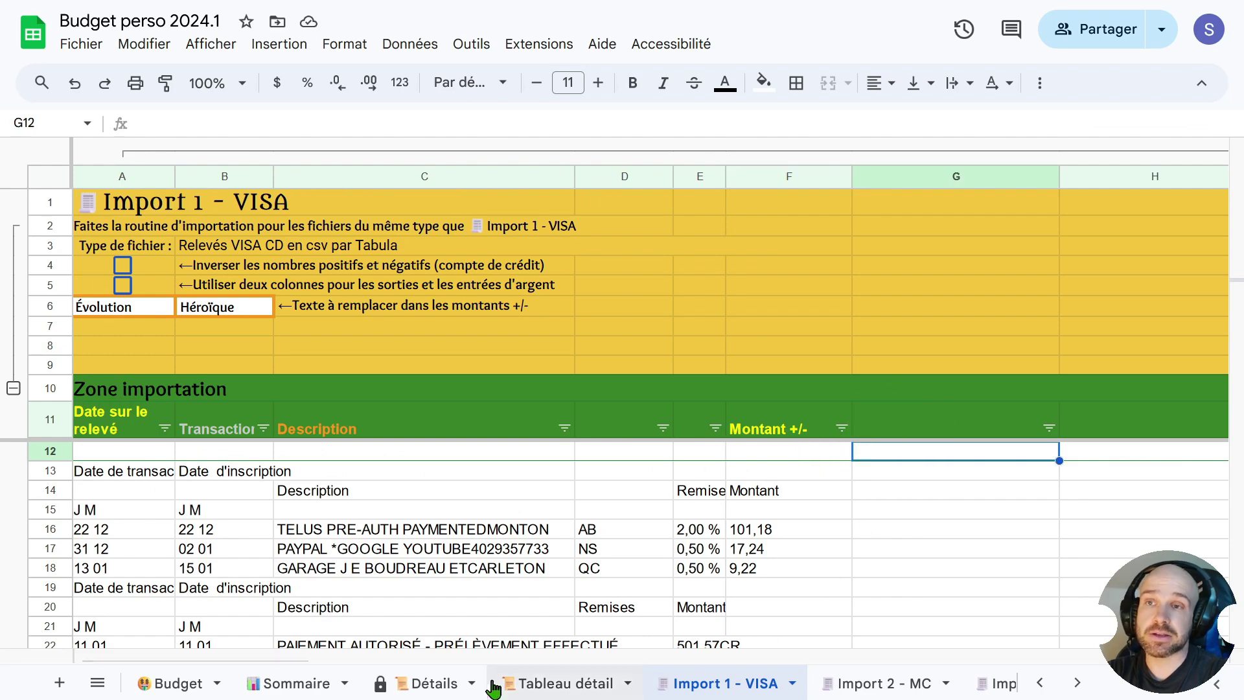
# - Examine the row 12 formulas for date, date format, year, month, day and amount in columns N to S
pyautogui.moveTo(305, 661); pyautogui.dragTo(613, 674)
pyautogui.click(552, 454)
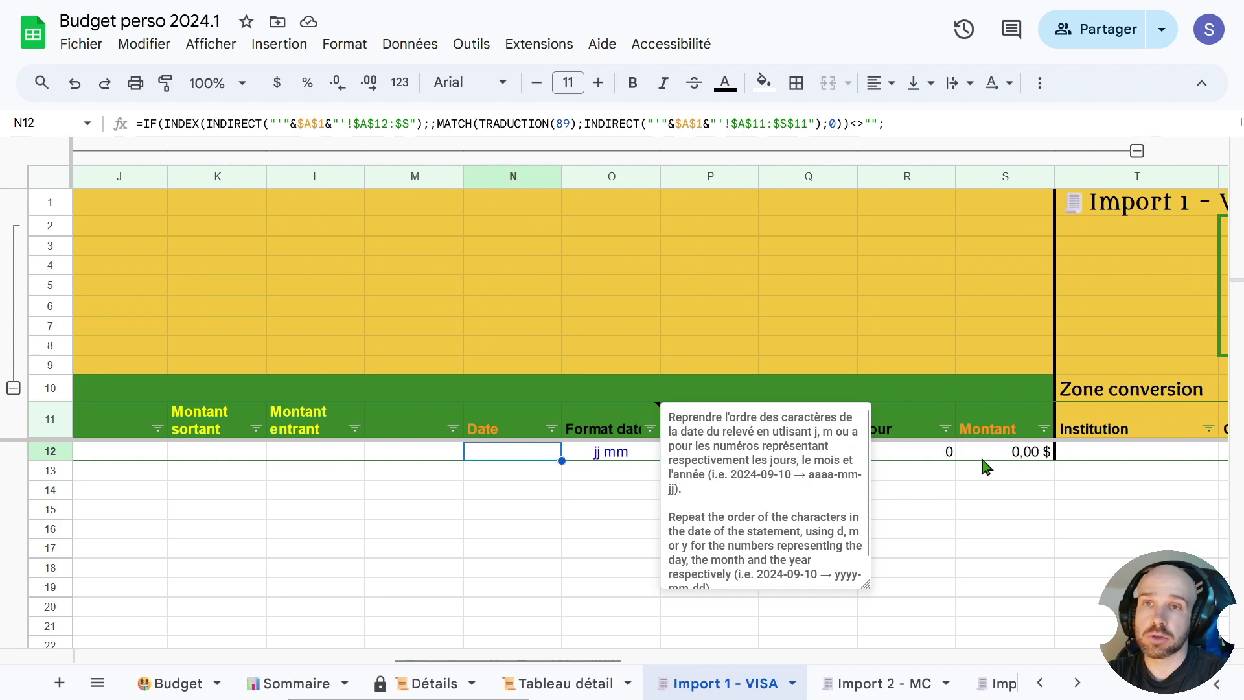
pyautogui.moveTo(1011, 453); pyautogui.dragTo(518, 453)
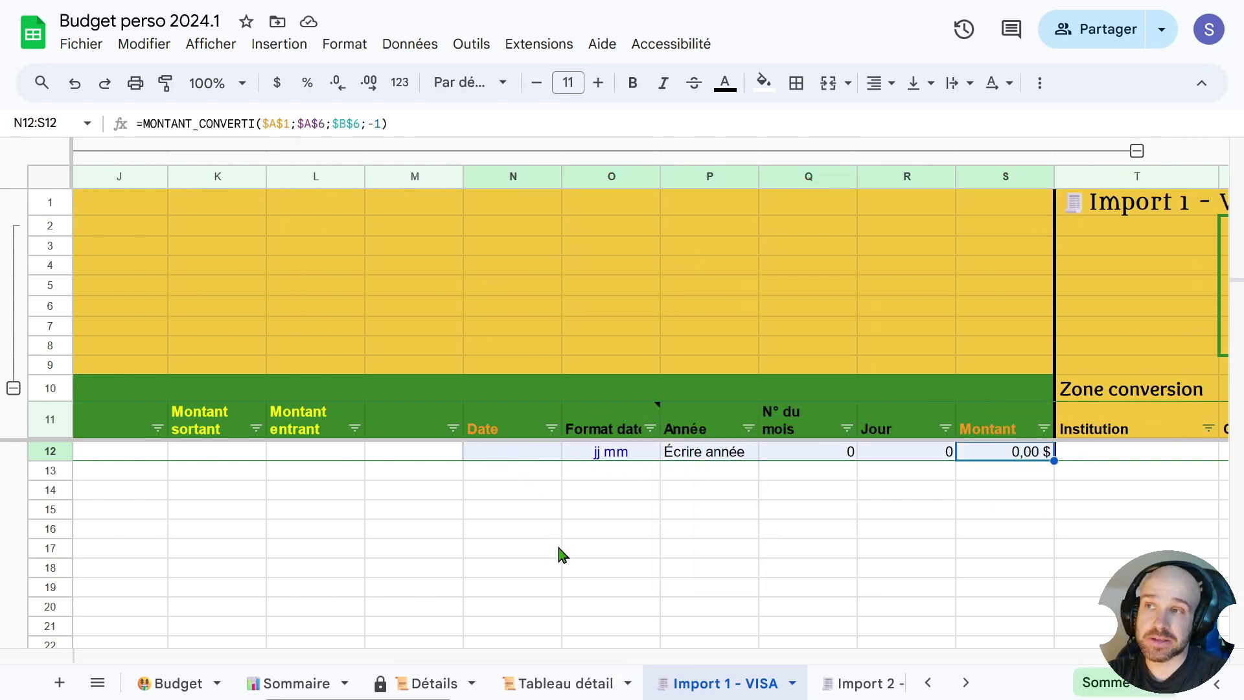
pyautogui.click(560, 549)
pyautogui.click(528, 453)
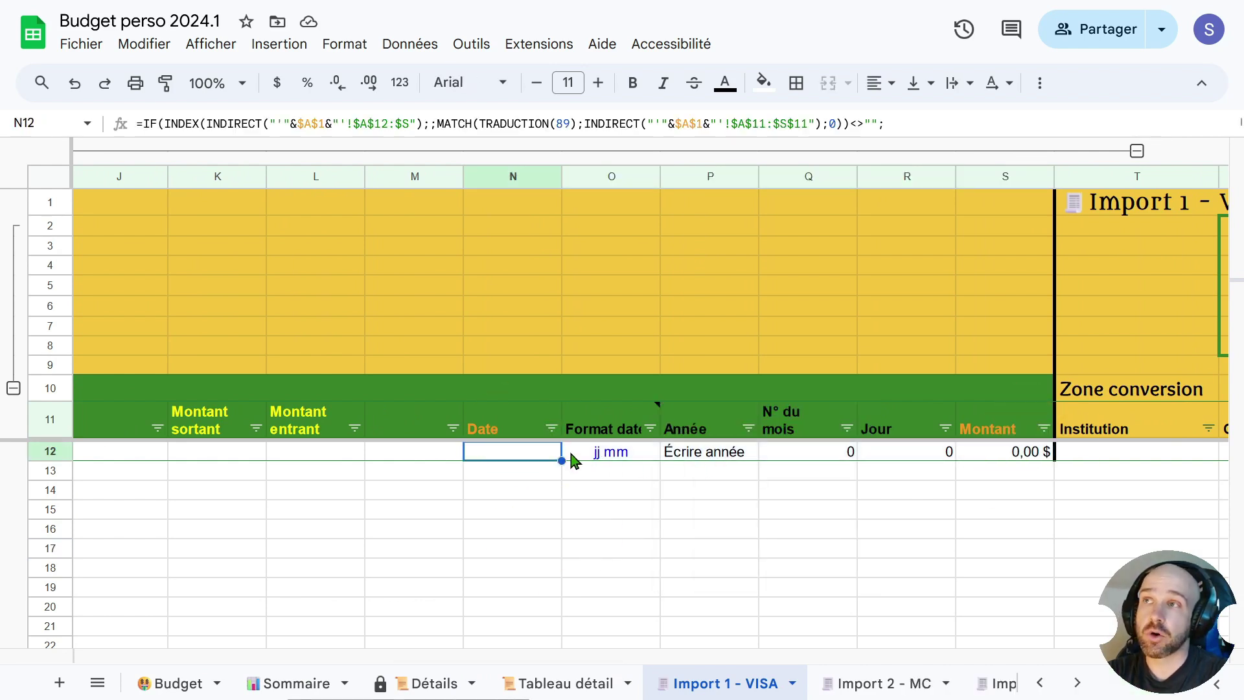
pyautogui.click(635, 457)
pyautogui.click(533, 453)
pyautogui.click(647, 459)
pyautogui.click(686, 454)
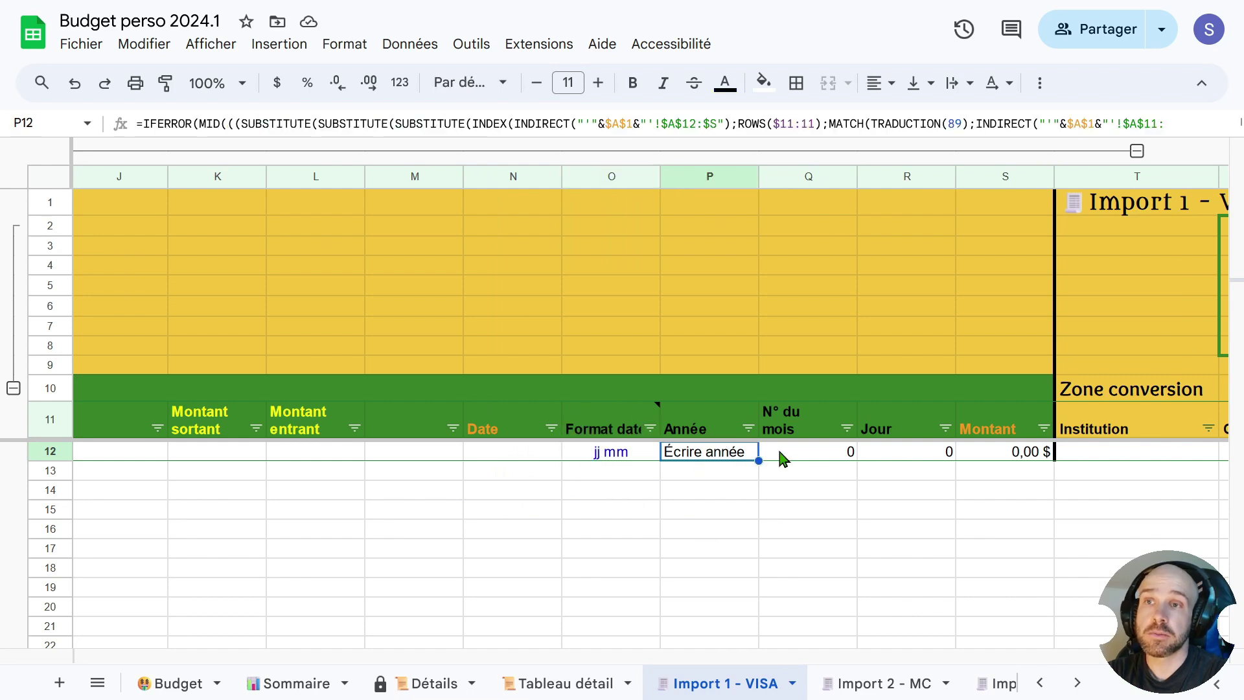
pyautogui.click(786, 452)
pyautogui.click(985, 453)
pyautogui.click(600, 458)
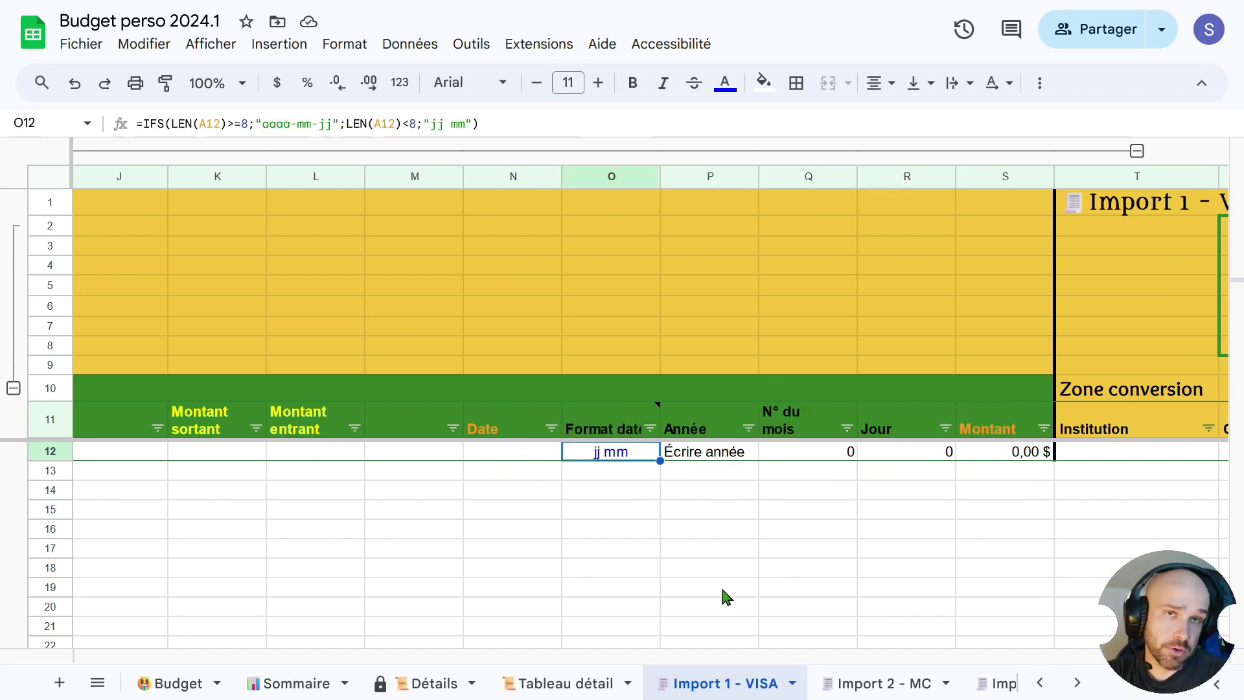
pyautogui.click(694, 455)
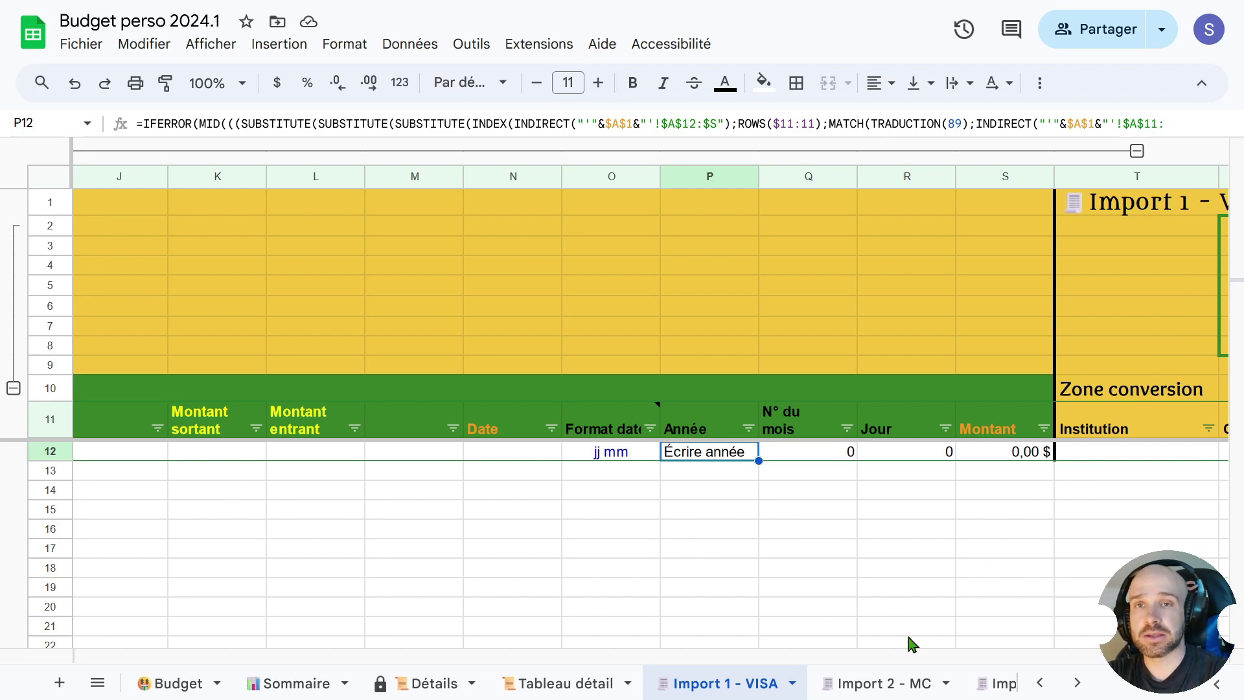
# - Remove the existing filter from the header row 11 of the import zone
pyautogui.moveTo(544, 660); pyautogui.dragTo(158, 660)
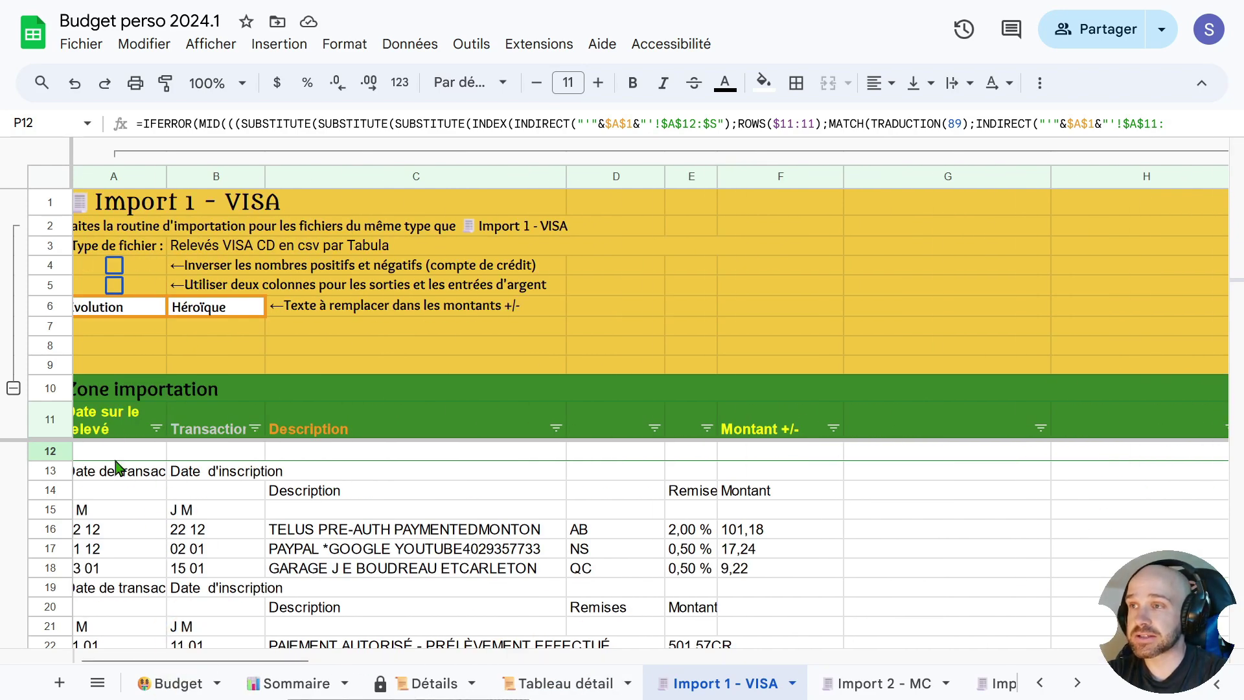
pyautogui.click(118, 418)
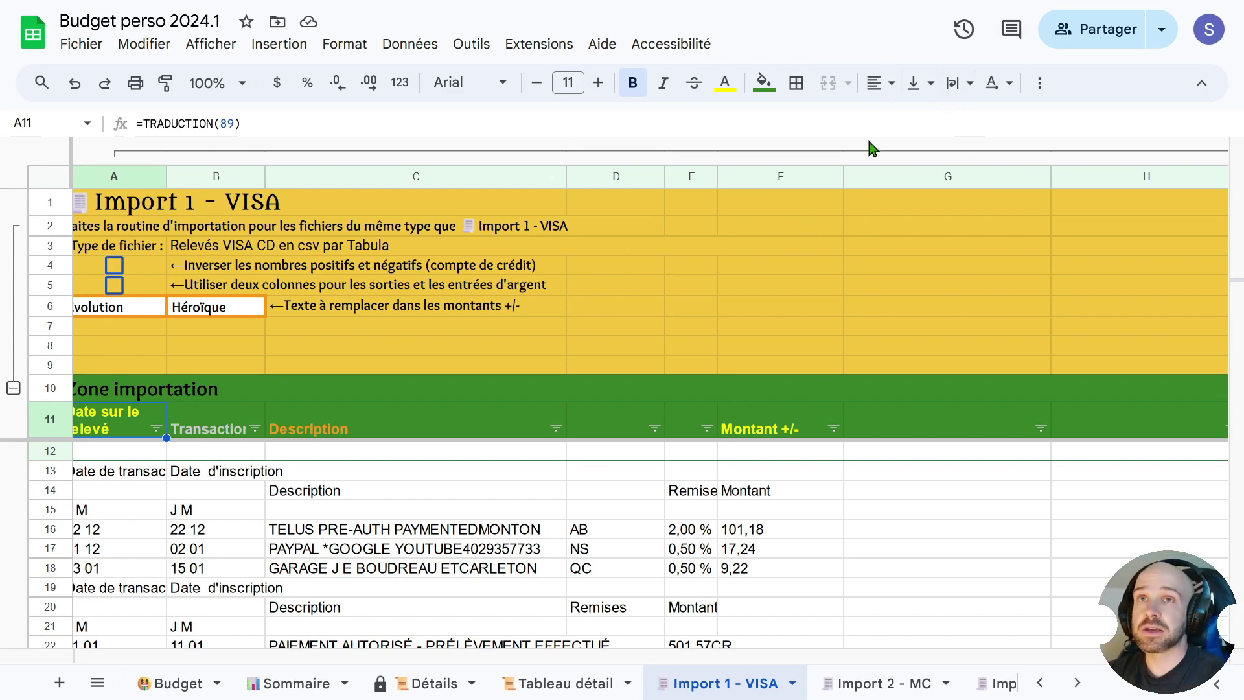
pyautogui.rightClick(141, 433)
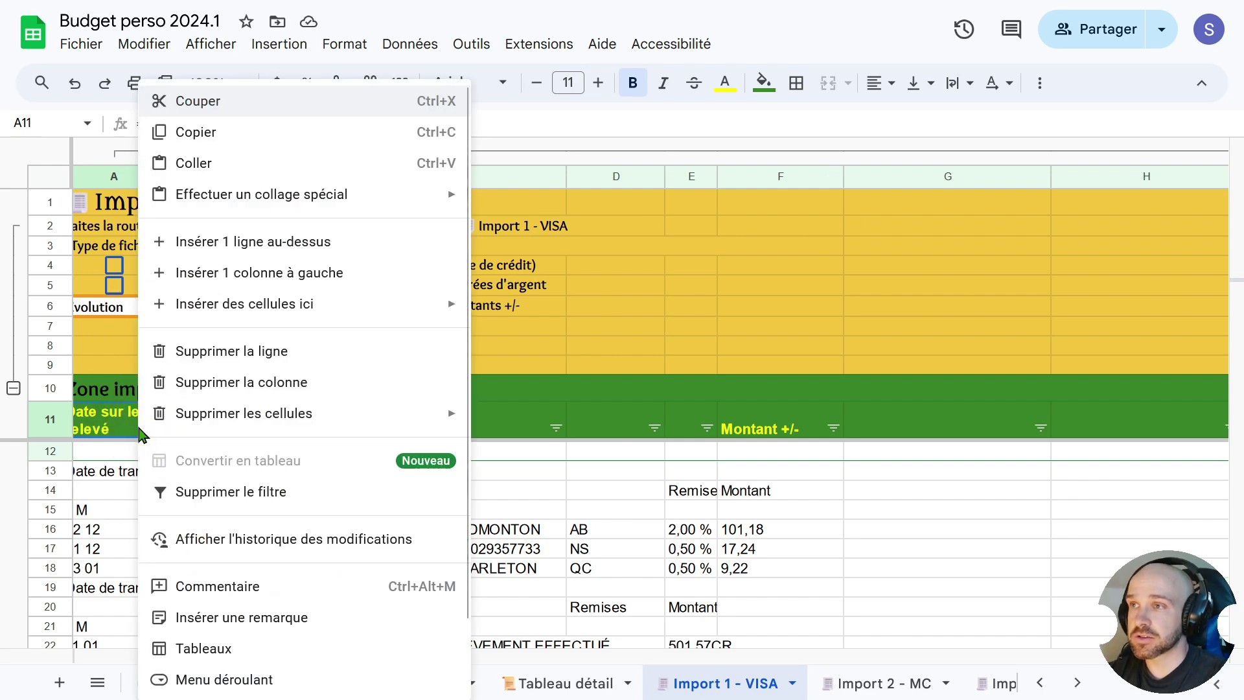
pyautogui.click(164, 493)
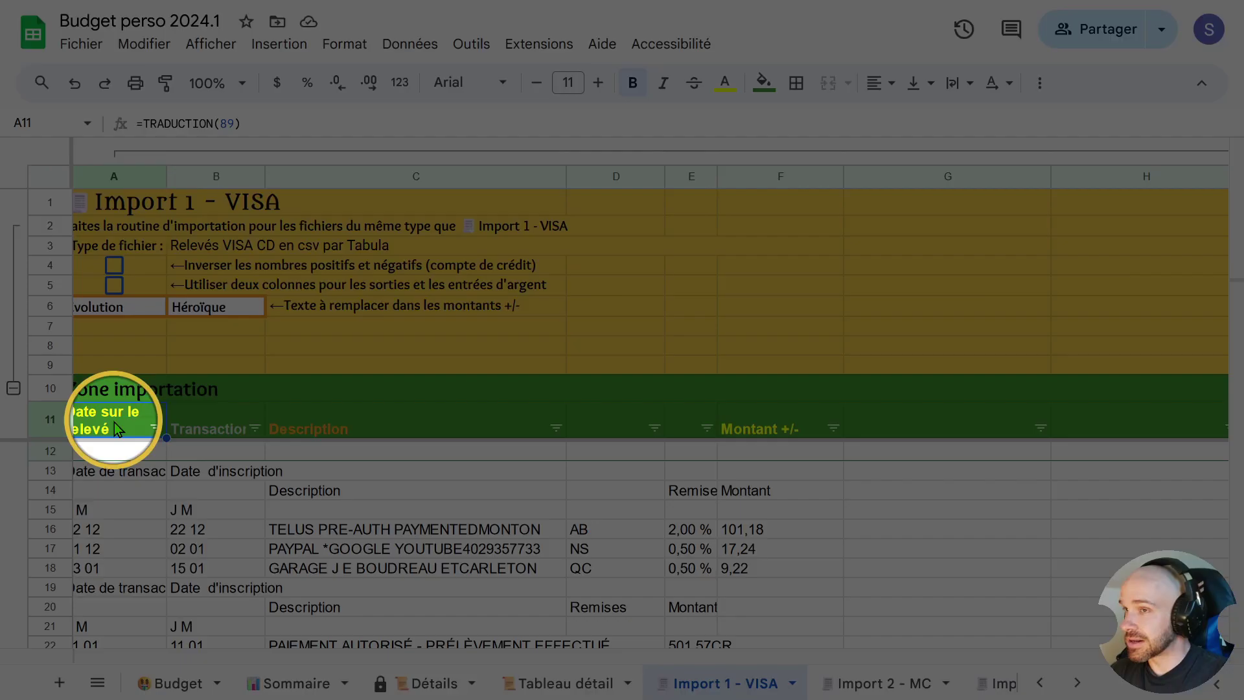
pyautogui.rightClick(114, 421)
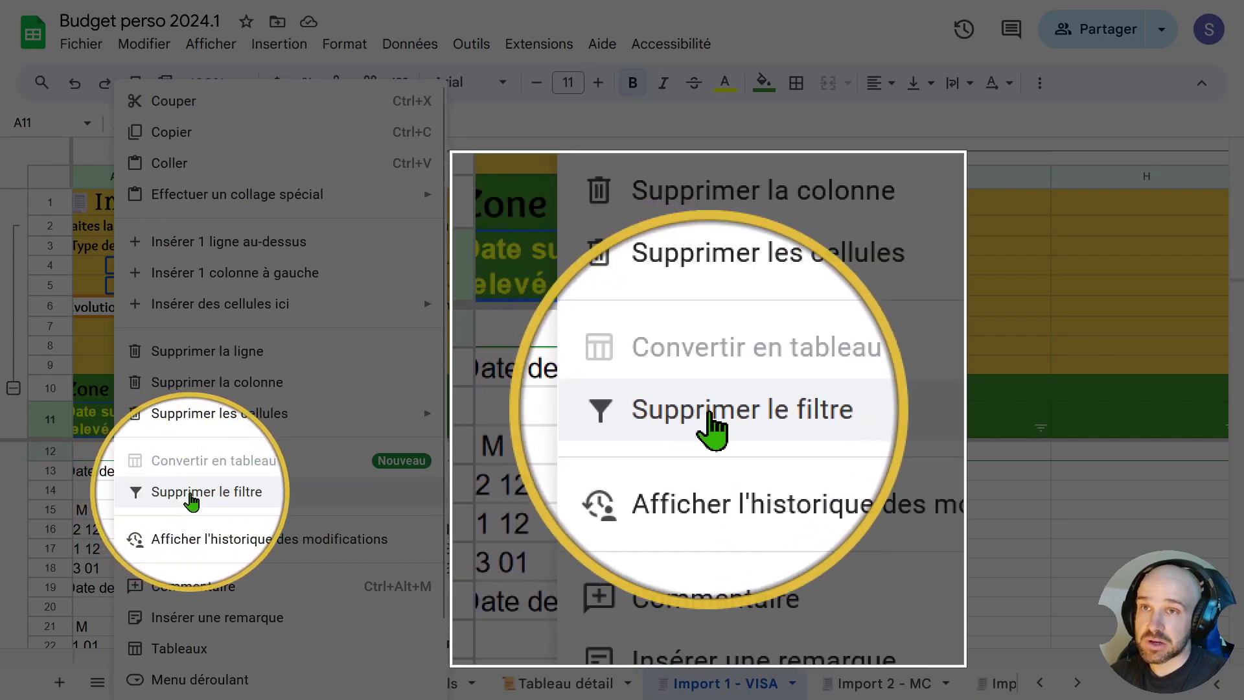
pyautogui.click(188, 496)
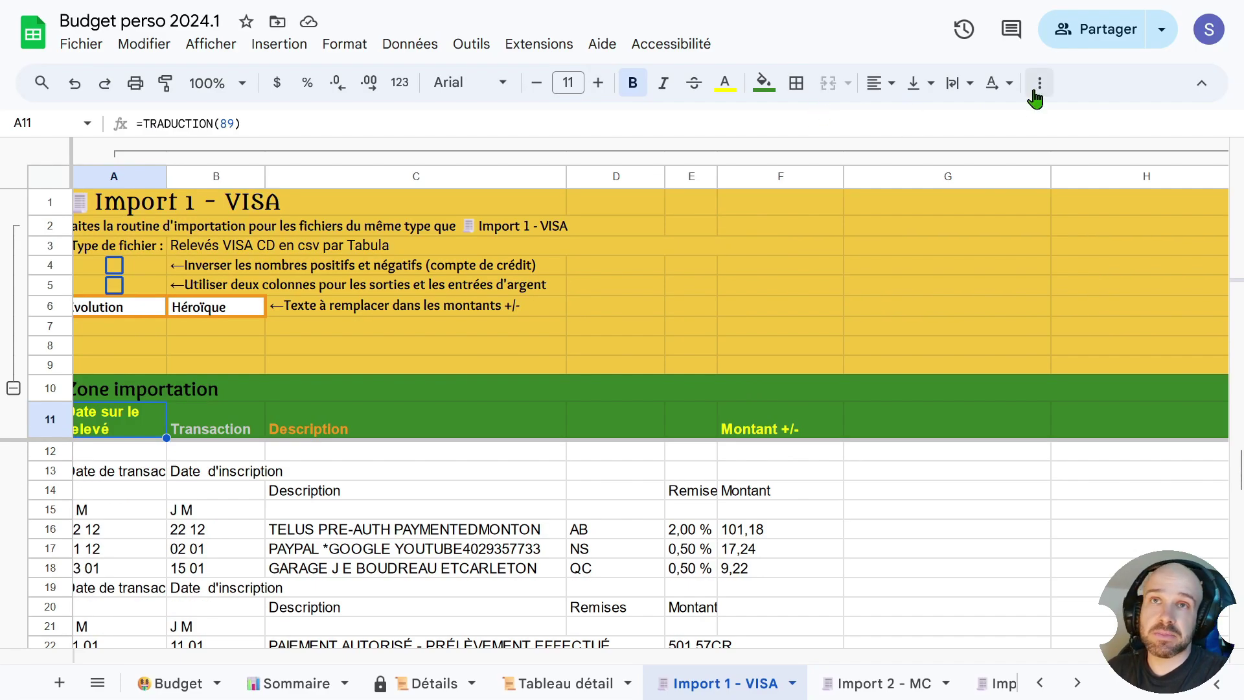
# - Try to create a filter with only header cell A11 selected
pyautogui.click(1038, 84)
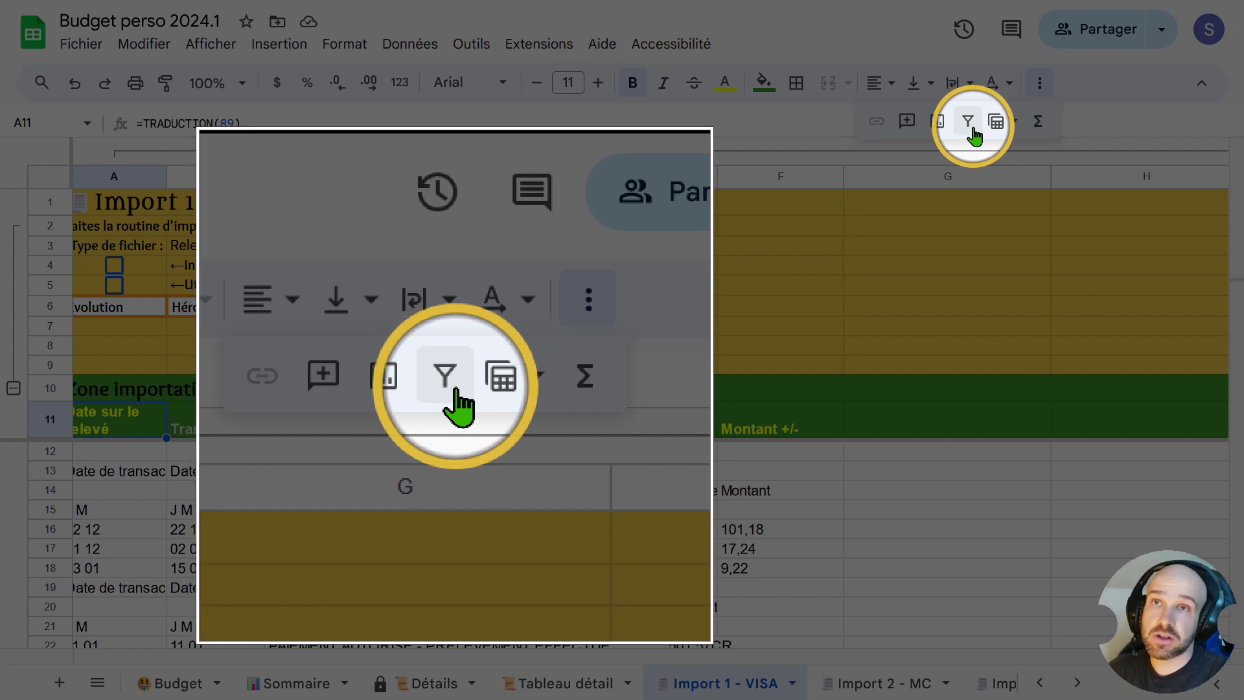
pyautogui.click(971, 129)
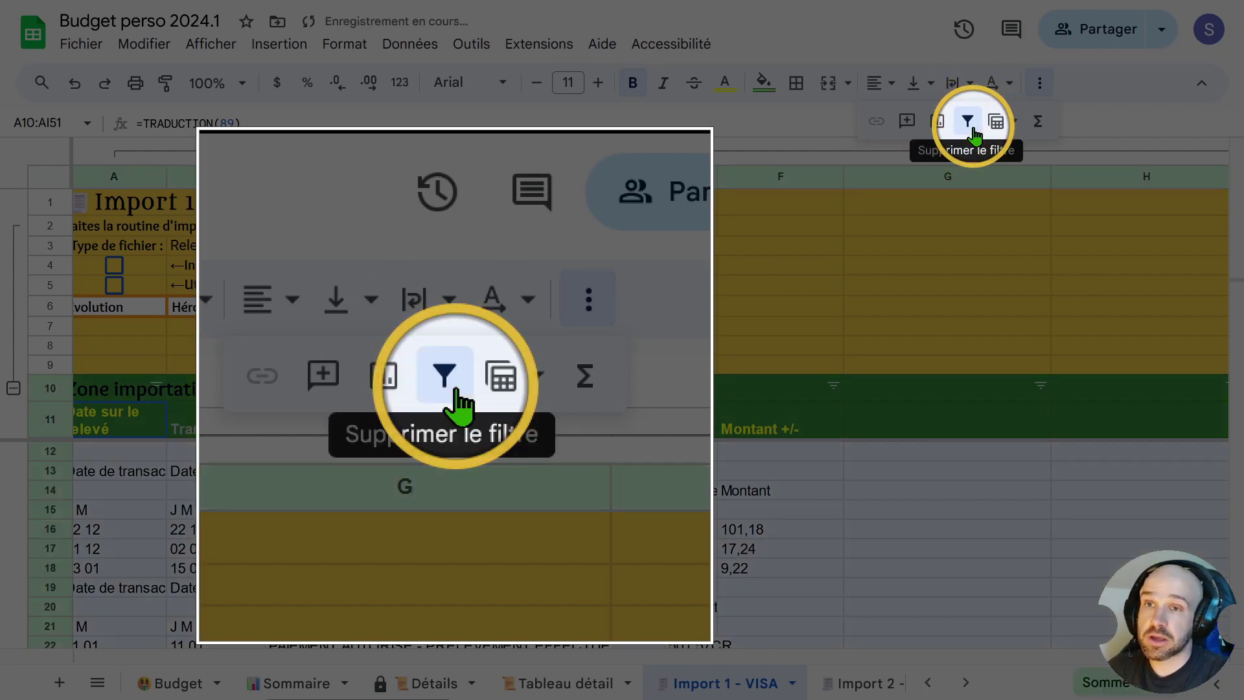
pyautogui.scroll(-10, 449, 452)
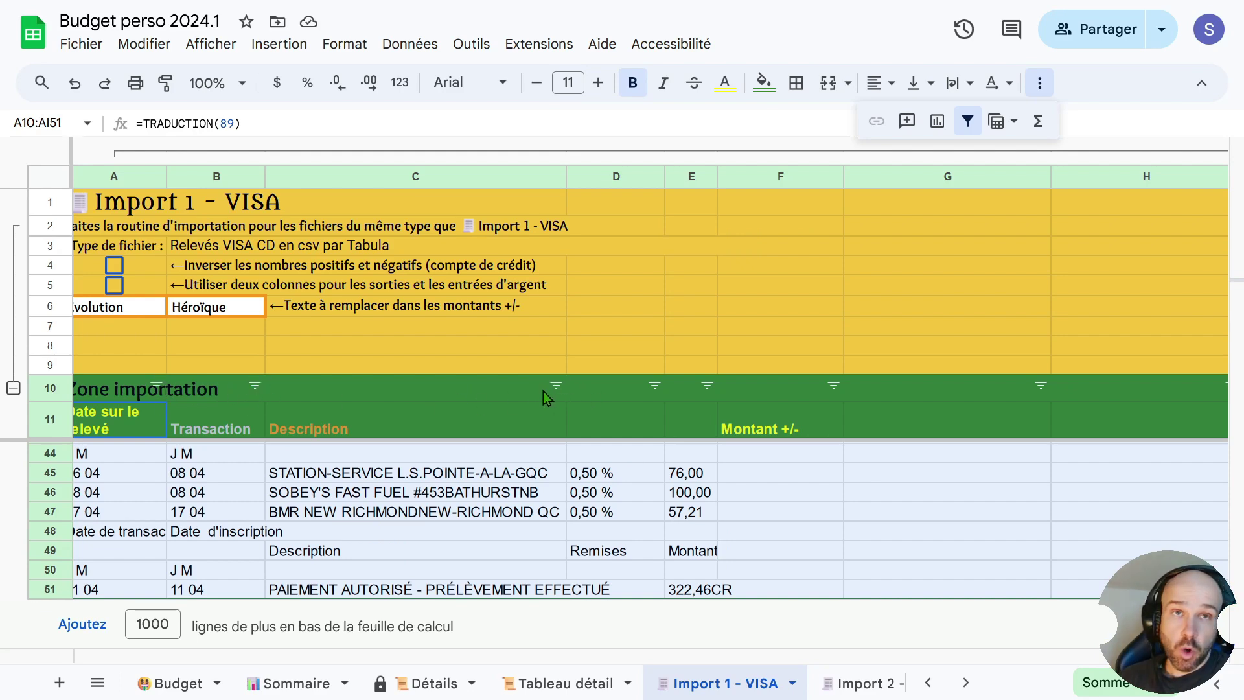
# - Check the row 11 headers, select A11:F11 and remove the filter placed on row 10
pyautogui.click(100, 418)
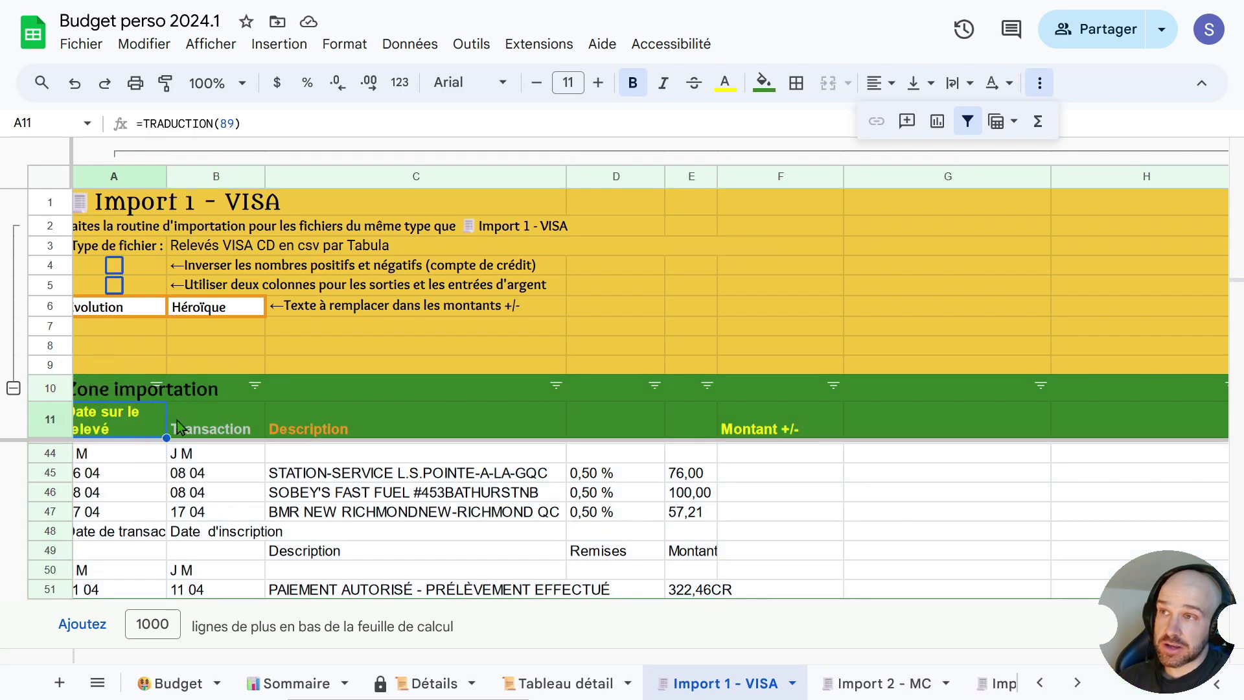
pyautogui.click(194, 425)
pyautogui.click(314, 431)
pyautogui.click(616, 429)
pyautogui.click(752, 424)
pyautogui.click(353, 424)
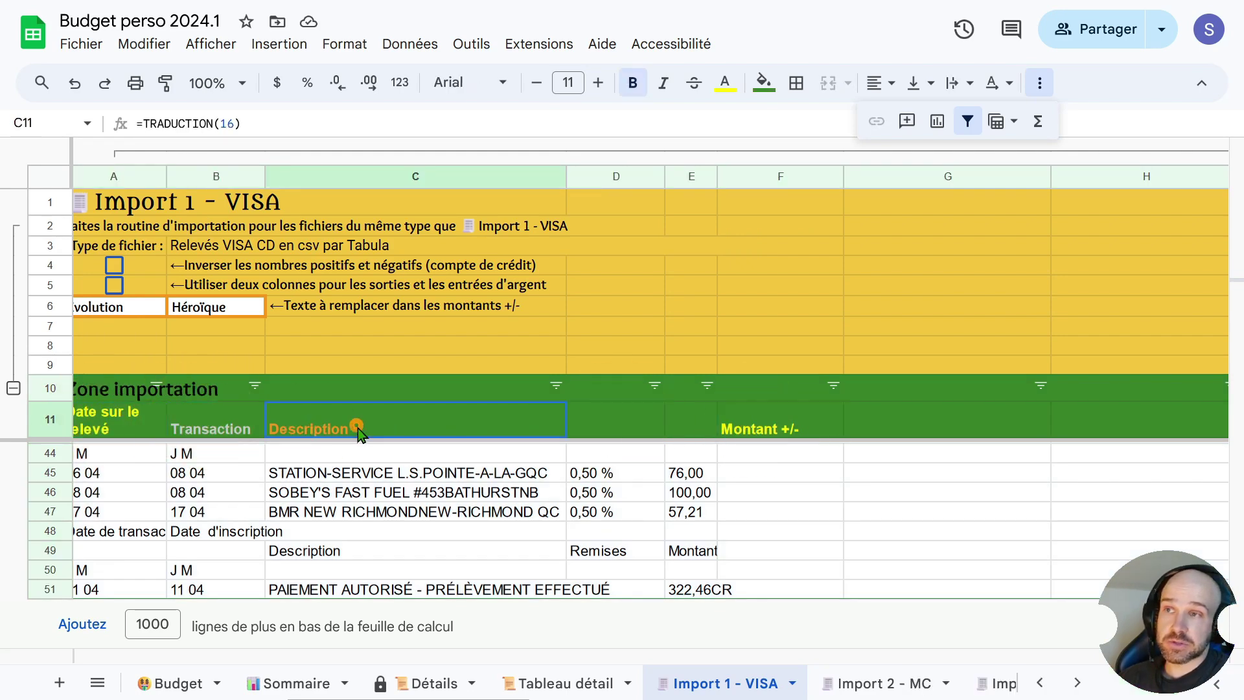
pyautogui.moveTo(96, 427); pyautogui.dragTo(815, 438)
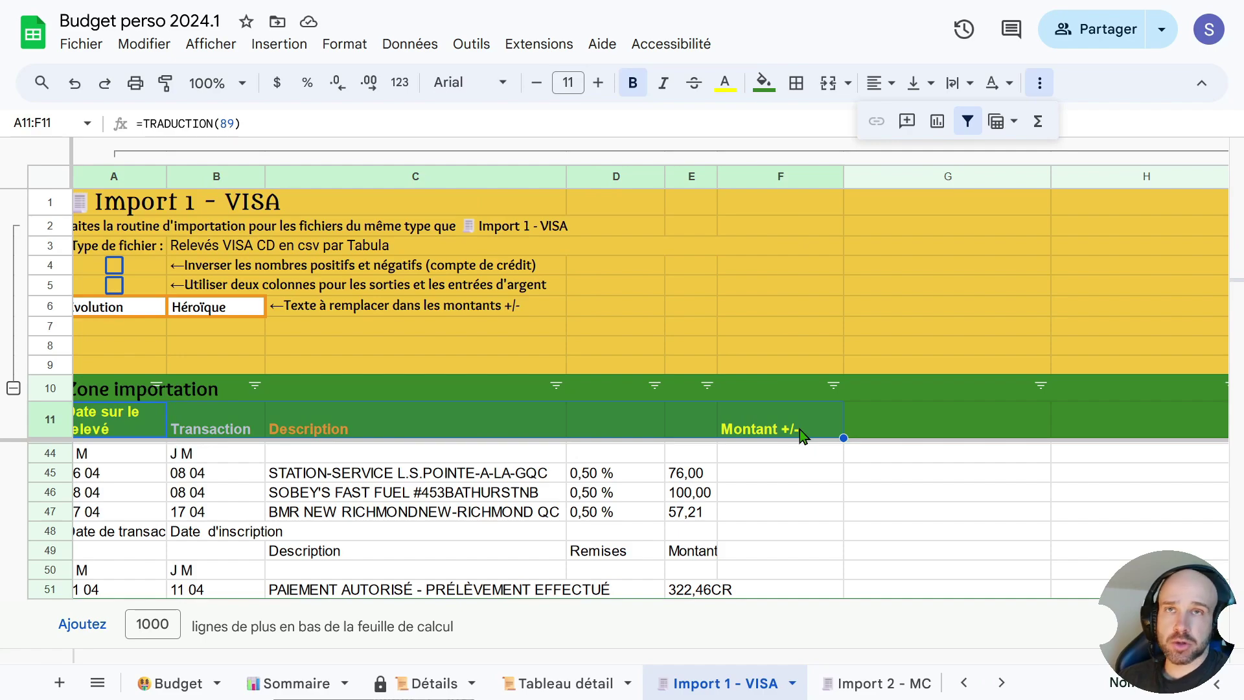
pyautogui.click(967, 122)
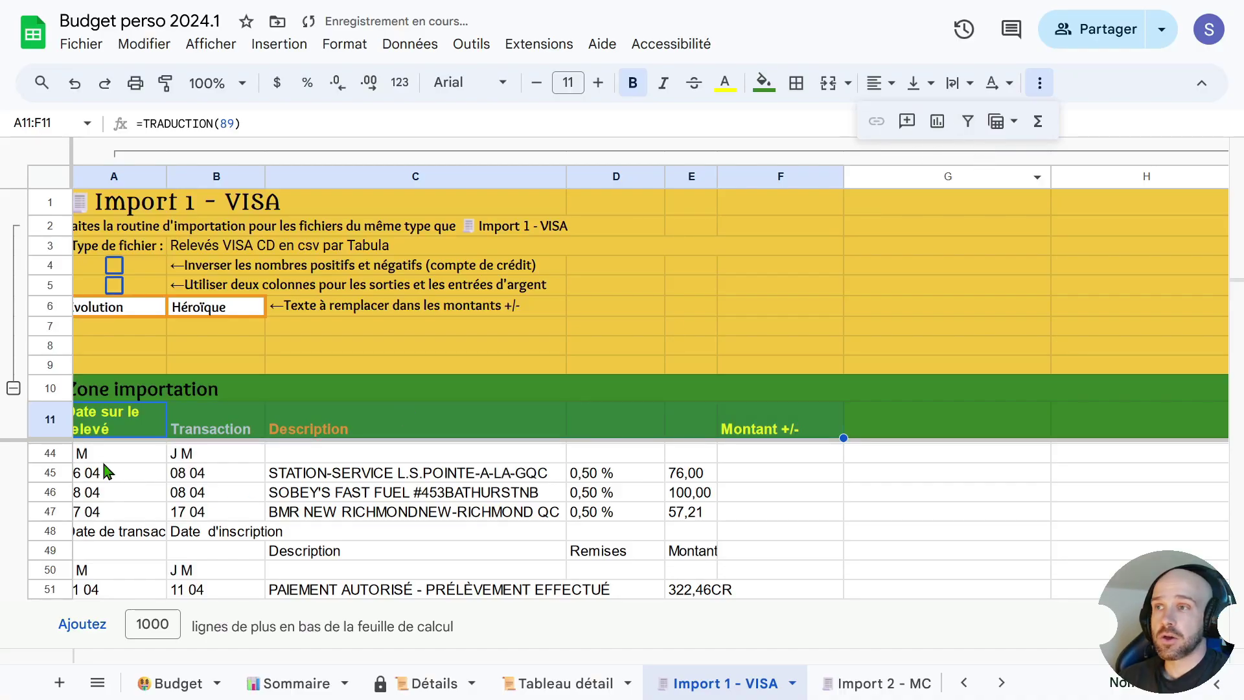
# - Create a filter on the range A11:AI44, with row 11 as its header row
pyautogui.click(109, 430)
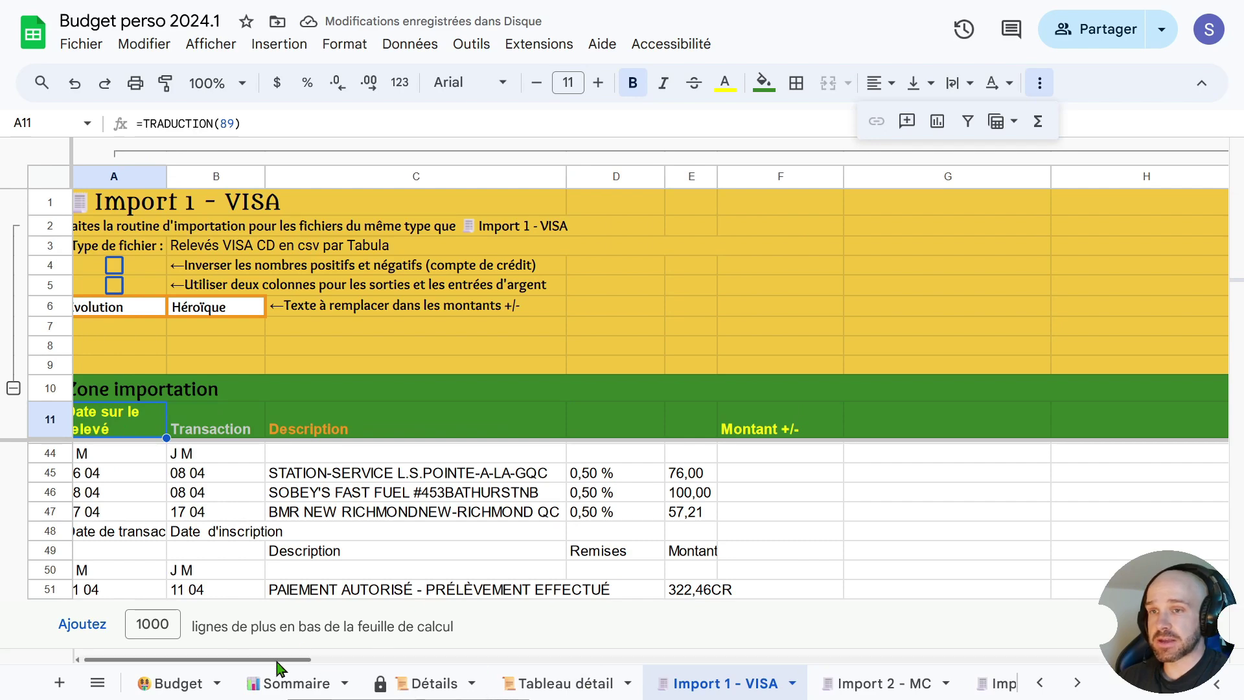
pyautogui.hscroll(-1, 257, 666)
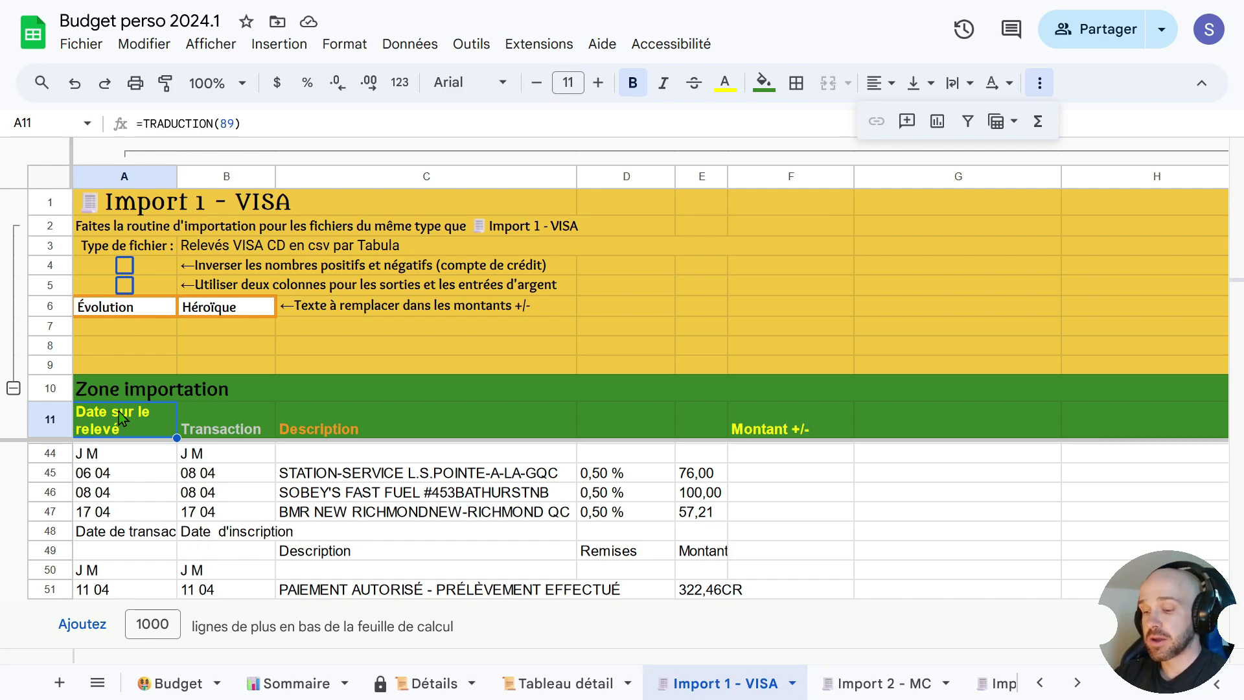
pyautogui.hotkey('shift', 'Right')
pyautogui.hotkey('shift', 'Right')
pyautogui.hotkey('shift', 'Right')
pyautogui.hotkey('shift', 'Right')
pyautogui.hotkey('shift', 'Right')
pyautogui.hotkey('shift', 'Right')
pyautogui.hotkey('shift', 'Right')
pyautogui.hotkey('shift', 'Right')
pyautogui.hotkey('shift', 'Right')
pyautogui.hotkey('shift', 'Right')
pyautogui.hotkey('shift', 'Right')
pyautogui.hotkey('shift', 'Right')
pyautogui.hotkey('shift', 'Right')
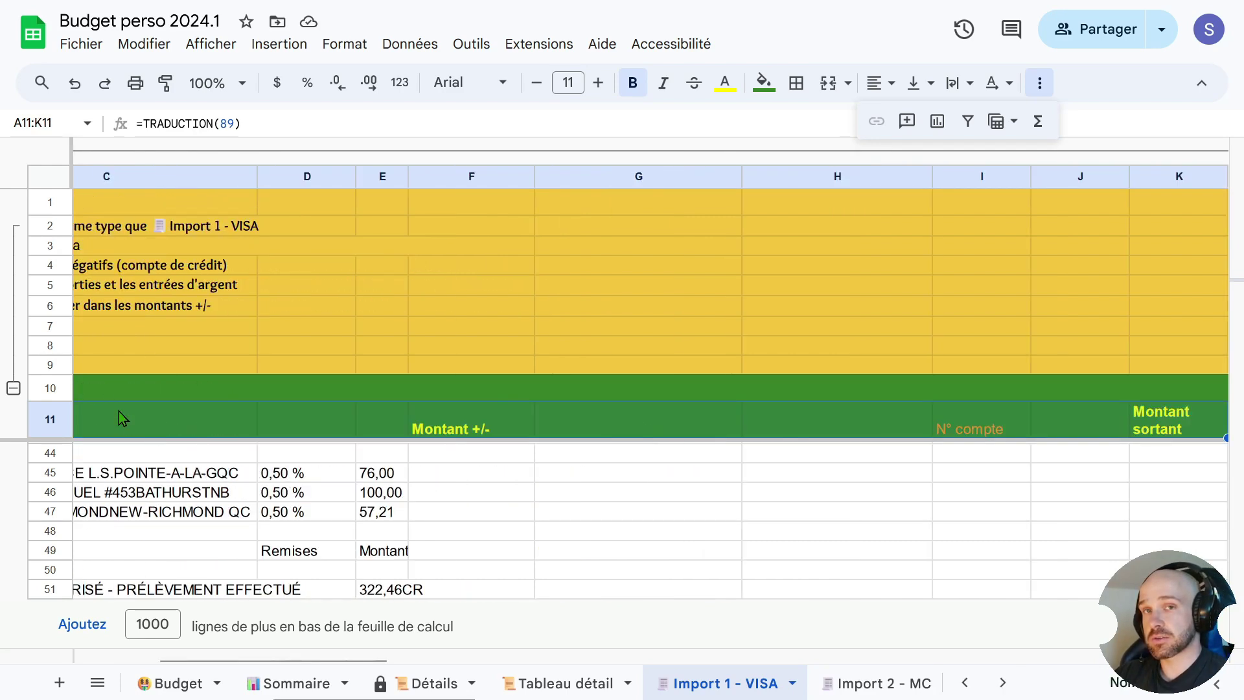
pyautogui.hotkey('ctrl', 'shift', 'Right')
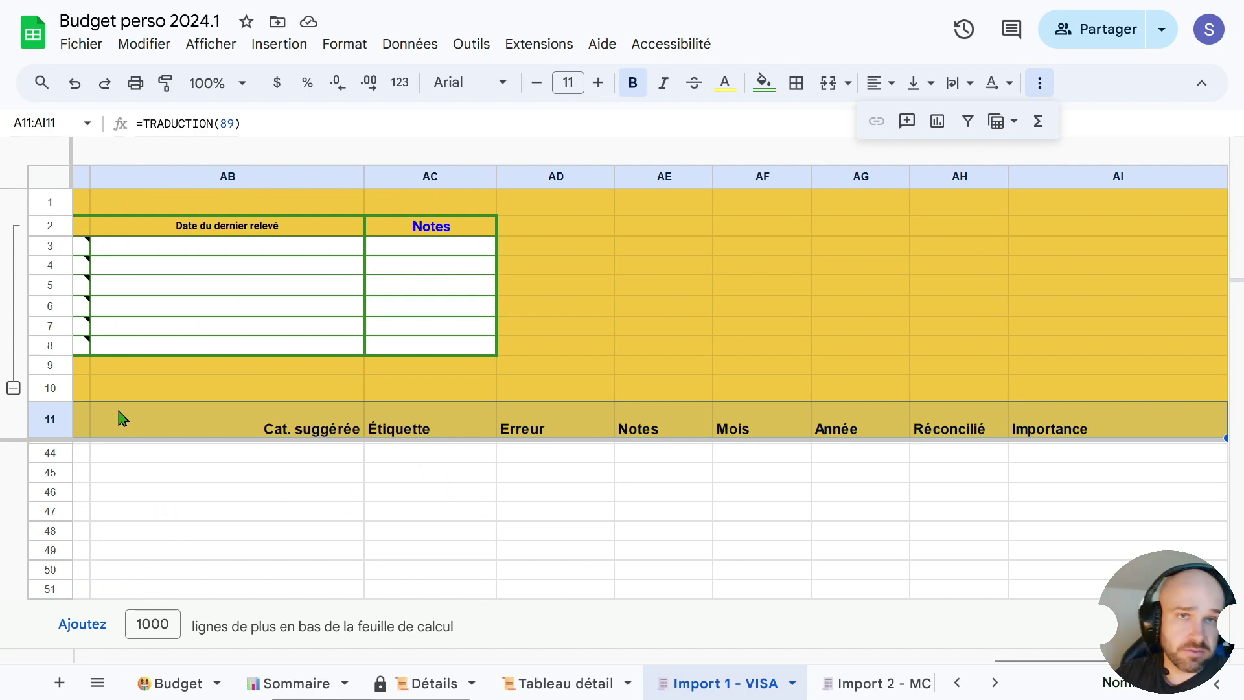
pyautogui.hotkey('shift', 'Down')
pyautogui.hotkey('shift', 'Down')
pyautogui.hotkey('shift', 'Down')
pyautogui.hotkey('shift', 'Down')
pyautogui.hotkey('shift', 'Down')
pyautogui.hotkey('shift', 'Down')
pyautogui.hotkey('shift', 'Down')
pyautogui.hotkey('shift', 'Down')
pyautogui.hotkey('shift', 'Down')
pyautogui.hotkey('shift', 'Down')
pyautogui.hotkey('shift', 'Down')
pyautogui.hotkey('shift', 'Down')
pyautogui.hotkey('shift', 'Down')
pyautogui.hotkey('shift', 'Down')
pyautogui.hotkey('shift', 'Down')
pyautogui.hotkey('shift', 'Down')
pyautogui.hotkey('shift', 'Down')
pyautogui.hotkey('shift', 'Down')
pyautogui.hotkey('shift', 'Down')
pyautogui.hotkey('shift', 'Down')
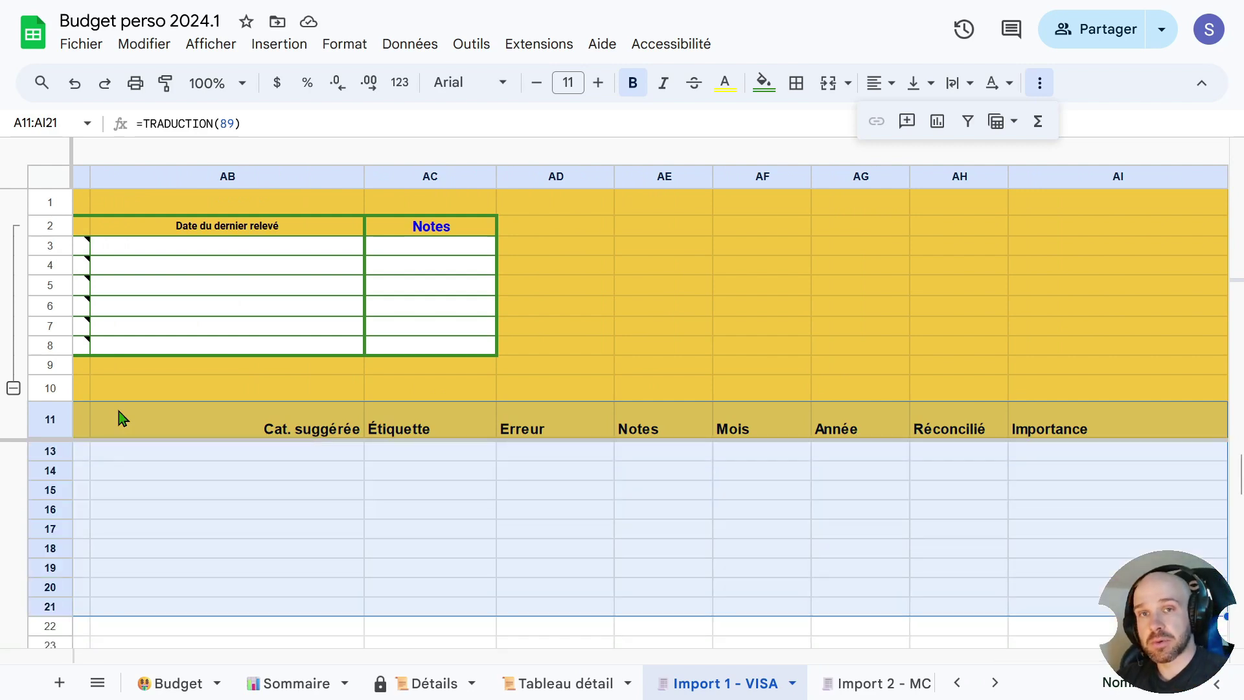
pyautogui.hotkey('shift', 'Down')
pyautogui.hotkey('shift', 'Down')
pyautogui.hotkey('shift', 'Down')
pyautogui.hotkey('shift', 'Down')
pyautogui.hotkey('shift', 'Down')
pyautogui.hotkey('shift', 'Down')
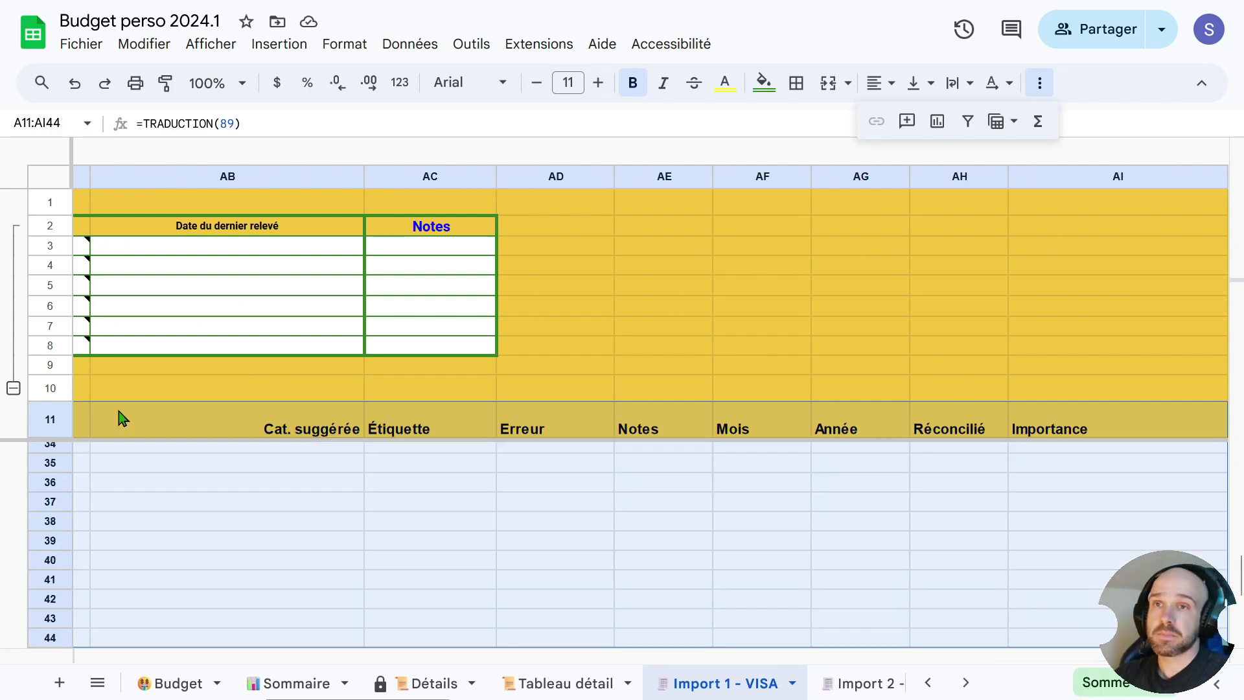
pyautogui.click(967, 121)
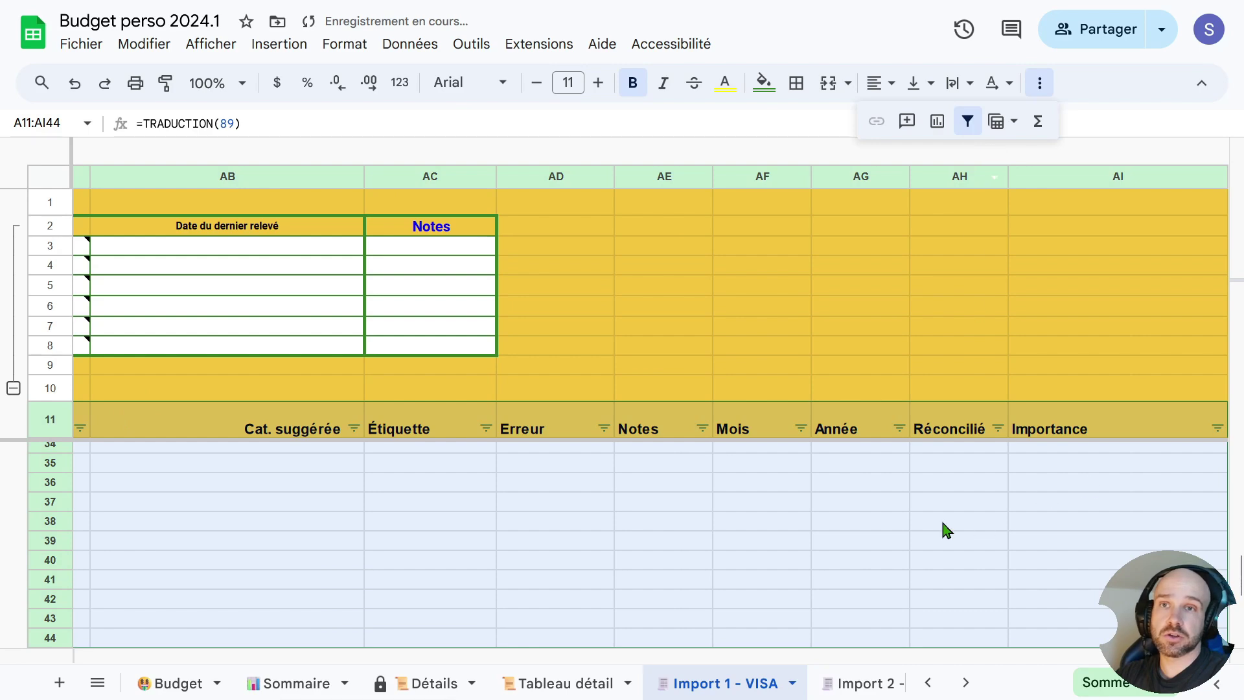
# - Return to the beginning of the import zone and examine the repeated statement header rows starting at A13
pyautogui.moveTo(1047, 667); pyautogui.dragTo(59, 676)
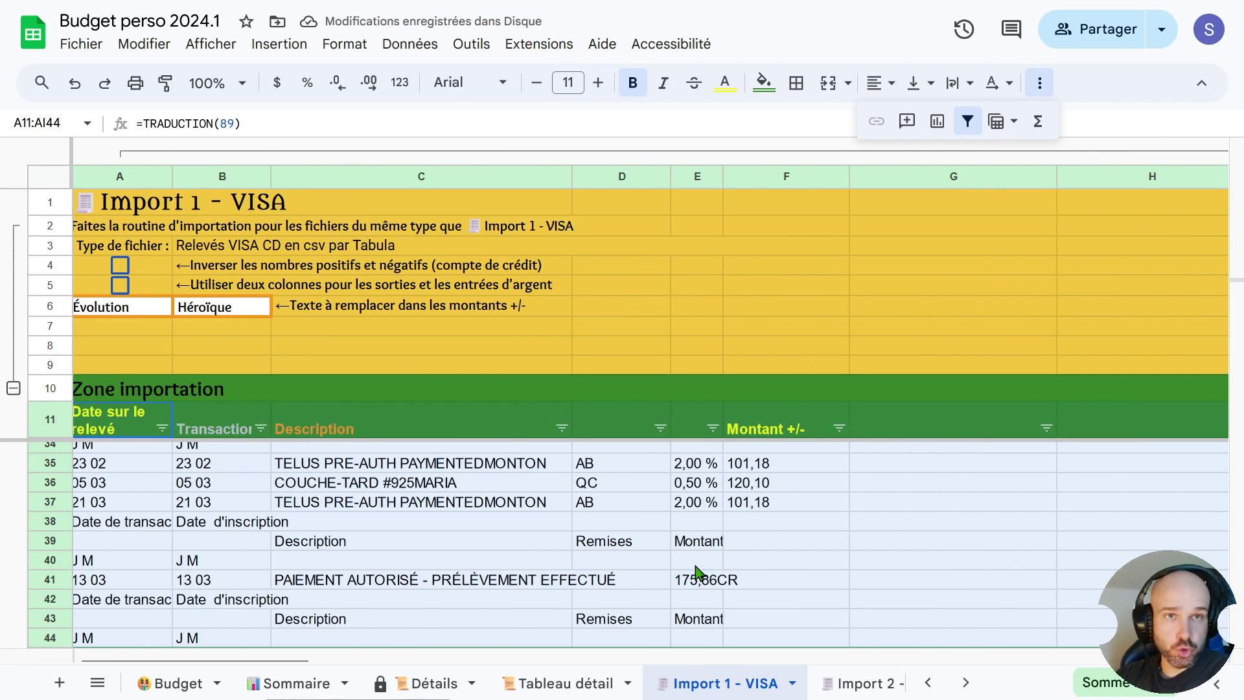
pyautogui.click(527, 559)
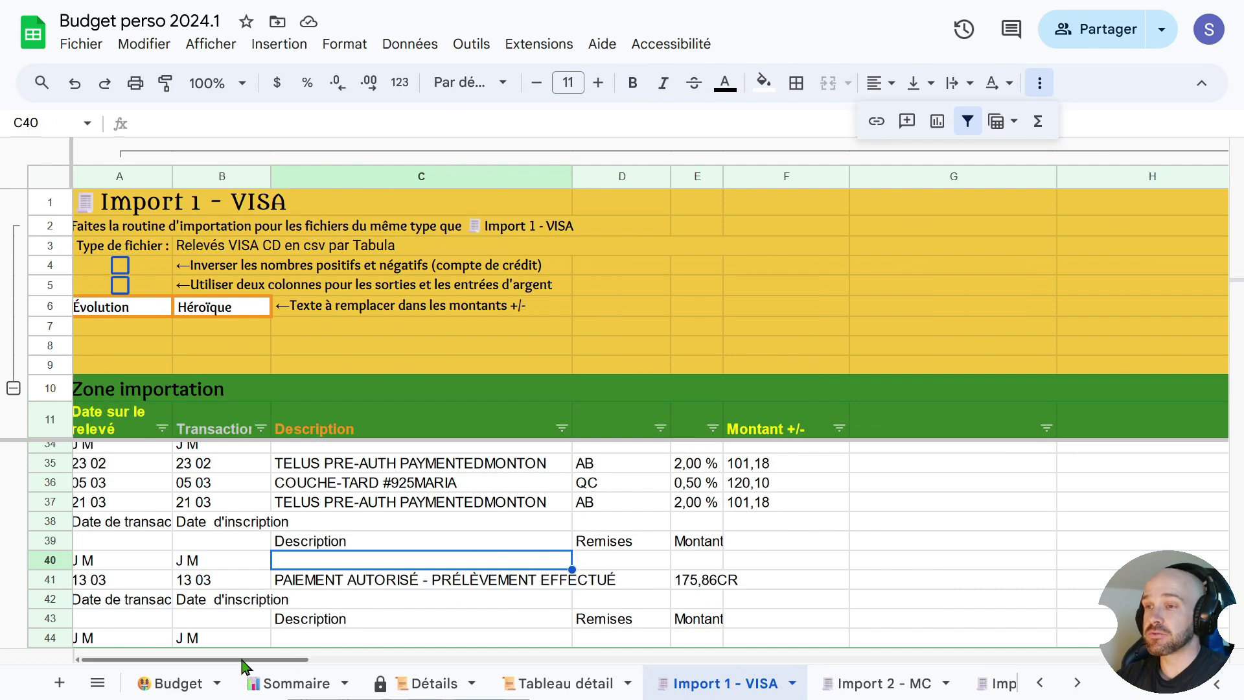
pyautogui.moveTo(240, 657); pyautogui.dragTo(194, 660)
pyautogui.scroll(7, 152, 556)
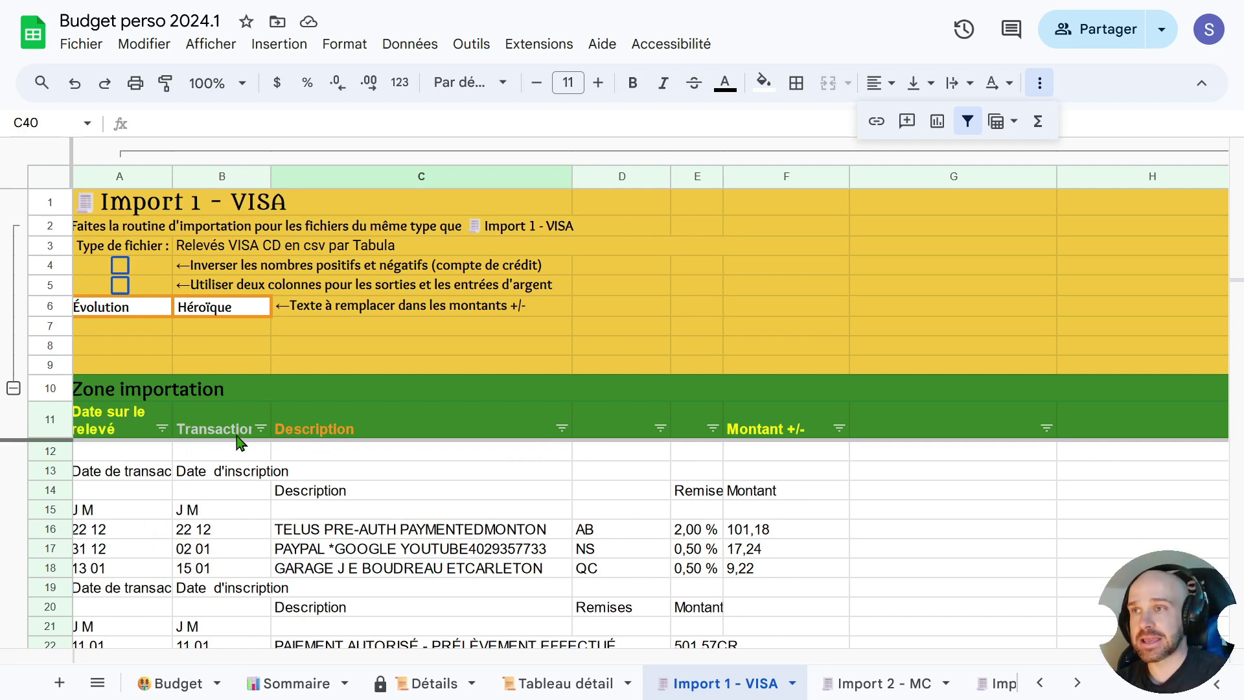
pyautogui.click(113, 476)
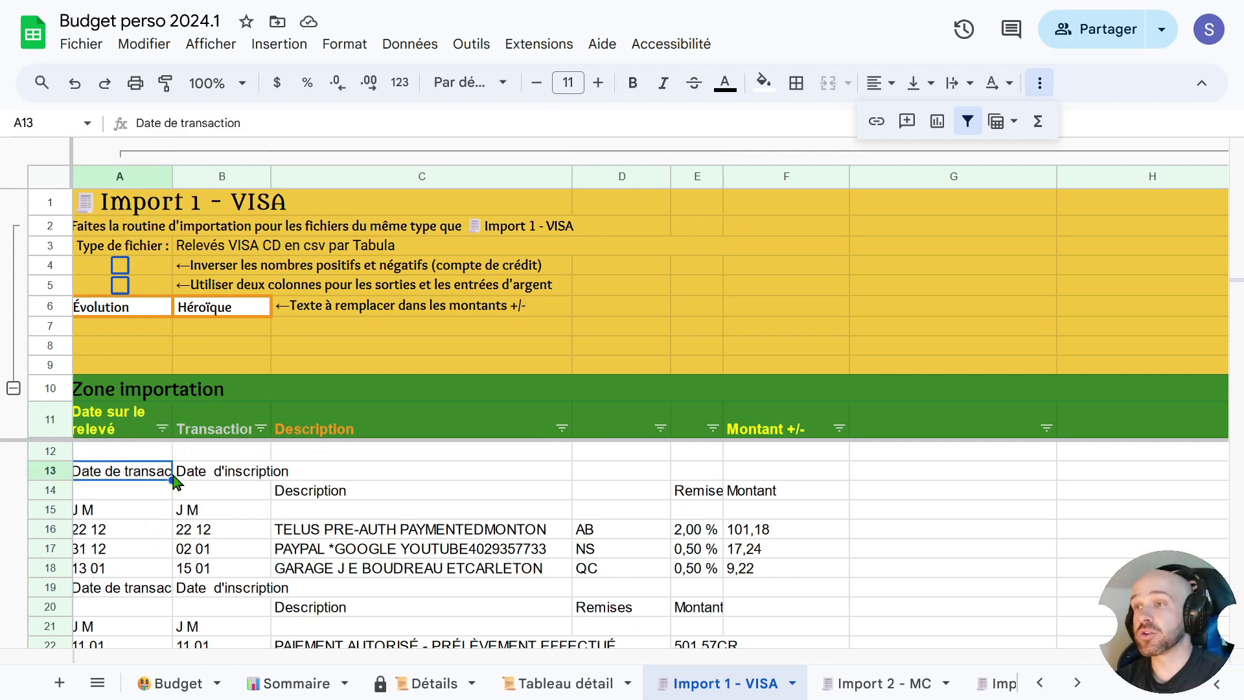
pyautogui.click(162, 428)
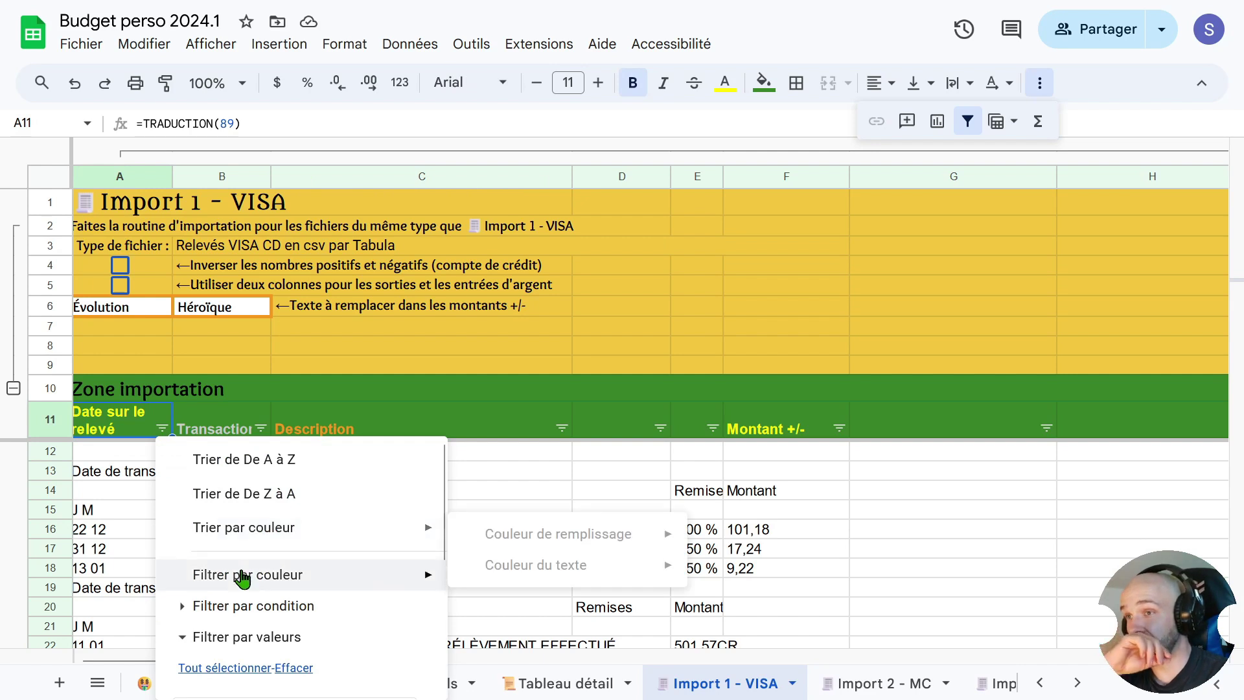
pyautogui.scroll(-3, 355, 640)
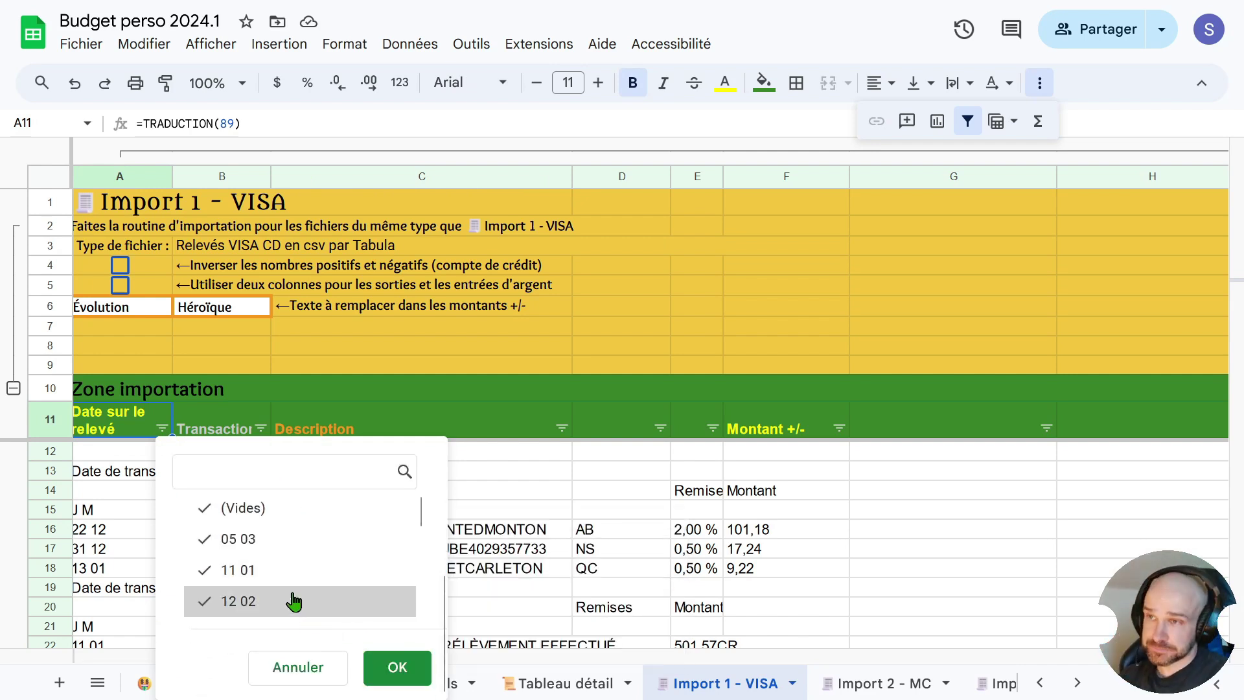
pyautogui.scroll(3, 255, 596)
pyautogui.click(292, 522)
pyautogui.scroll(-1, 321, 596)
pyautogui.scroll(2, 298, 602)
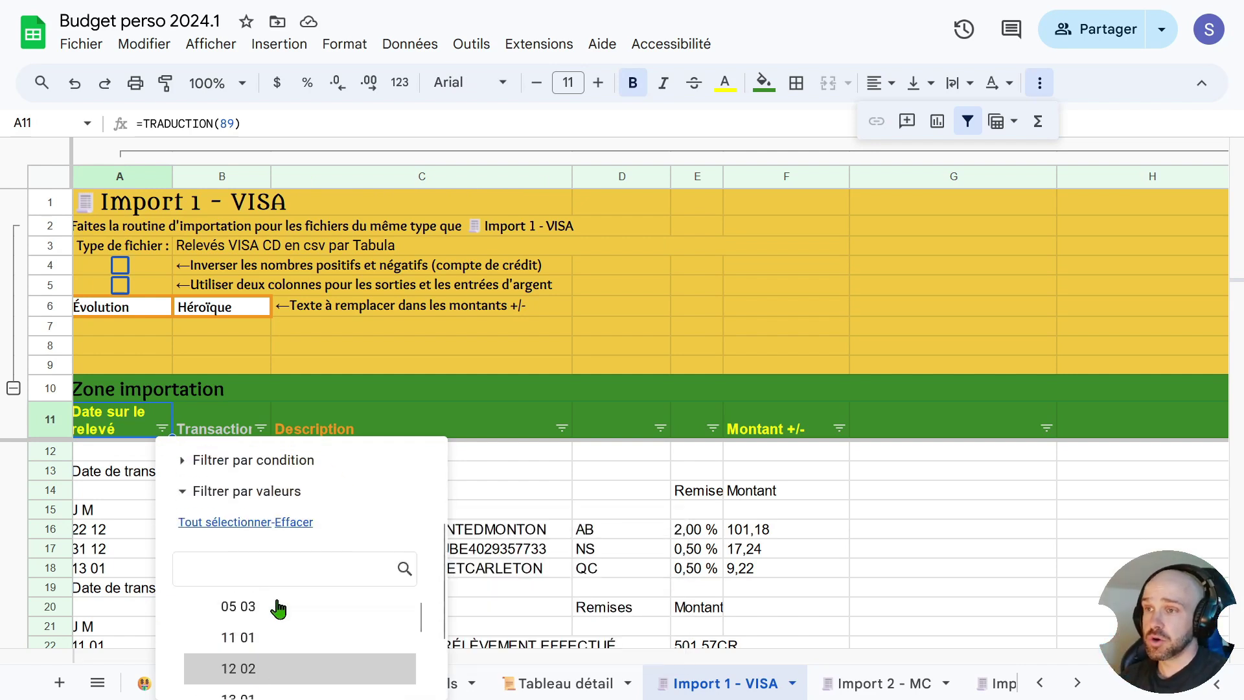
pyautogui.click(259, 604)
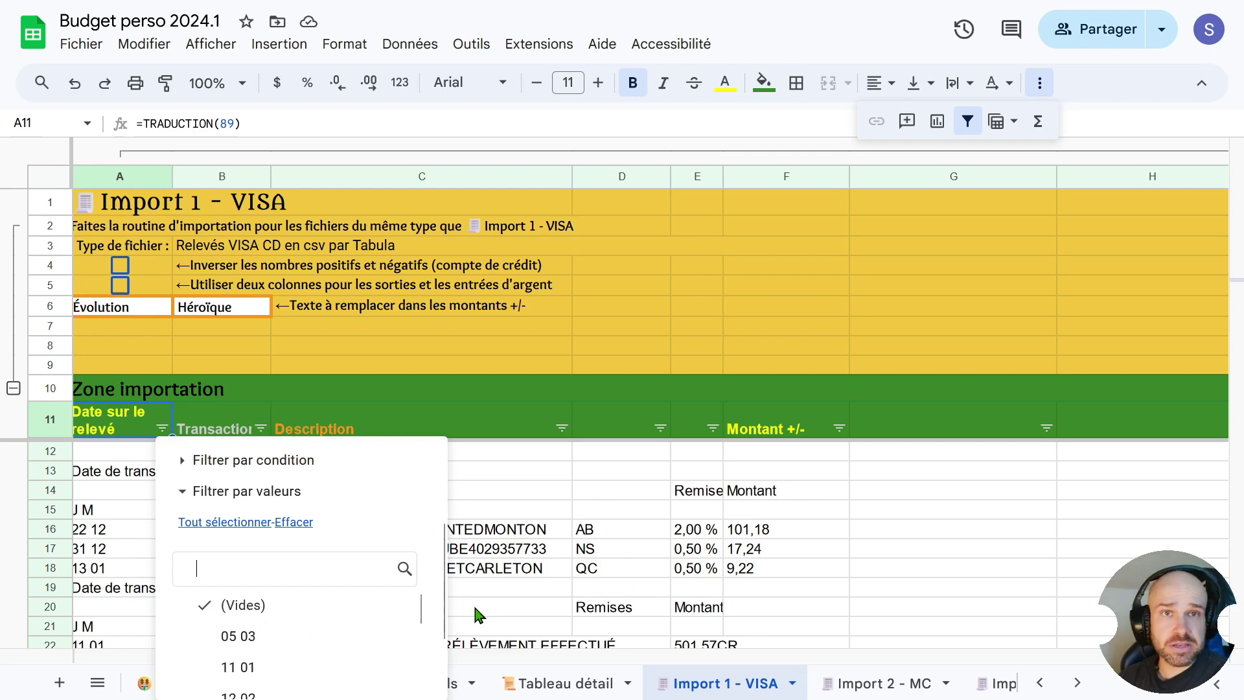
pyautogui.scroll(-2, 478, 614)
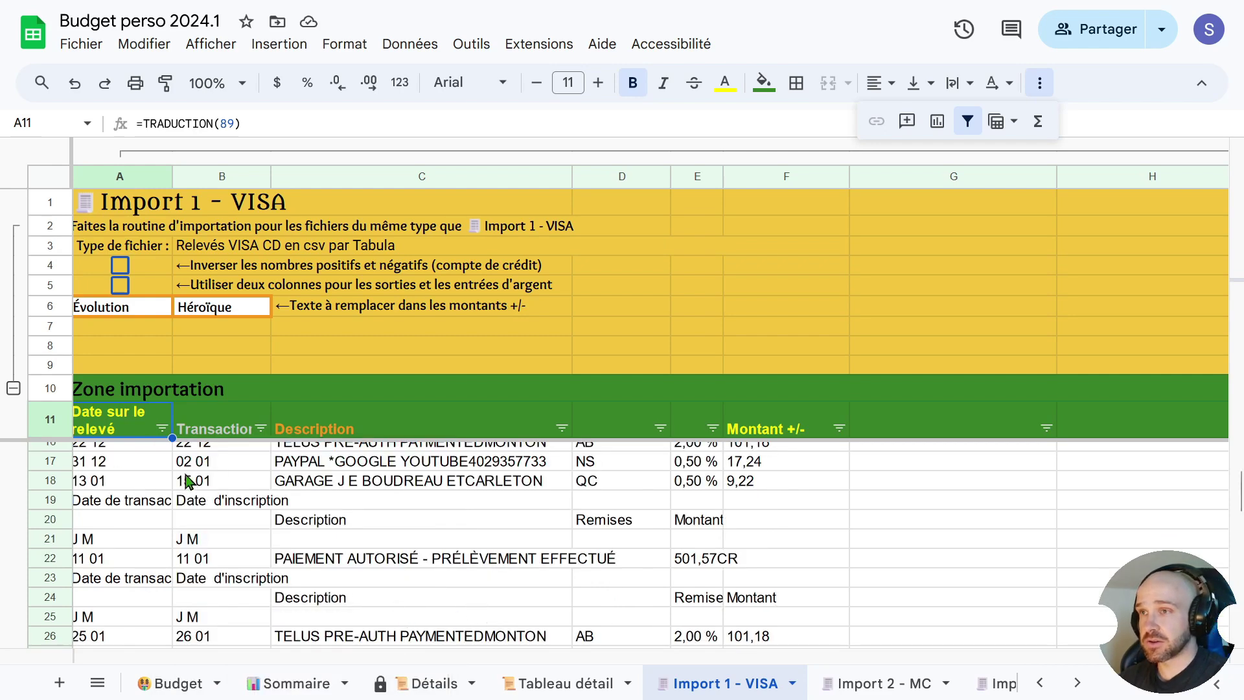
# - Filter the "Date sur le relevé" column to show only the values (Vides), Date de transaction and J M
pyautogui.click(162, 427)
pyautogui.scroll(-4, 259, 592)
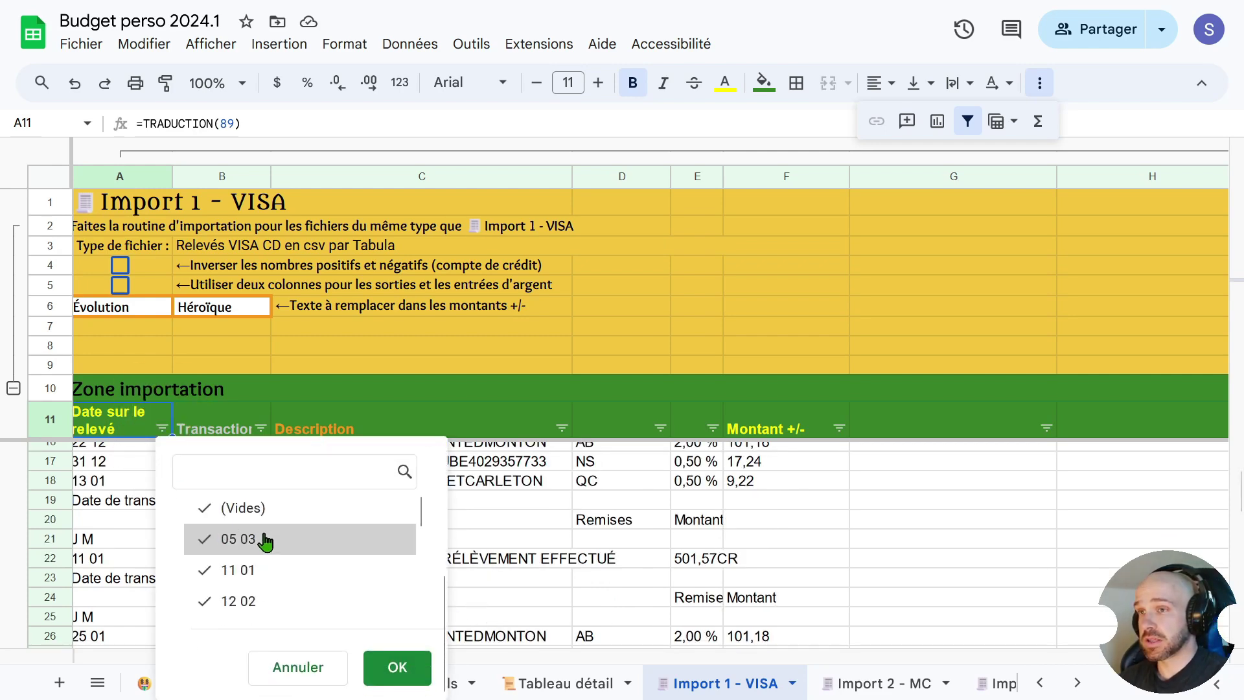
pyautogui.scroll(3, 318, 577)
pyautogui.click(291, 620)
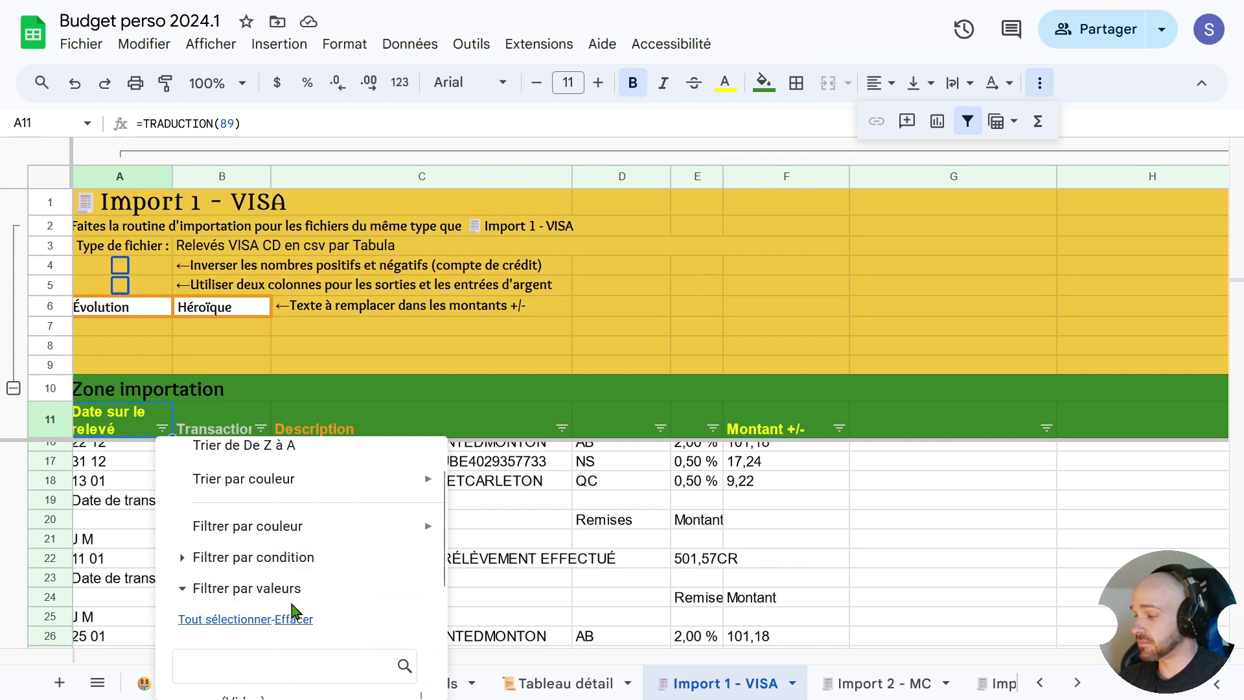
pyautogui.click(300, 617)
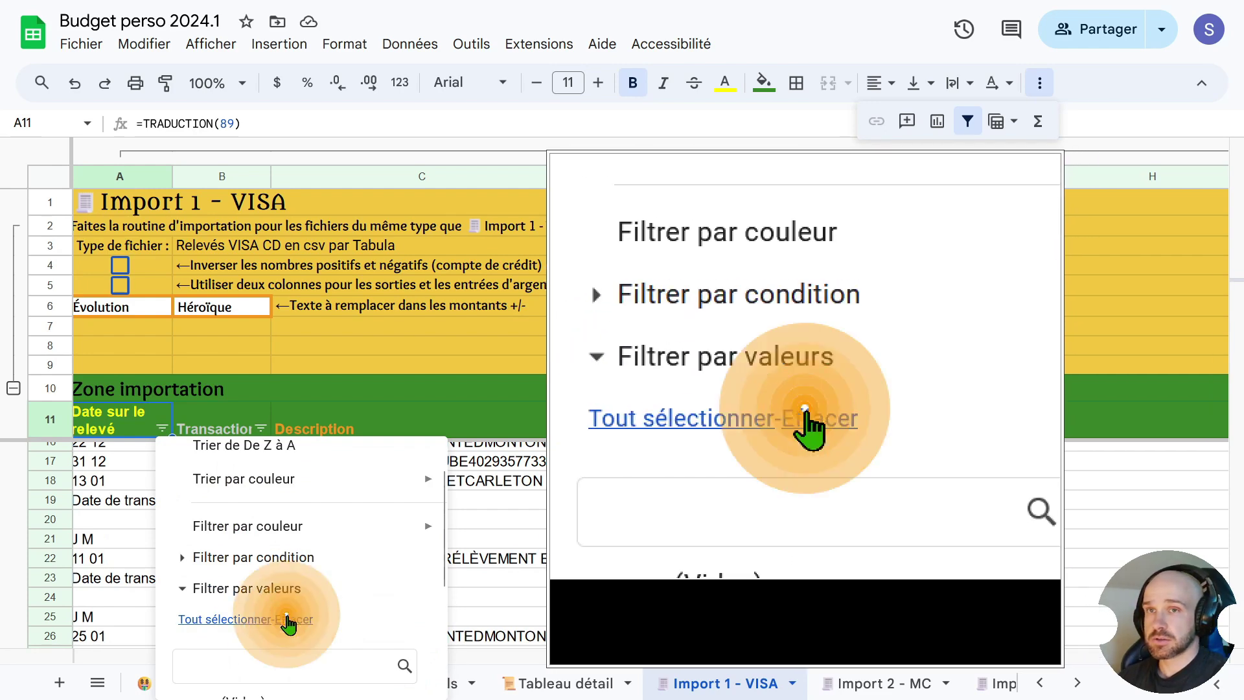
pyautogui.scroll(-3, 285, 632)
pyautogui.scroll(-5, 272, 619)
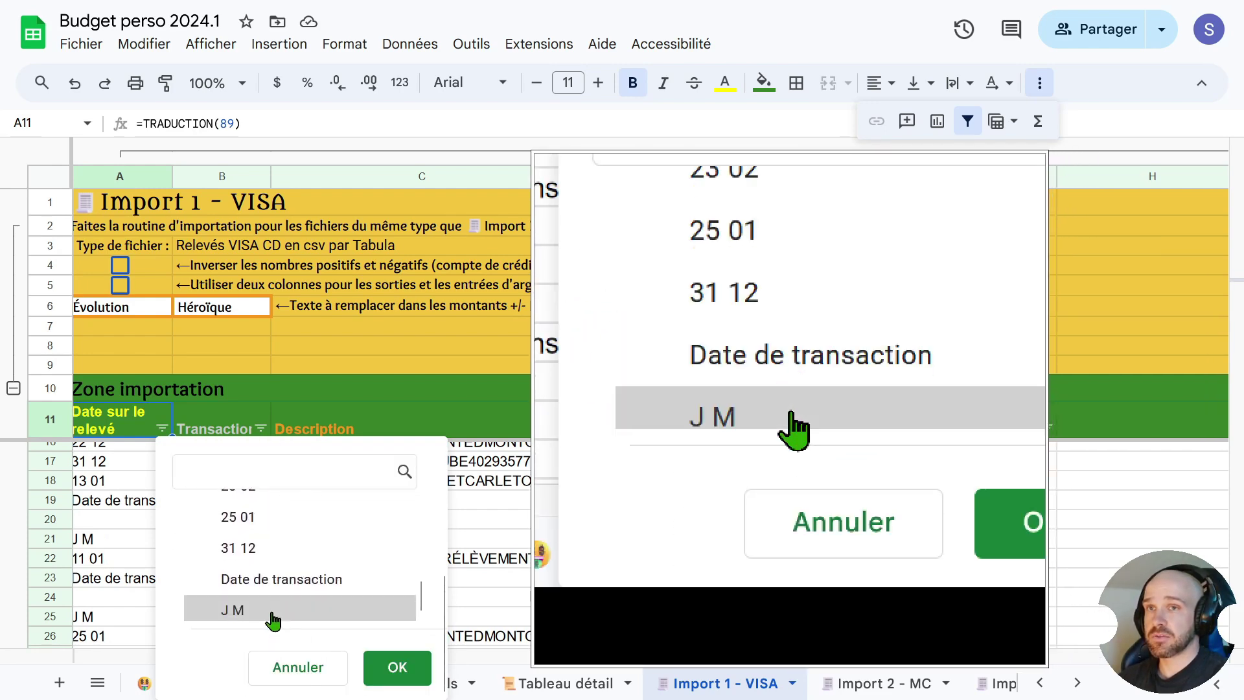
pyautogui.click(277, 574)
pyautogui.click(274, 602)
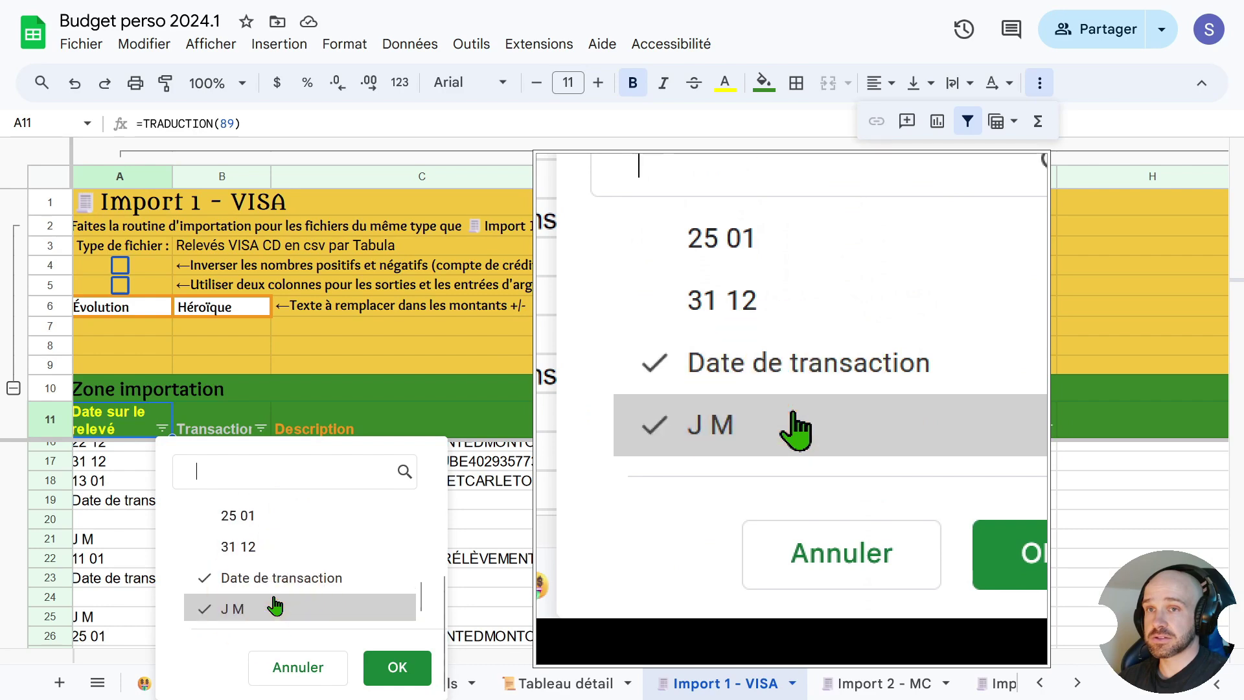
pyautogui.scroll(5, 275, 603)
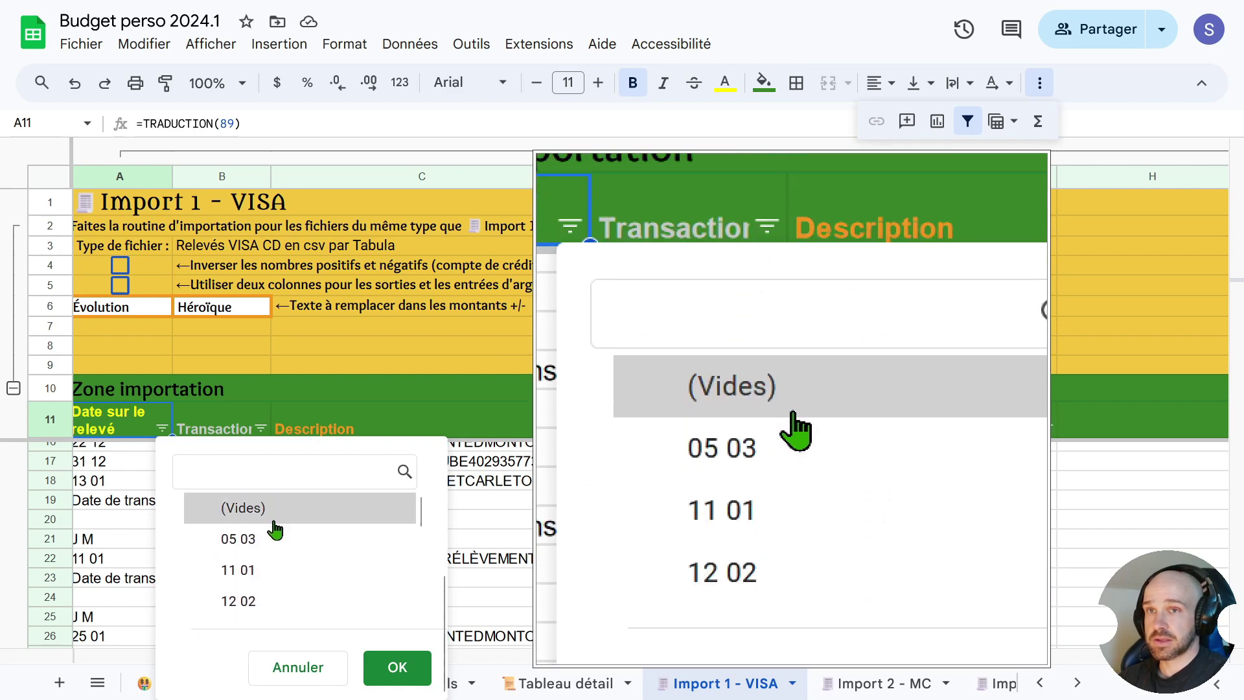
pyautogui.click(274, 510)
pyautogui.click(382, 667)
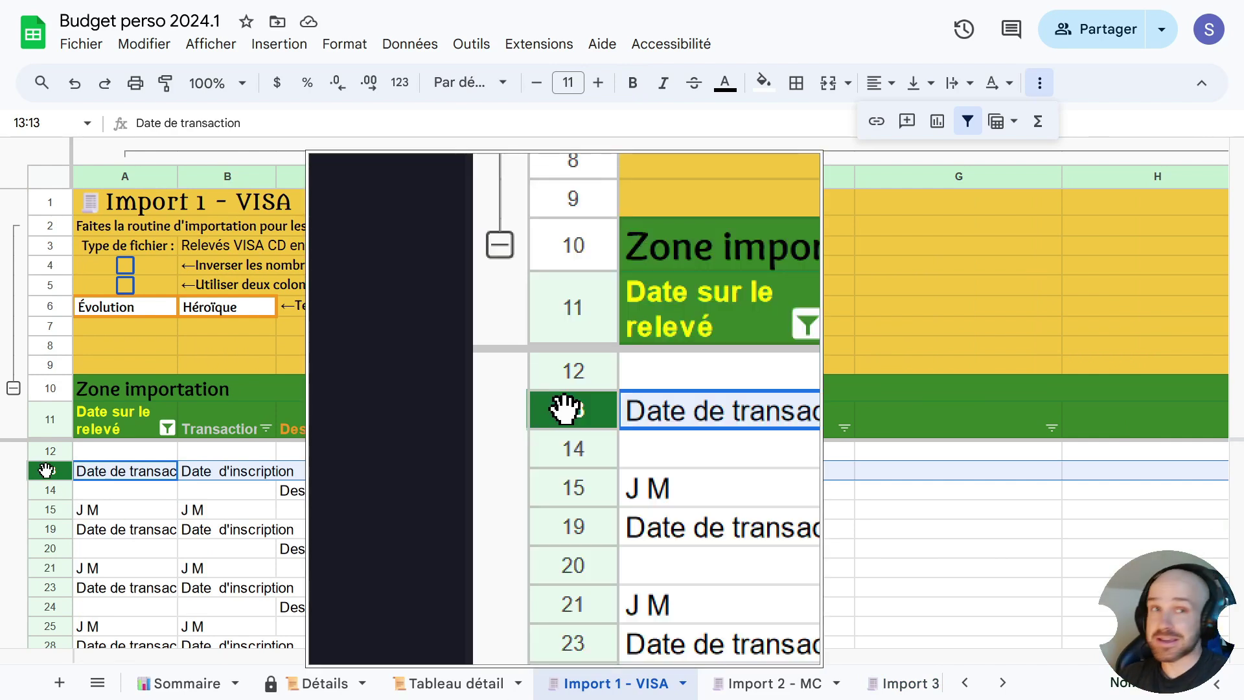
# - Select the filtered rows 13 to 50 and delete them from the import zone
pyautogui.click(47, 471)
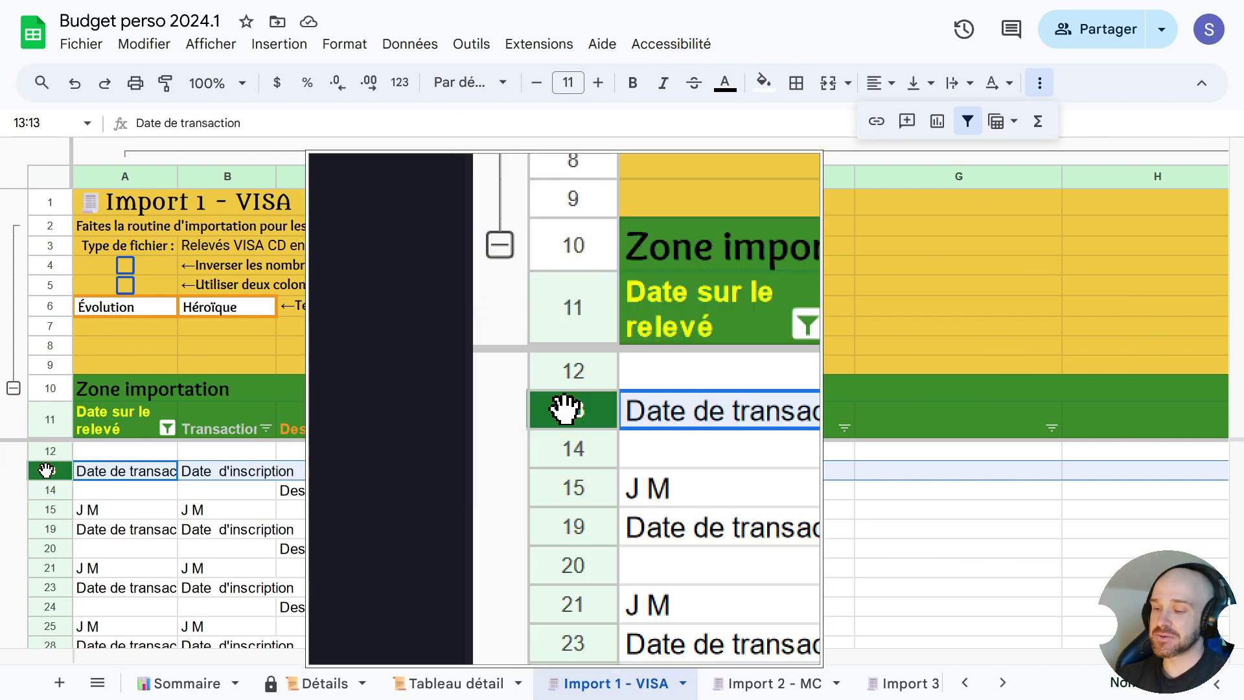
pyautogui.hotkey('shift', 'Down')
pyautogui.hotkey('shift', 'Down')
pyautogui.hotkey('ctrl', 'shift', 'Down')
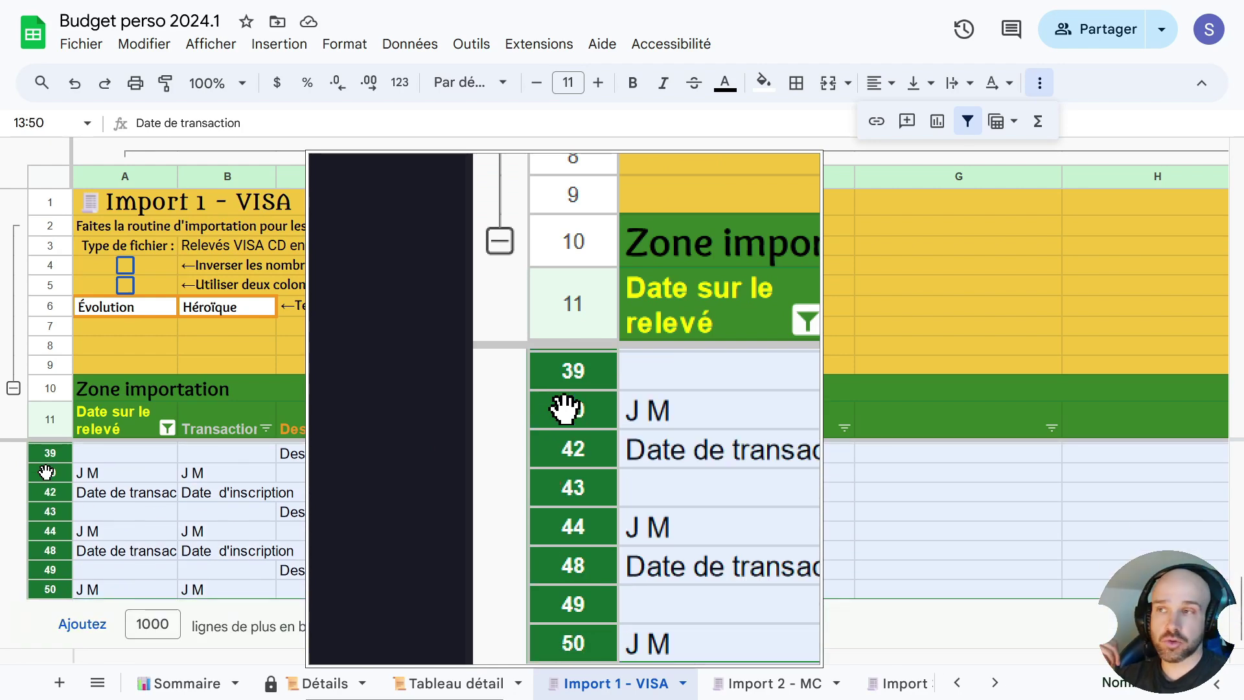
pyautogui.rightClick(46, 471)
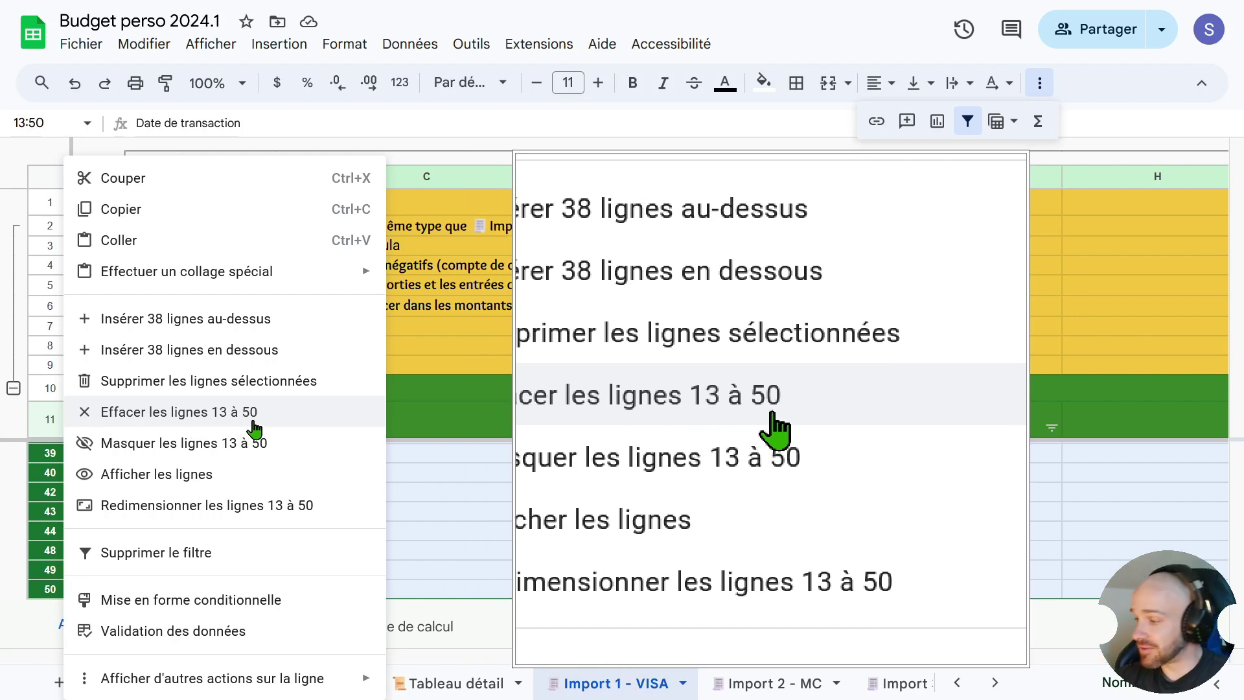
pyautogui.press('Escape')
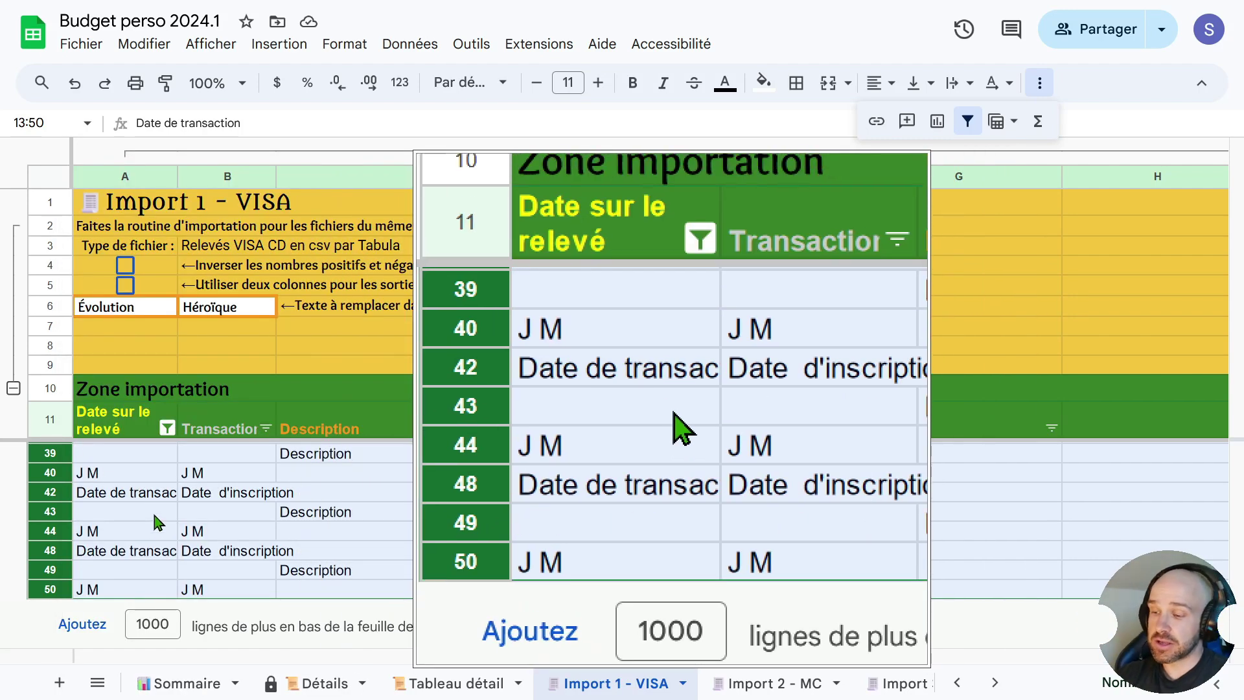
pyautogui.hotkey('ctrl', 'alt', '-')
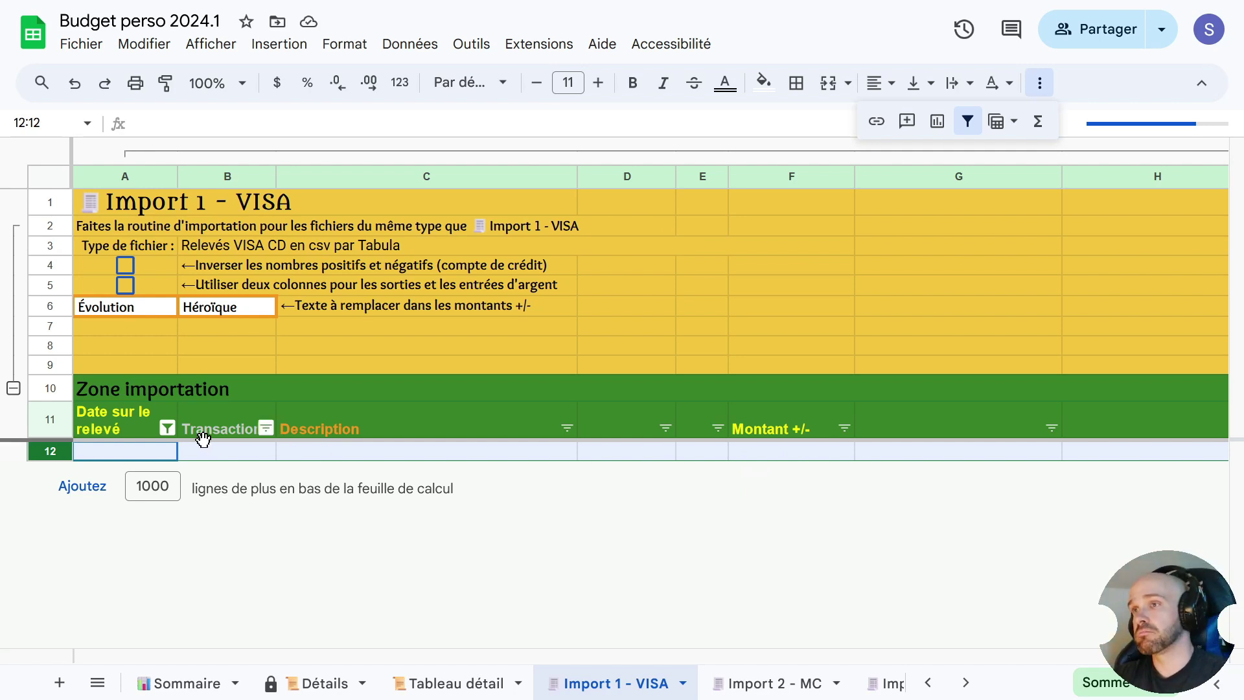
# - Select all values again in the "Date sur le relevé" filter and collapse the grouped rows 2 to 9
pyautogui.click(167, 429)
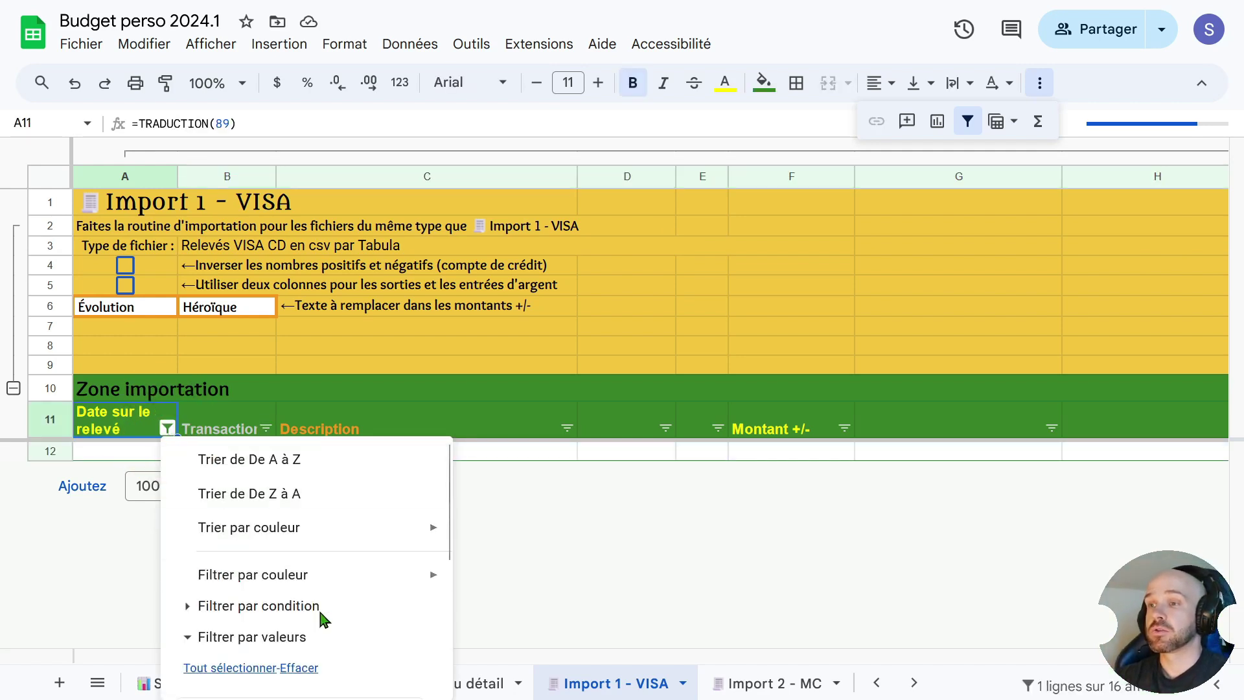
pyautogui.scroll(-3, 322, 616)
pyautogui.scroll(3, 311, 601)
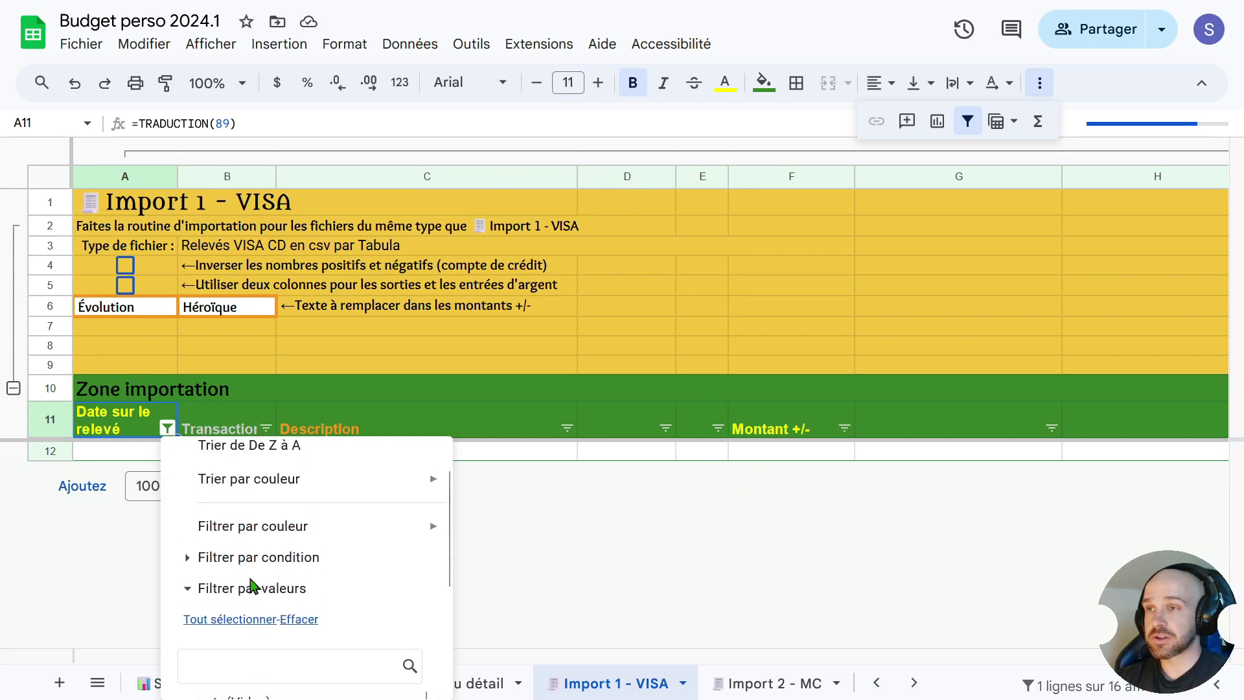
pyautogui.click(270, 617)
pyautogui.scroll(-3, 274, 612)
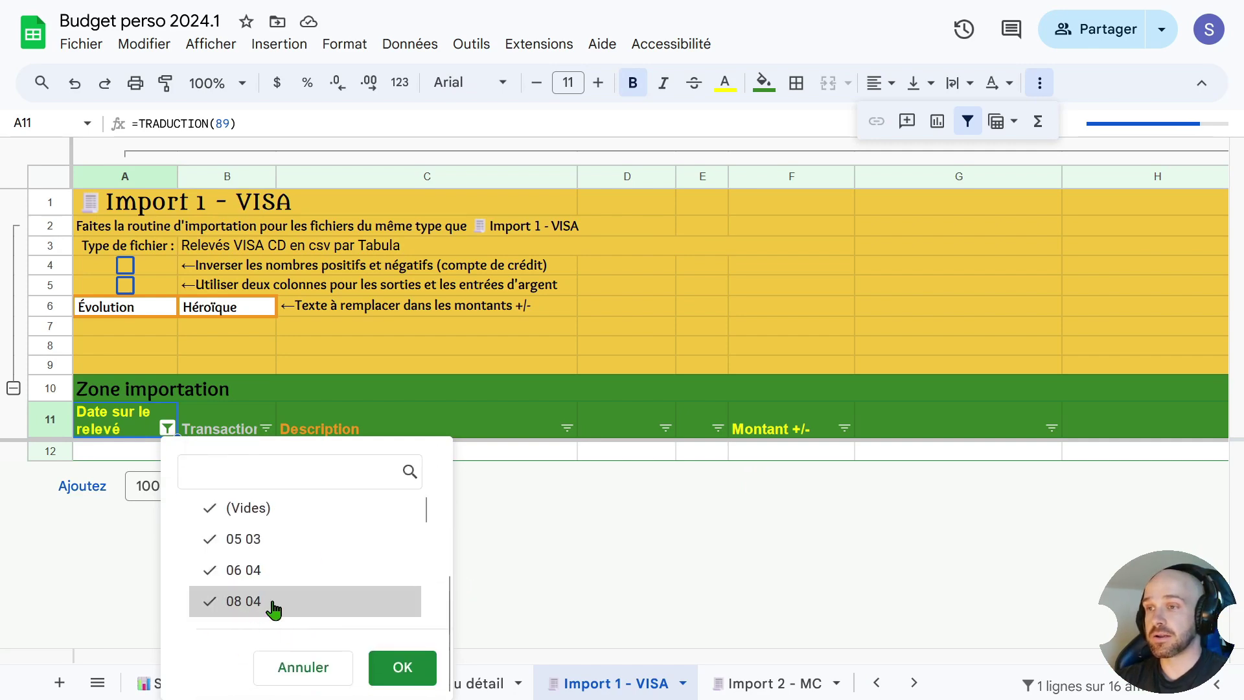
pyautogui.click(402, 669)
pyautogui.scroll(-3, 444, 519)
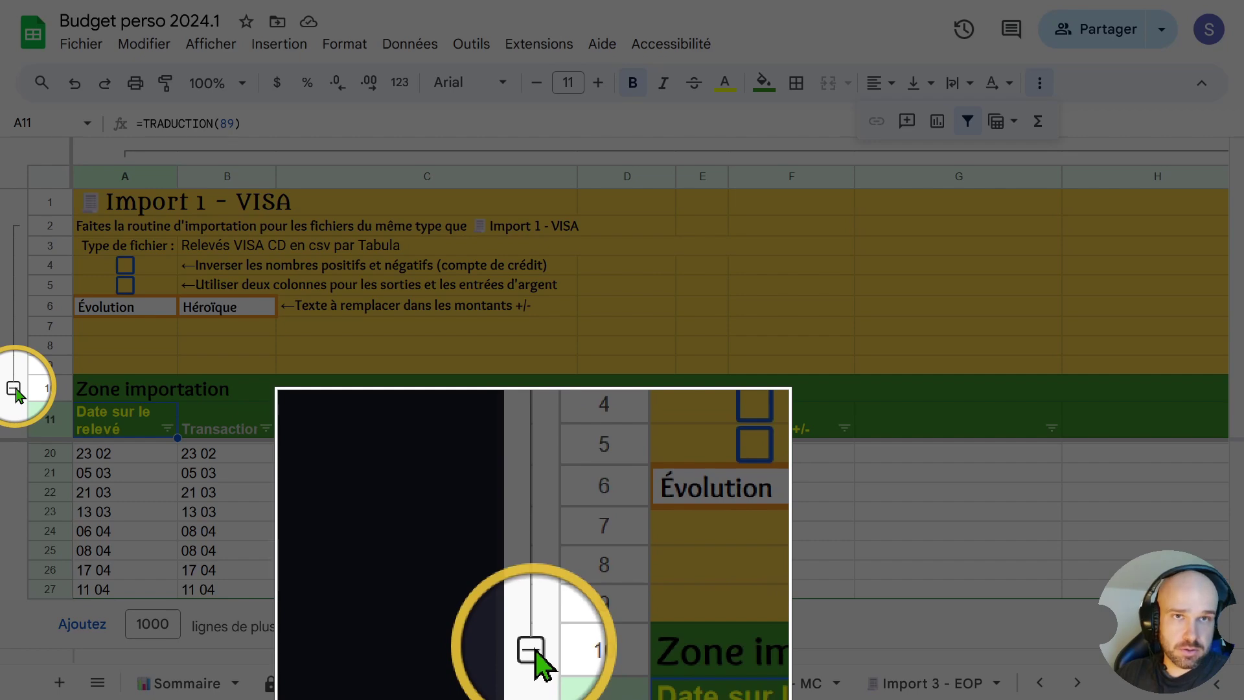
pyautogui.click(13, 388)
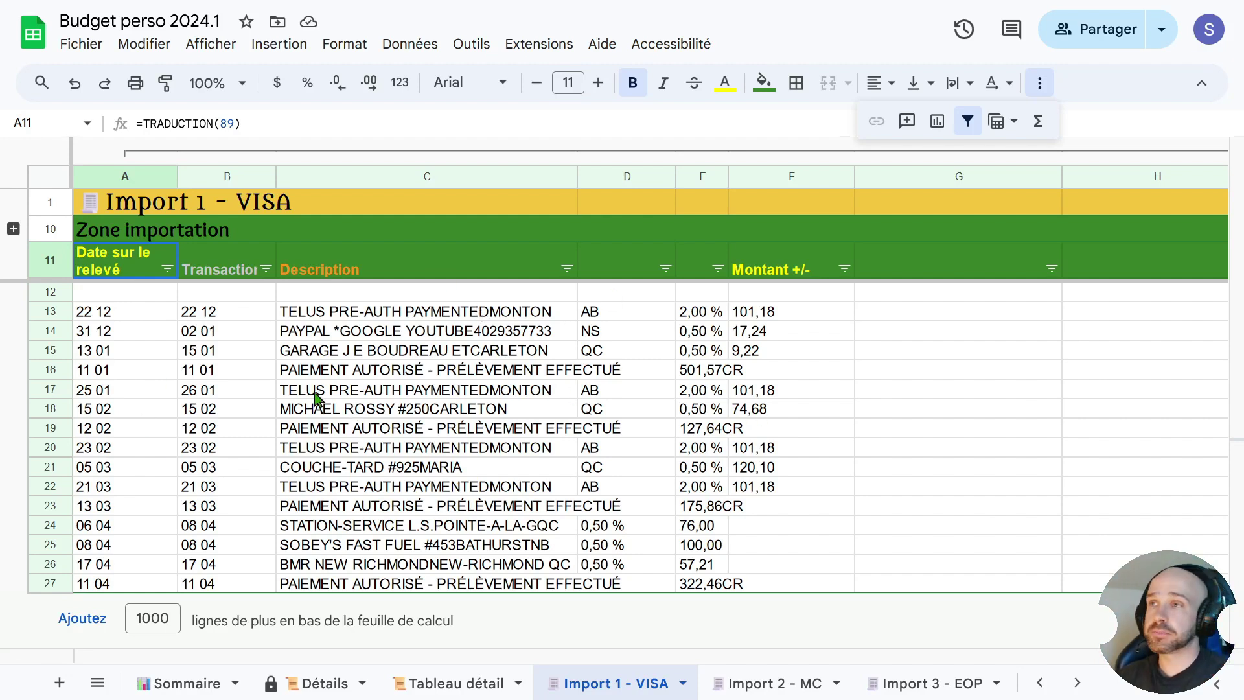
# - Examine the transaction dates, the amounts under "Montant +/-" and the payment amounts placed in column E
pyautogui.moveTo(218, 314); pyautogui.dragTo(216, 467)
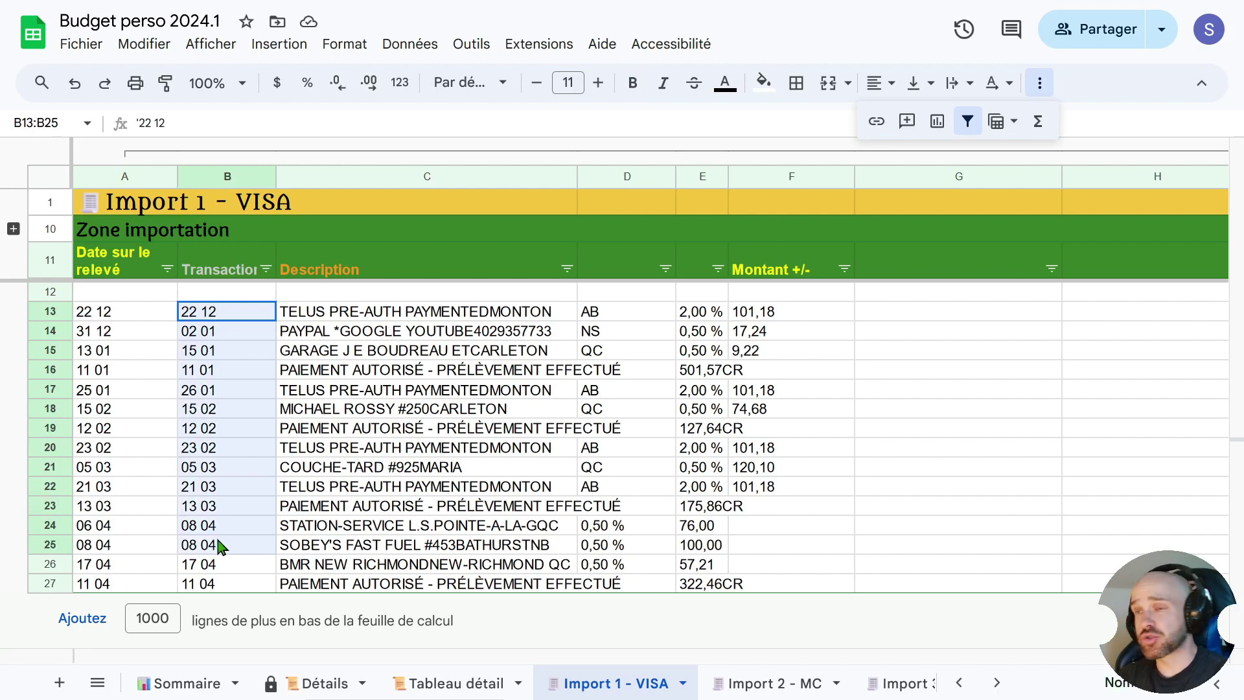
pyautogui.click(355, 509)
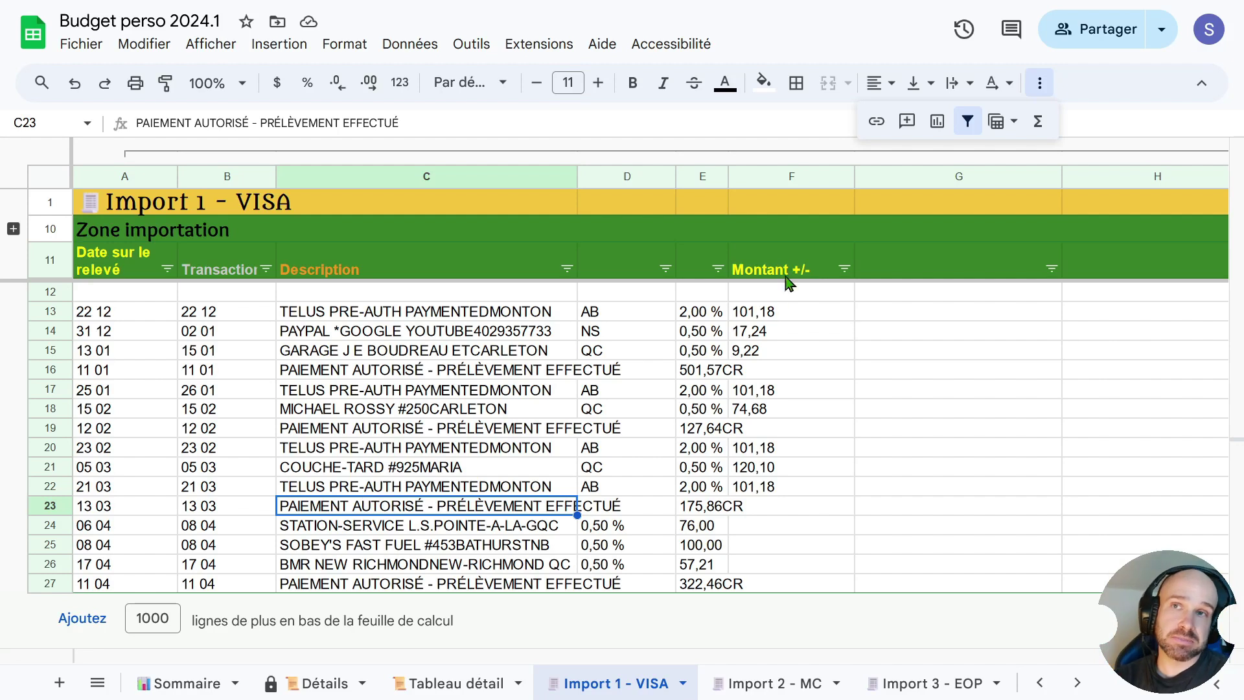
pyautogui.moveTo(780, 317); pyautogui.dragTo(783, 356)
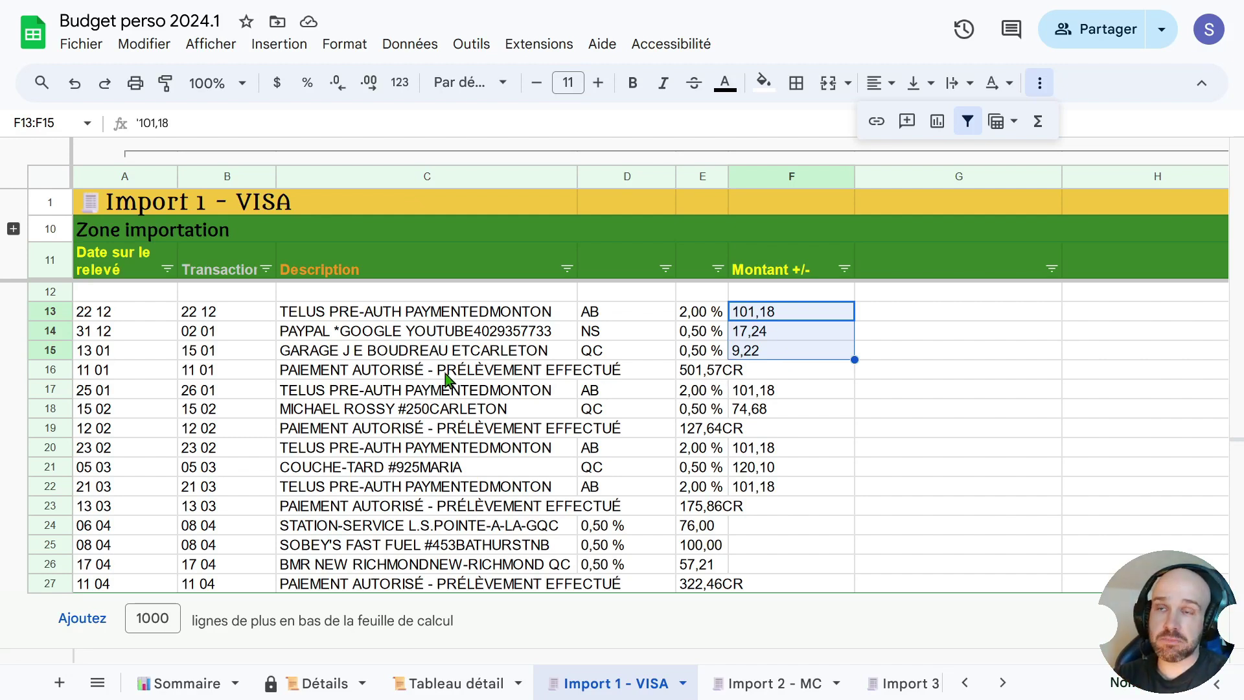
pyautogui.click(719, 376)
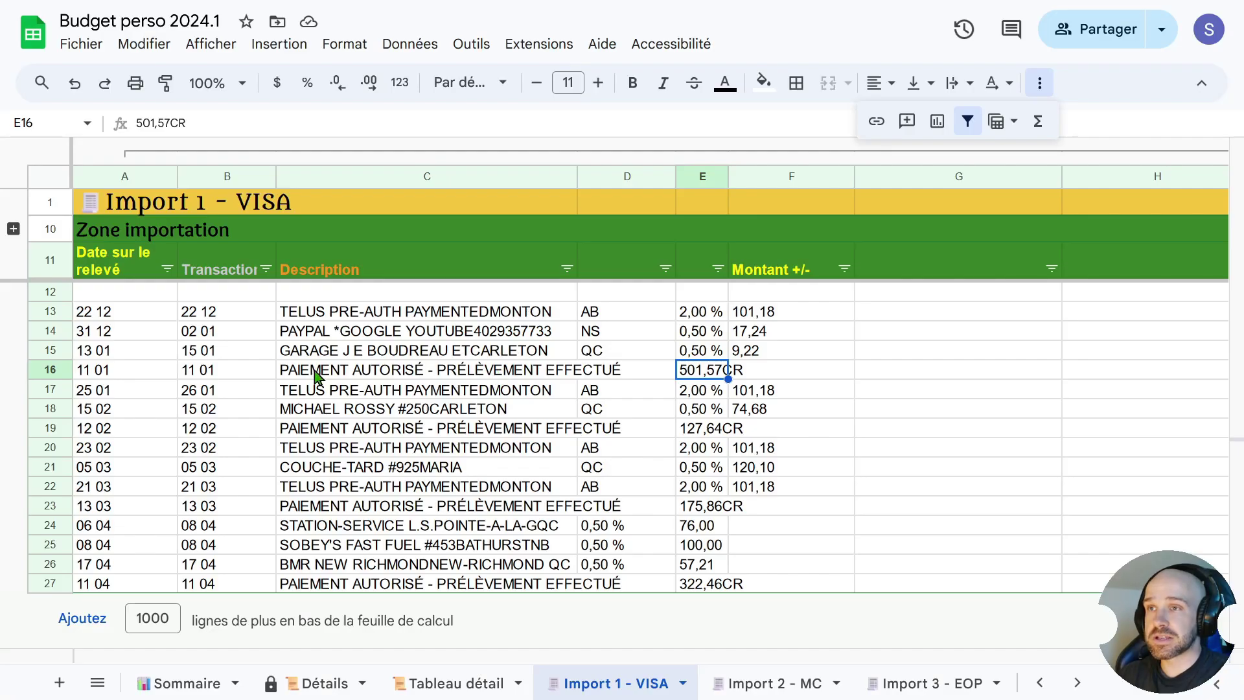
pyautogui.click(694, 431)
pyautogui.click(298, 429)
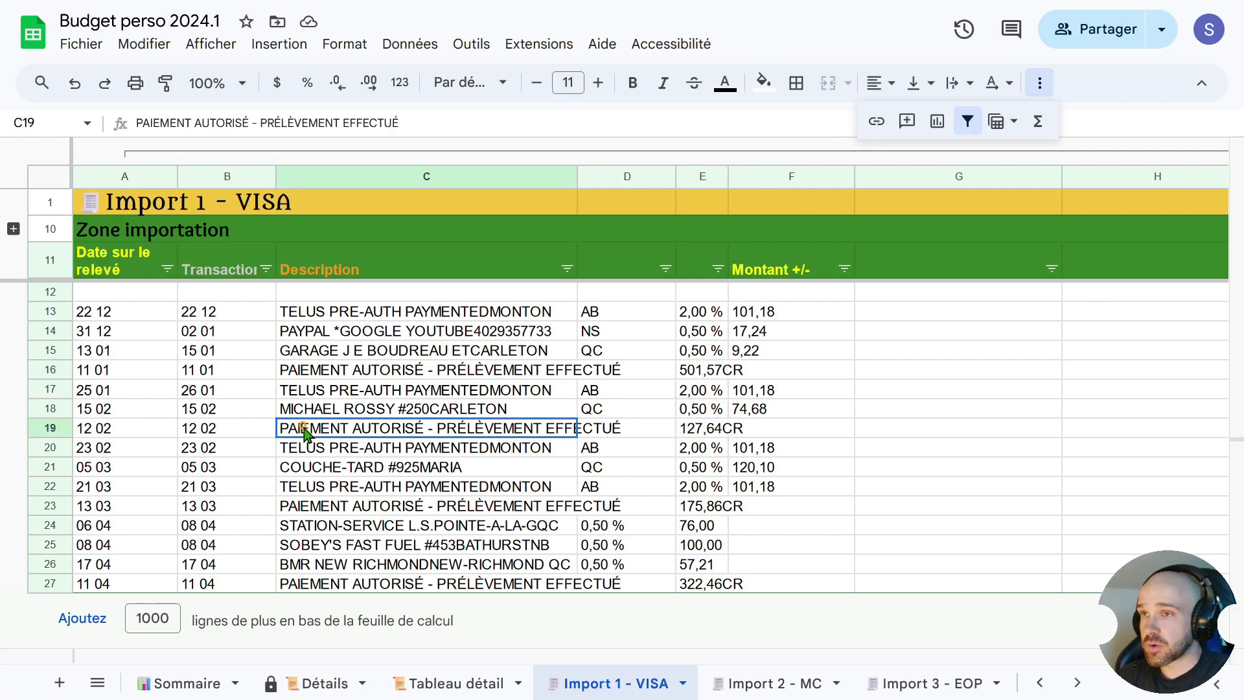
pyautogui.click(694, 507)
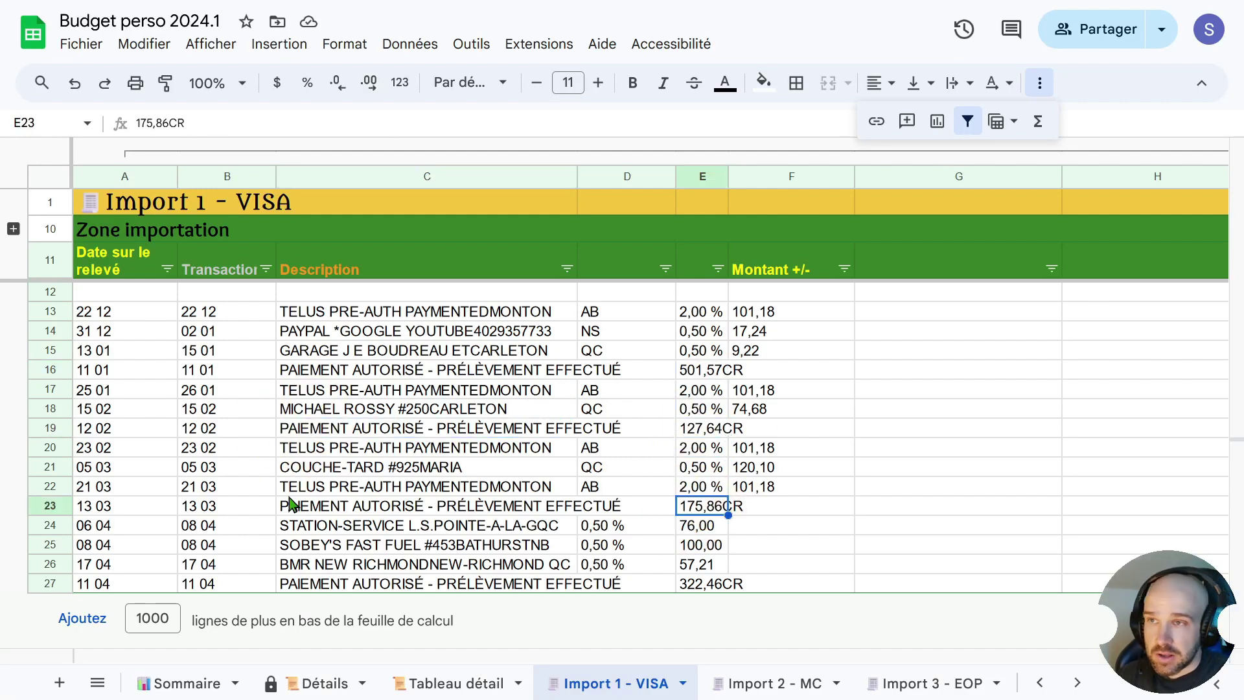
# - Filter the Description column to show only the value PAIEMENT AUTORISÉ - PRÉLÈVEMENT EFFECTUÉ
pyautogui.click(567, 268)
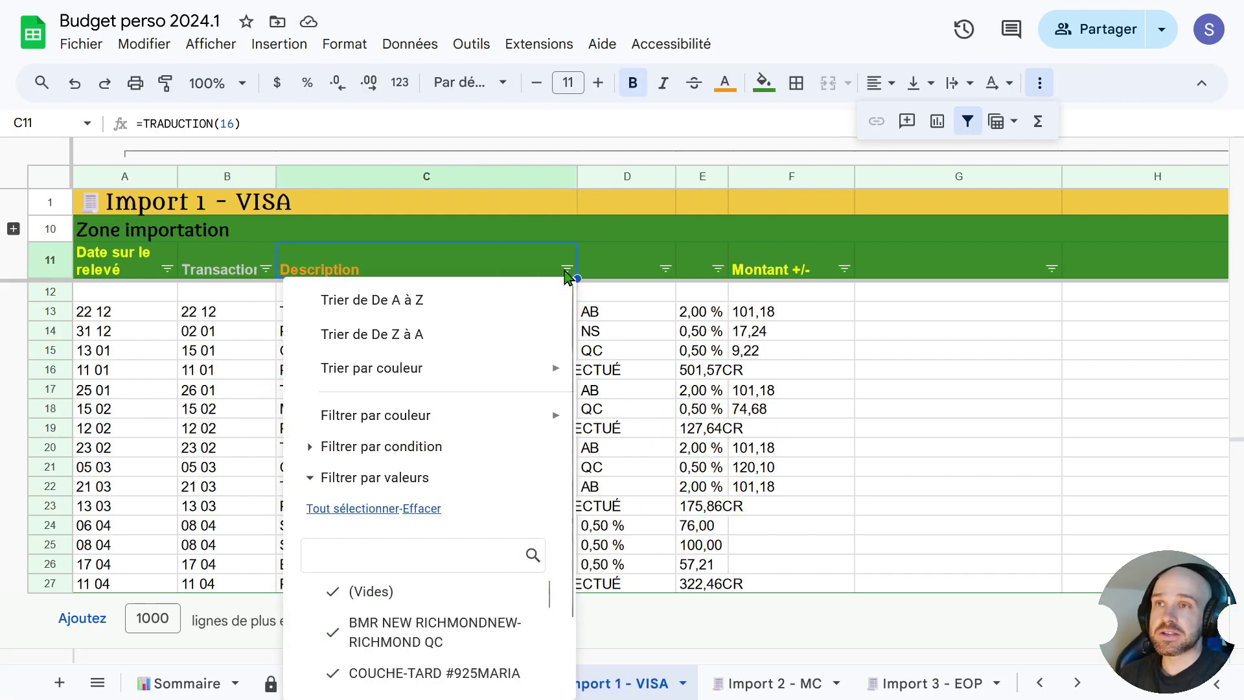
pyautogui.click(420, 511)
pyautogui.click(397, 548)
pyautogui.write('pai')
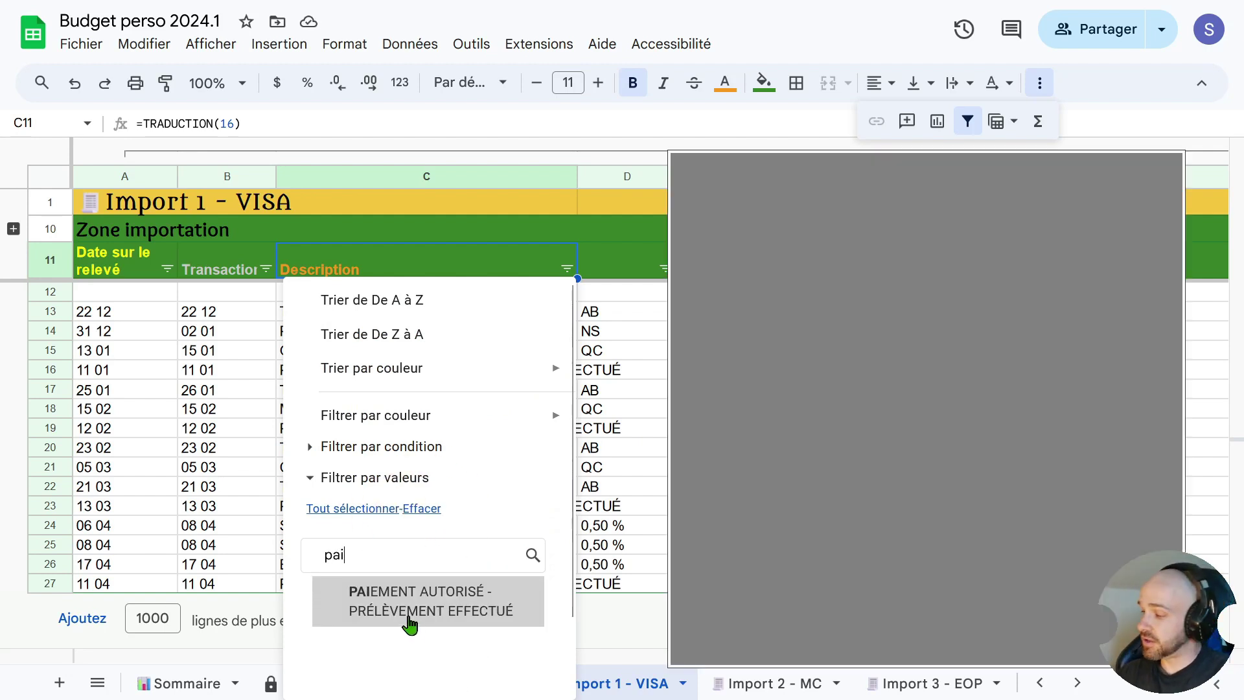
pyautogui.click(410, 623)
pyautogui.scroll(-2, 454, 583)
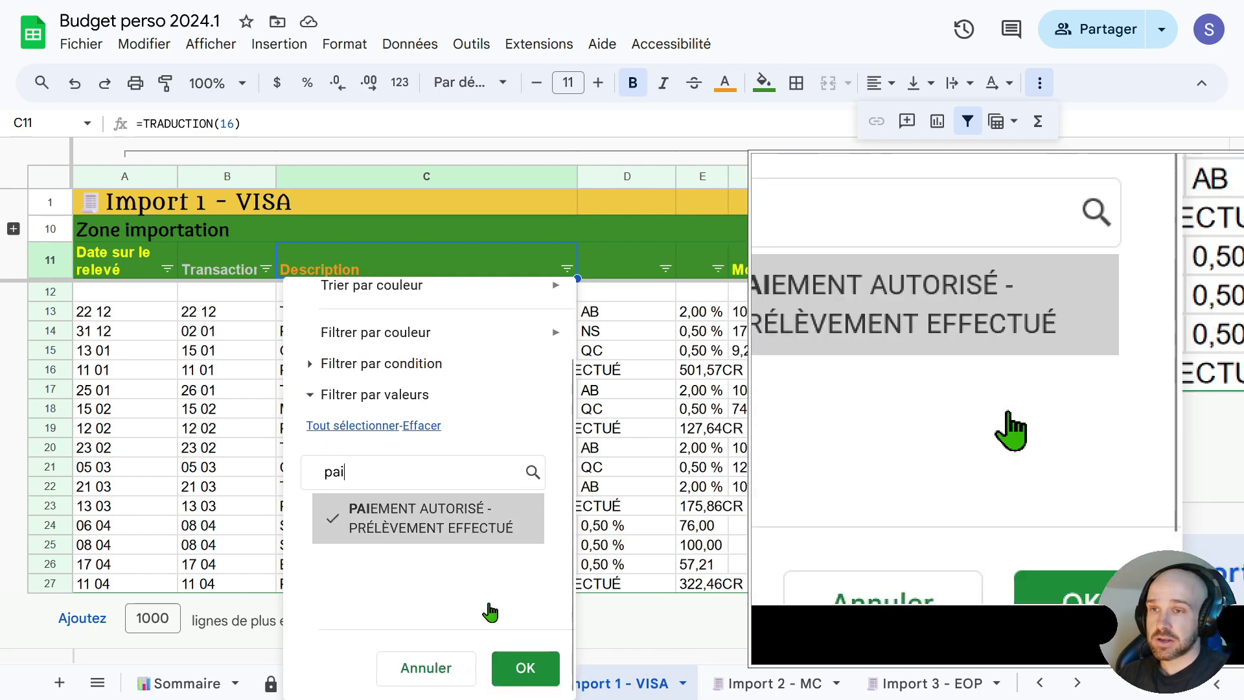
pyautogui.click(524, 667)
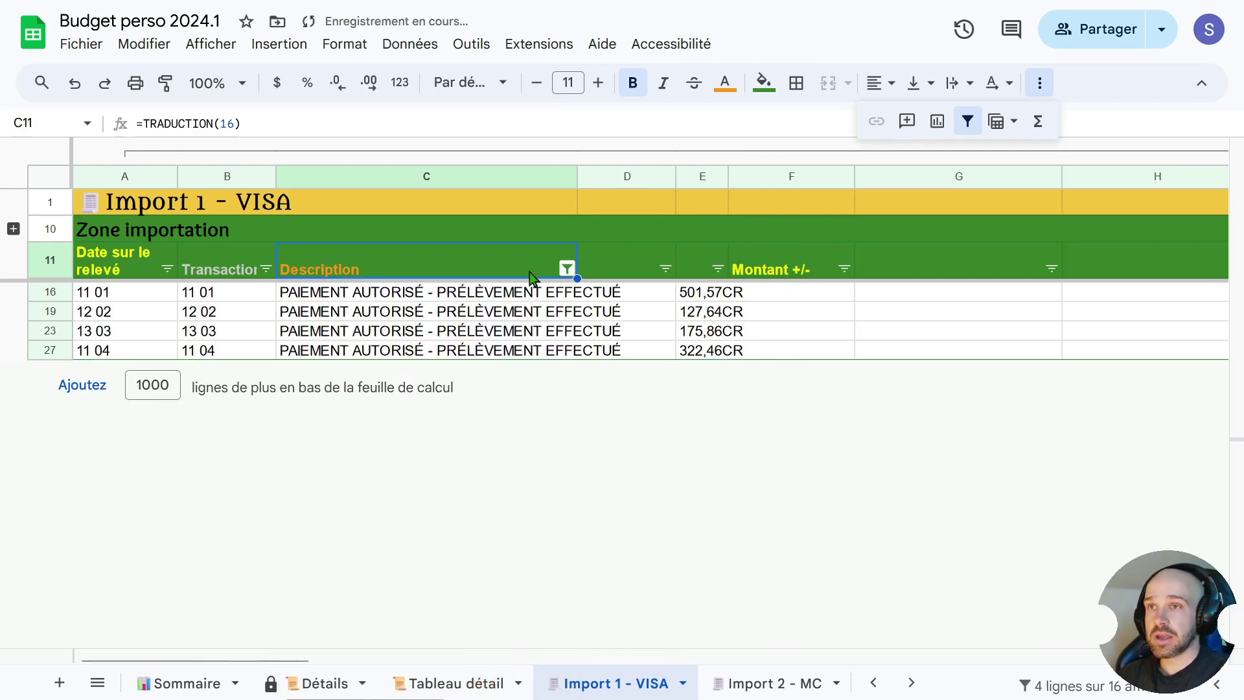
# - Copy the filtered payment amounts from column E into "Montant +/-" on the same rows and clear the originals in column E
pyautogui.moveTo(712, 293); pyautogui.dragTo(713, 350)
pyautogui.hotkey('ctrl', 'c')
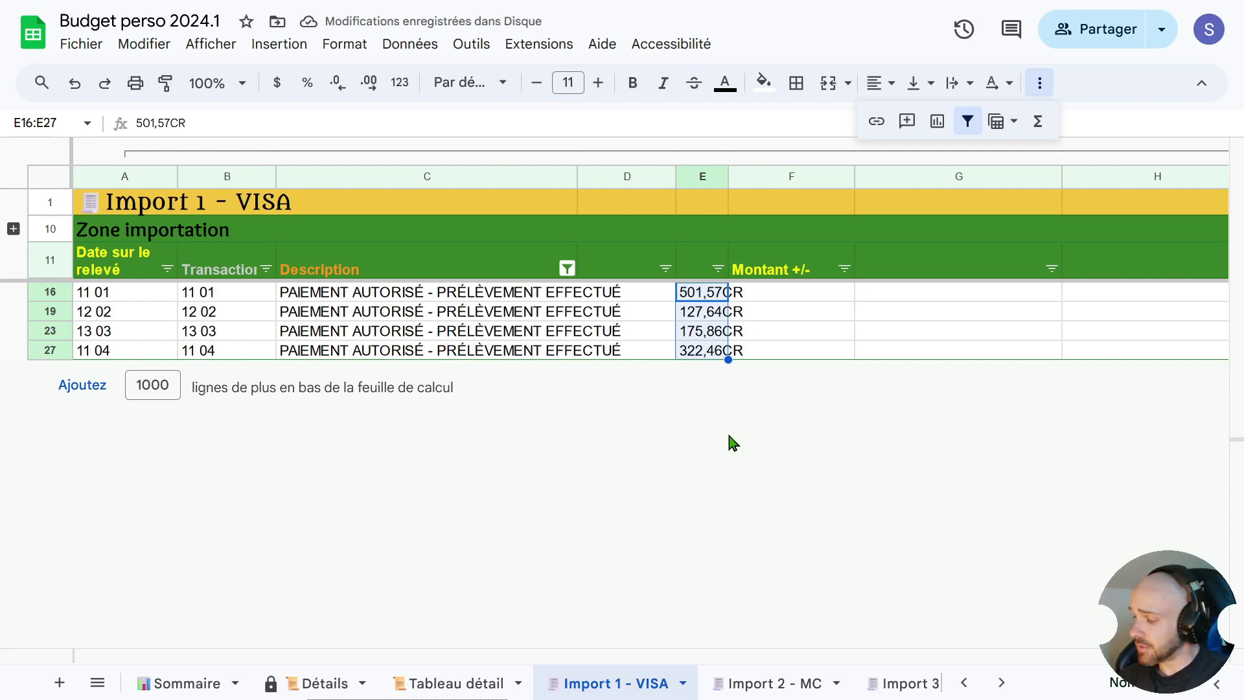
pyautogui.click(770, 299)
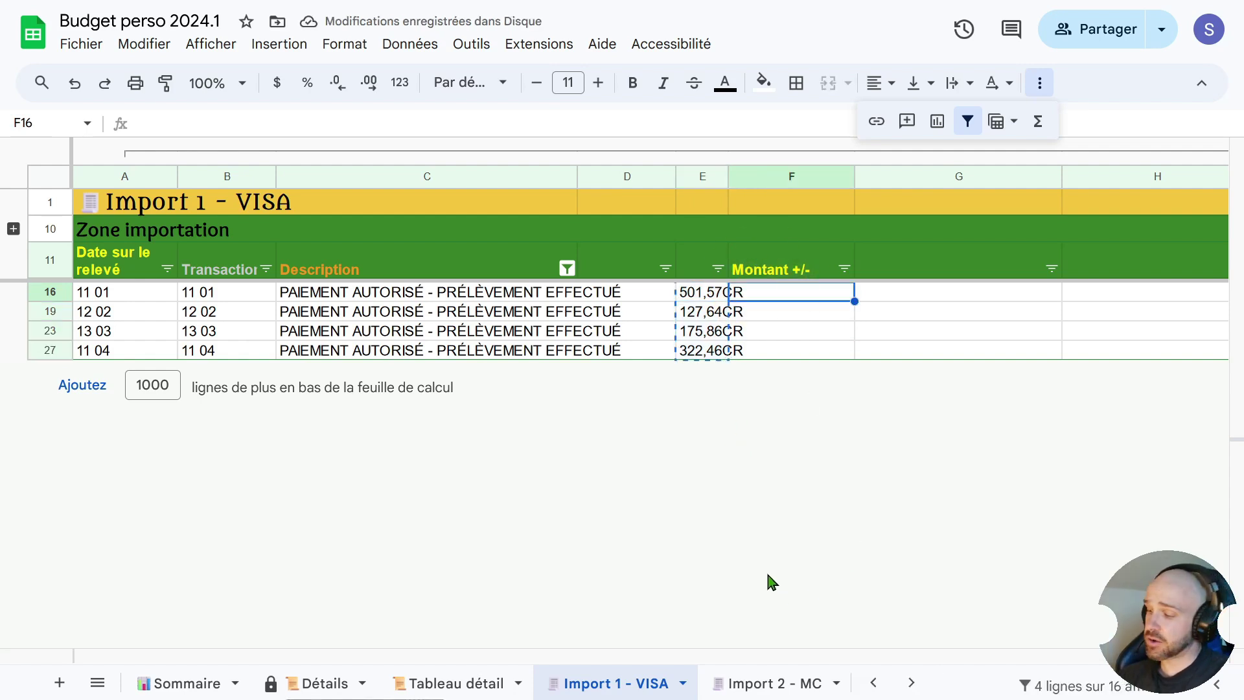
pyautogui.hotkey('ctrl', 'v')
pyautogui.moveTo(700, 293); pyautogui.dragTo(710, 394)
pyautogui.press('Delete')
pyautogui.press('Right')
pyautogui.press('Down')
pyautogui.press('Down')
pyautogui.press('Down')
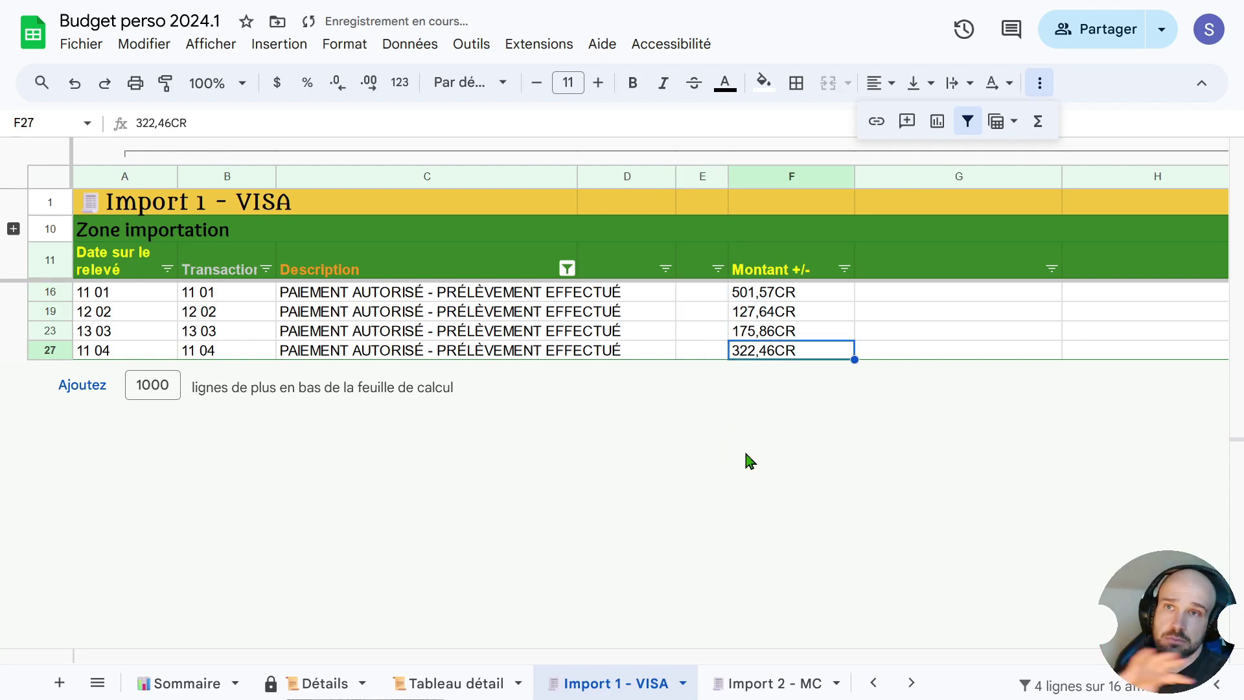
# - Select all values again in the Description filter and apply it
pyautogui.click(567, 268)
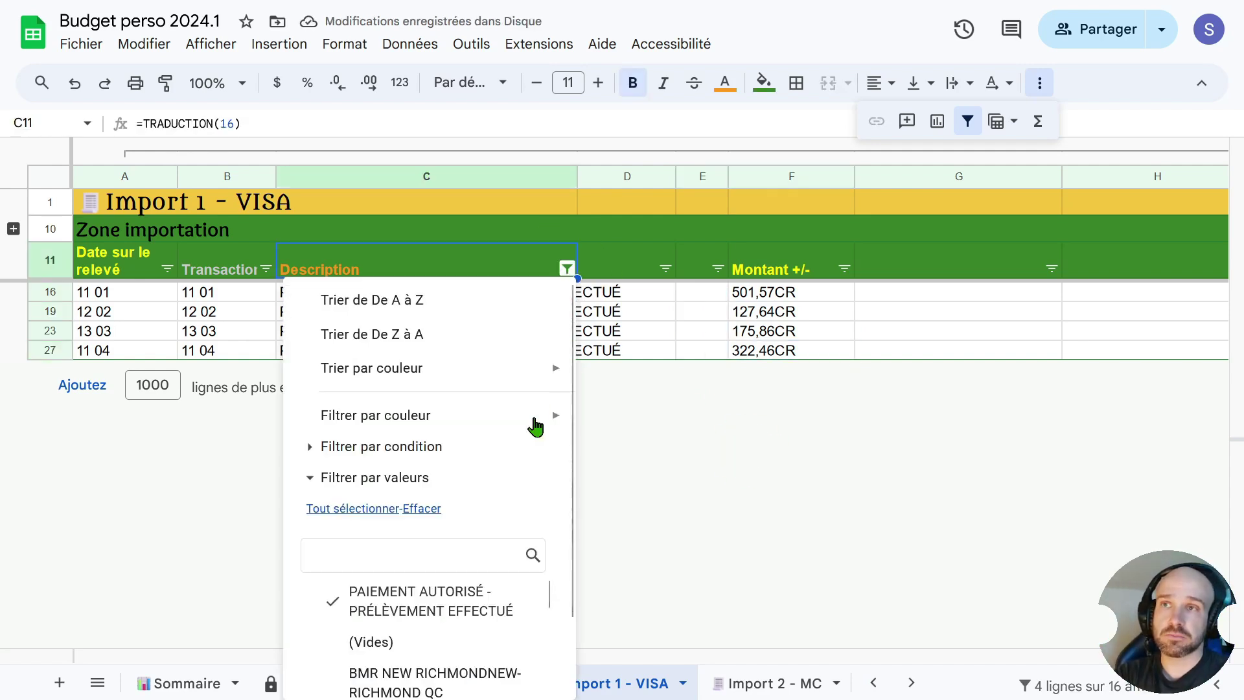
pyautogui.click(378, 512)
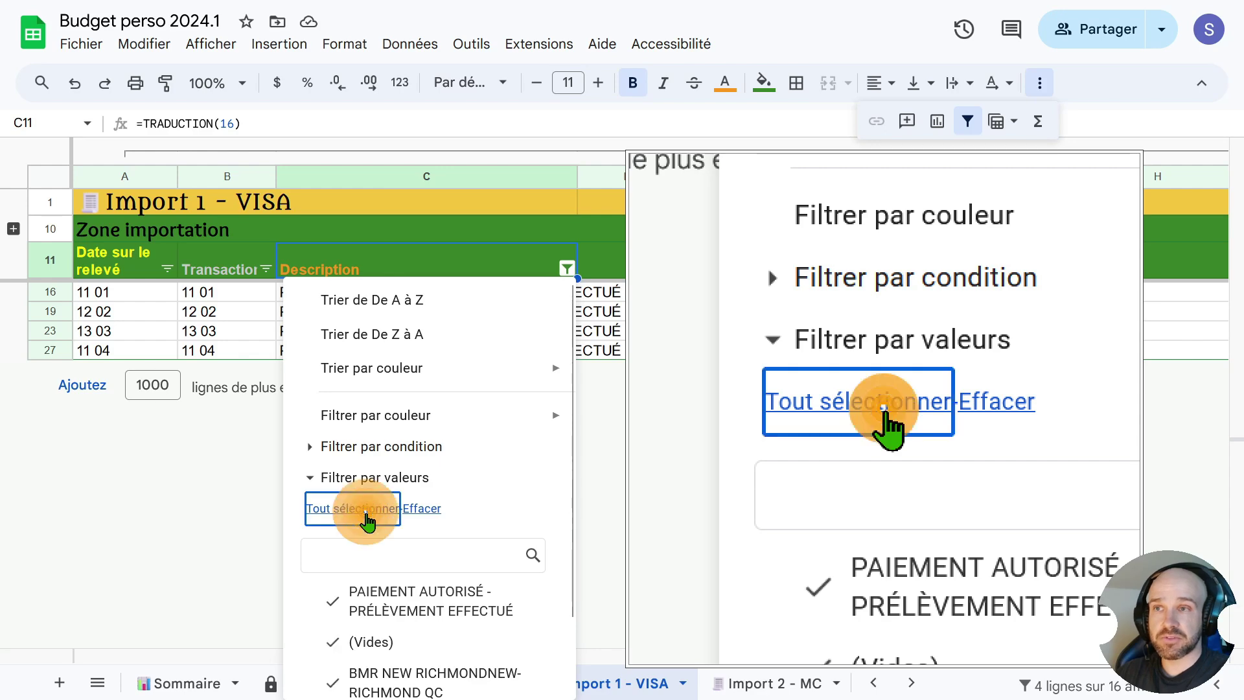
pyautogui.scroll(-2, 544, 558)
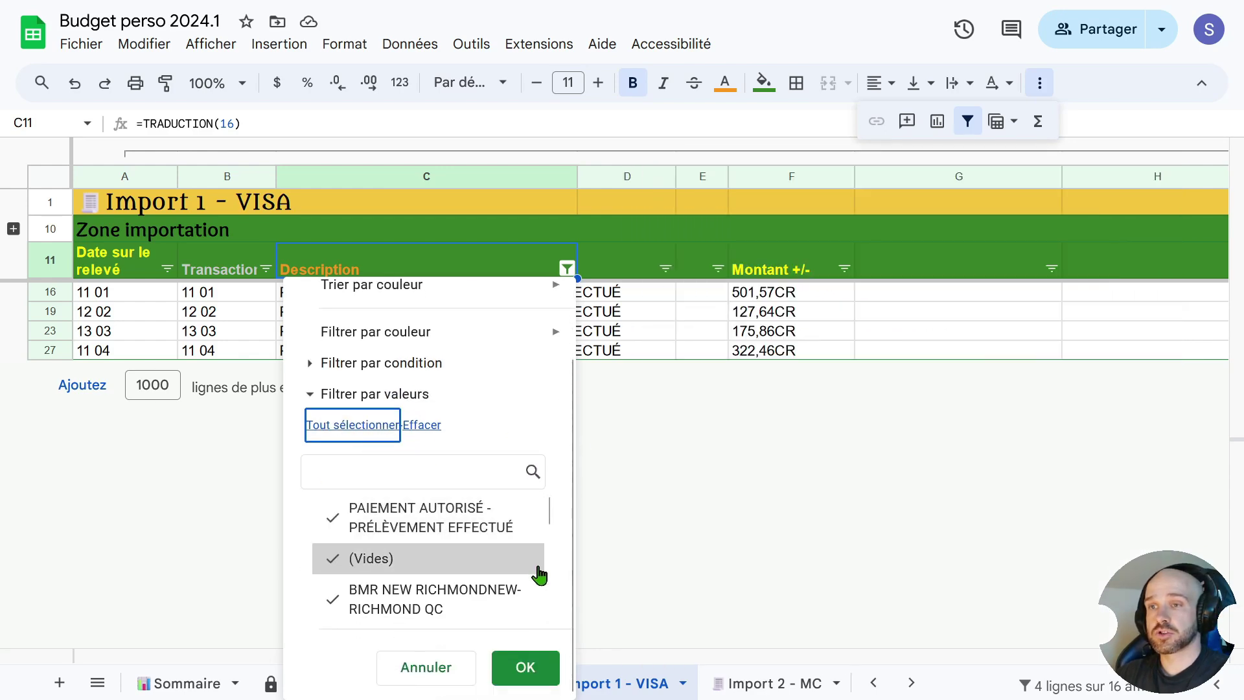
pyautogui.click(525, 664)
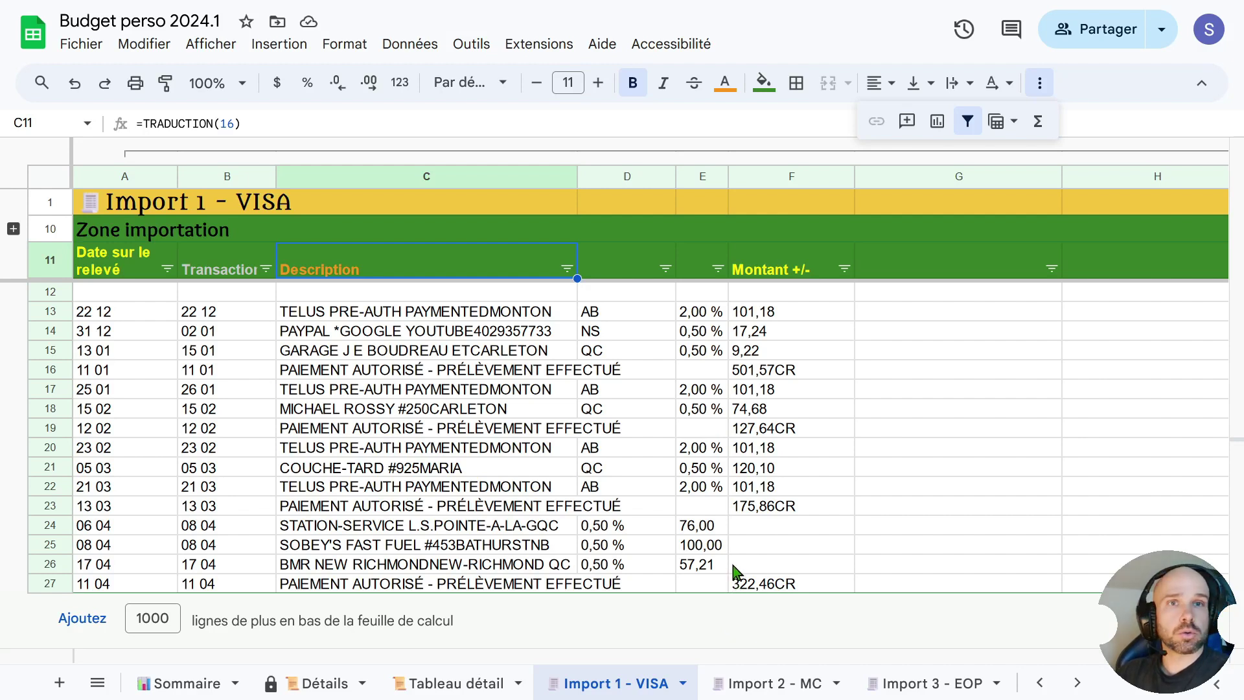
# - Copy the amounts in E24:E26 into F24:F26 under "Montant +/-" and clear the originals in column E
pyautogui.moveTo(697, 526); pyautogui.dragTo(702, 565)
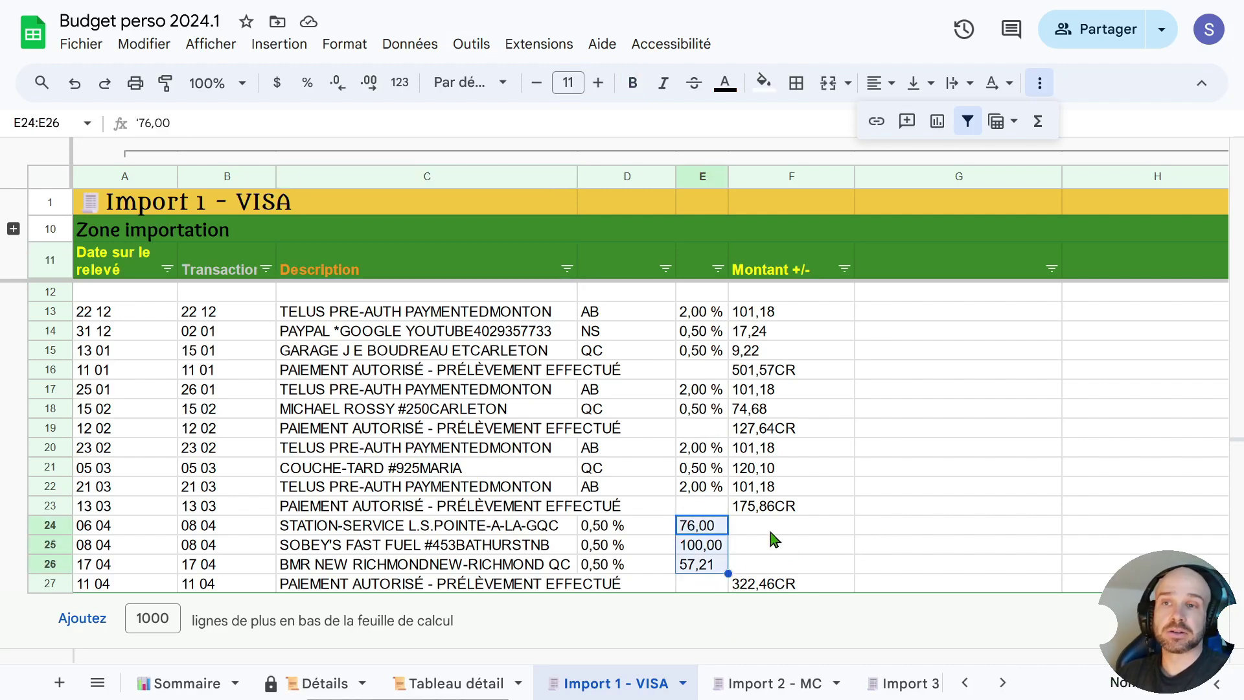
pyautogui.moveTo(770, 529); pyautogui.dragTo(784, 563)
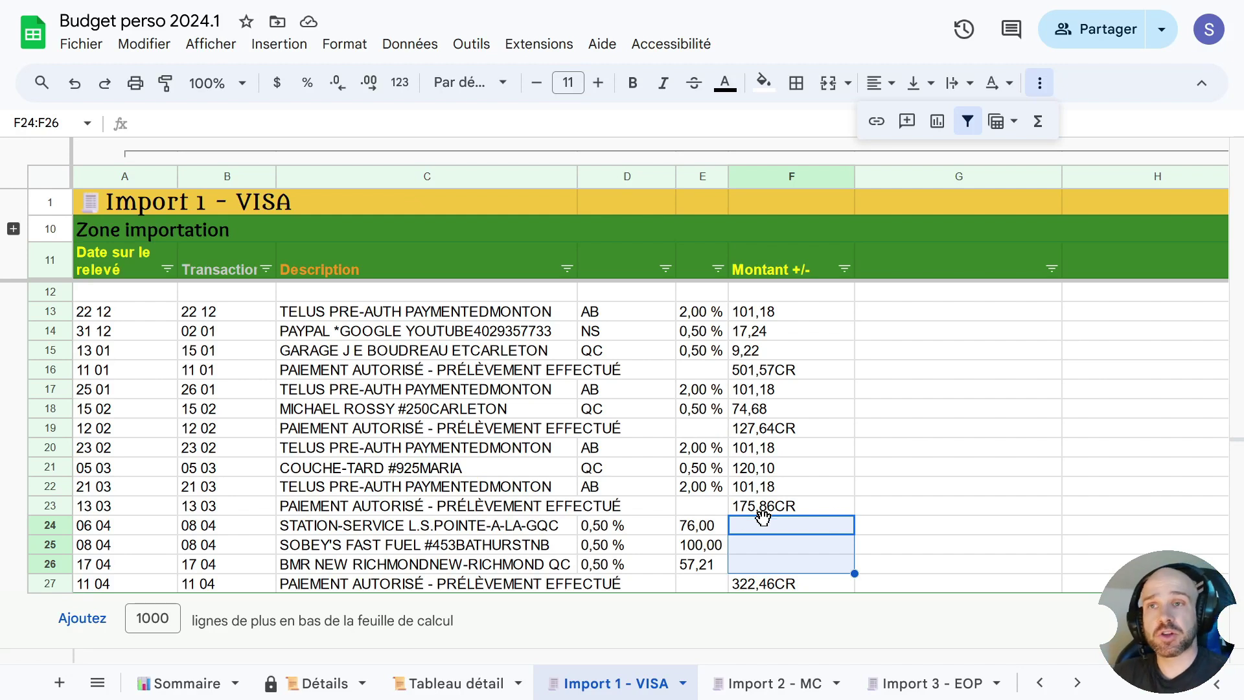
pyautogui.moveTo(699, 522); pyautogui.dragTo(694, 563)
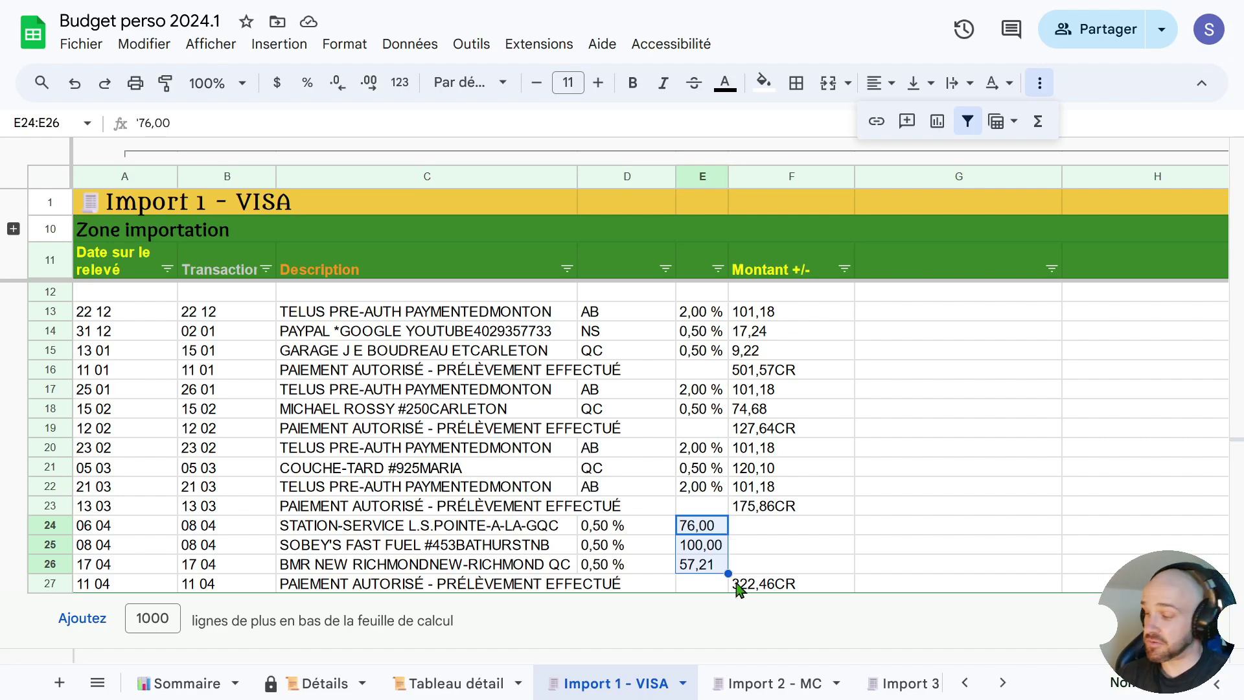
pyautogui.moveTo(703, 525); pyautogui.dragTo(713, 567)
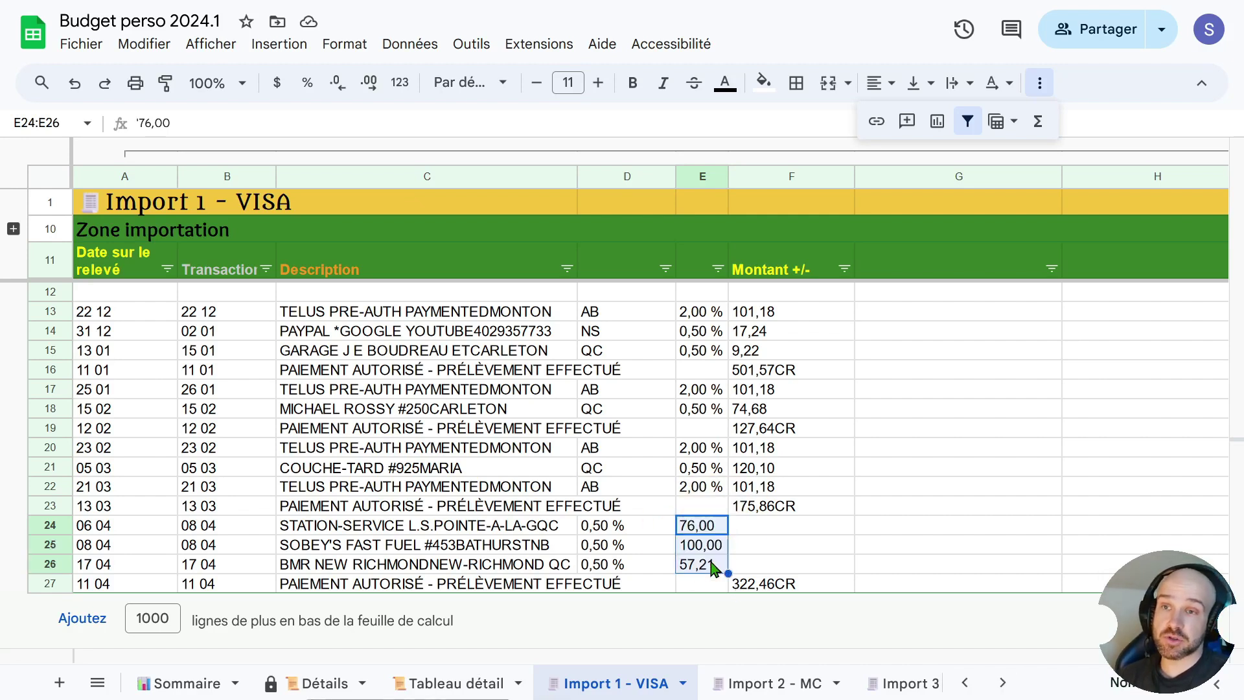
pyautogui.hotkey('ctrl', 'c')
pyautogui.click(753, 528)
pyautogui.hotkey('ctrl', 'v')
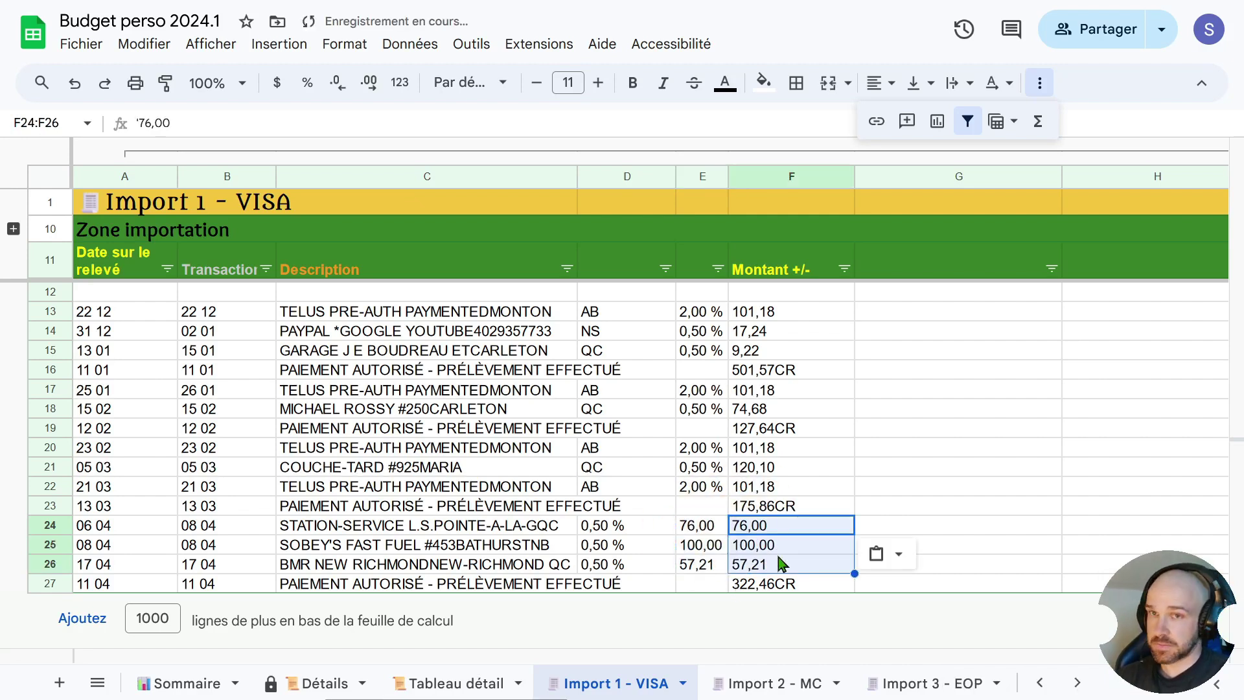
pyautogui.moveTo(699, 526); pyautogui.dragTo(700, 565)
pyautogui.press('Delete')
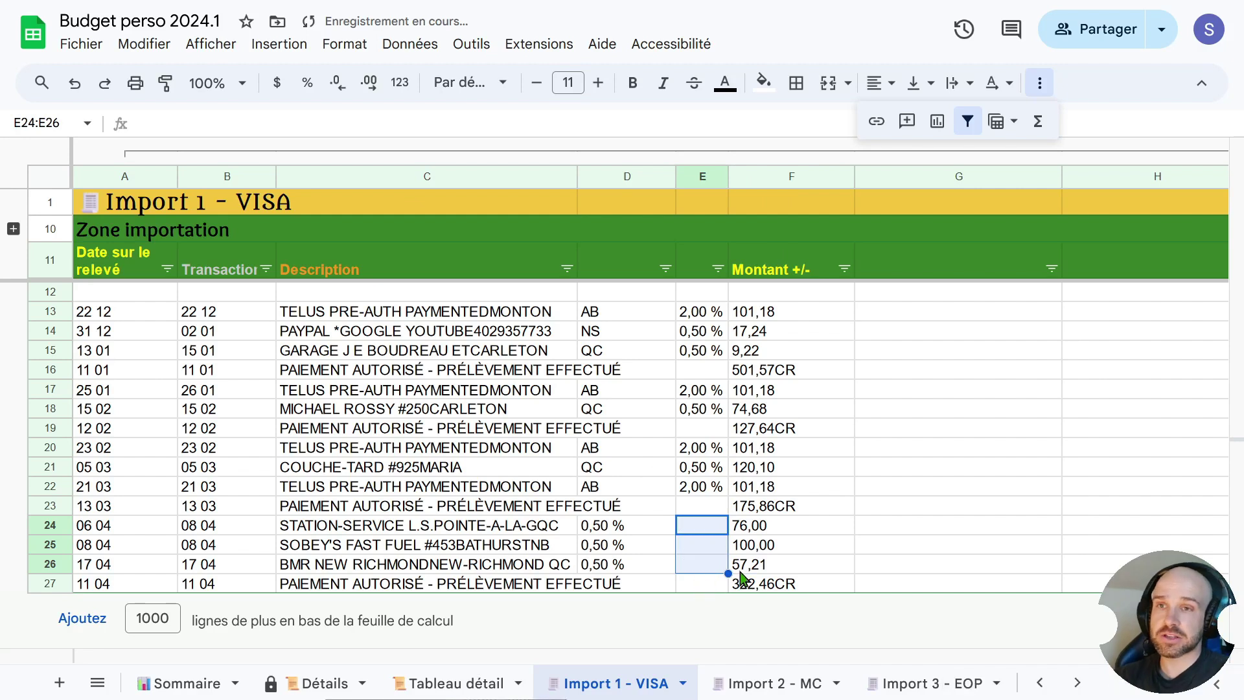
pyautogui.click(790, 545)
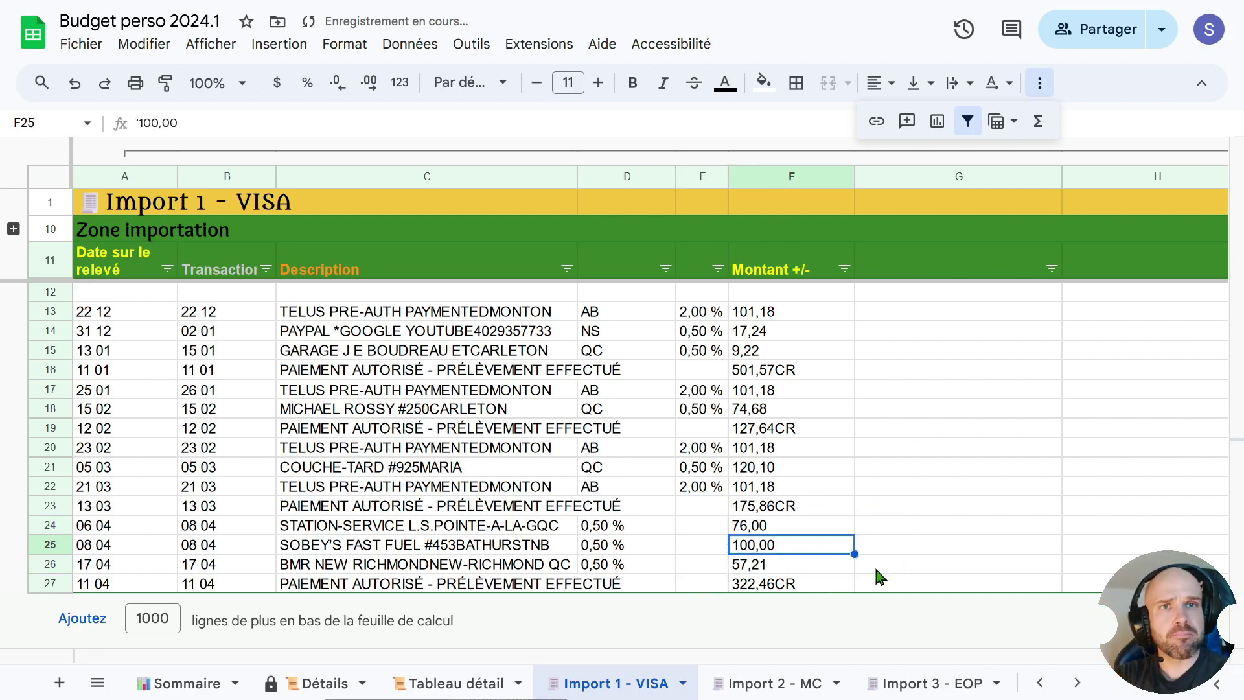
pyautogui.click(912, 532)
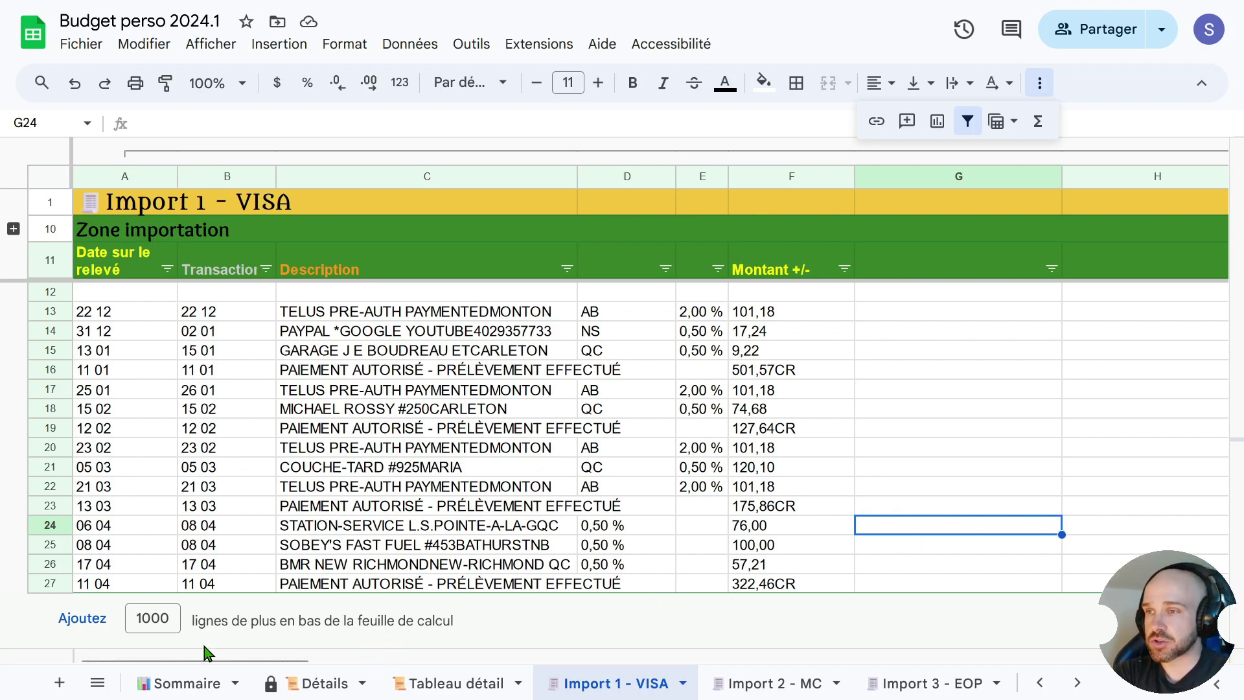
pyautogui.moveTo(212, 667); pyautogui.dragTo(305, 671)
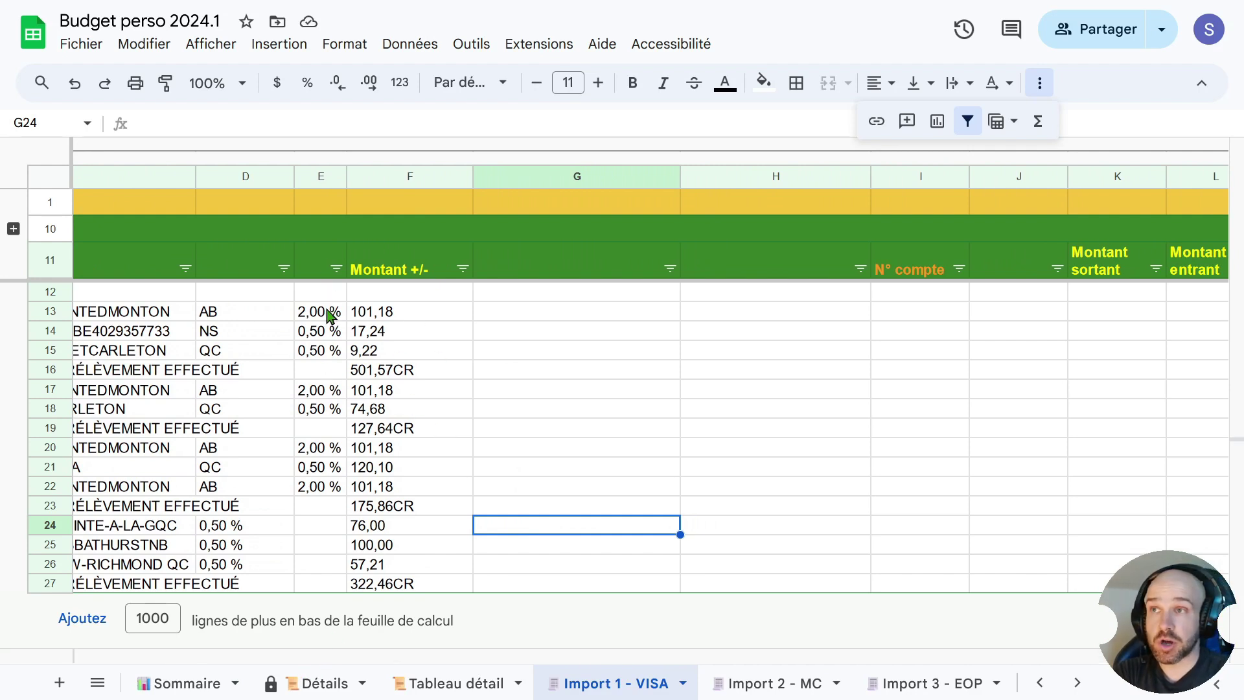
pyautogui.moveTo(329, 315); pyautogui.dragTo(327, 526)
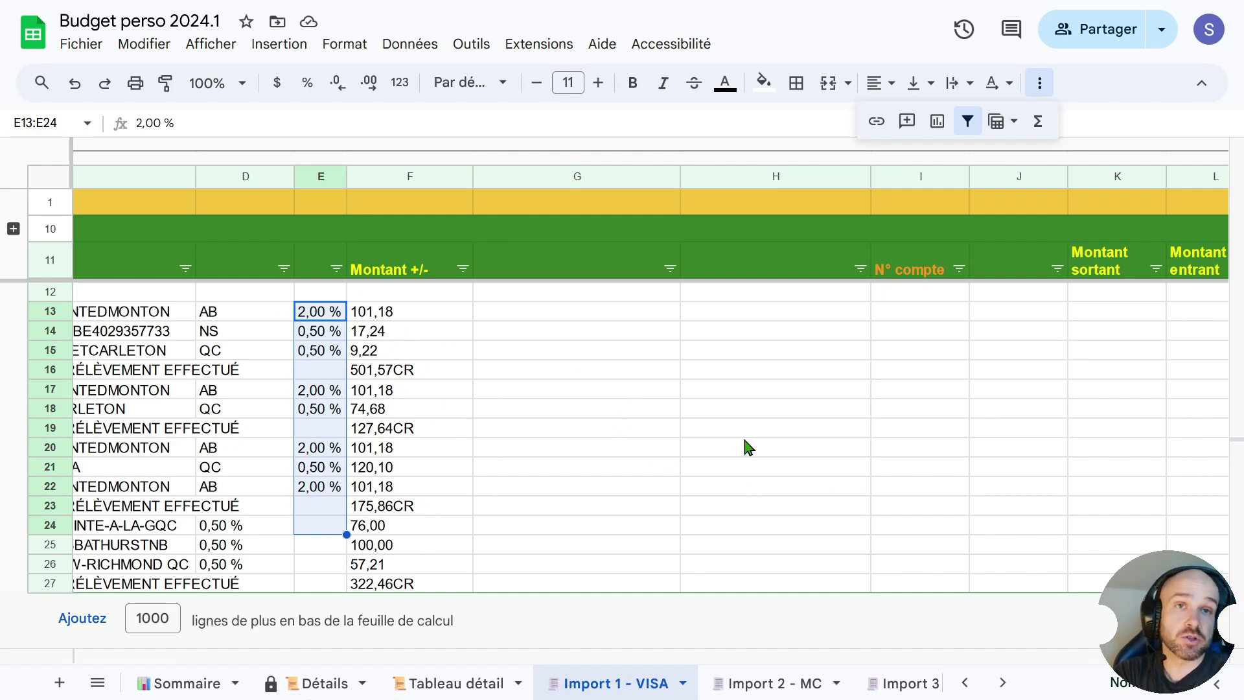
pyautogui.click(609, 531)
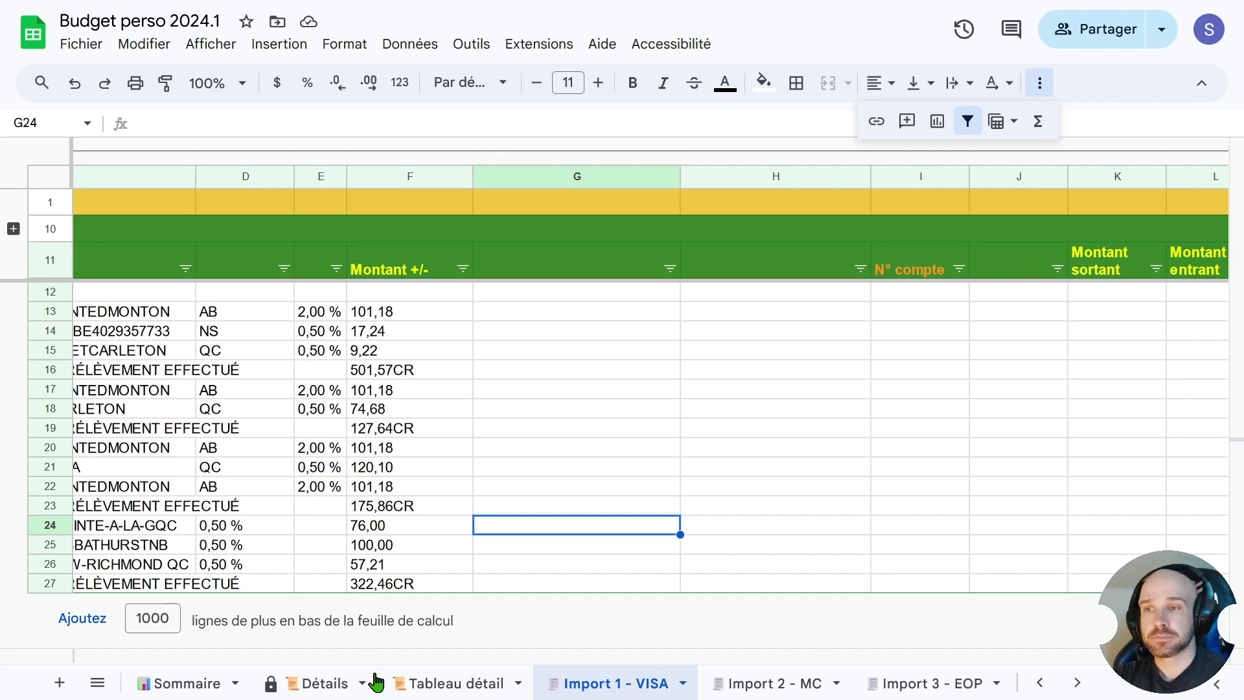
# - Copy the formula row N12:AI12, from Date to Importance, and paste it down through row 27
pyautogui.moveTo(327, 659); pyautogui.dragTo(631, 660)
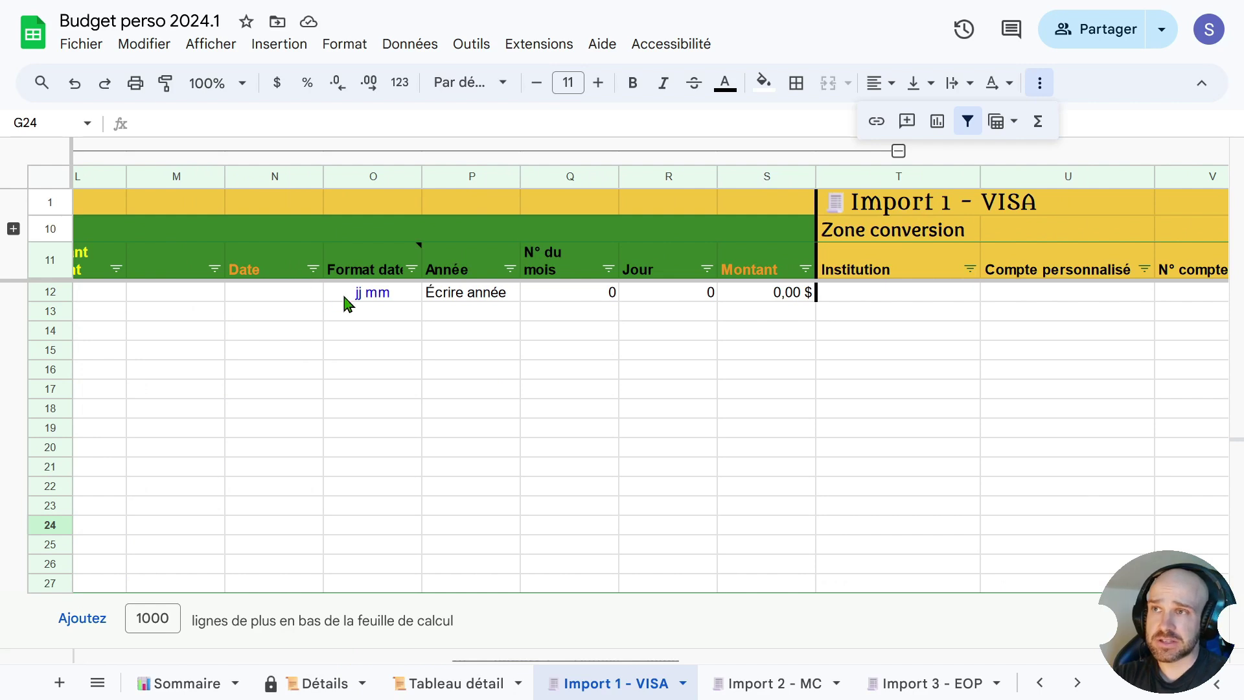
pyautogui.click(241, 289)
pyautogui.moveTo(272, 297); pyautogui.dragTo(826, 303)
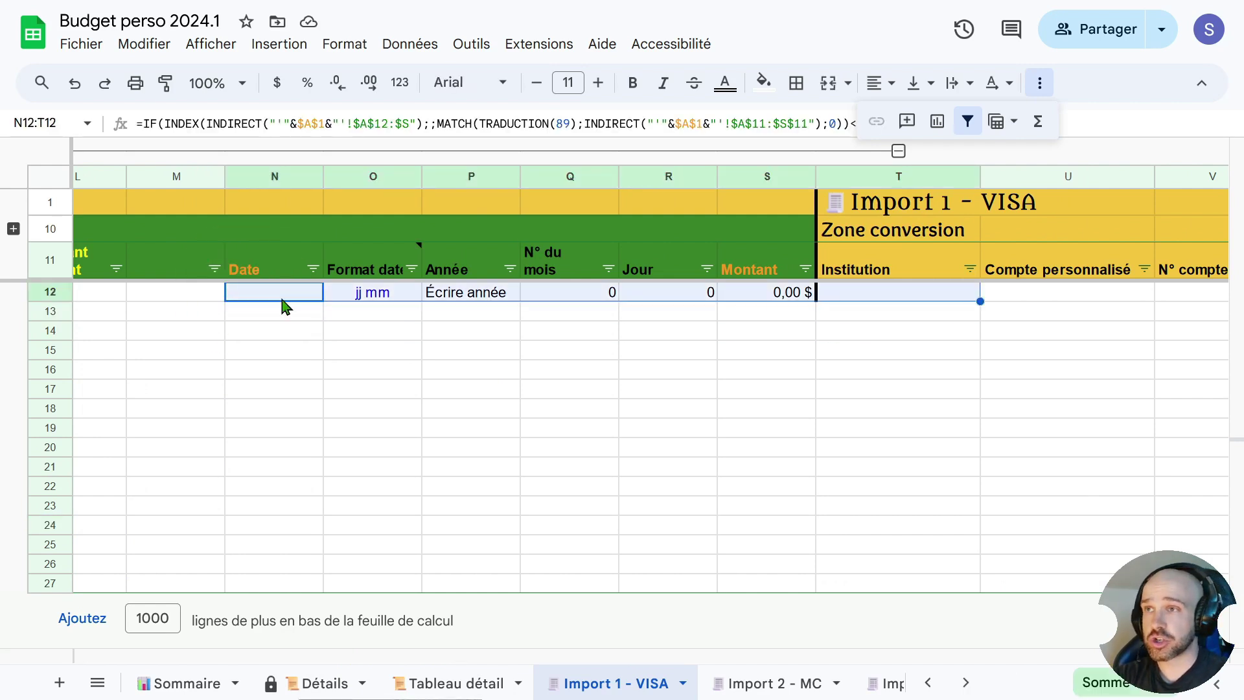
pyautogui.click(266, 299)
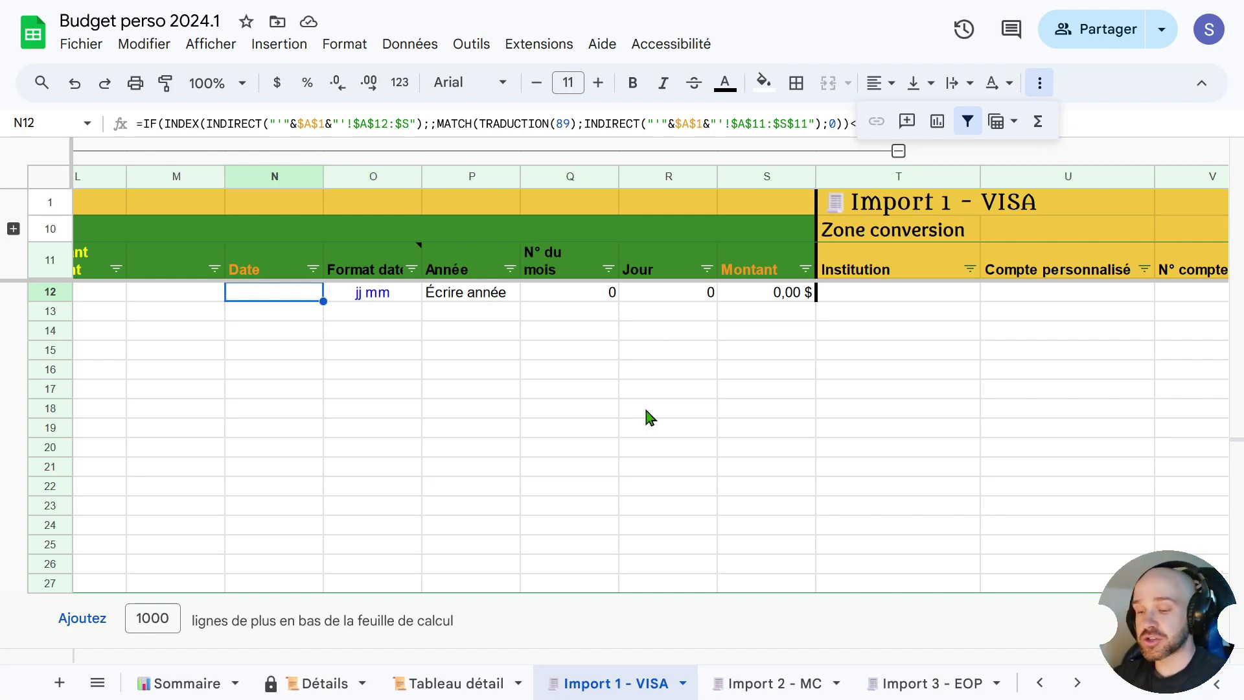
pyautogui.hotkey('shift', 'Right')
pyautogui.hotkey('shift', 'Right')
pyautogui.hotkey('shift', 'Right')
pyautogui.hotkey('shift', 'Right')
pyautogui.hotkey('shift', 'Right')
pyautogui.hotkey('shift', 'Right')
pyautogui.hotkey('shift', 'Right')
pyautogui.hotkey('shift', 'Right')
pyautogui.hotkey('shift', 'Right')
pyautogui.hotkey('shift', 'Right')
pyautogui.hotkey('shift', 'Right')
pyautogui.hotkey('shift', 'Right')
pyautogui.hotkey('shift', 'Right')
pyautogui.hotkey('shift', 'Right')
pyautogui.hotkey('shift', 'Right')
pyautogui.hotkey('shift', 'Right')
pyautogui.hotkey('shift', 'Right')
pyautogui.hotkey('shift', 'Right')
pyautogui.hotkey('shift', 'Right')
pyautogui.hotkey('shift', 'Right')
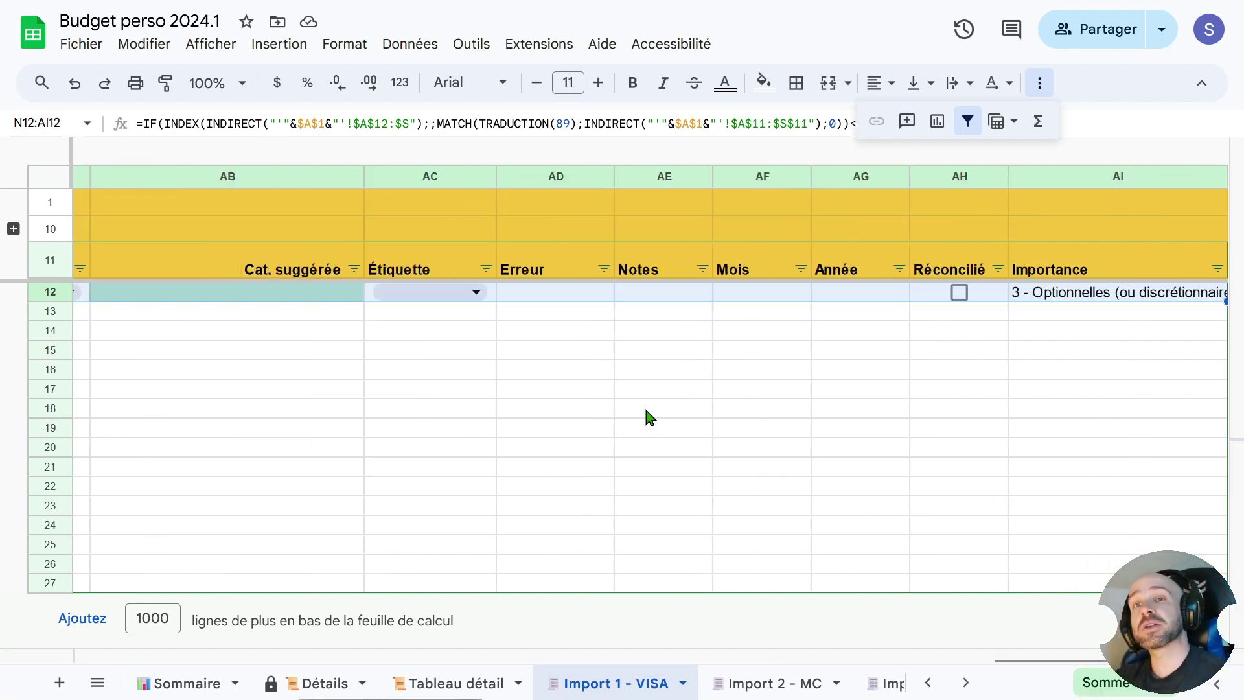
pyautogui.hotkey('ctrl', 'c')
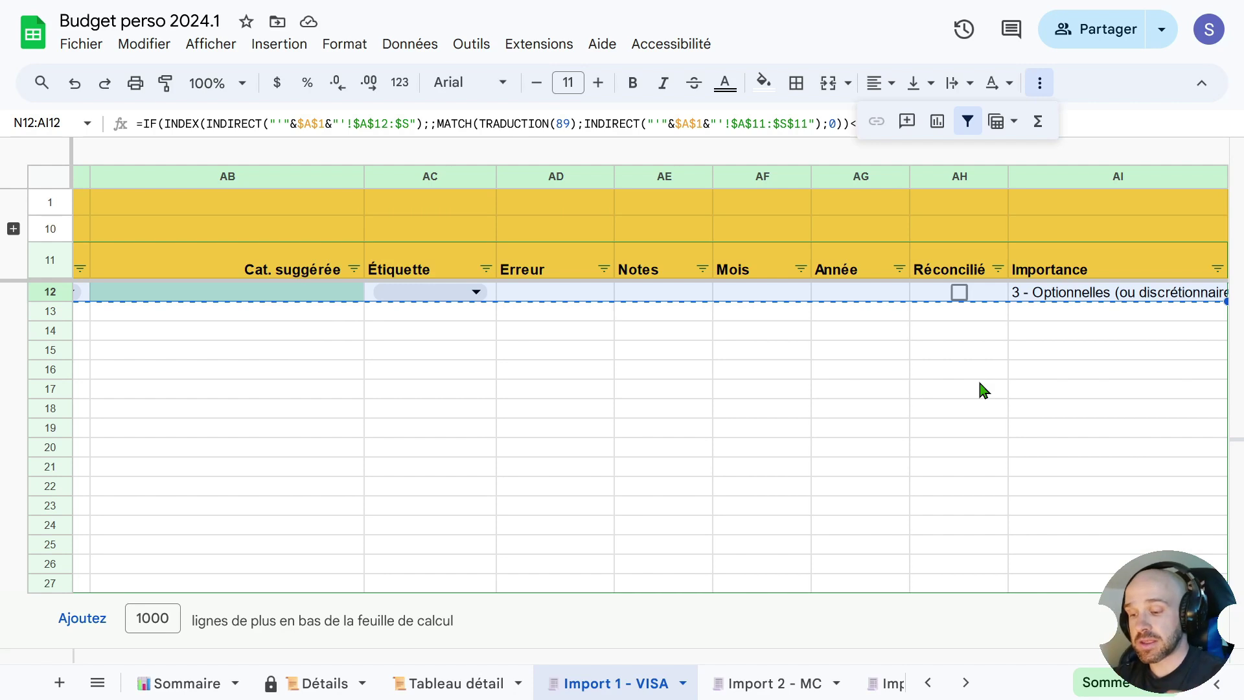
pyautogui.hotkey('ctrl', 'shift', 'Down')
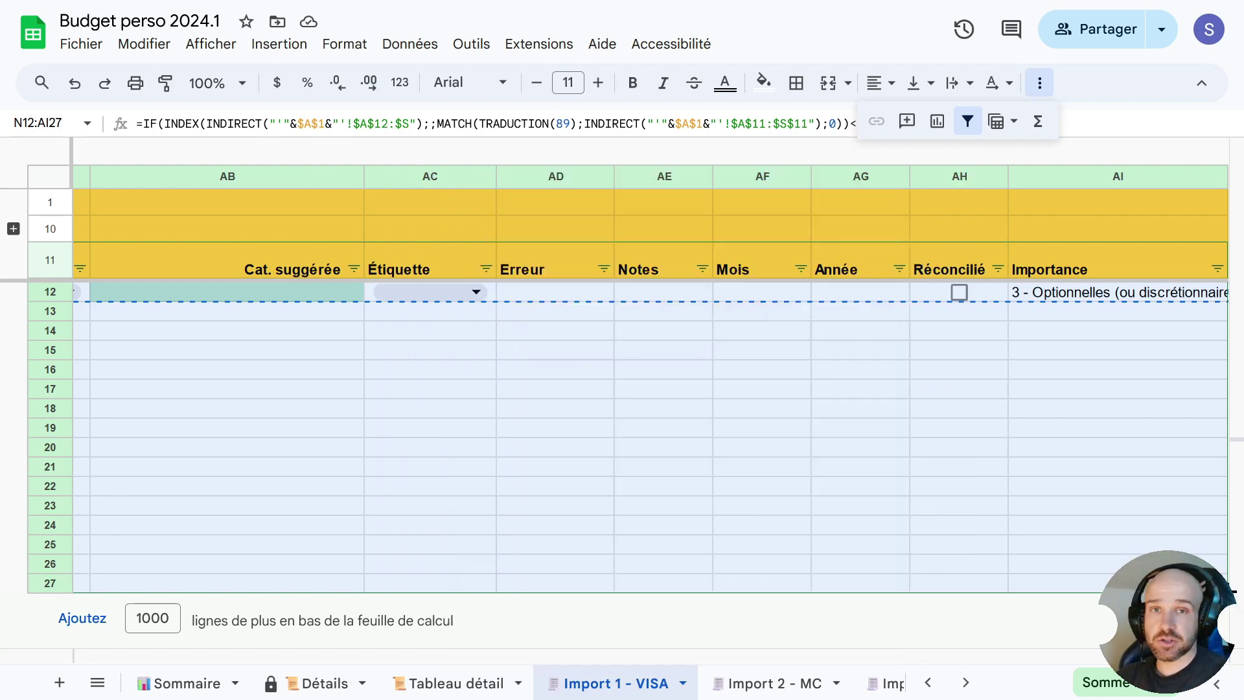
pyautogui.hotkey('ctrl', 'v')
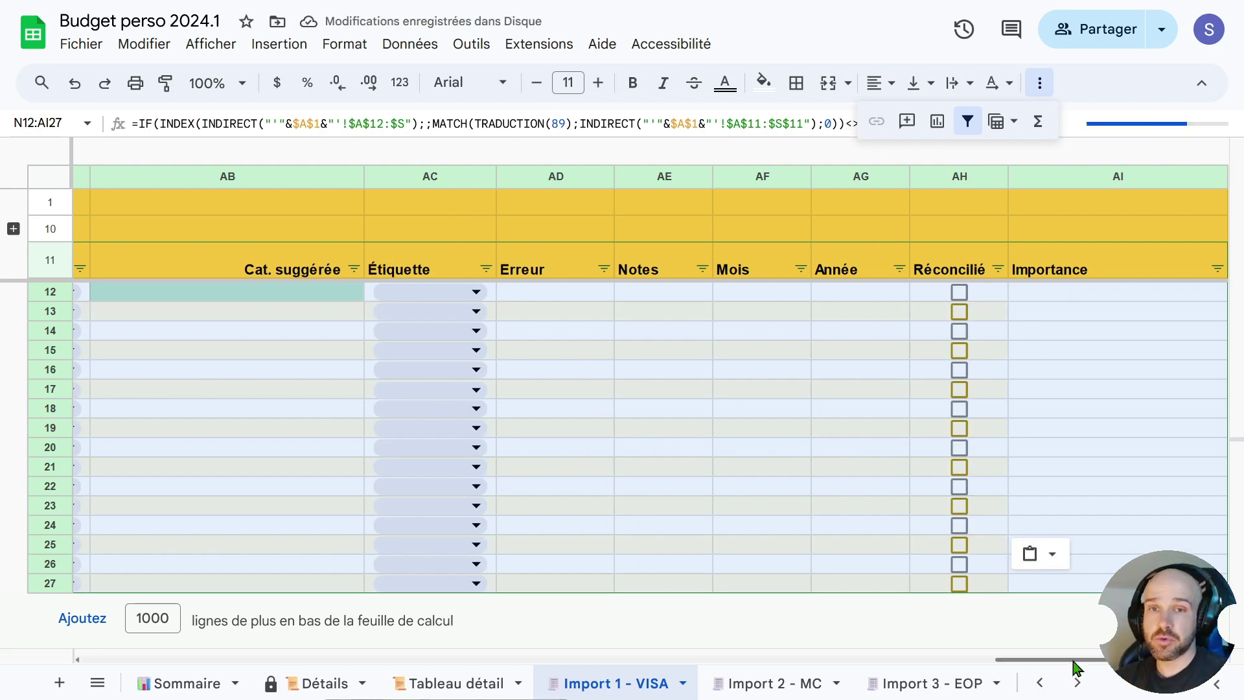
# - Examine the filled conversion columns, the "Format date" formula in O12 and the "Montant +/-" column of the import zone
pyautogui.moveTo(1071, 659); pyautogui.dragTo(588, 644)
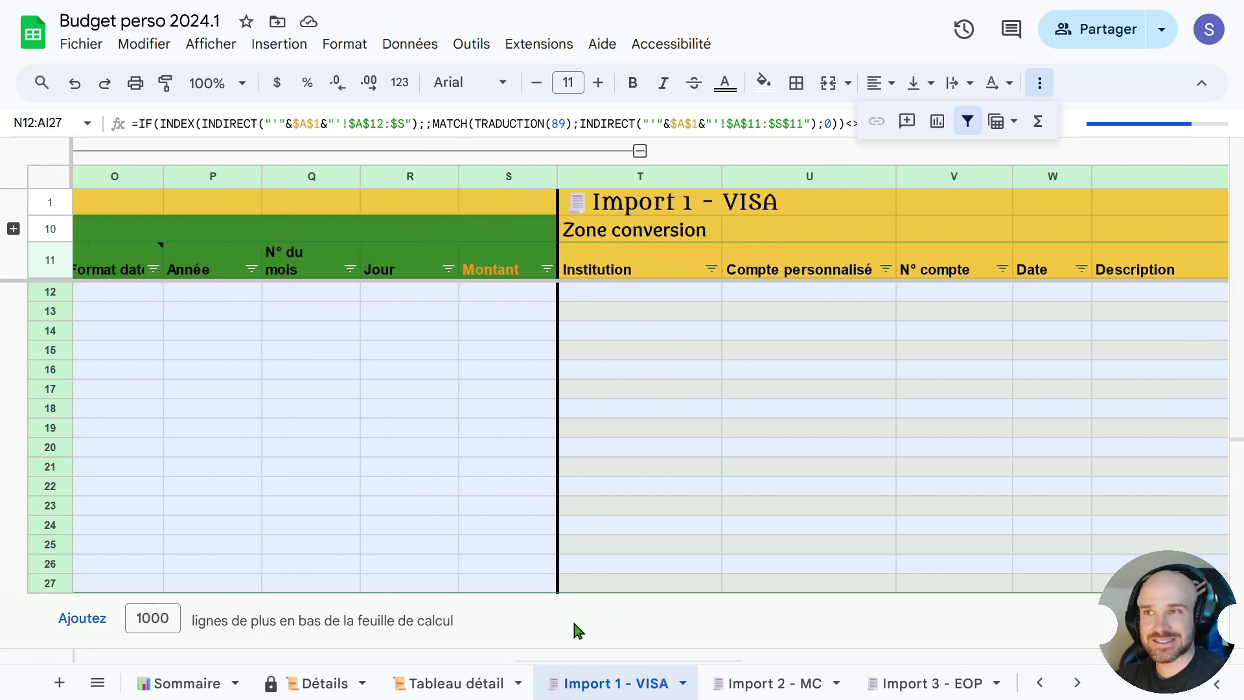
pyautogui.moveTo(612, 665); pyautogui.dragTo(480, 660)
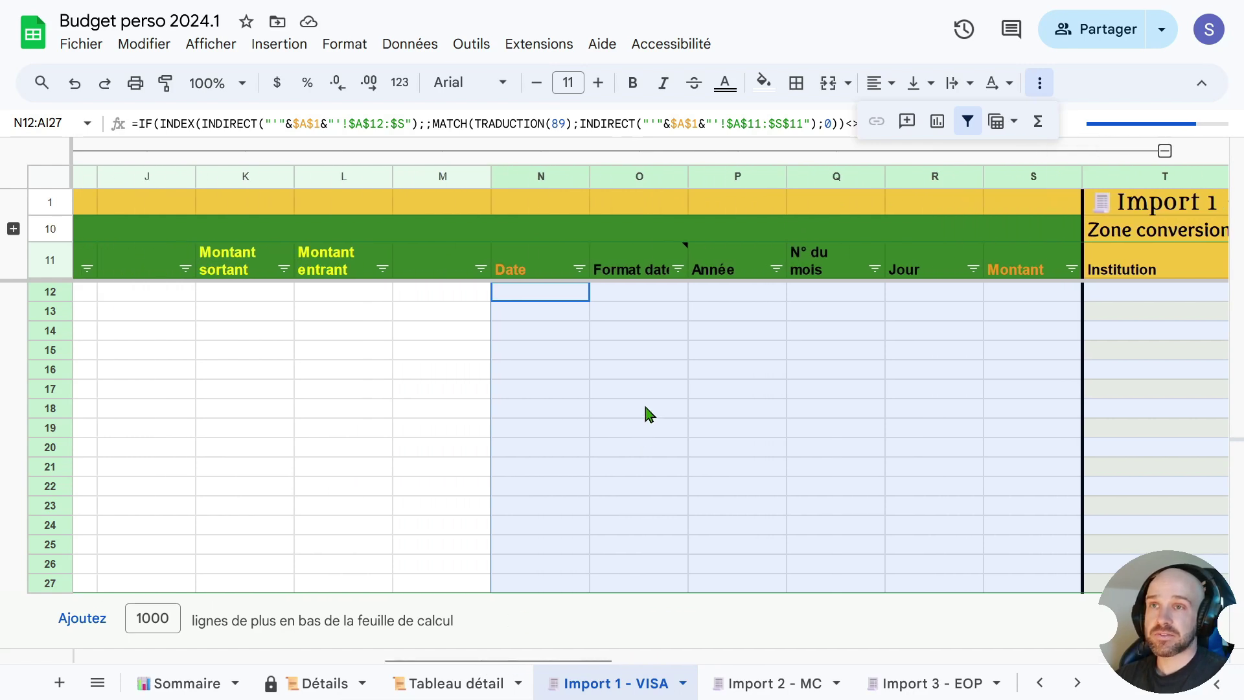
pyautogui.click(627, 297)
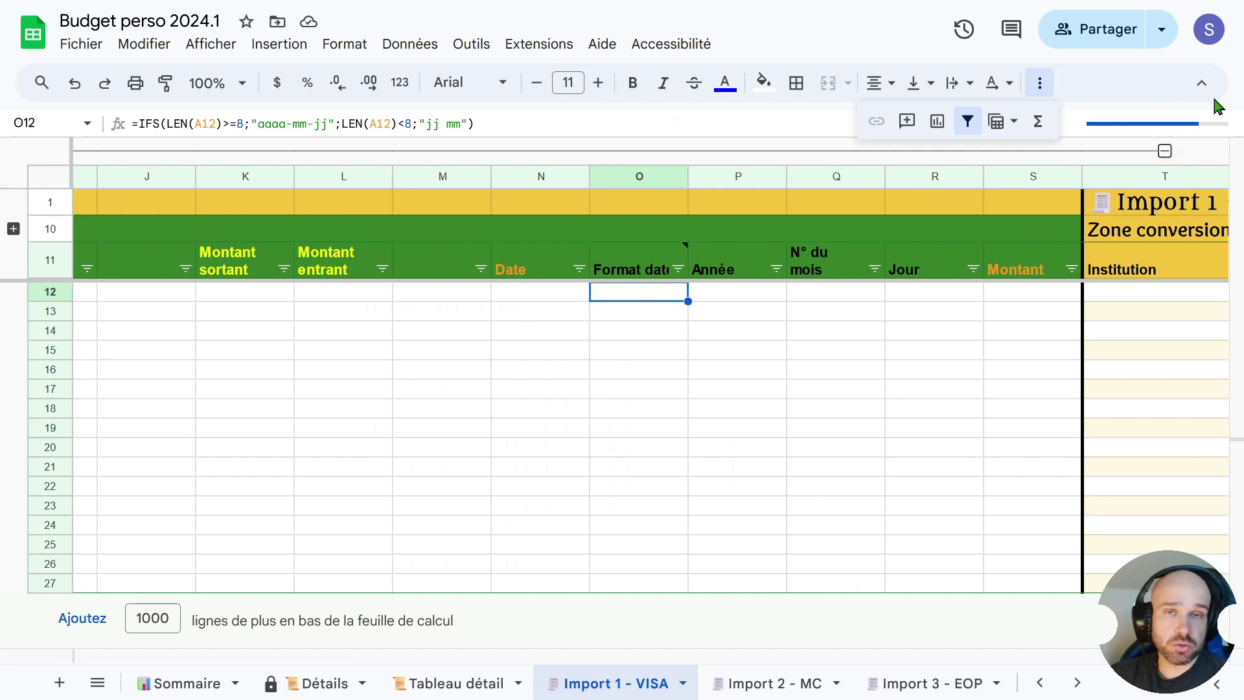
pyautogui.moveTo(654, 659); pyautogui.dragTo(285, 656)
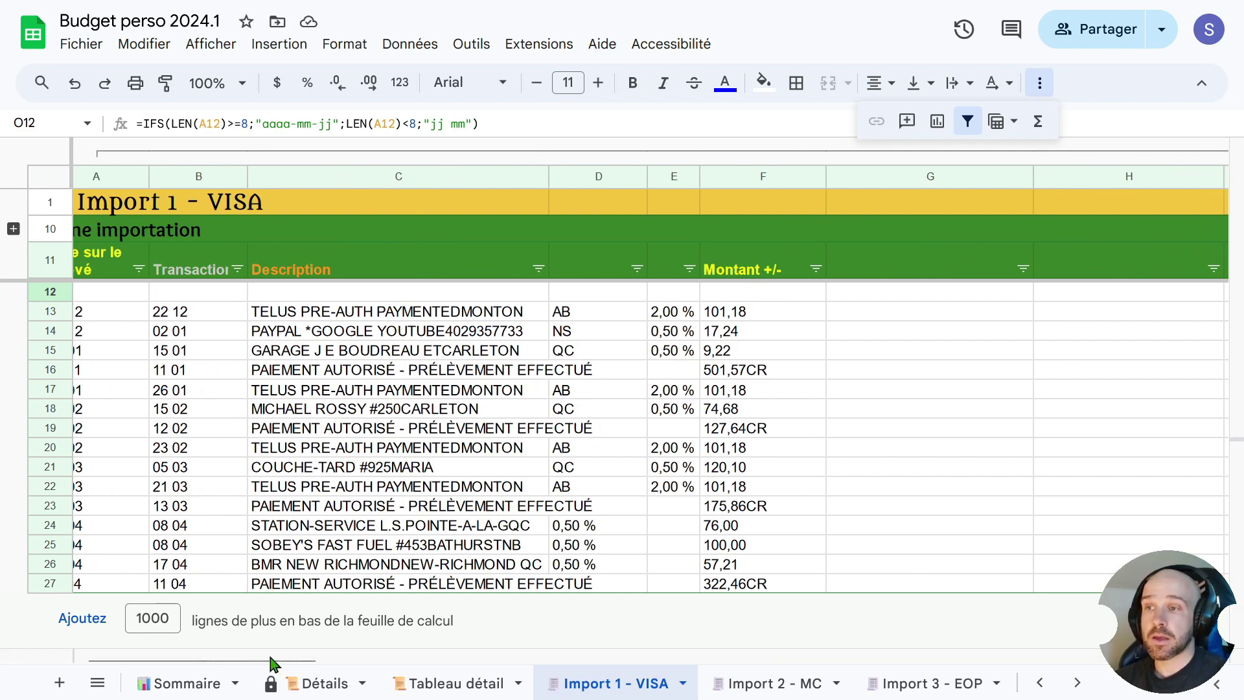
pyautogui.moveTo(272, 667); pyautogui.dragTo(257, 667)
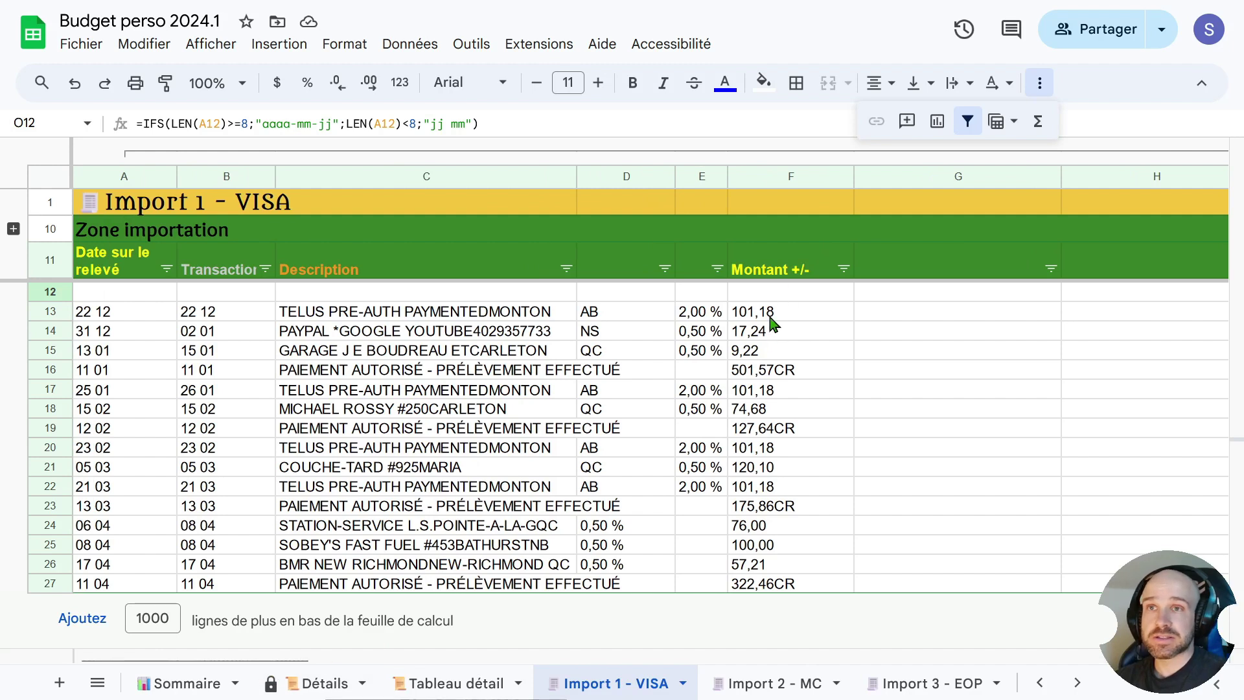
pyautogui.click(797, 268)
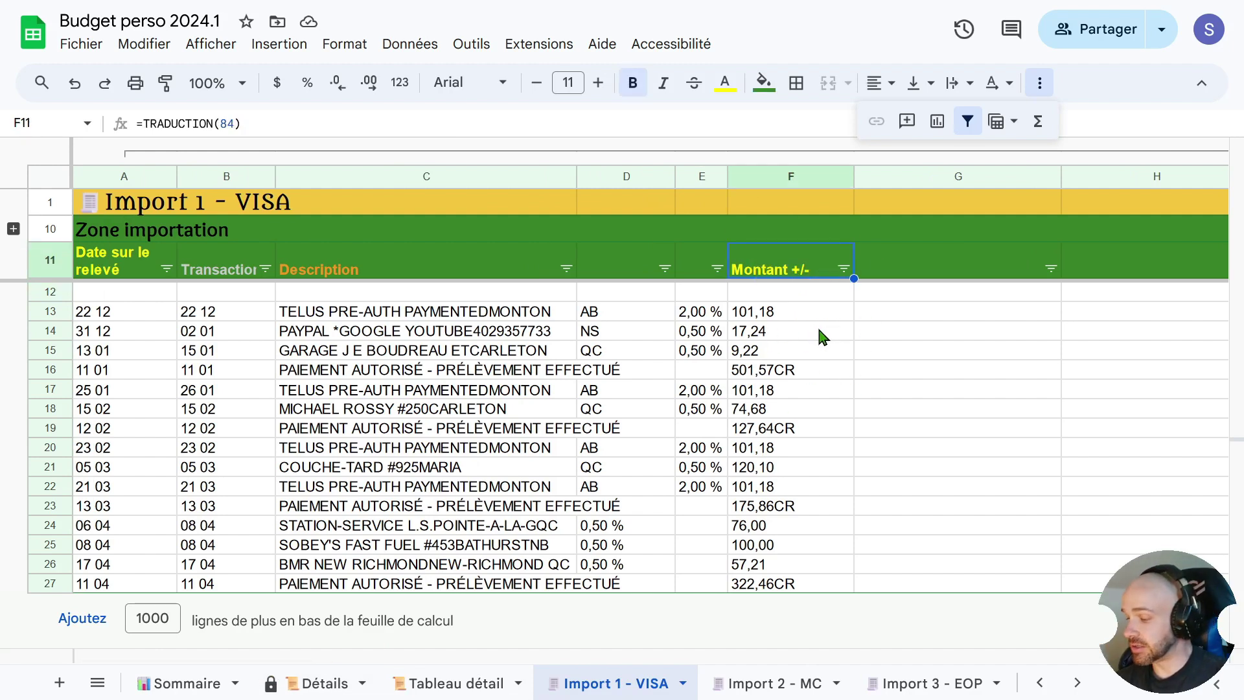
# - Copy the "Montant +/-" header formula from F11 into J11 and clear the original in F11
pyautogui.hotkey('ctrl', 'c')
pyautogui.click(985, 264)
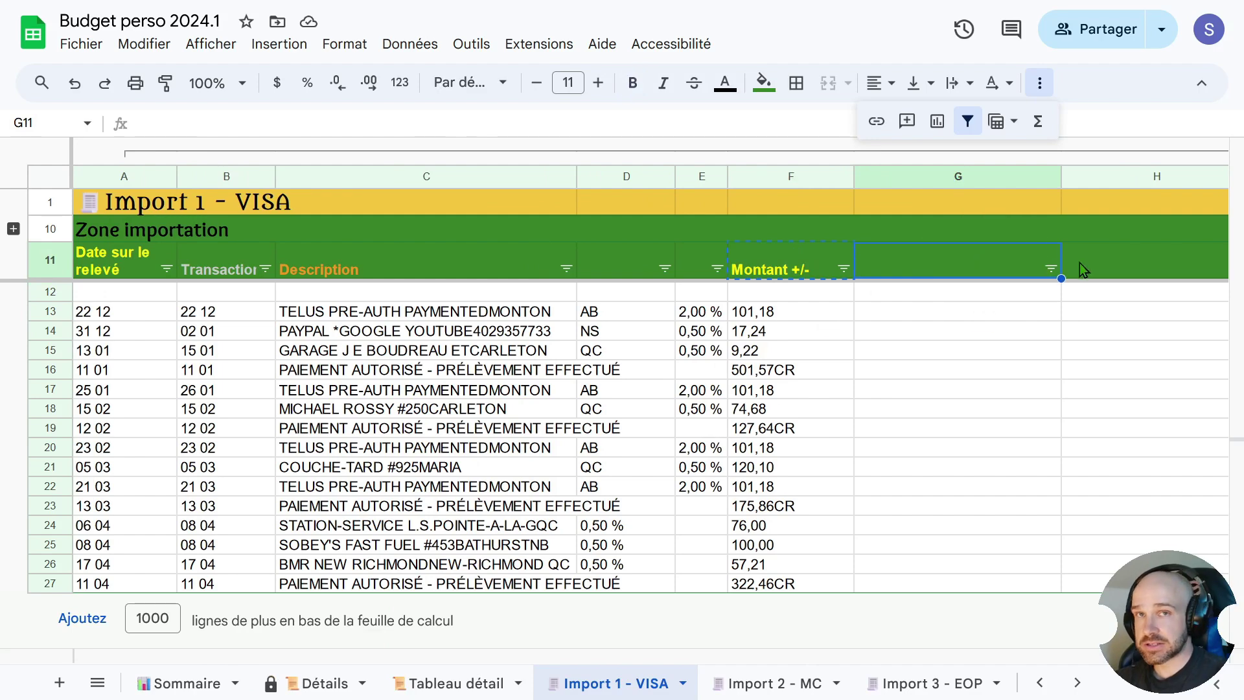
pyautogui.moveTo(297, 660); pyautogui.dragTo(497, 509)
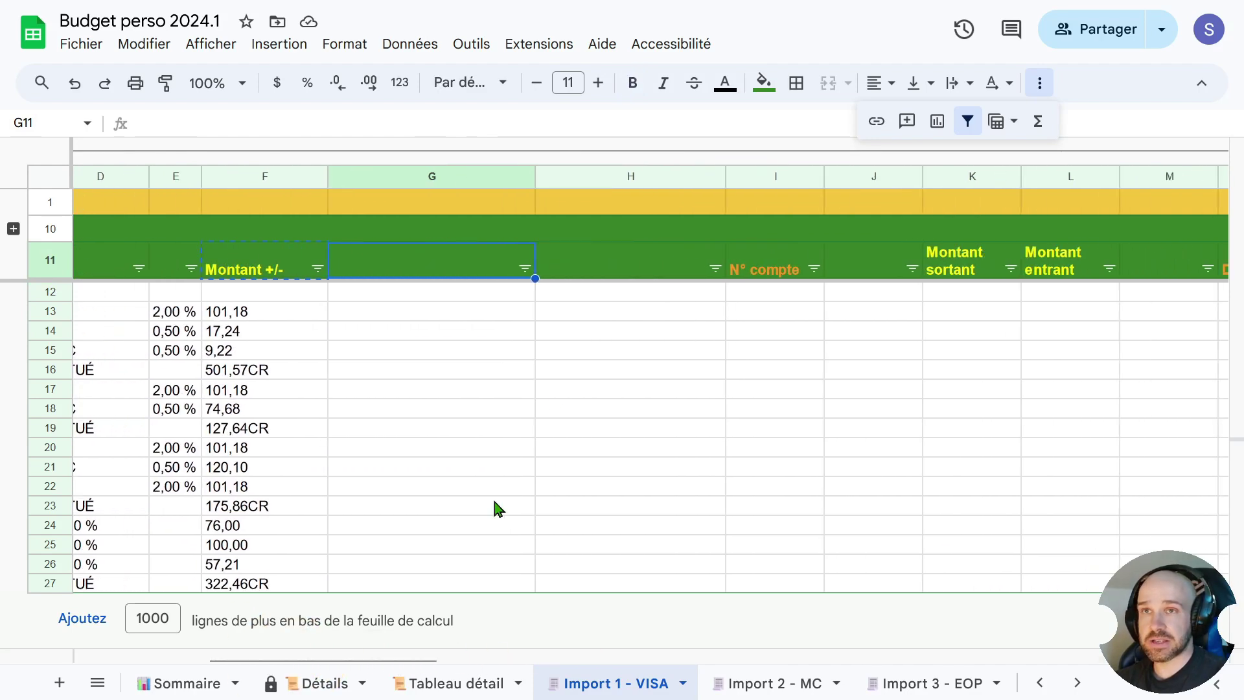
pyautogui.click(846, 266)
pyautogui.hotkey('ctrl', 'v')
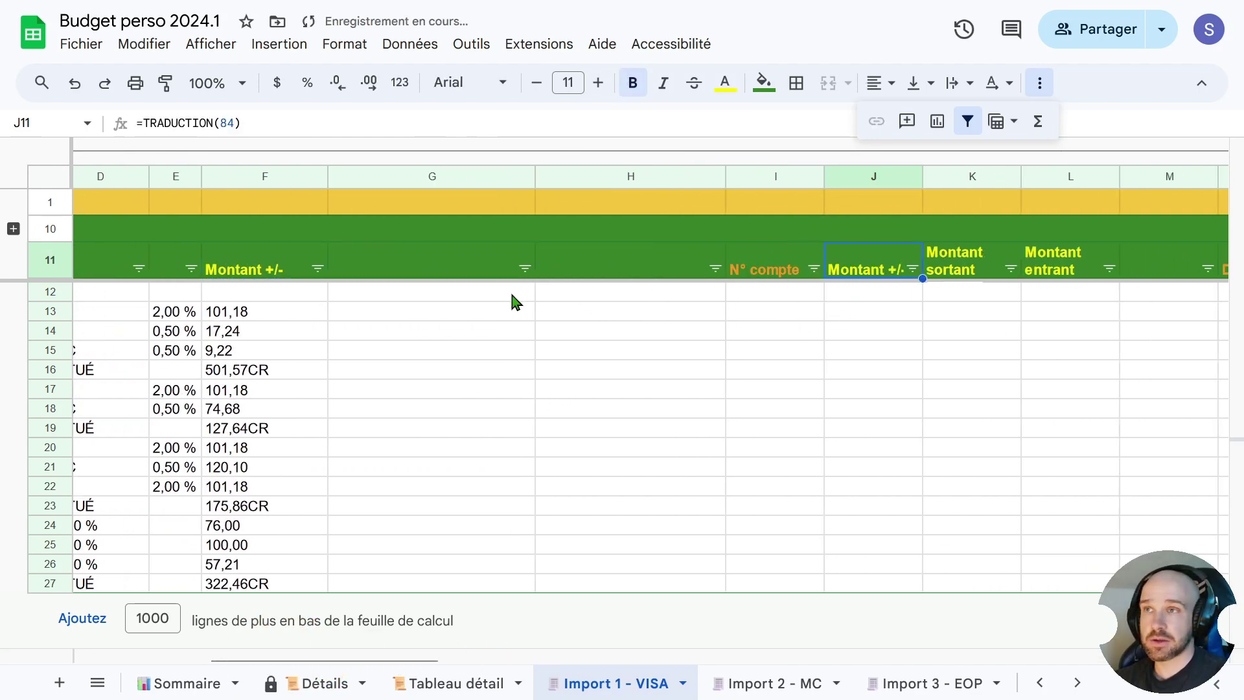
pyautogui.click(238, 260)
pyautogui.press('Delete')
pyautogui.click(441, 368)
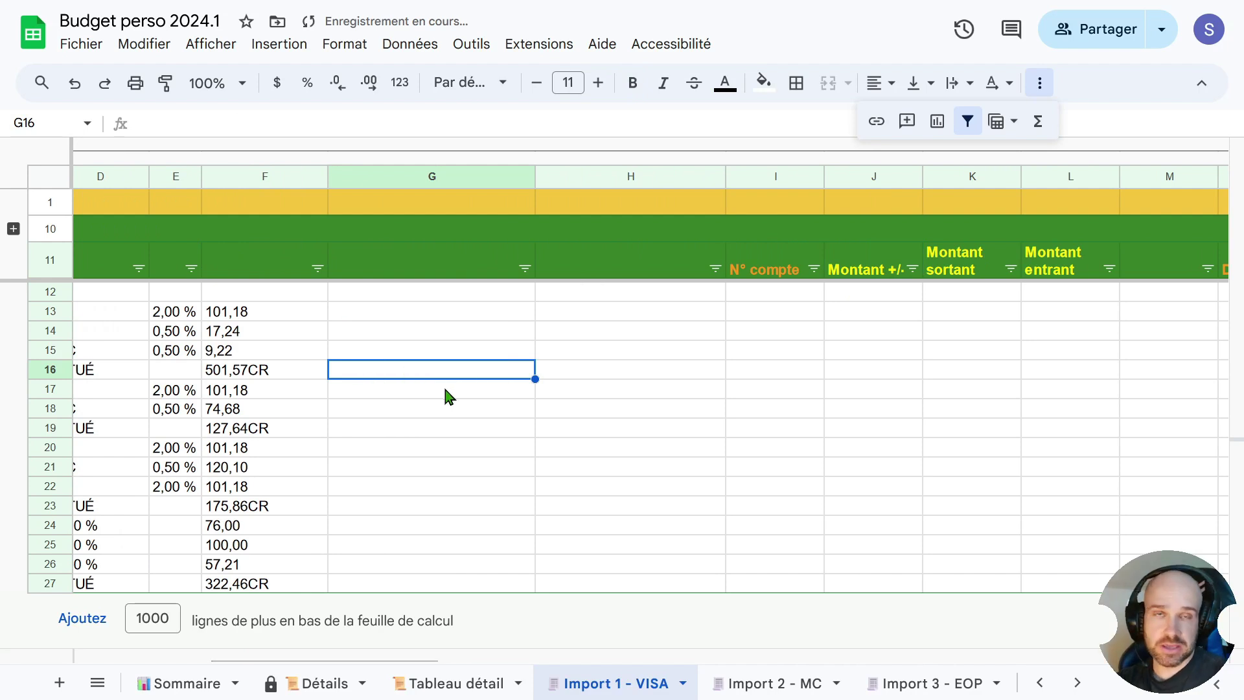
# - Put the "Montant +/-" header formula back from J11 into F11 and clear J11
pyautogui.click(977, 256)
pyautogui.click(1063, 258)
pyautogui.click(970, 267)
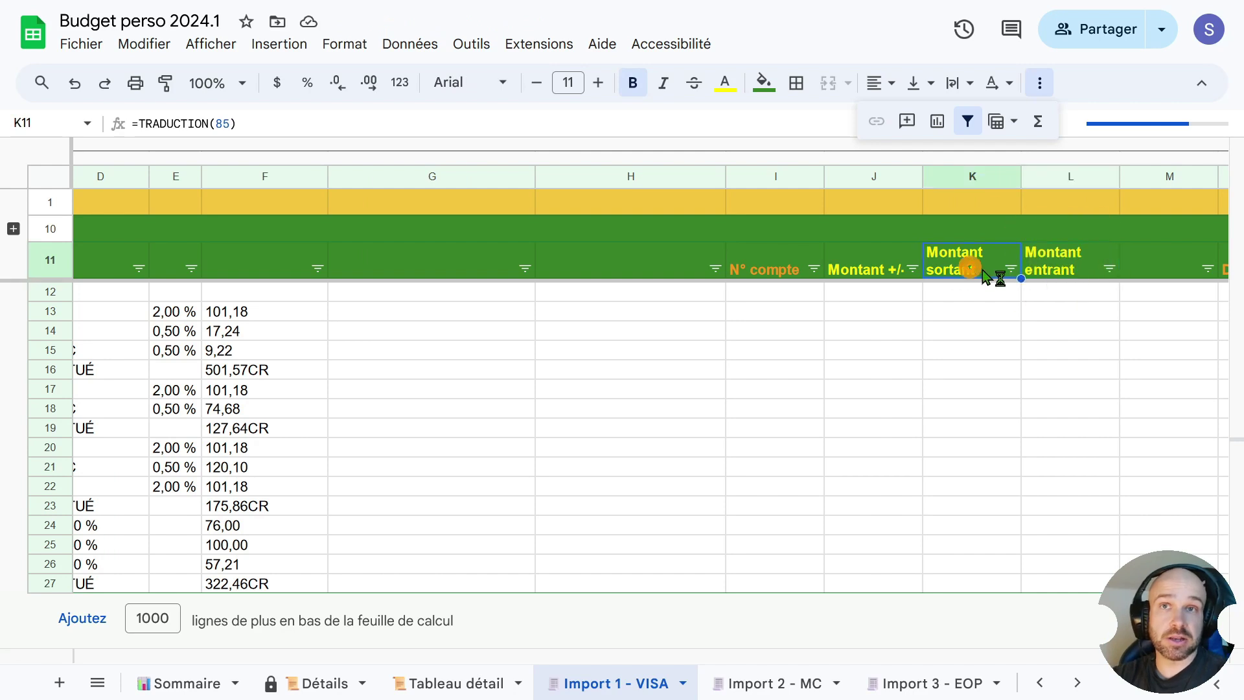
pyautogui.click(853, 266)
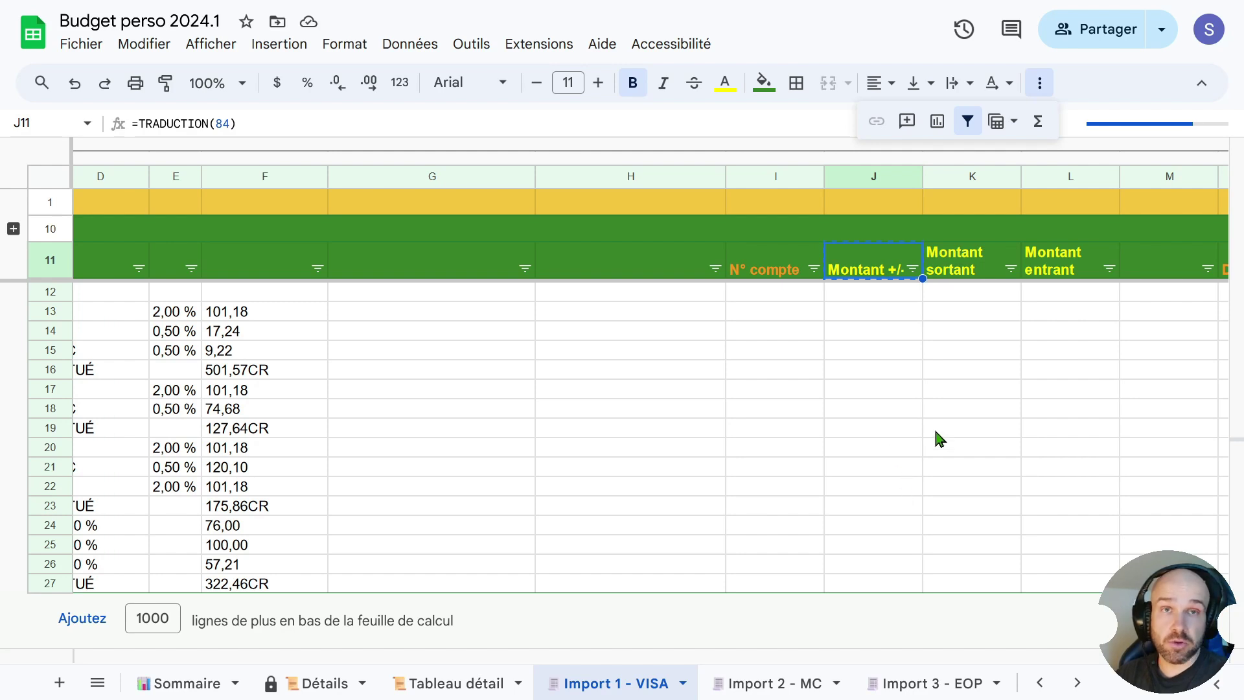
pyautogui.click(255, 264)
pyautogui.hotkey('ctrl', 'v')
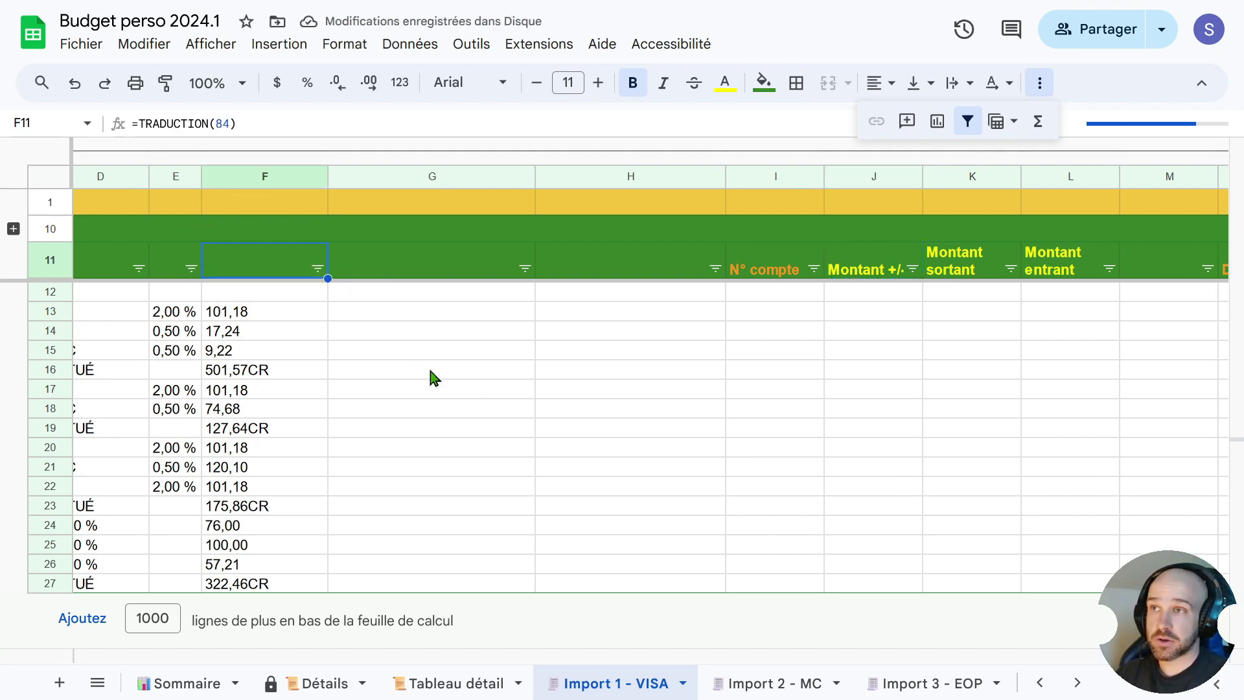
pyautogui.click(855, 259)
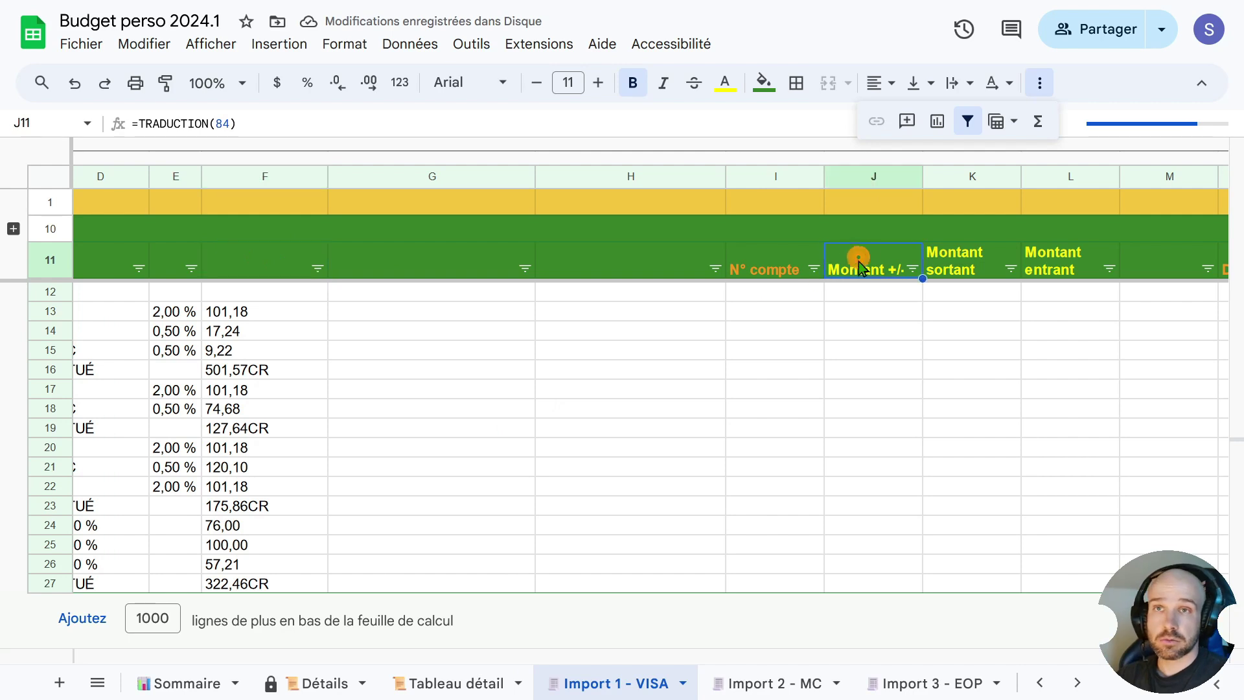
pyautogui.click(274, 271)
pyautogui.hotkey('ctrl', 'v')
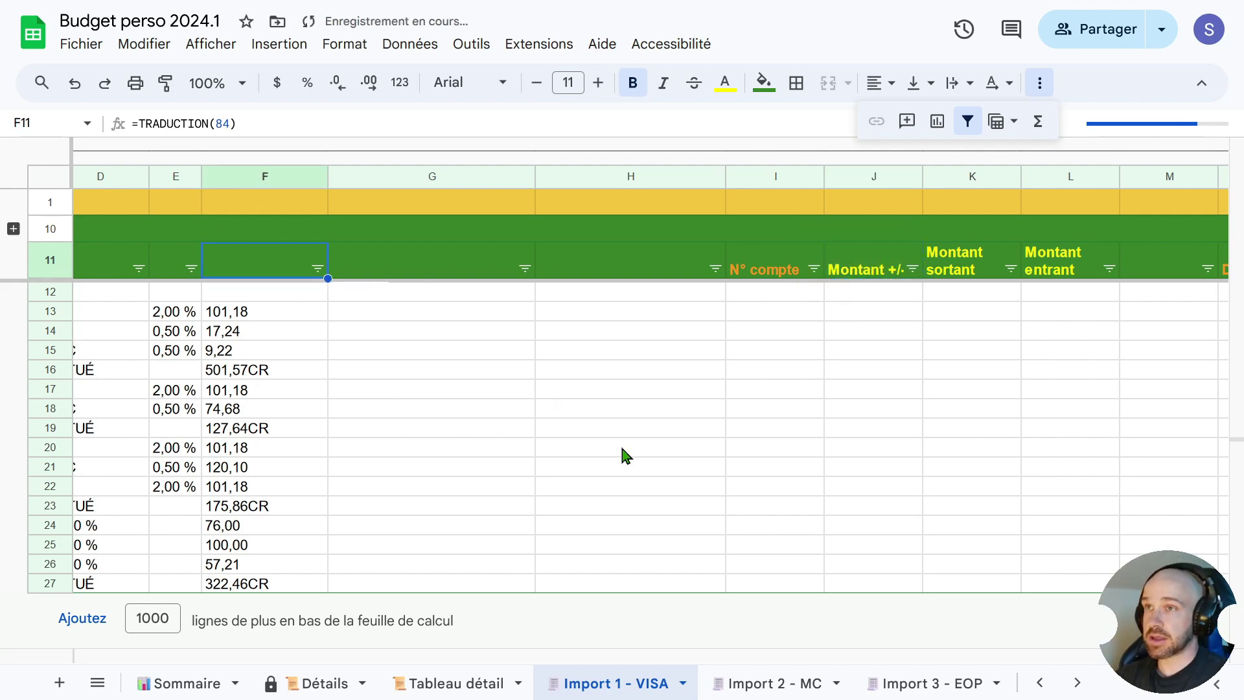
pyautogui.click(641, 429)
pyautogui.click(862, 267)
pyautogui.press('Delete')
pyautogui.click(842, 454)
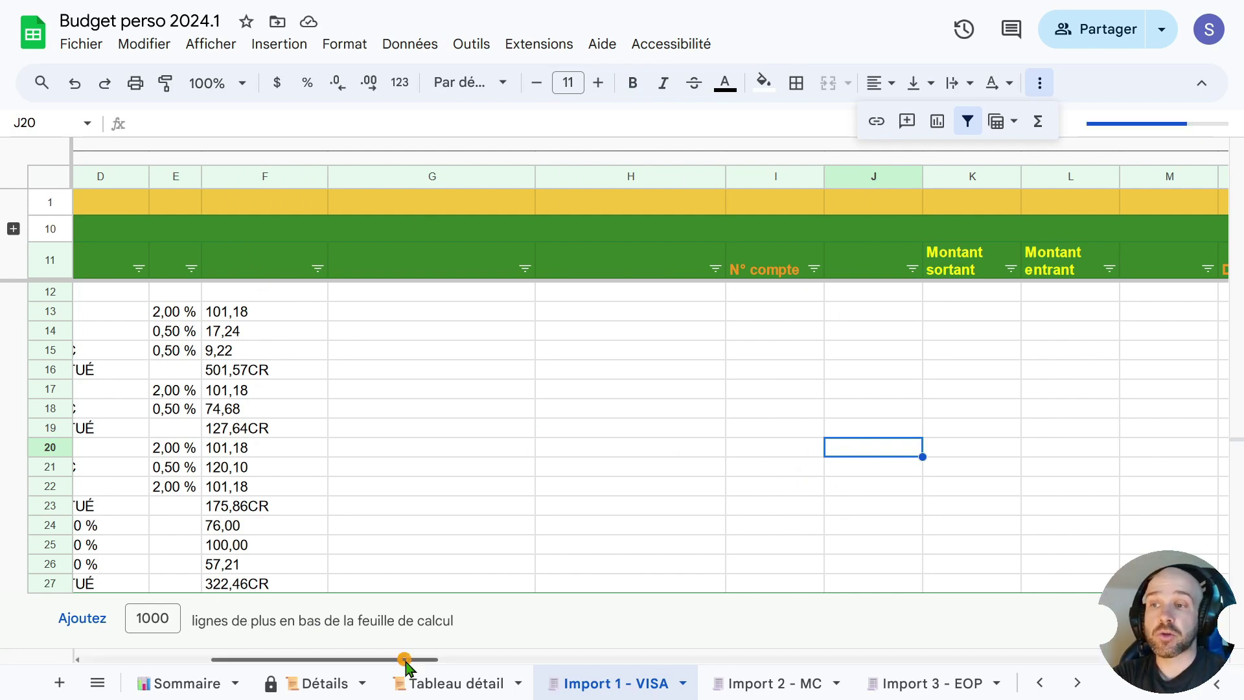
# - Examine the conversion columns, the two date patterns in the "Format date" formula in O12, and the matching statement dates in column A
pyautogui.moveTo(408, 660); pyautogui.dragTo(626, 668)
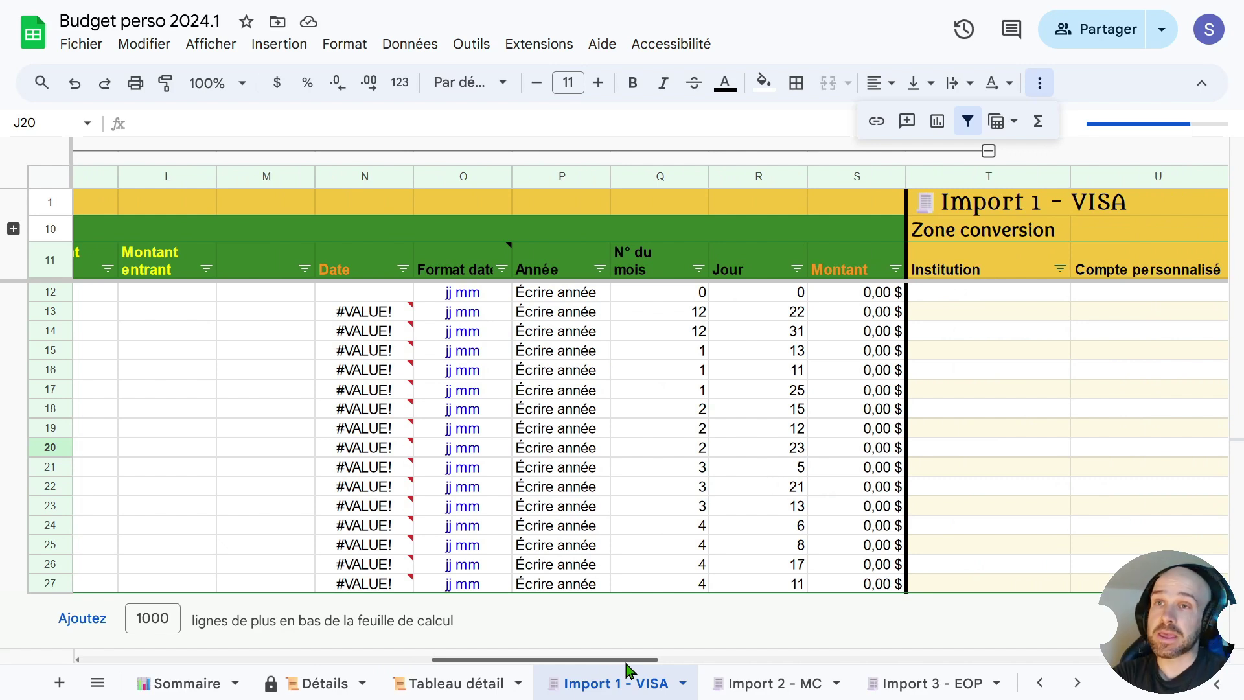
pyautogui.moveTo(626, 667); pyautogui.dragTo(664, 662)
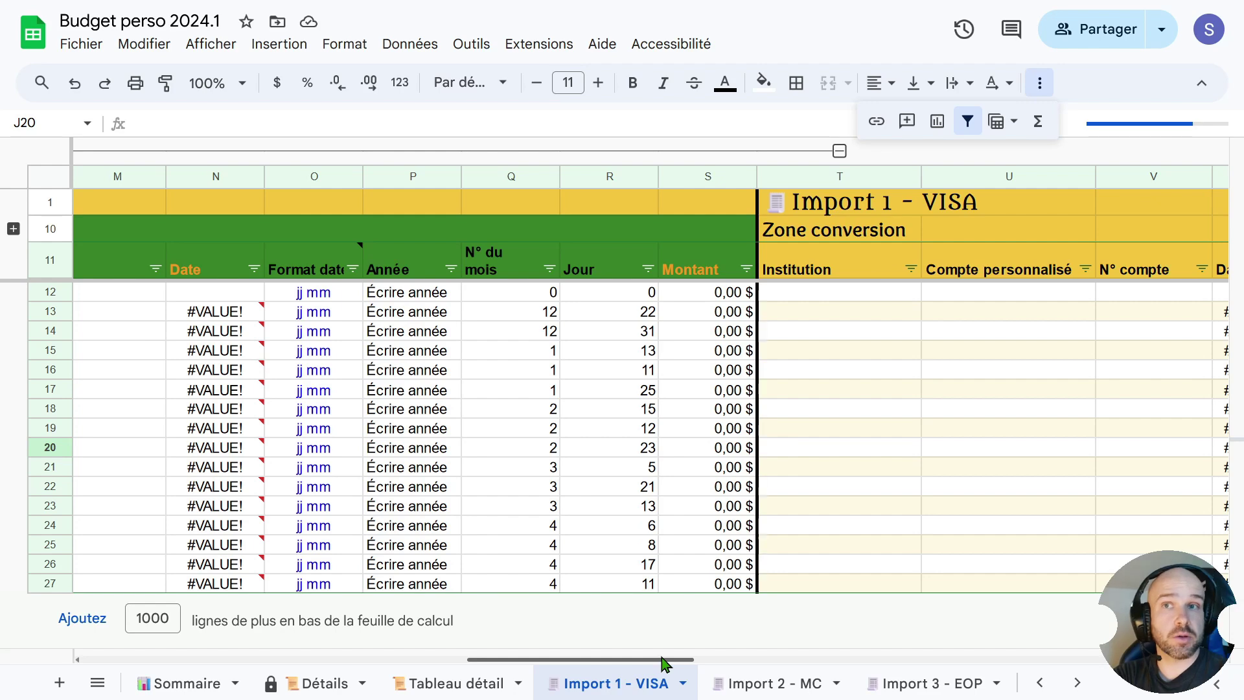
pyautogui.moveTo(664, 662); pyautogui.dragTo(648, 670)
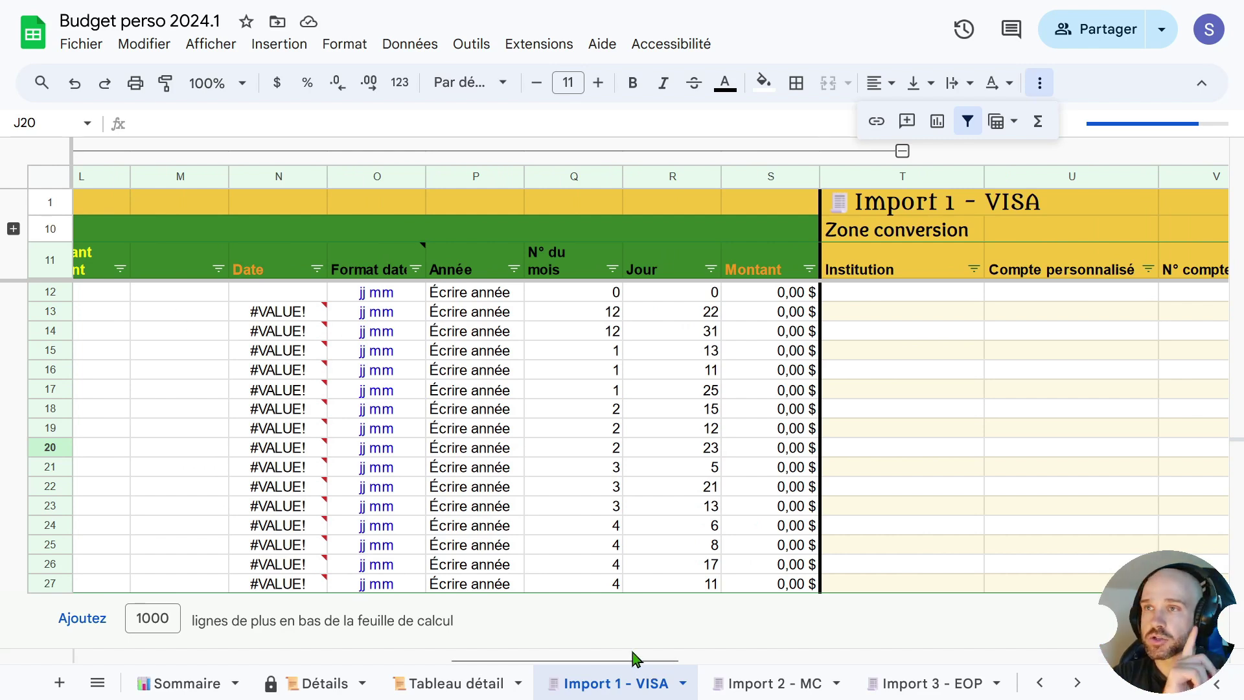
pyautogui.click(369, 293)
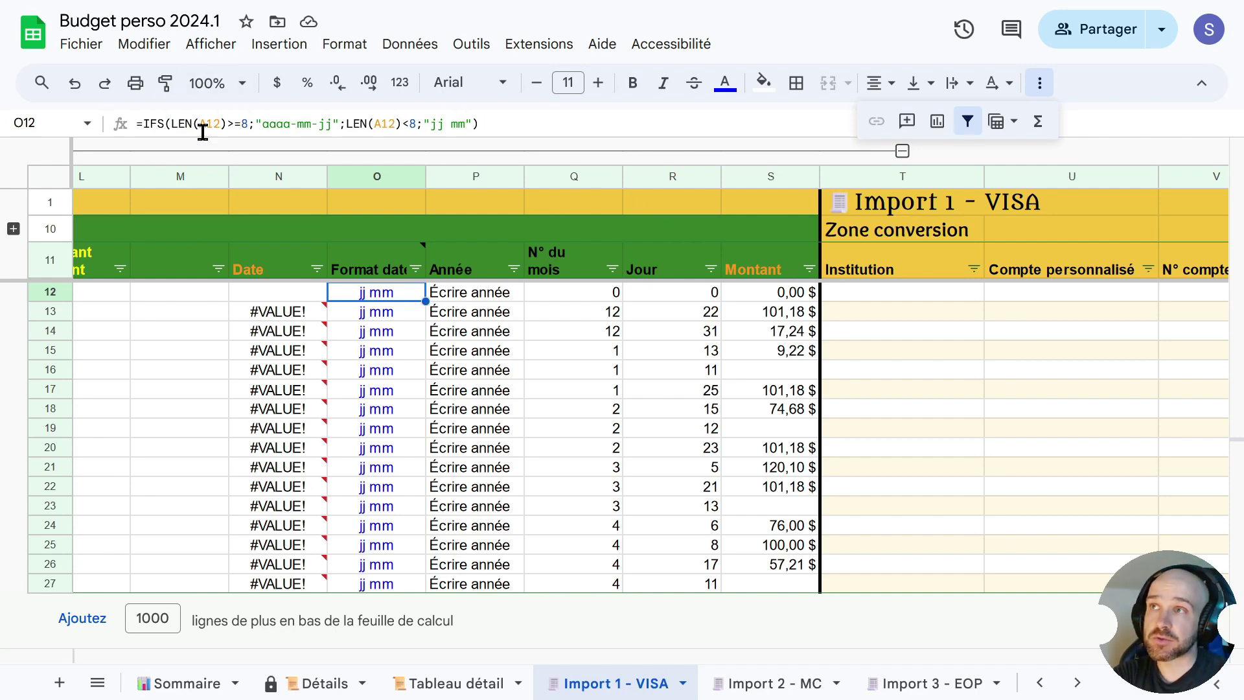
pyautogui.moveTo(262, 124); pyautogui.dragTo(331, 124)
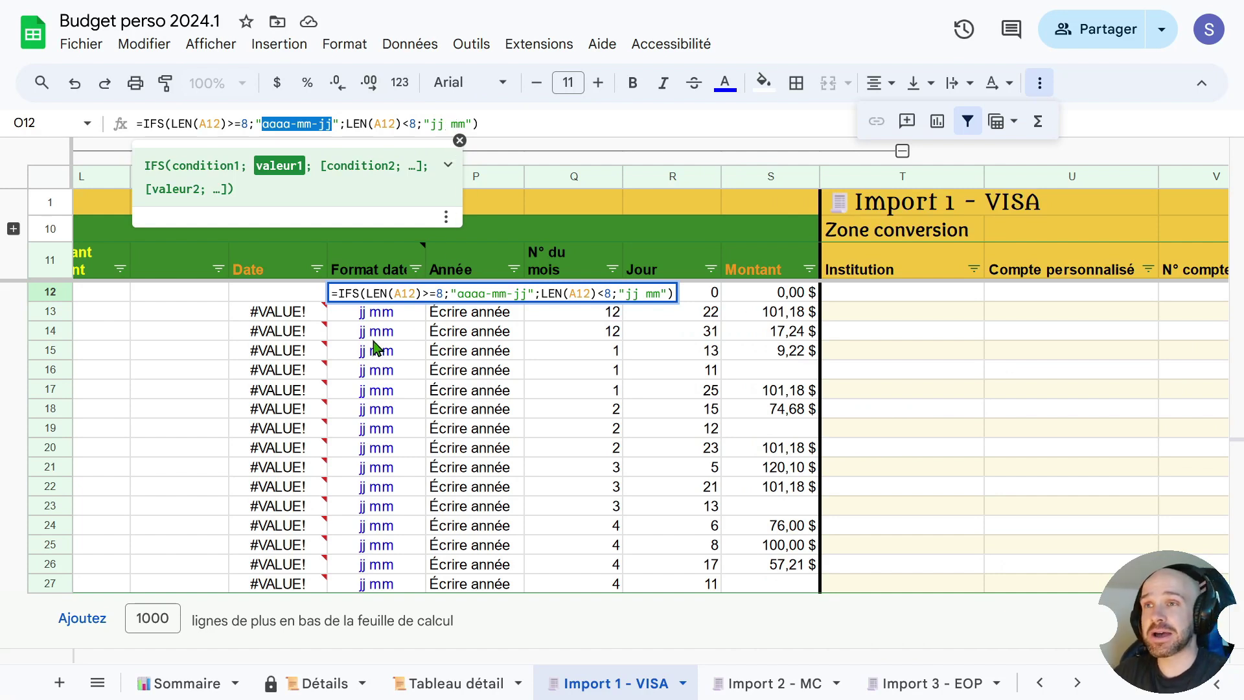
pyautogui.click(216, 350)
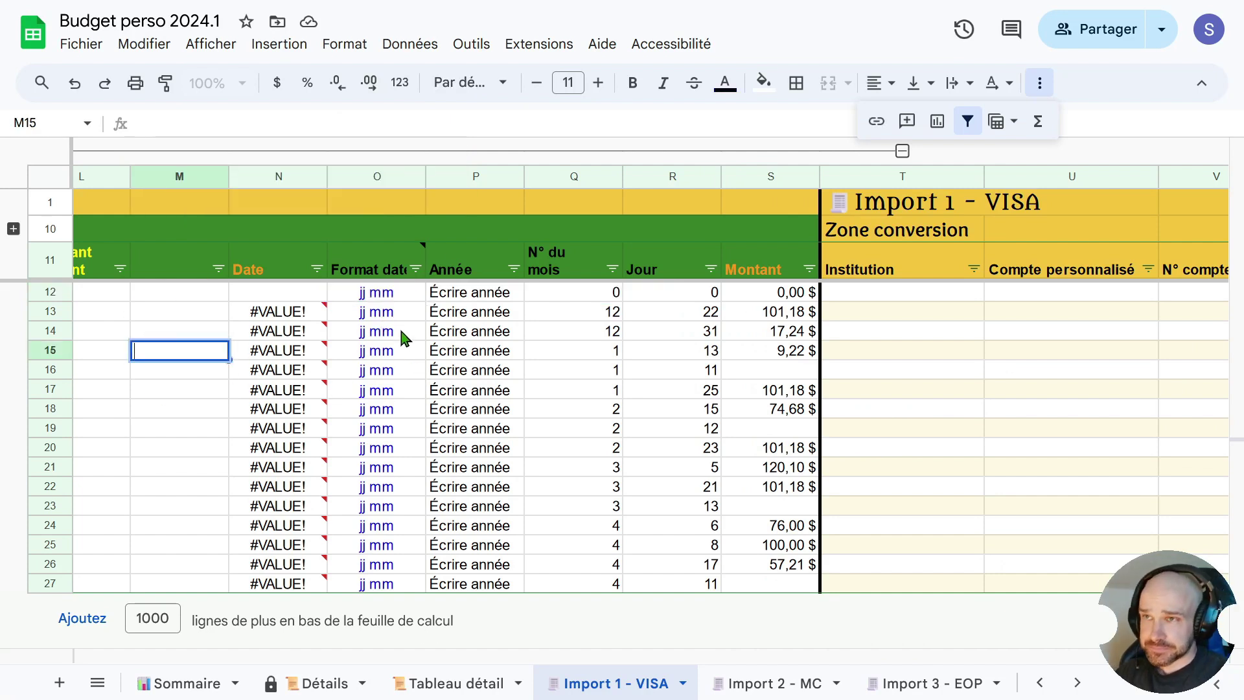
pyautogui.click(387, 295)
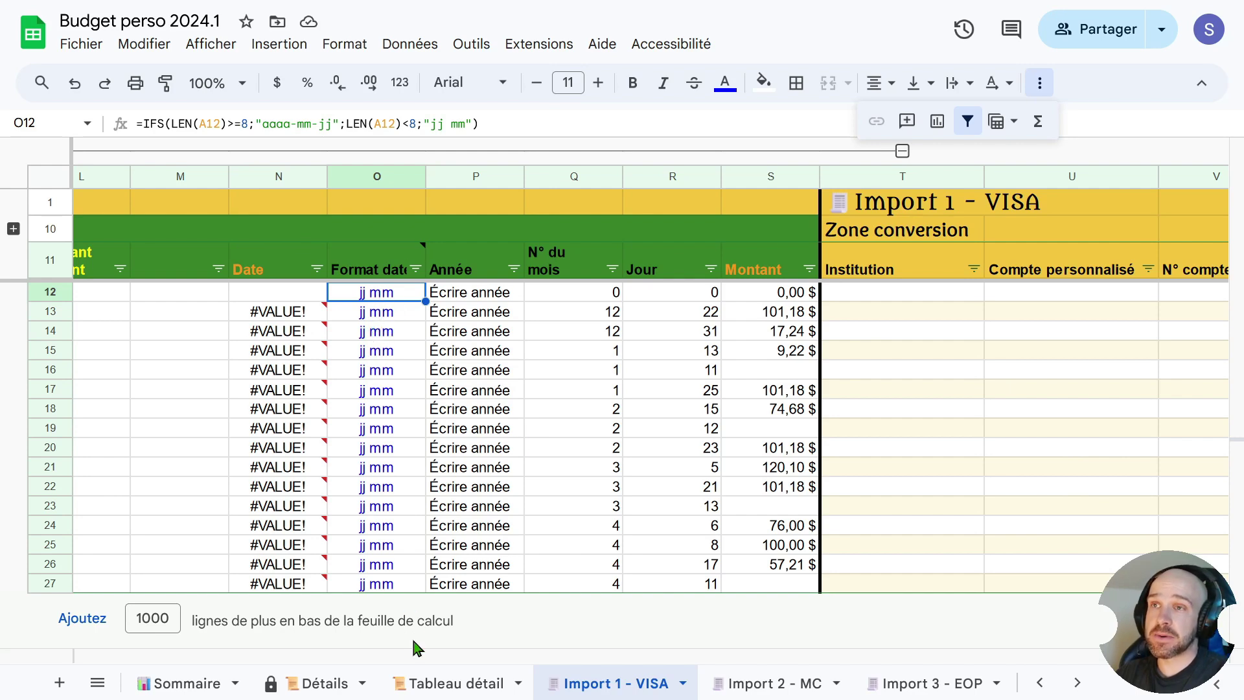
pyautogui.hscroll(-10, 520, 670)
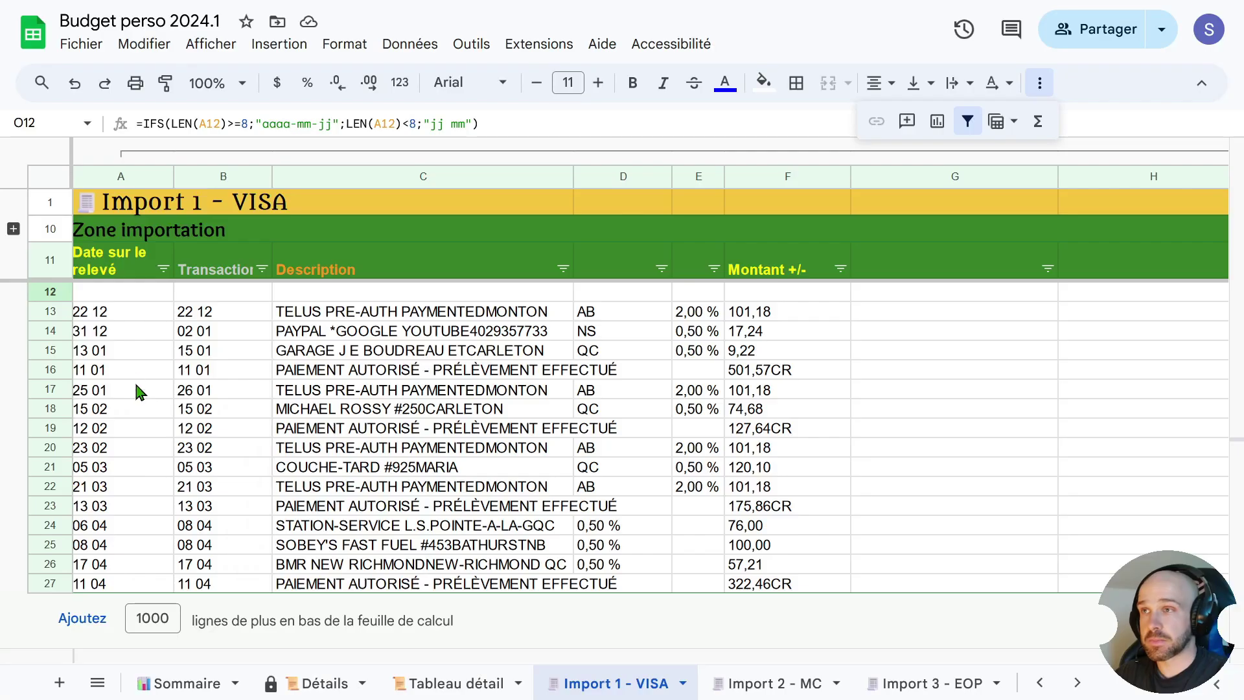
pyautogui.moveTo(297, 659); pyautogui.dragTo(651, 658)
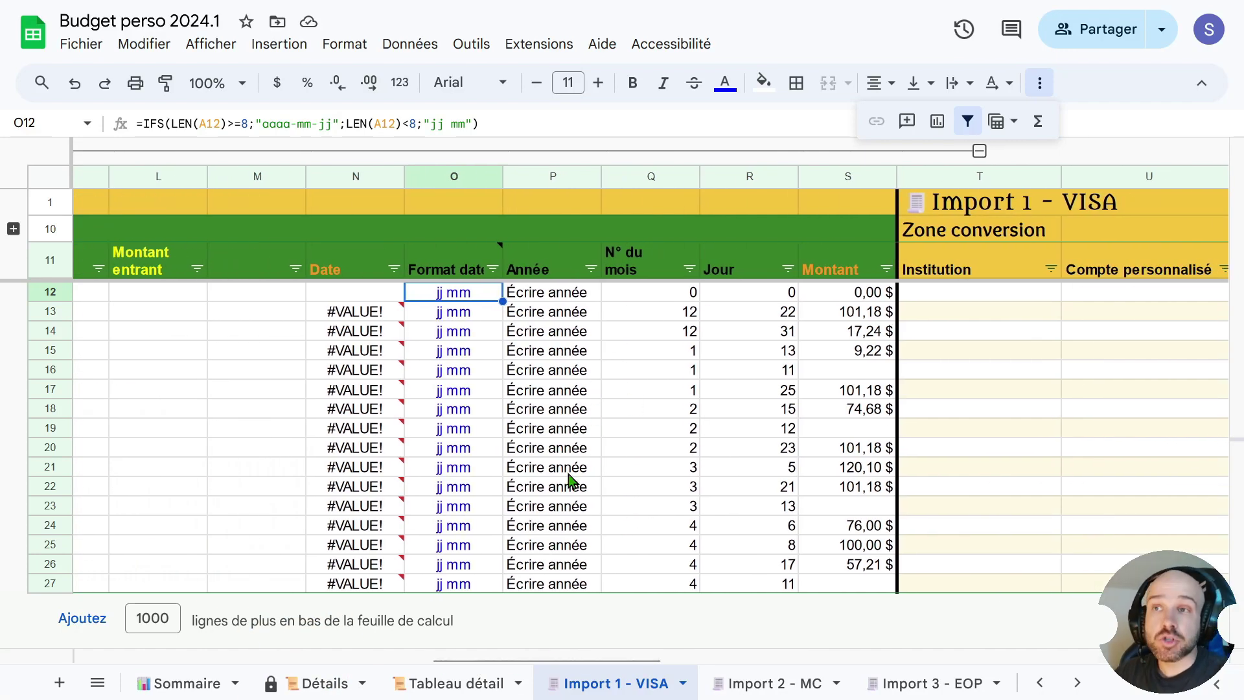
pyautogui.moveTo(557, 667); pyautogui.dragTo(133, 686)
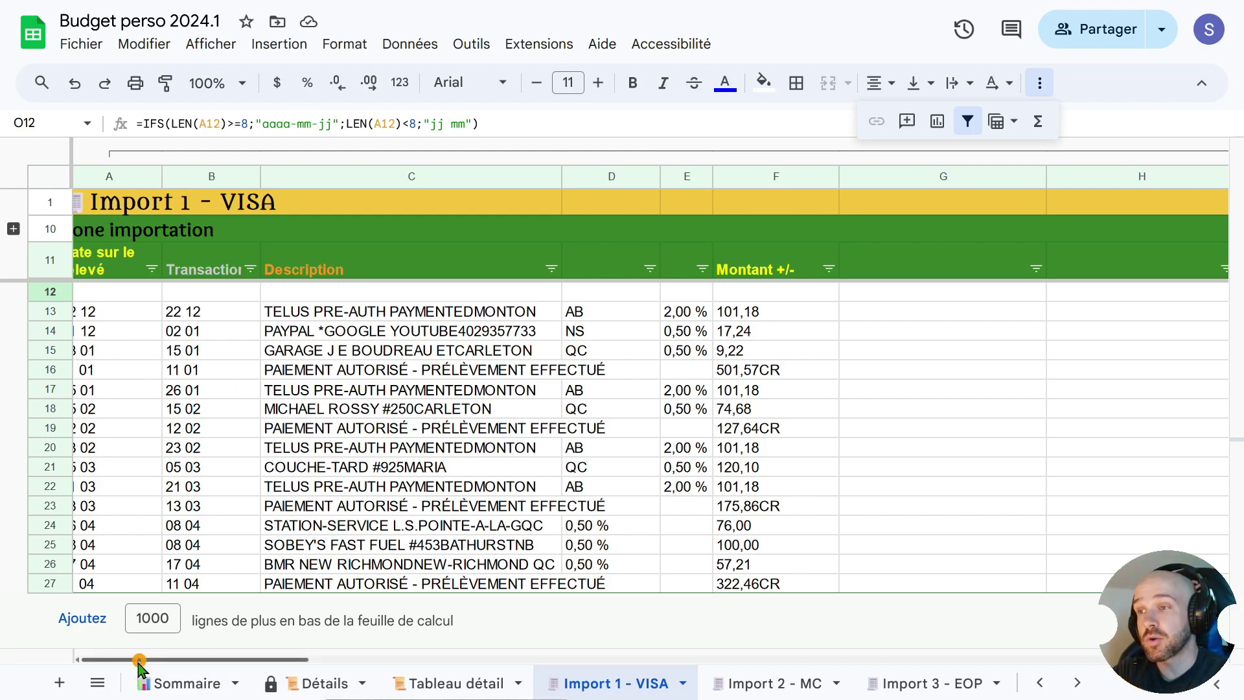
pyautogui.click(108, 312)
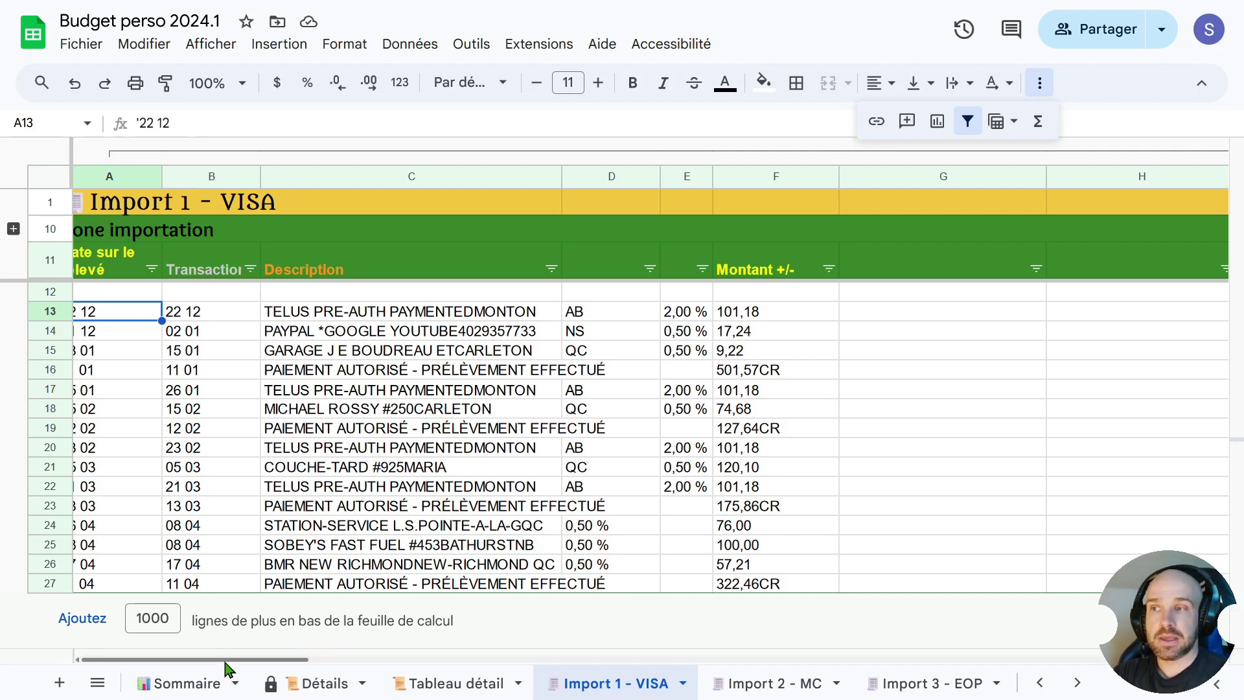
pyautogui.moveTo(225, 663); pyautogui.dragTo(605, 659)
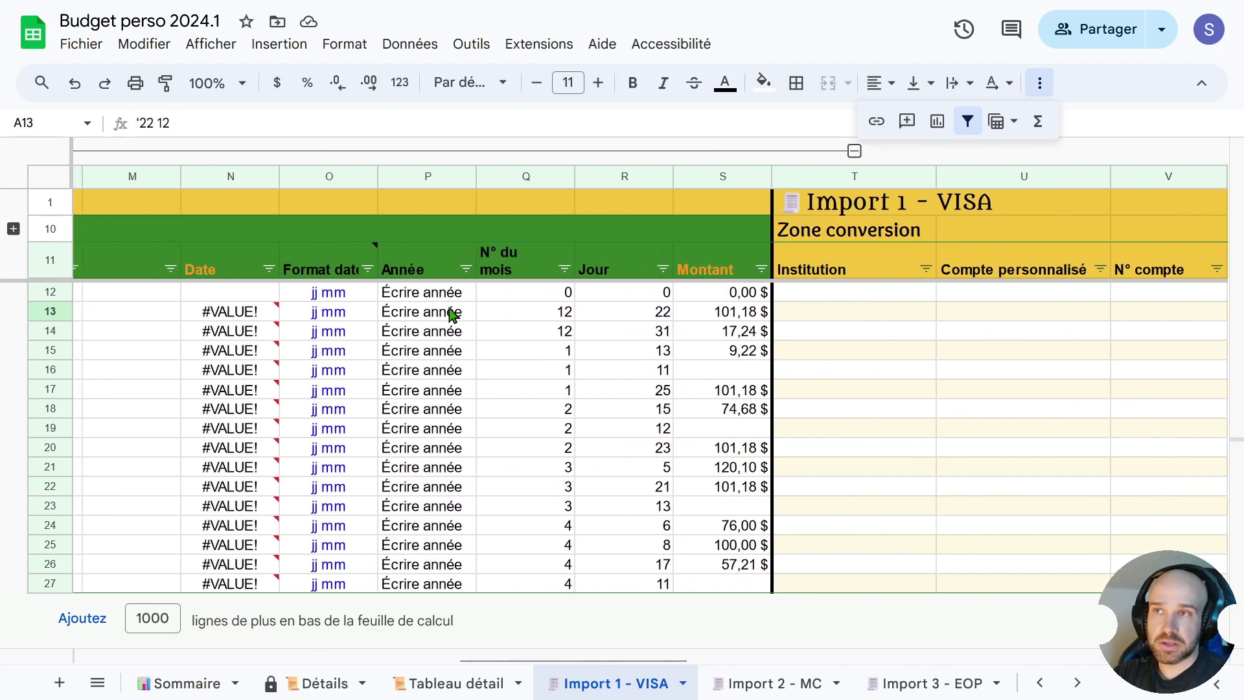
# - Enter 2023 as the "Année" of the two December transactions, in P13 and P14
pyautogui.click(444, 299)
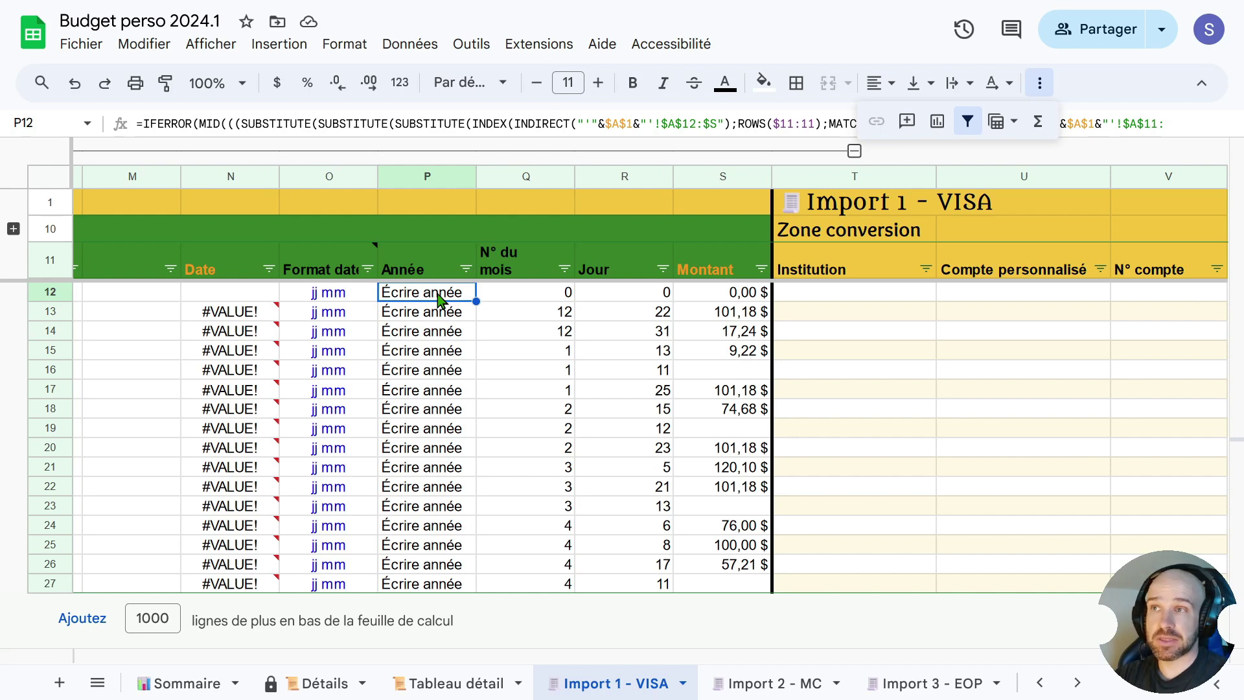
pyautogui.click(436, 312)
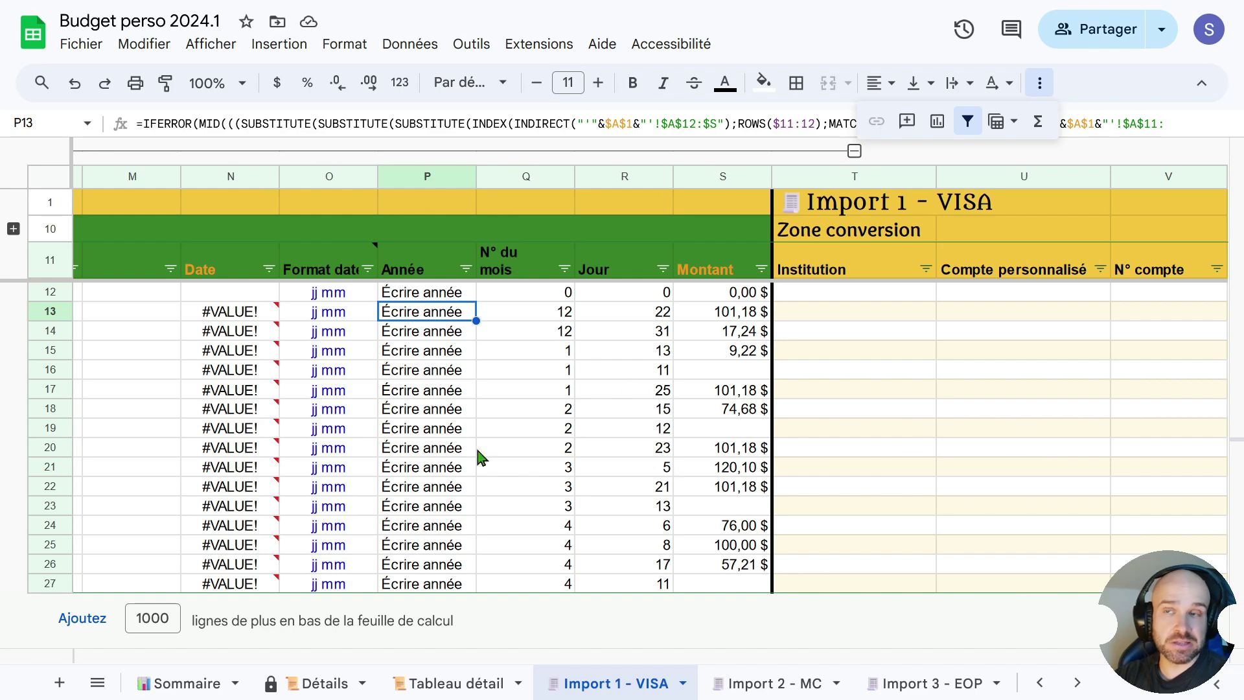
pyautogui.click(412, 315)
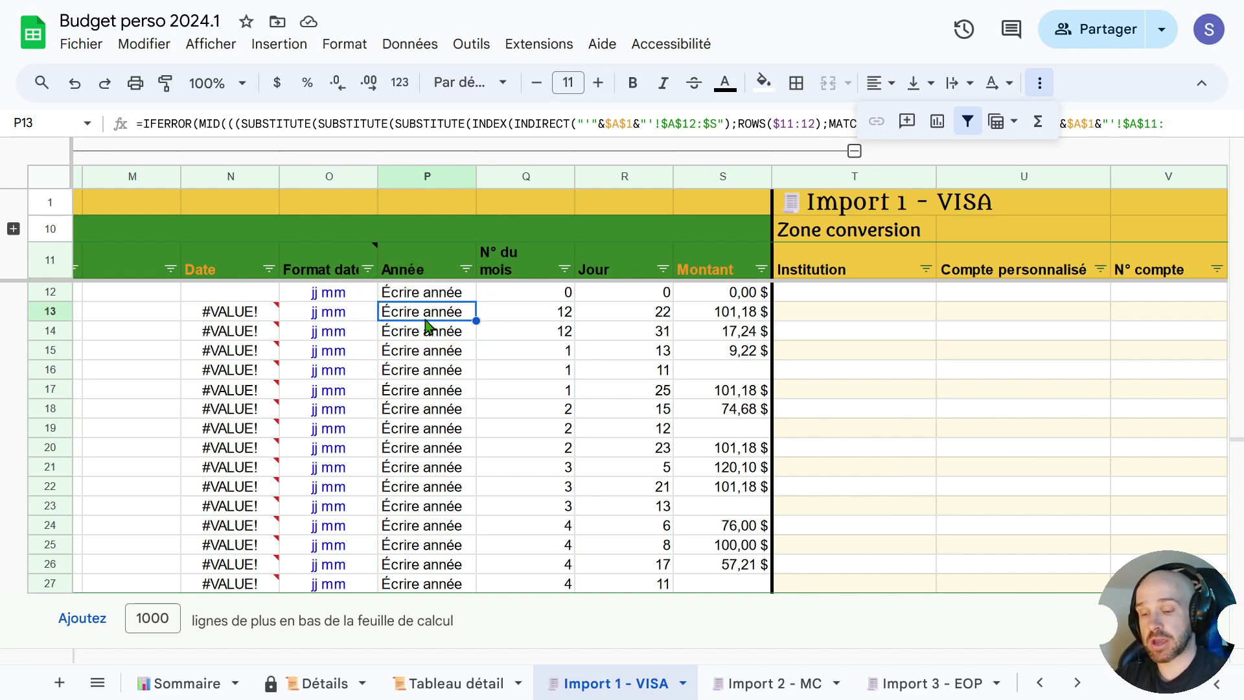
pyautogui.write('2023')
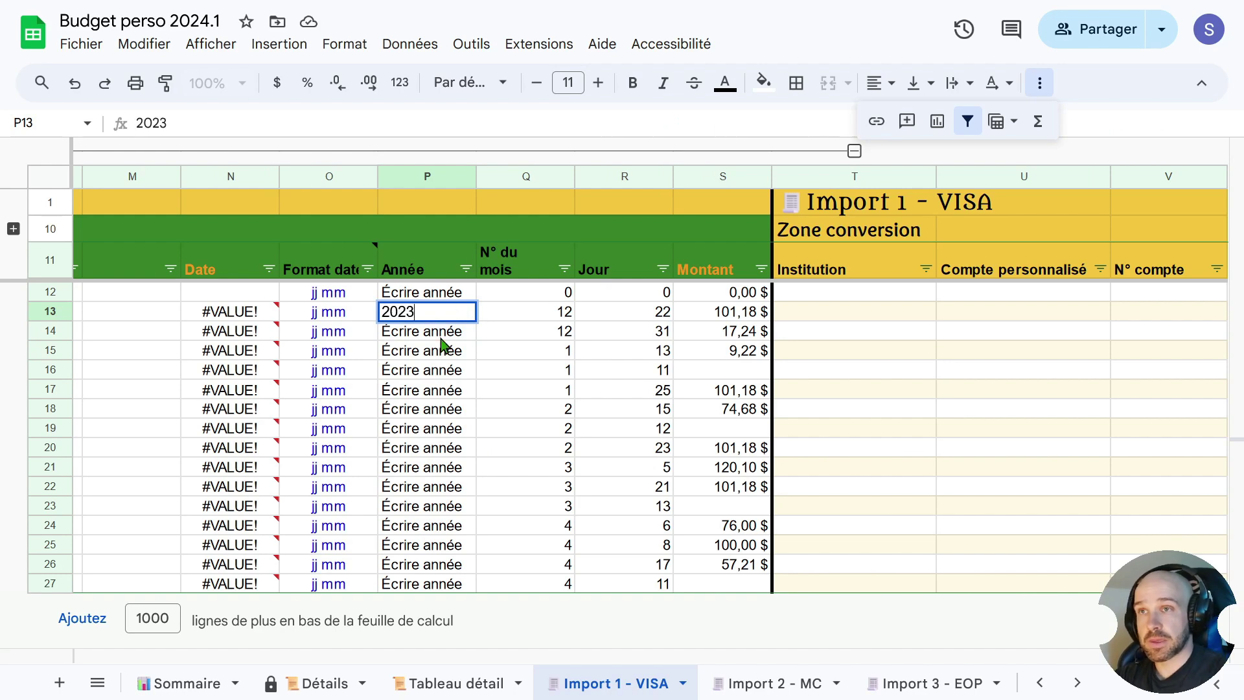
pyautogui.click(443, 335)
pyautogui.write('2023')
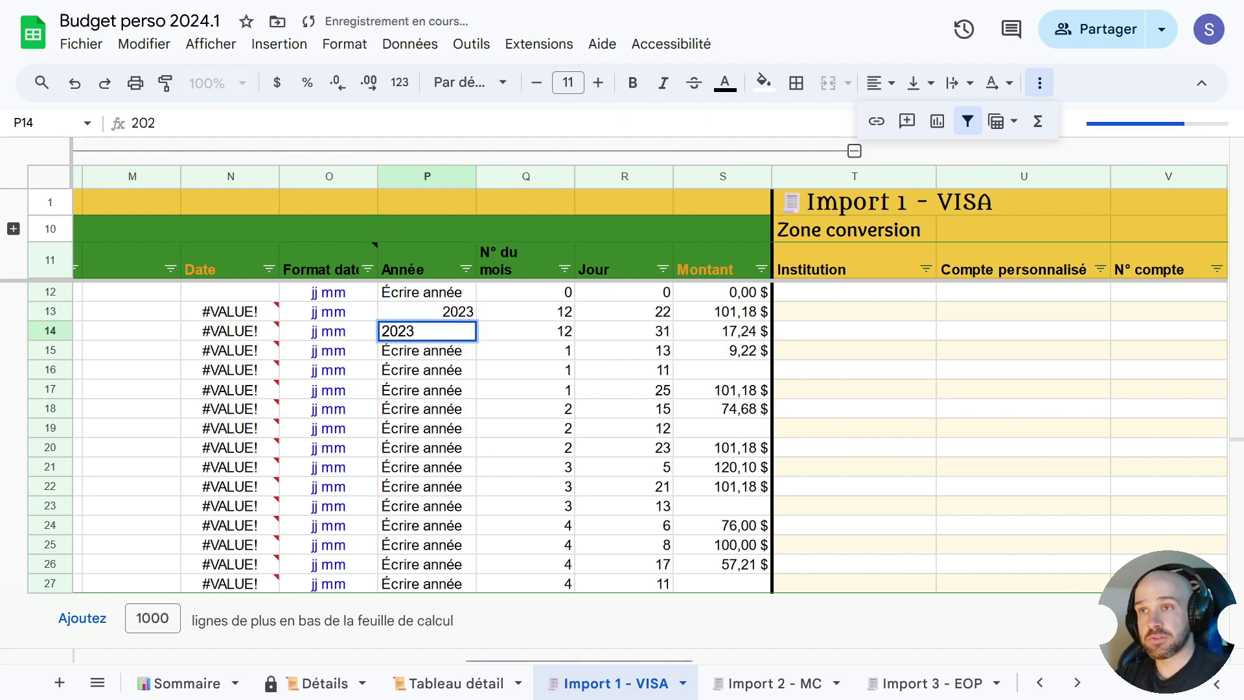
pyautogui.press('Return')
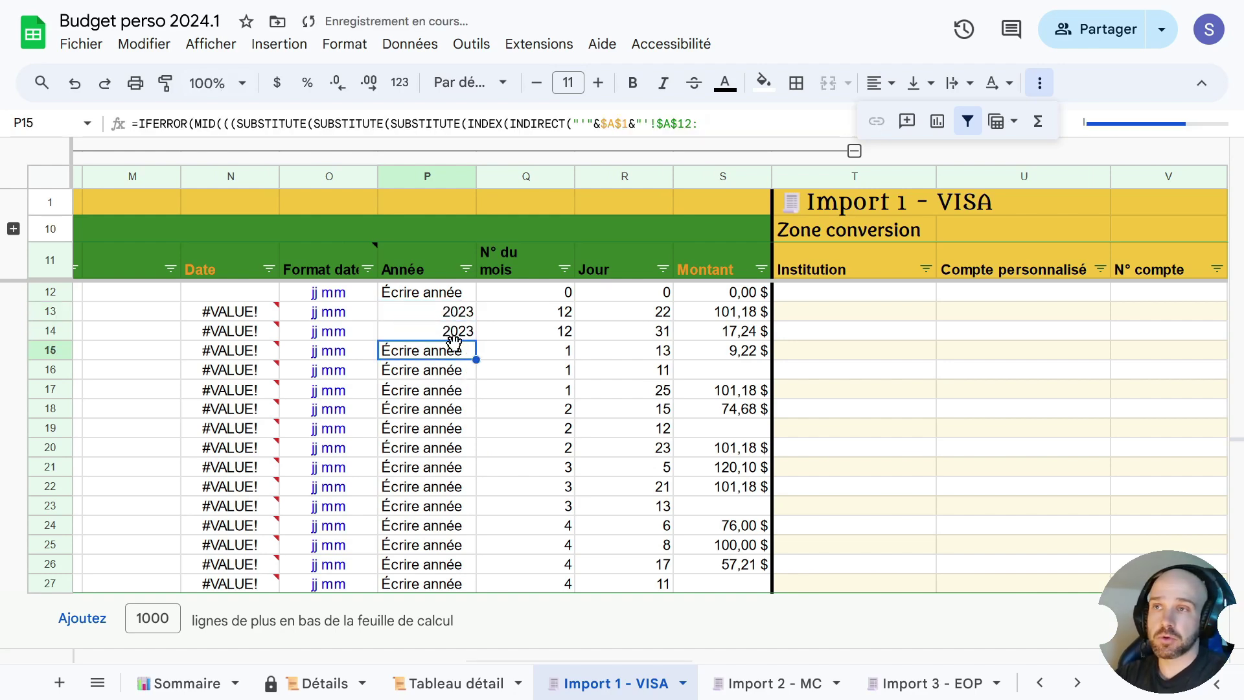
# - Enter 2024 in P15 under "Année" and copy it down through P27
pyautogui.click(467, 350)
pyautogui.write('2024')
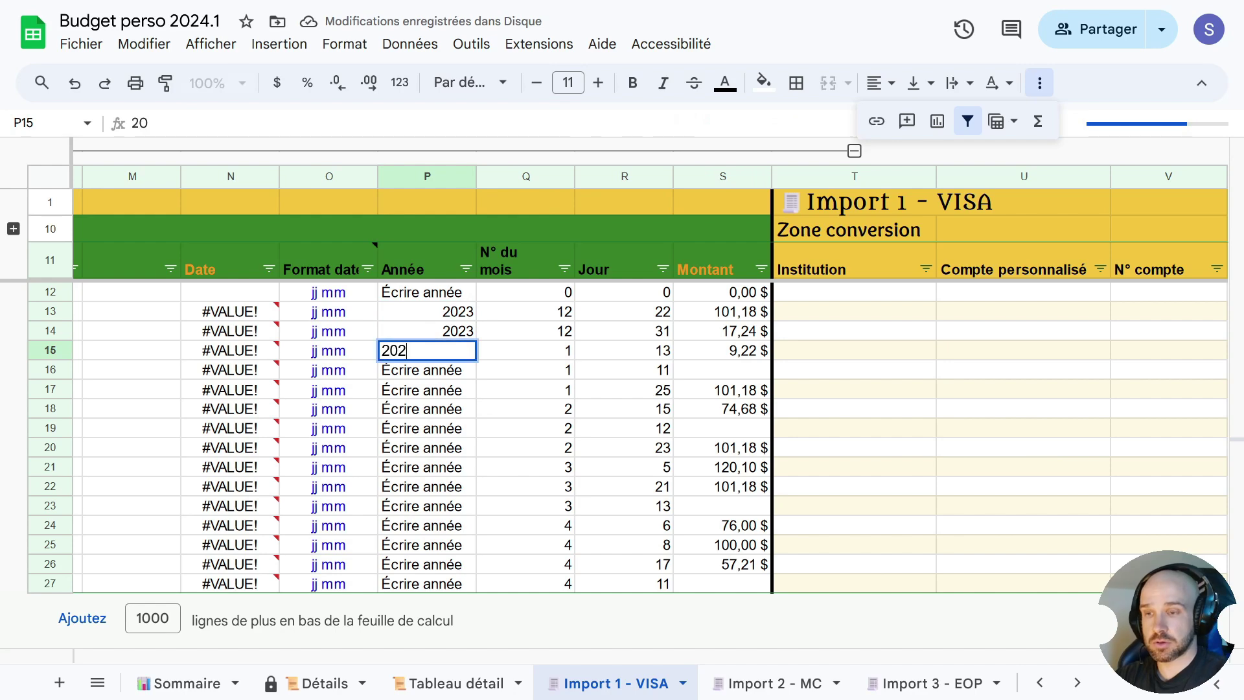
pyautogui.press('Return')
pyautogui.click(455, 349)
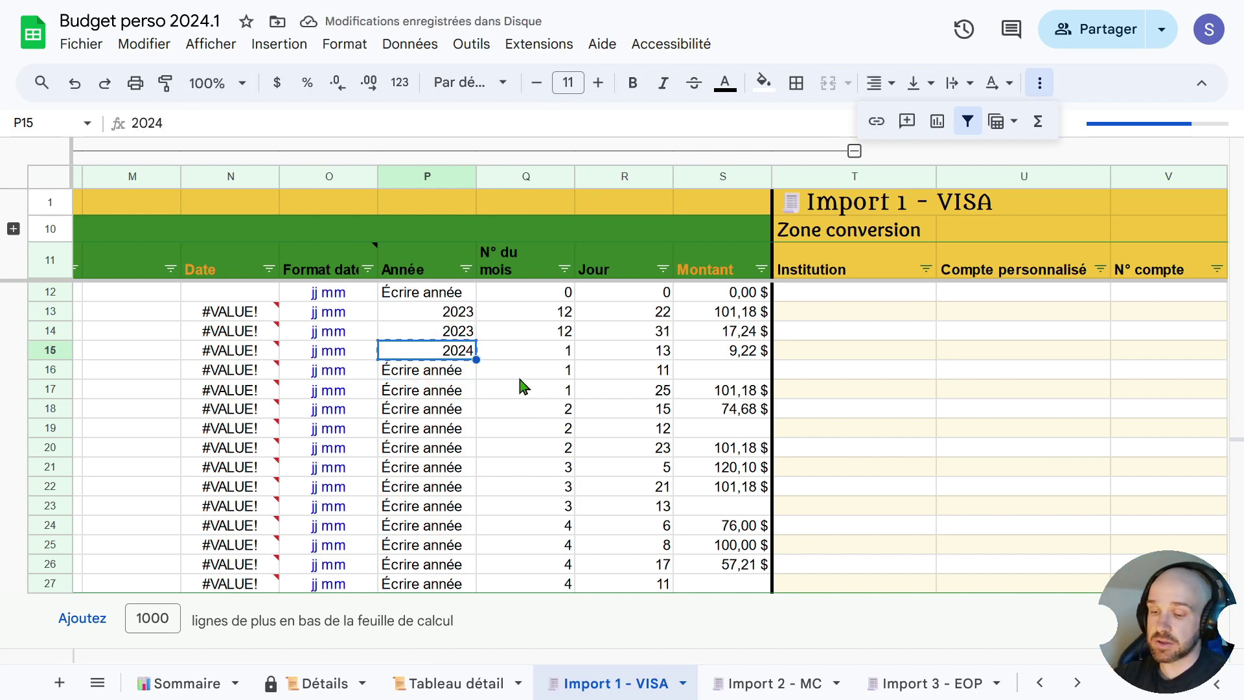
pyautogui.hotkey('ctrl', 'shift', 'Down')
pyautogui.hotkey('ctrl', 'v')
pyautogui.press('Return')
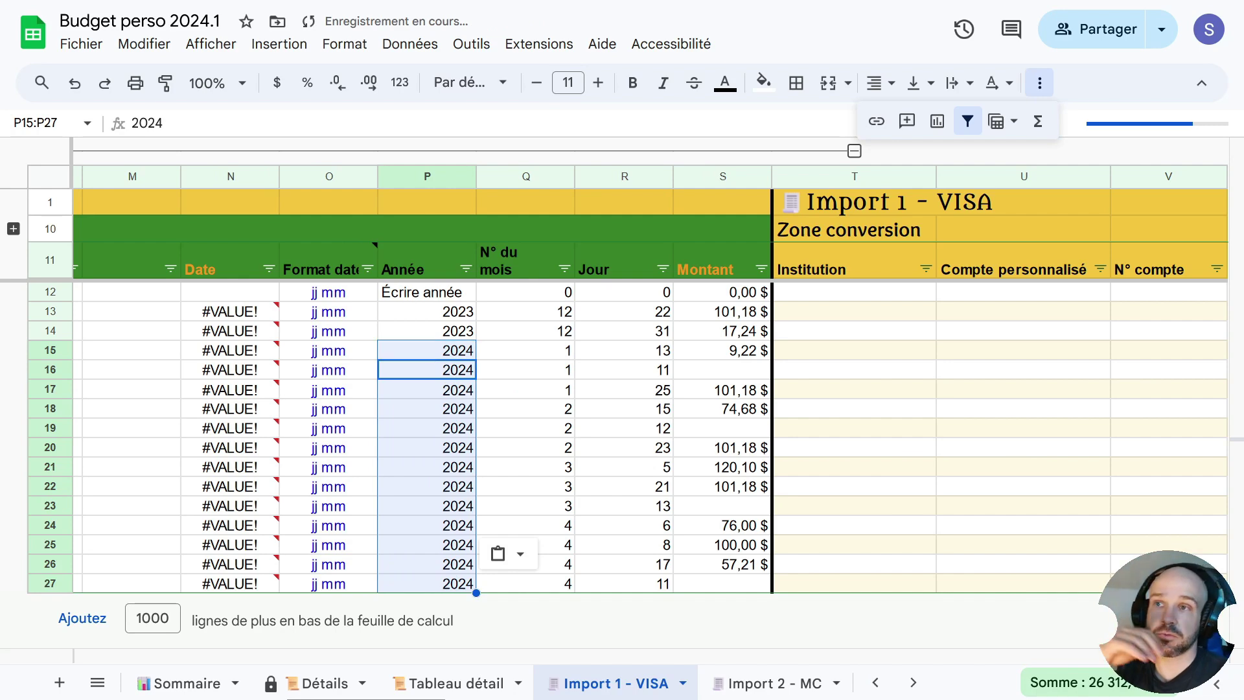
# - Check the converted dates in column N against the year, month and day columns down to row 27
pyautogui.click(638, 355)
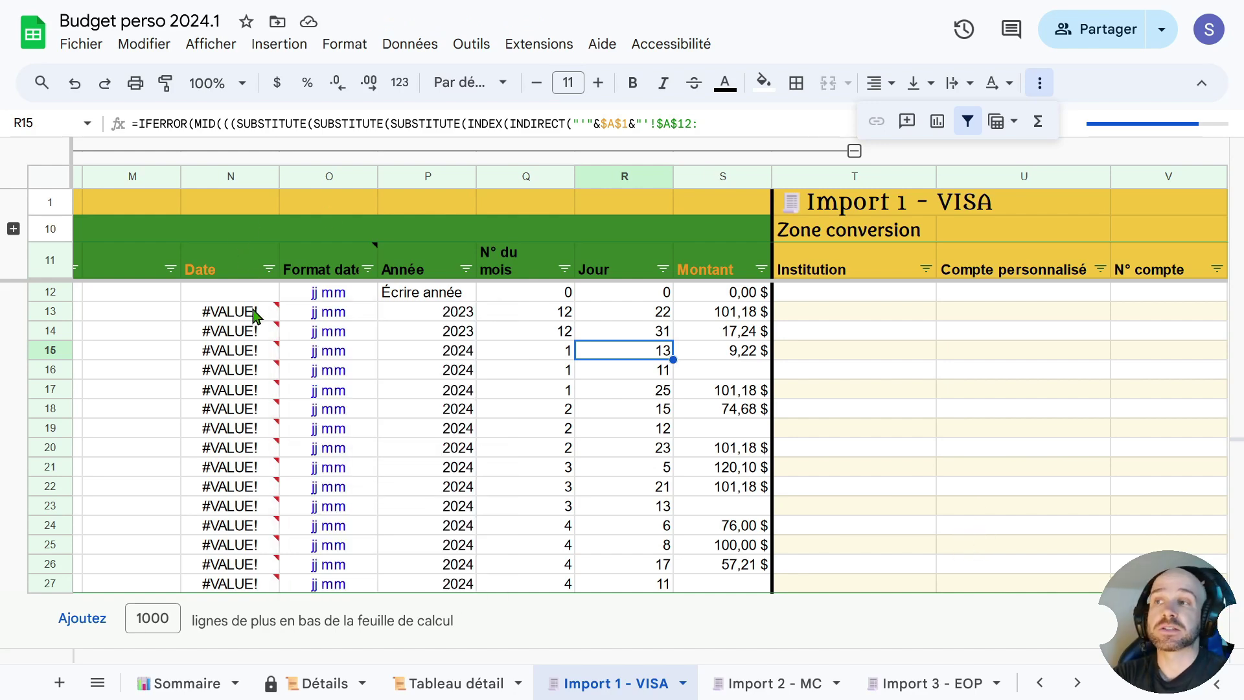
pyautogui.moveTo(255, 316)
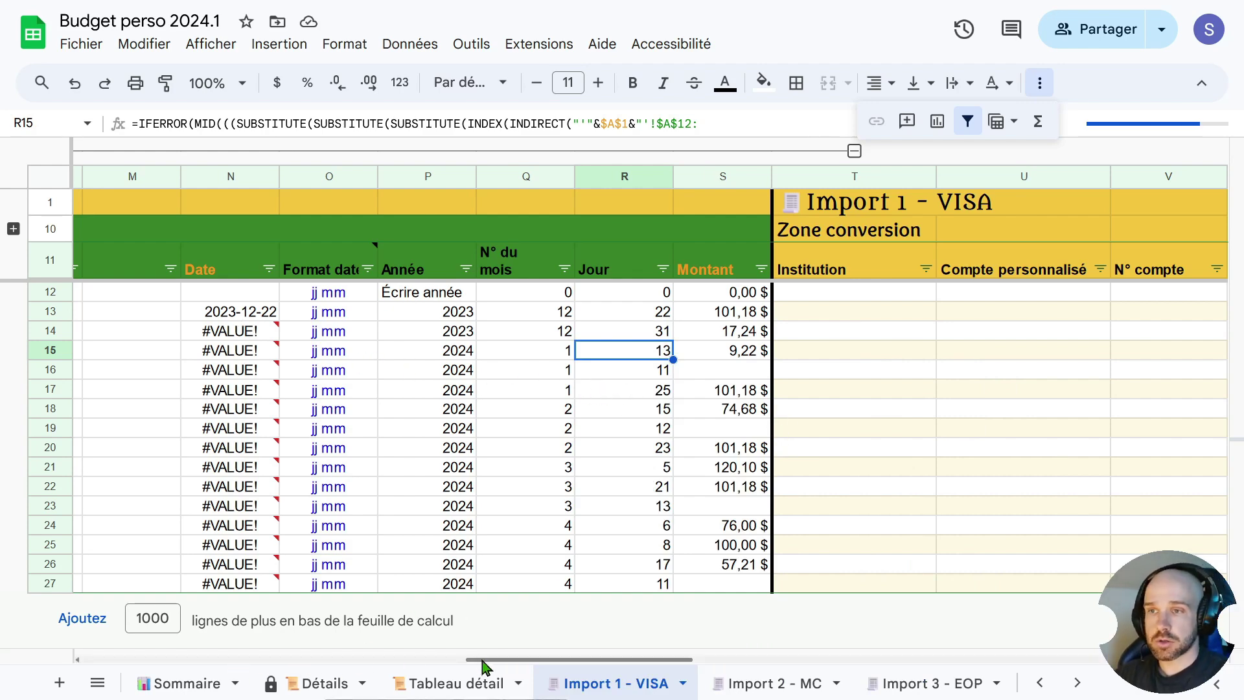
pyautogui.moveTo(486, 659); pyautogui.dragTo(399, 661)
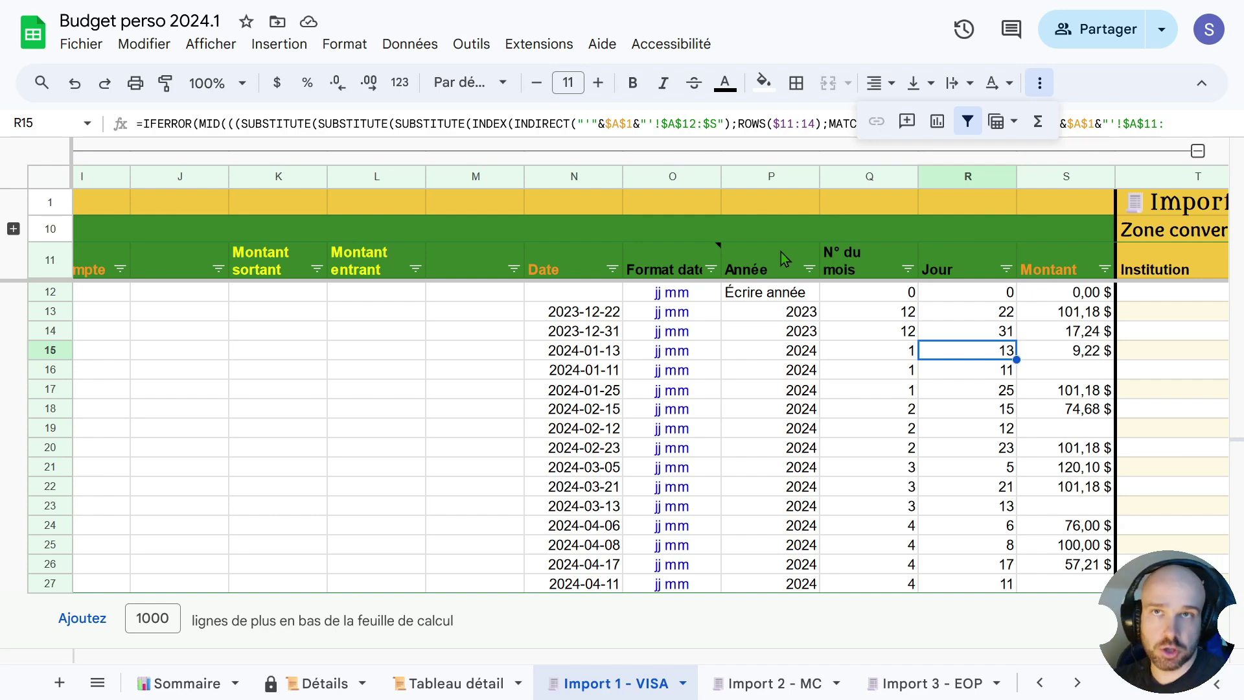
pyautogui.click(912, 588)
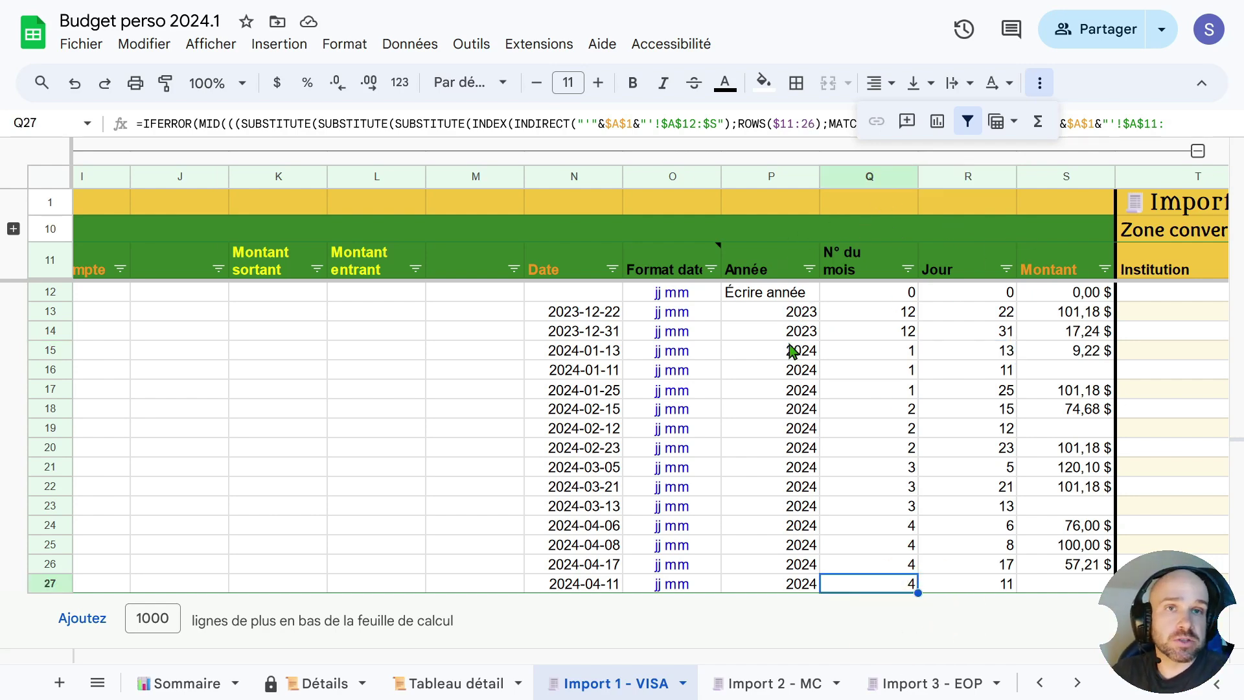
# - Open a second window of the budget spreadsheet and arrange the two browser windows side by side
pyautogui.press('F11')
pyautogui.keyDown('shift'); pyautogui.click(16, 41); pyautogui.keyUp('shift')
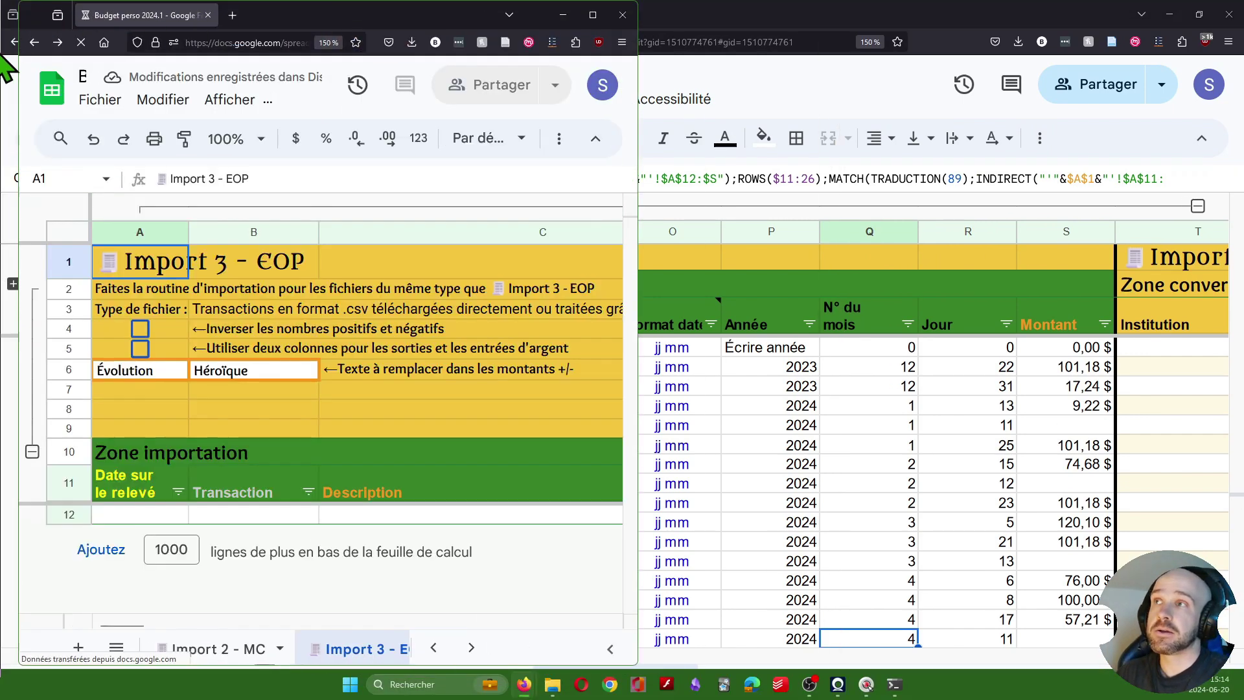
pyautogui.press('super+Left')
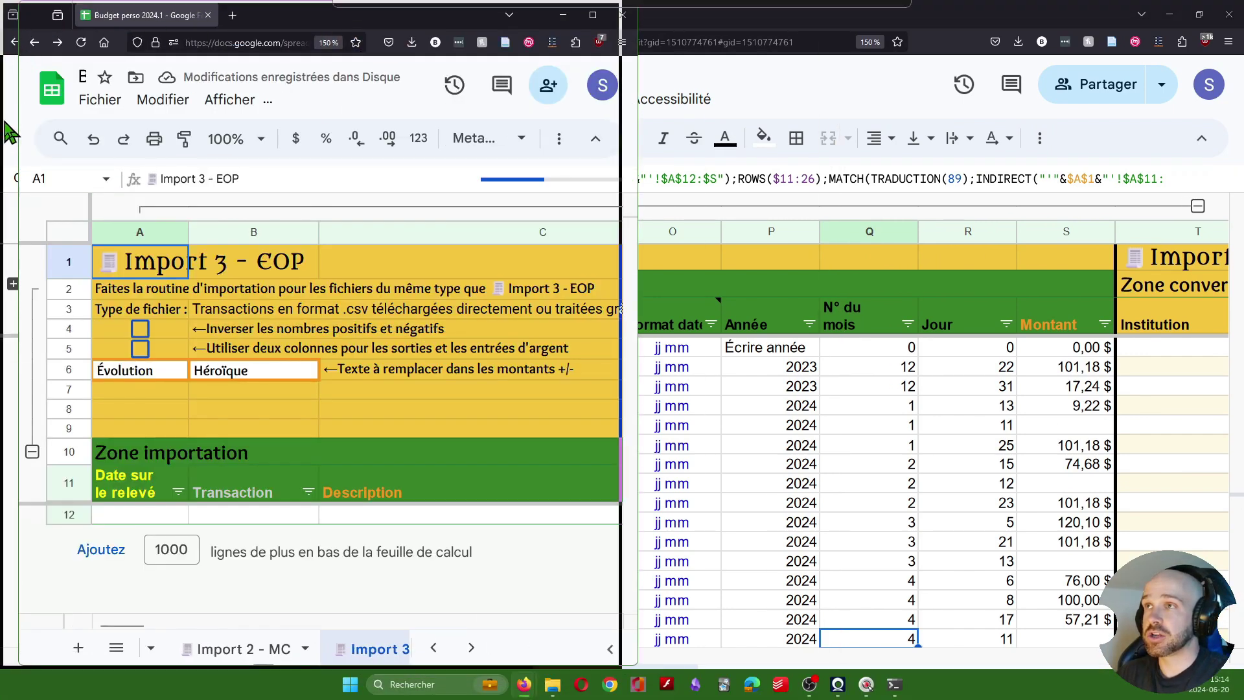
pyautogui.click(982, 258)
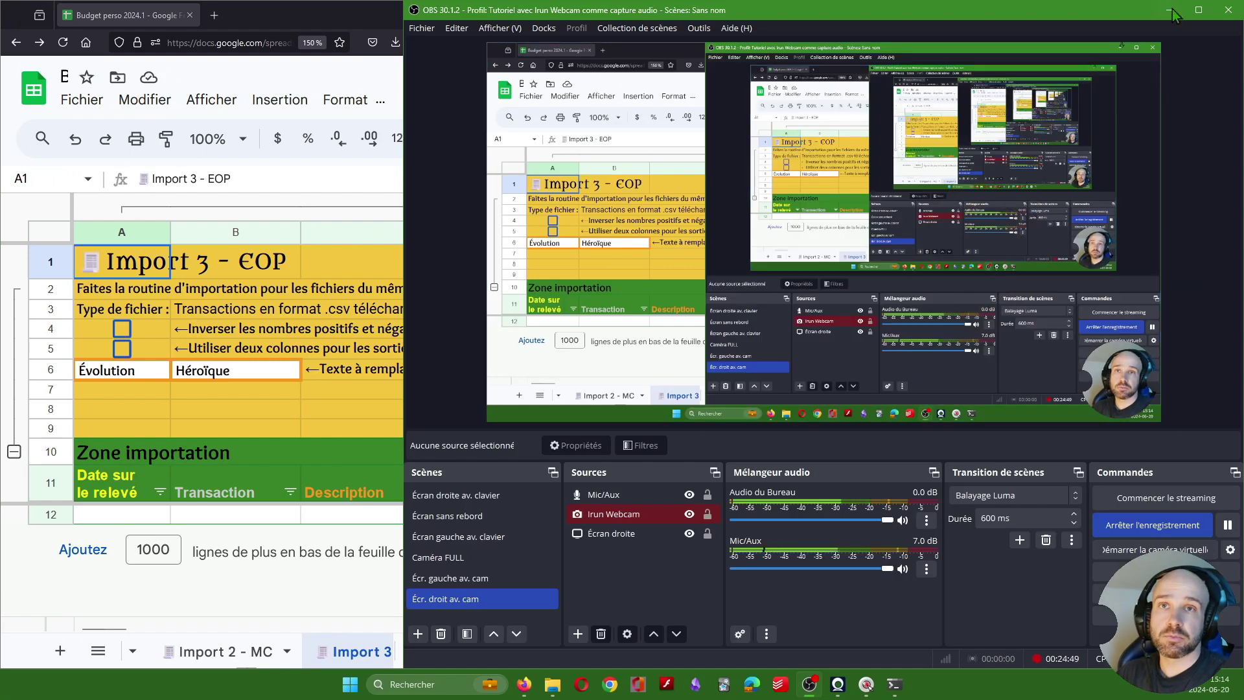
pyautogui.click(1169, 10)
pyautogui.click(895, 31)
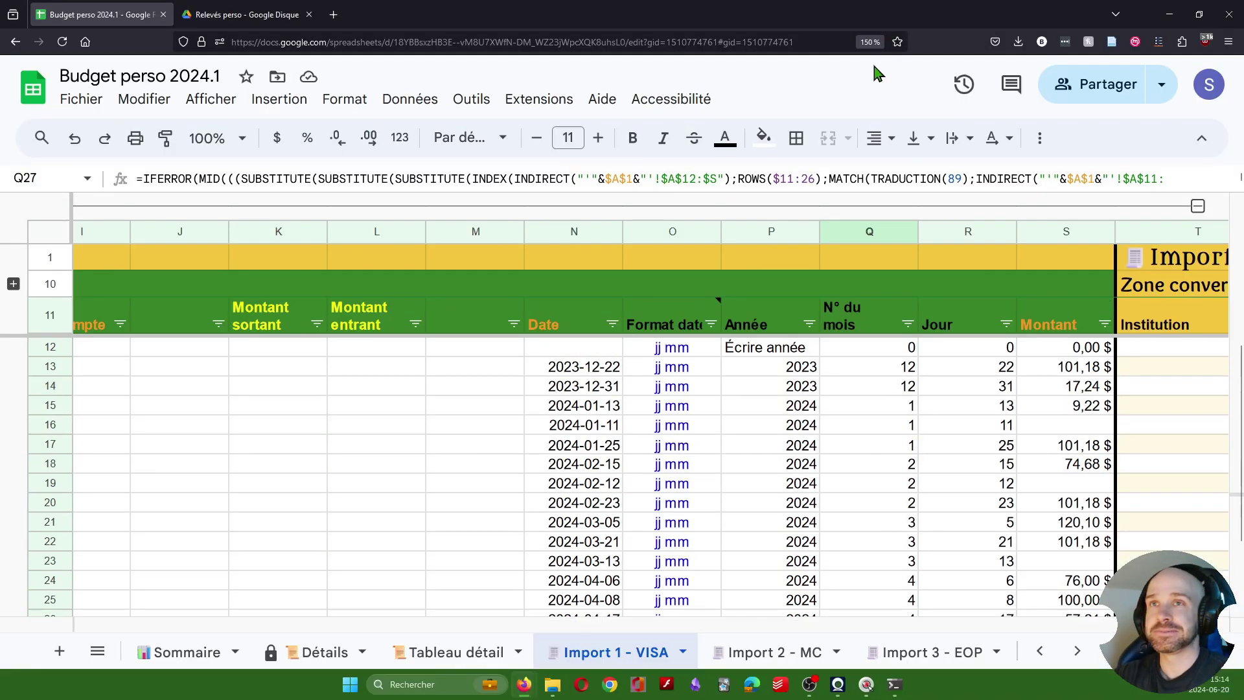
pyautogui.press('super+Right')
pyautogui.press('super+Up')
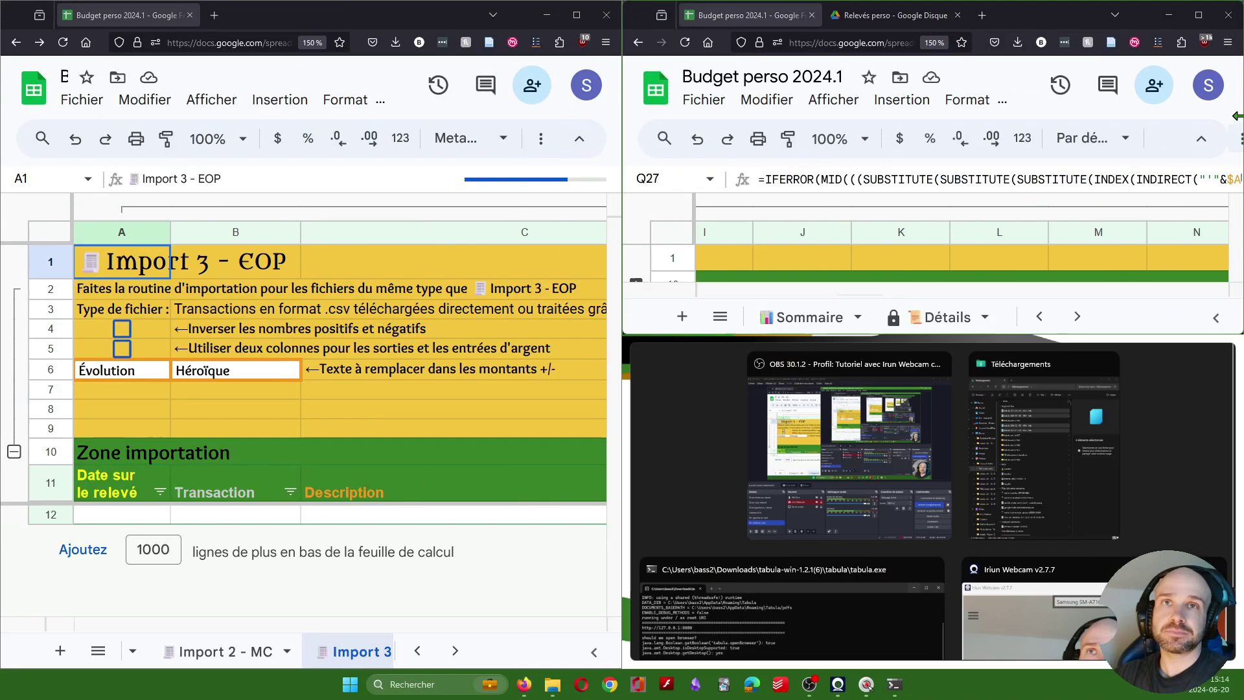
pyautogui.moveTo(1076, 12); pyautogui.dragTo(1242, 170)
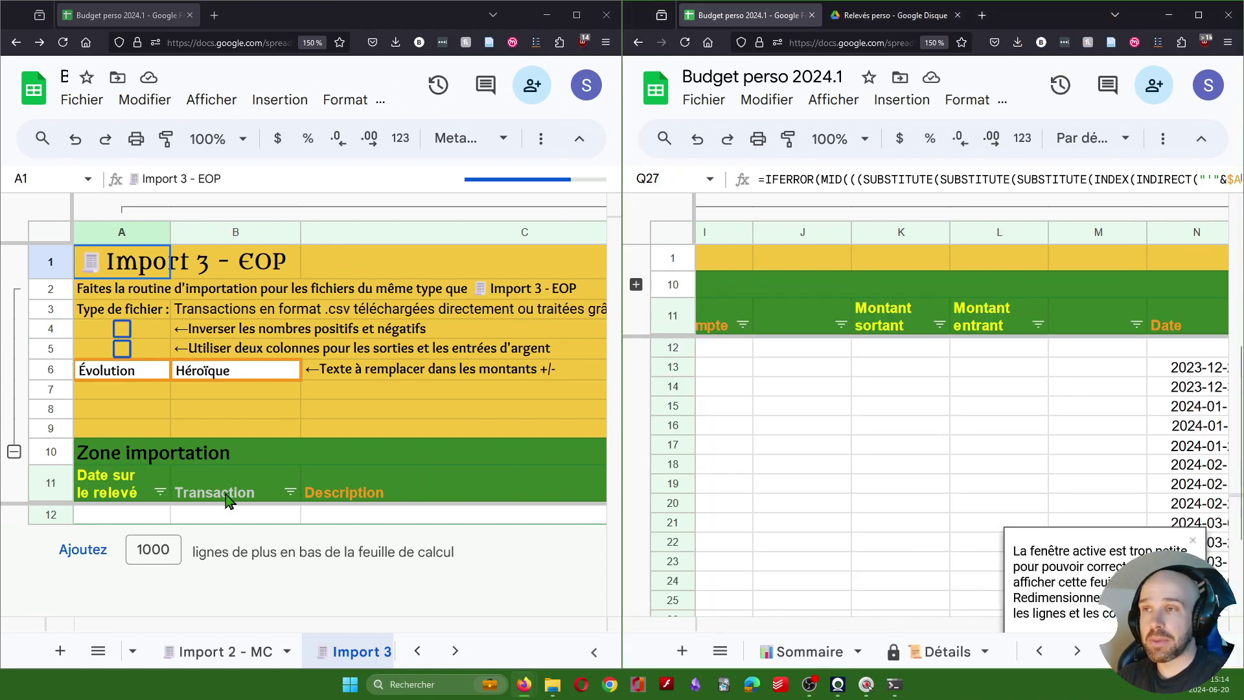
# - Show "Import 1 - VISA" in both windows and compare the imported "Montant +/-" values in column F with the converted "Montant" in column S
pyautogui.click(223, 652)
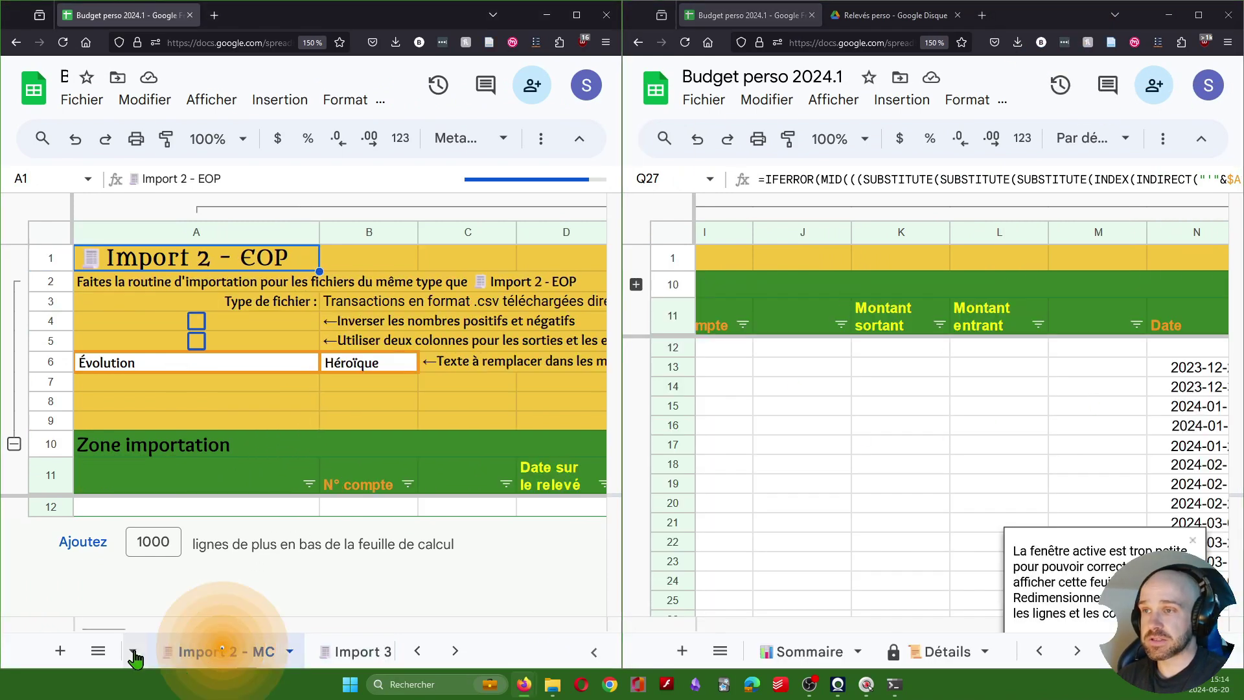
pyautogui.click(98, 650)
pyautogui.click(191, 472)
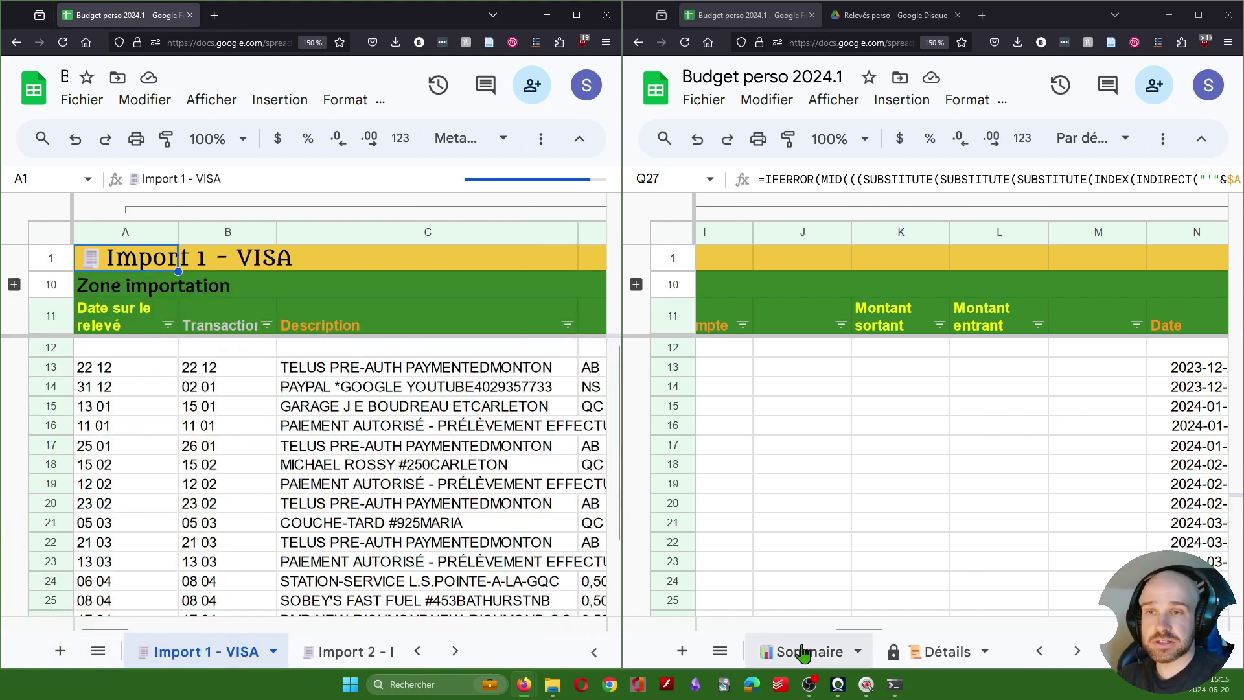
pyautogui.moveTo(847, 627); pyautogui.dragTo(921, 625)
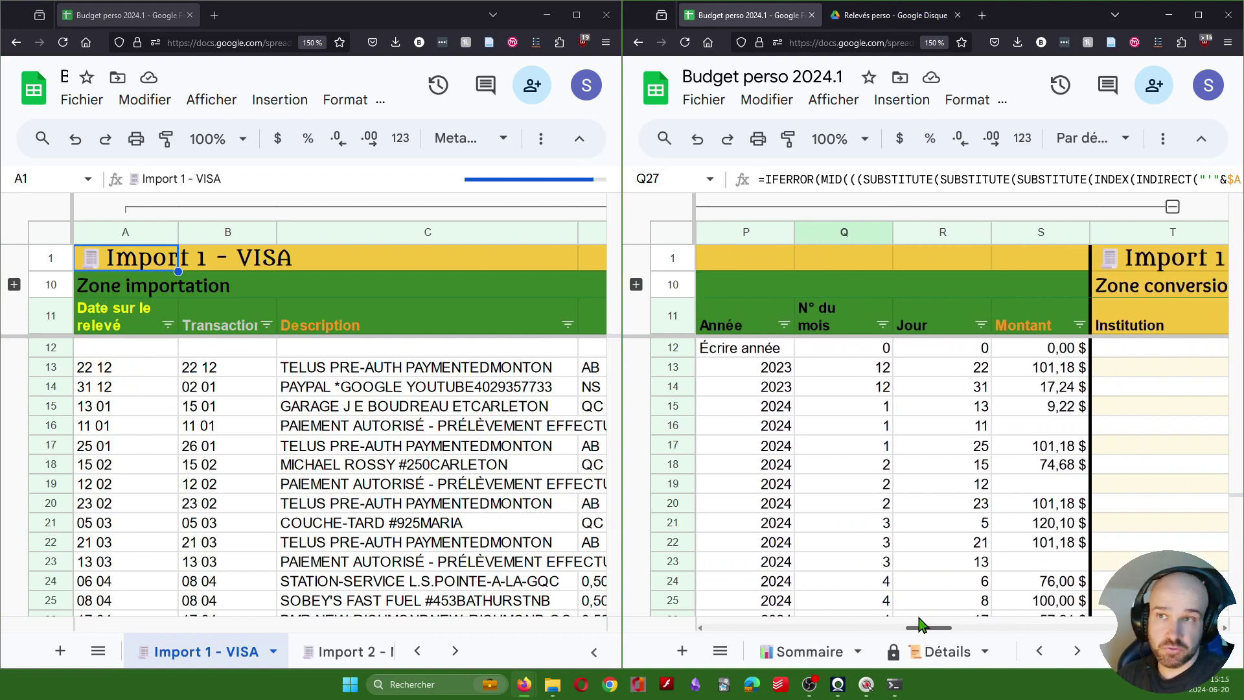
pyautogui.moveTo(125, 629); pyautogui.dragTo(183, 629)
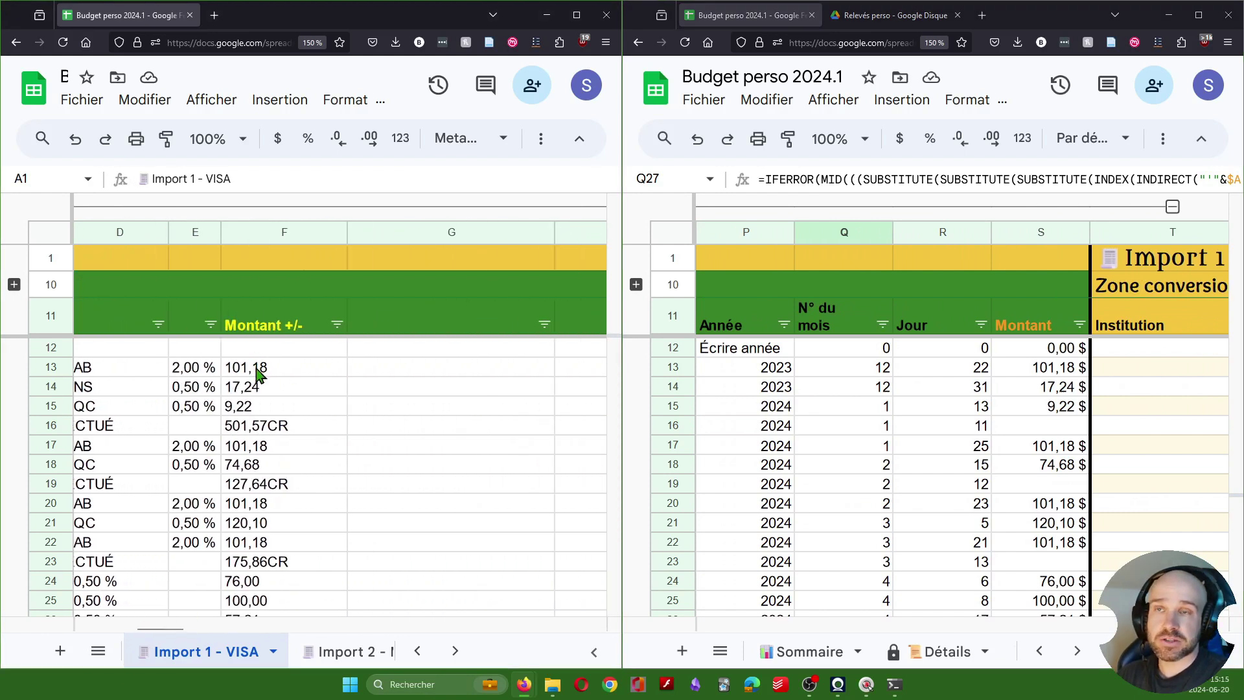
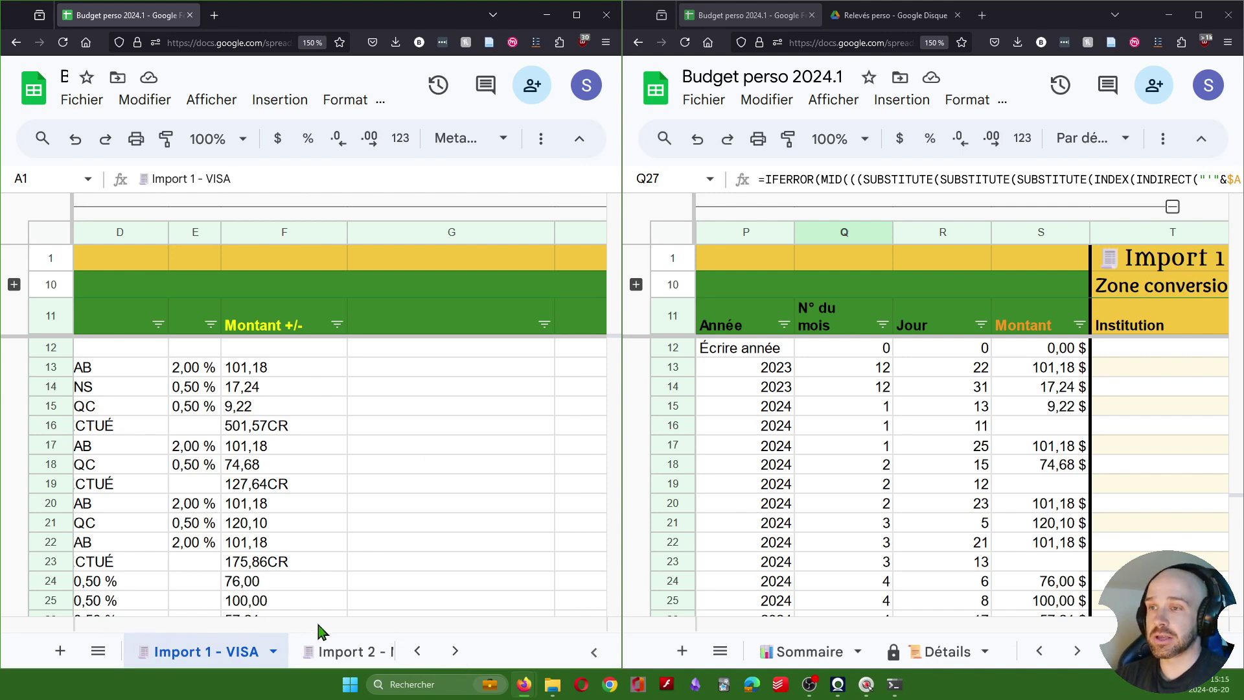
# - Unfold the grouped setting rows 2 to 9 above the import zone and show the VISA sheet full screen
pyautogui.click(174, 644)
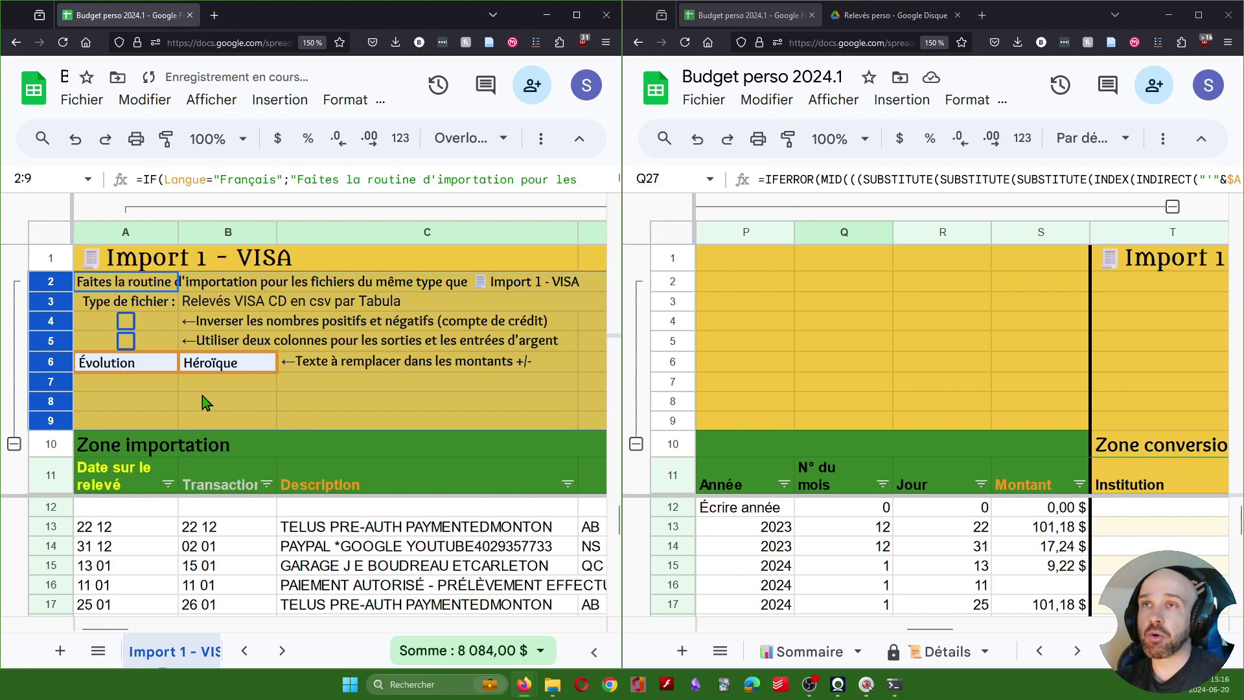
pyautogui.press('F11')
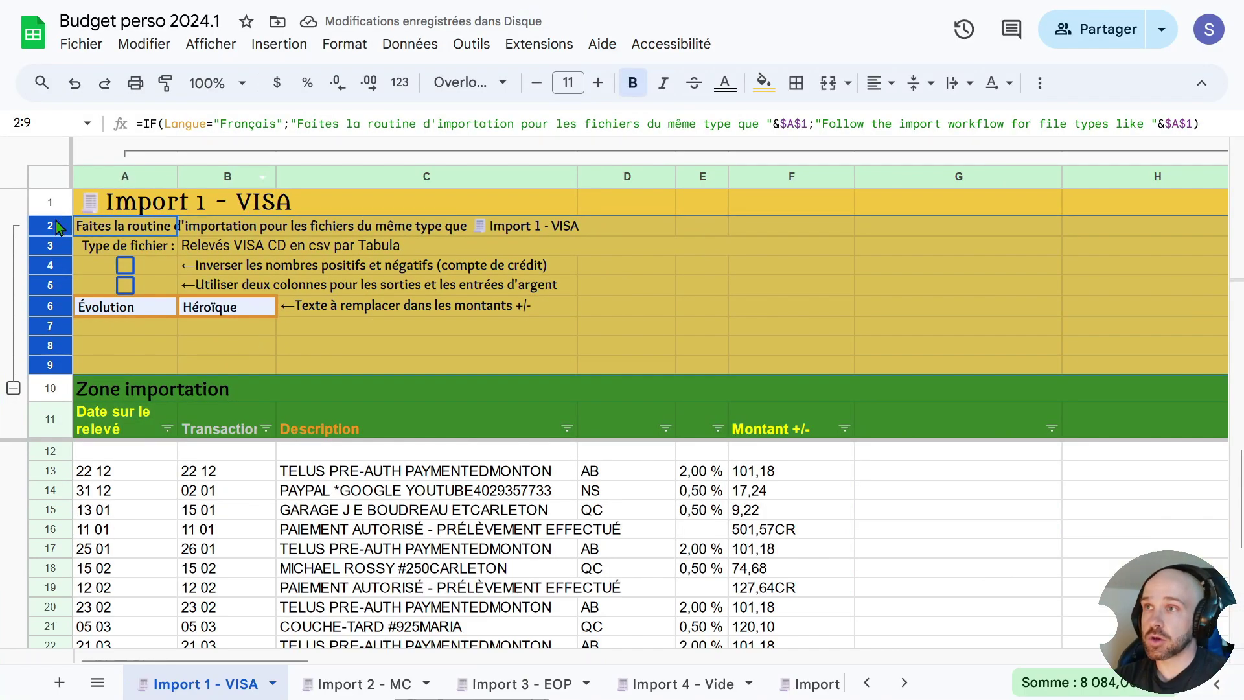
pyautogui.click(283, 345)
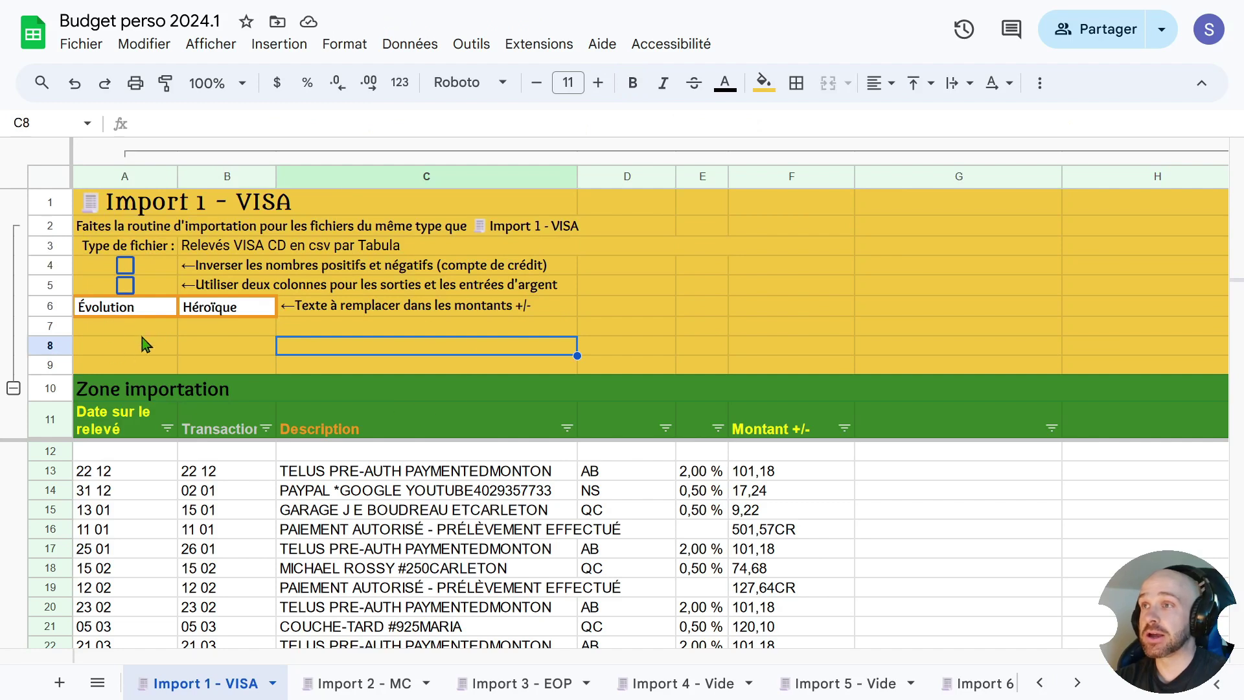
# - Enter "cr" in A6 as the first text to replace in the "Montant +/-" amounts
pyautogui.click(142, 311)
pyautogui.click(185, 311)
pyautogui.click(142, 314)
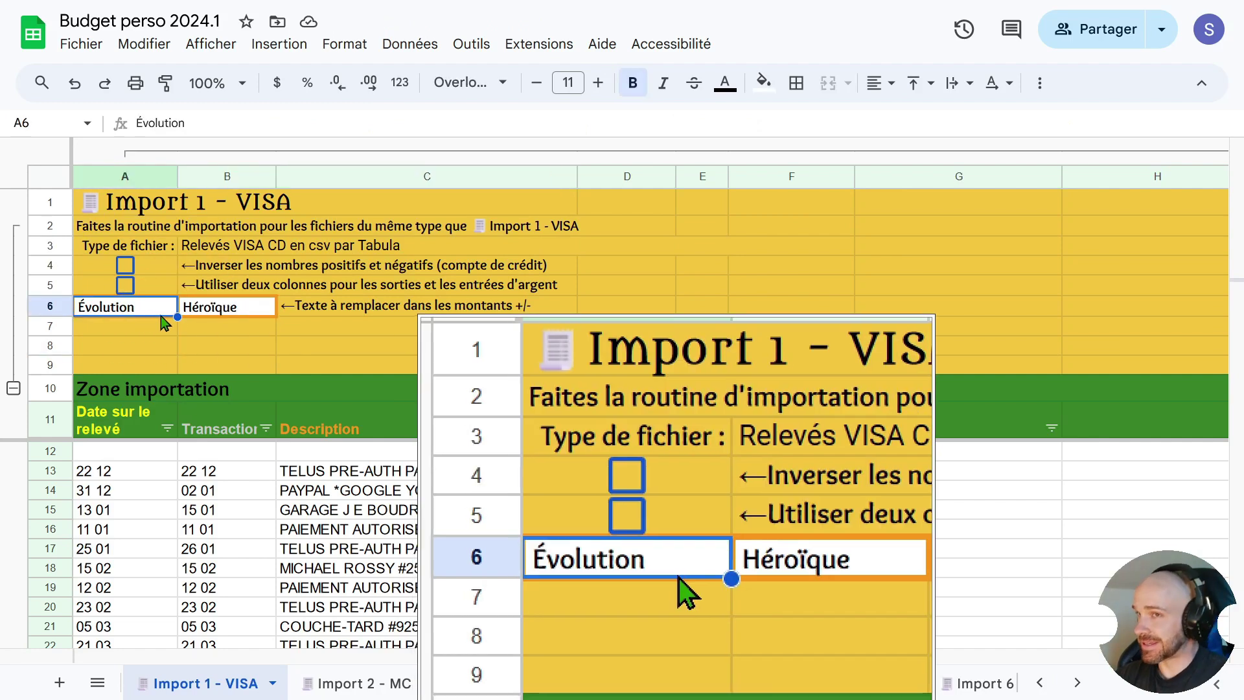
pyautogui.click(188, 309)
pyautogui.click(150, 313)
pyautogui.click(207, 312)
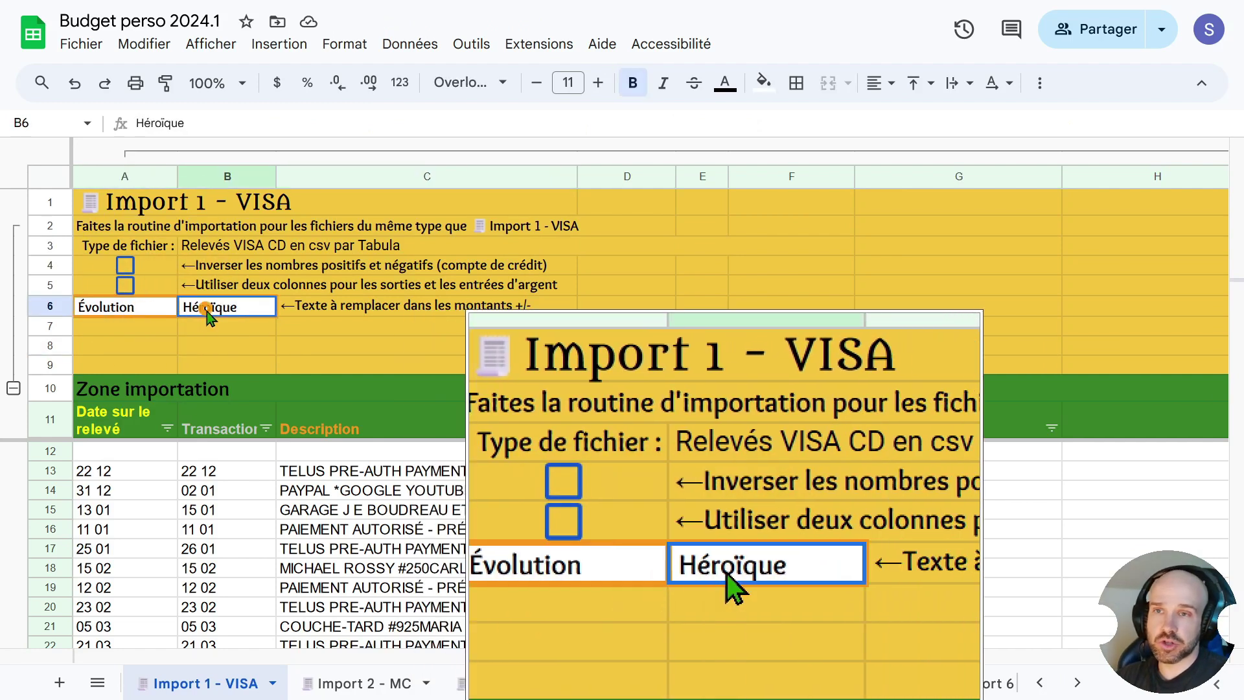
pyautogui.click(130, 313)
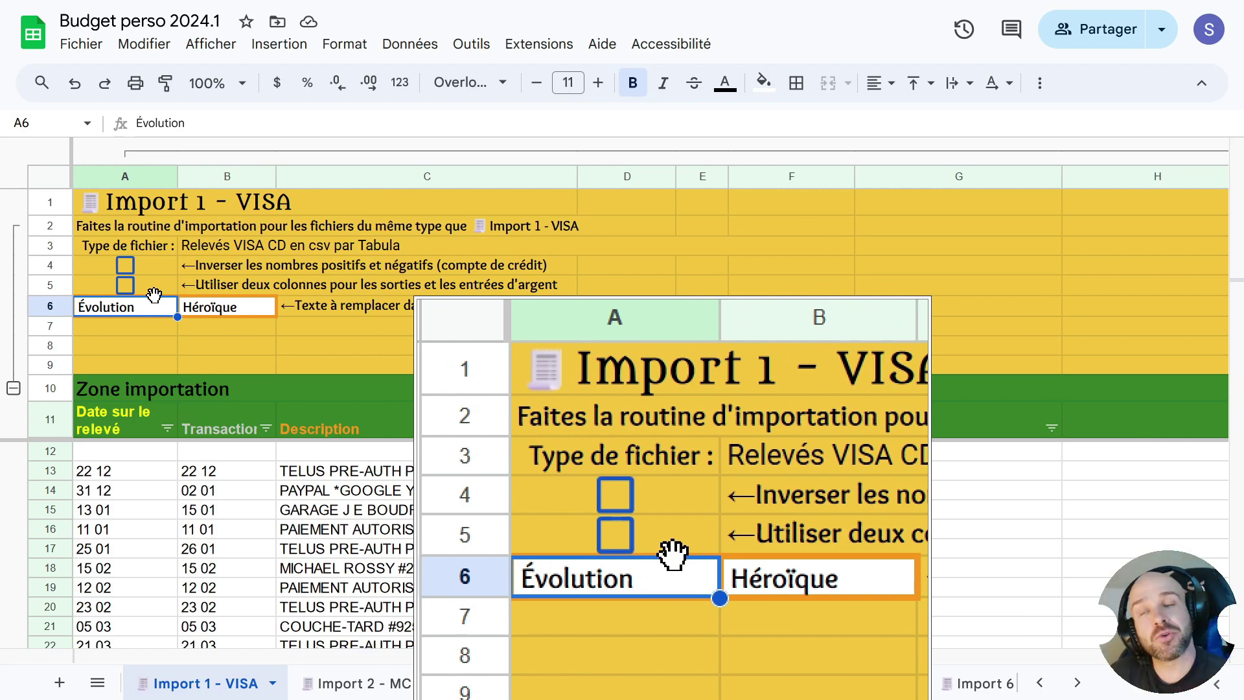
pyautogui.doubleClick(153, 305)
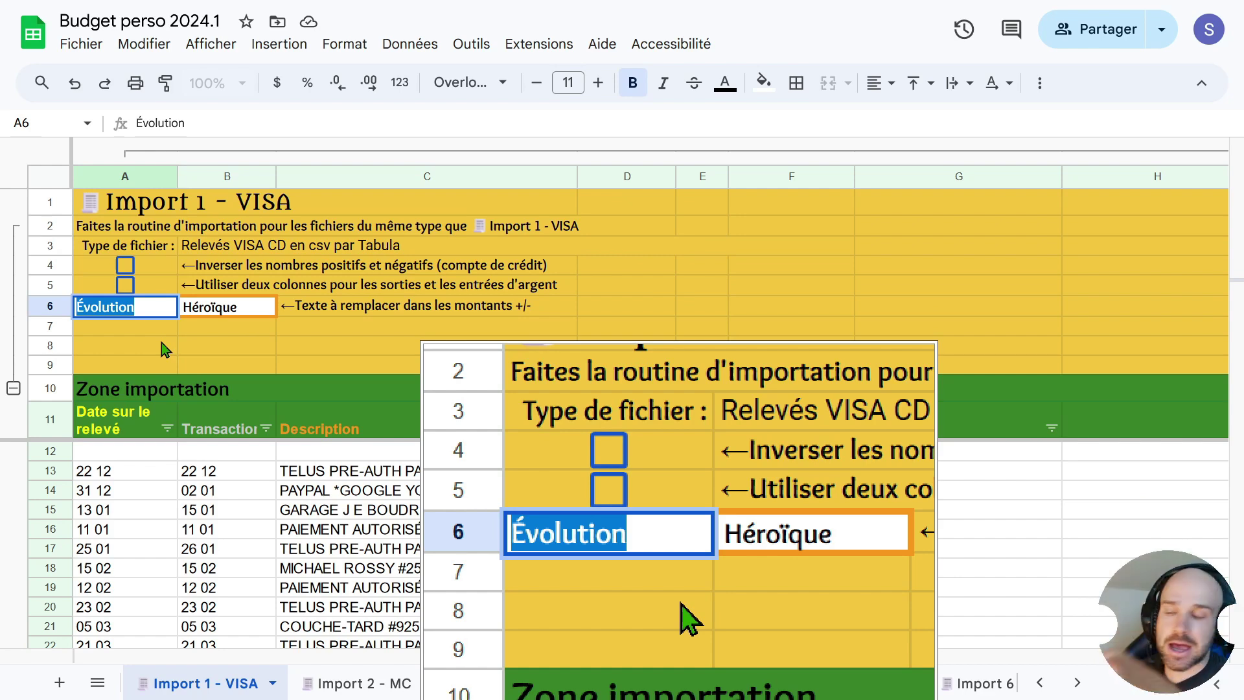
pyautogui.write('cr')
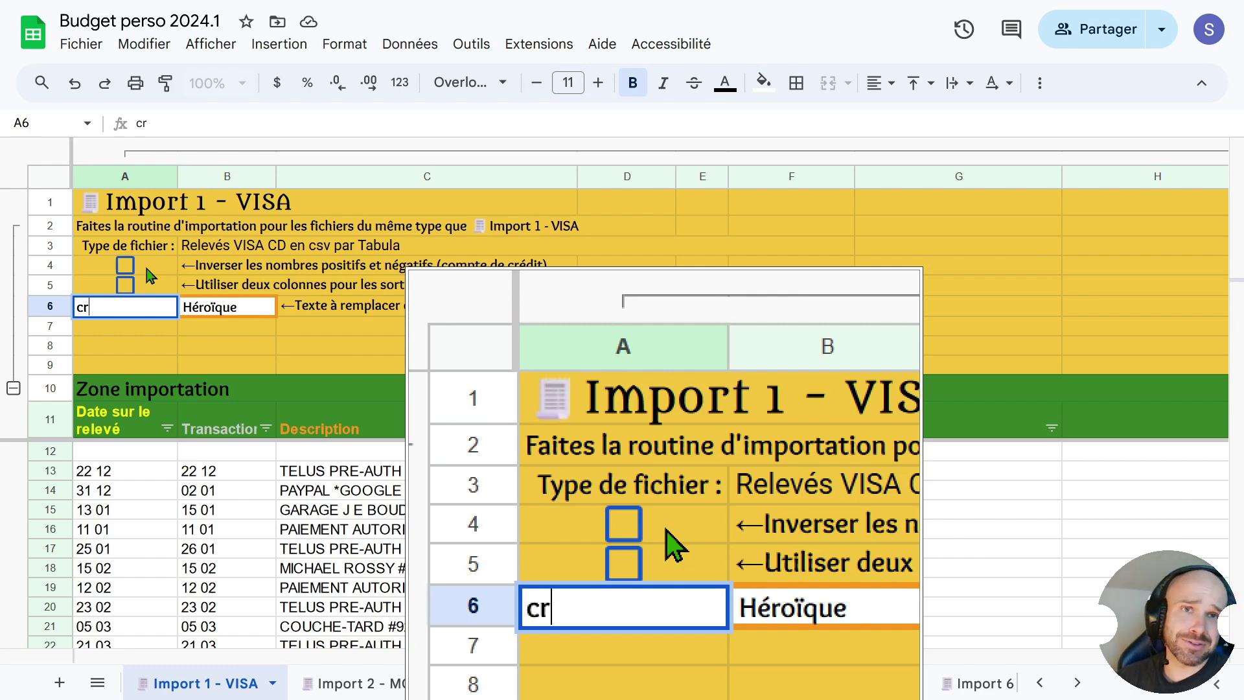
pyautogui.press('Return')
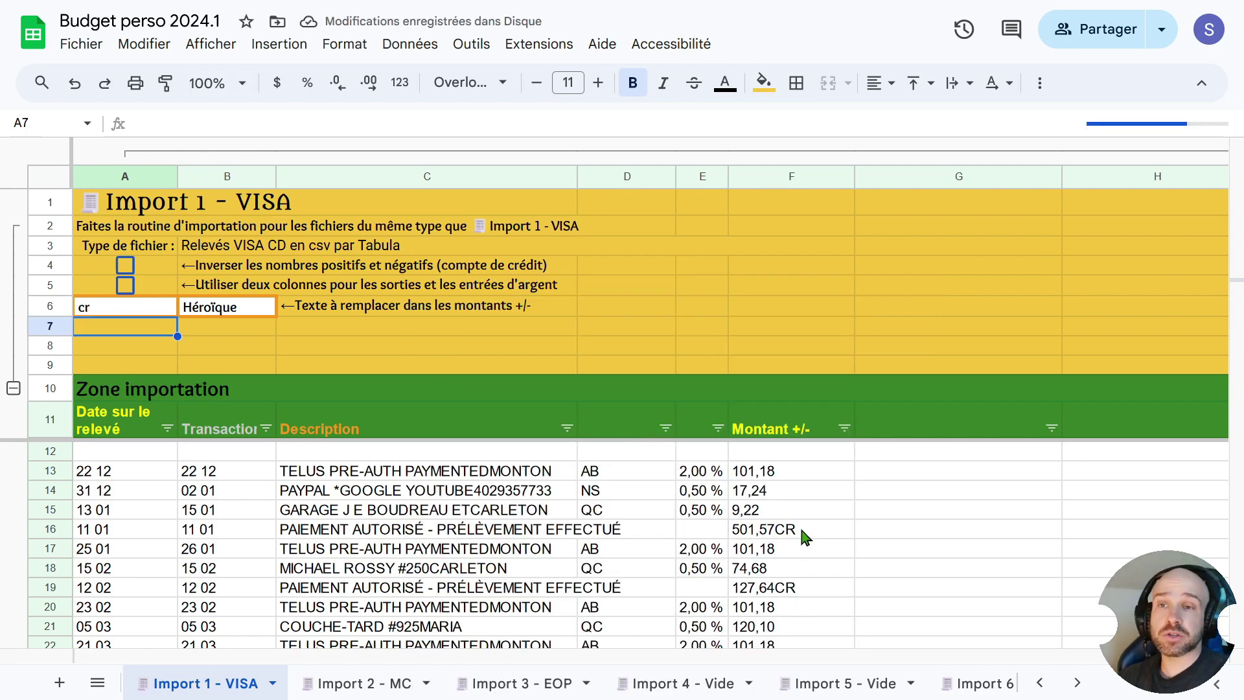
# - Collapse rows 2 to 9 and check the converted amounts of the credit payments in S16, S19 and S23
pyautogui.scroll(-3, 803, 531)
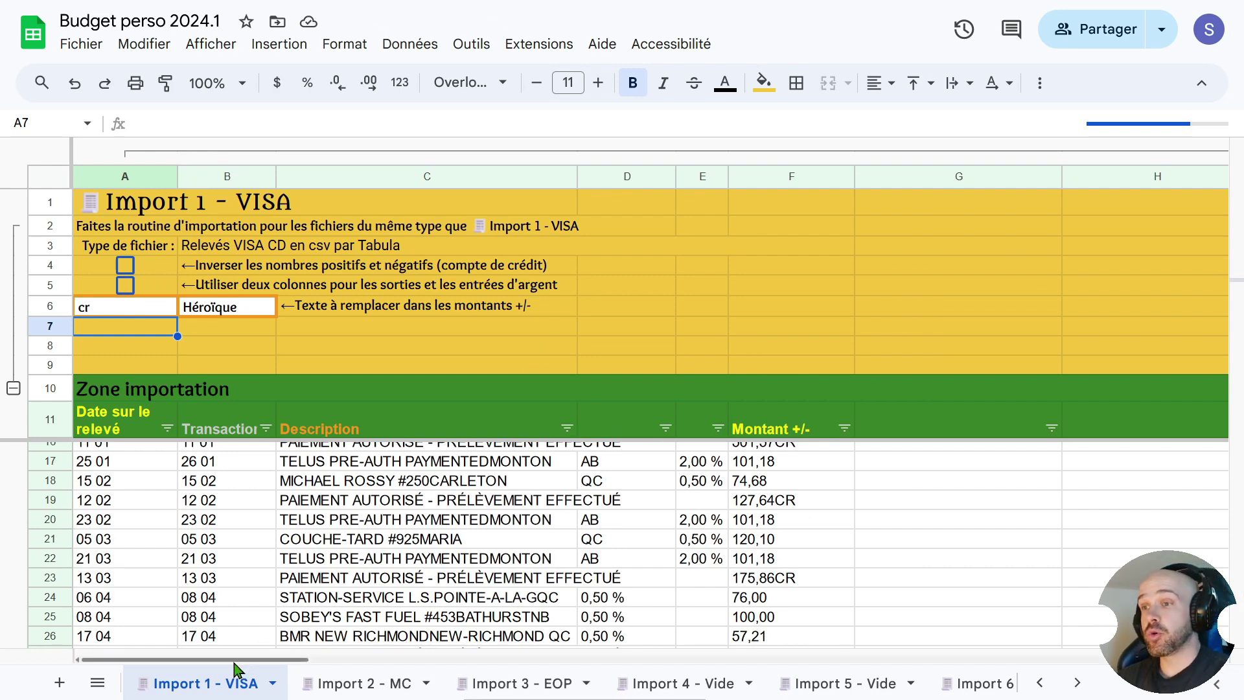
pyautogui.moveTo(241, 661); pyautogui.dragTo(616, 666)
pyautogui.scroll(-2, 799, 499)
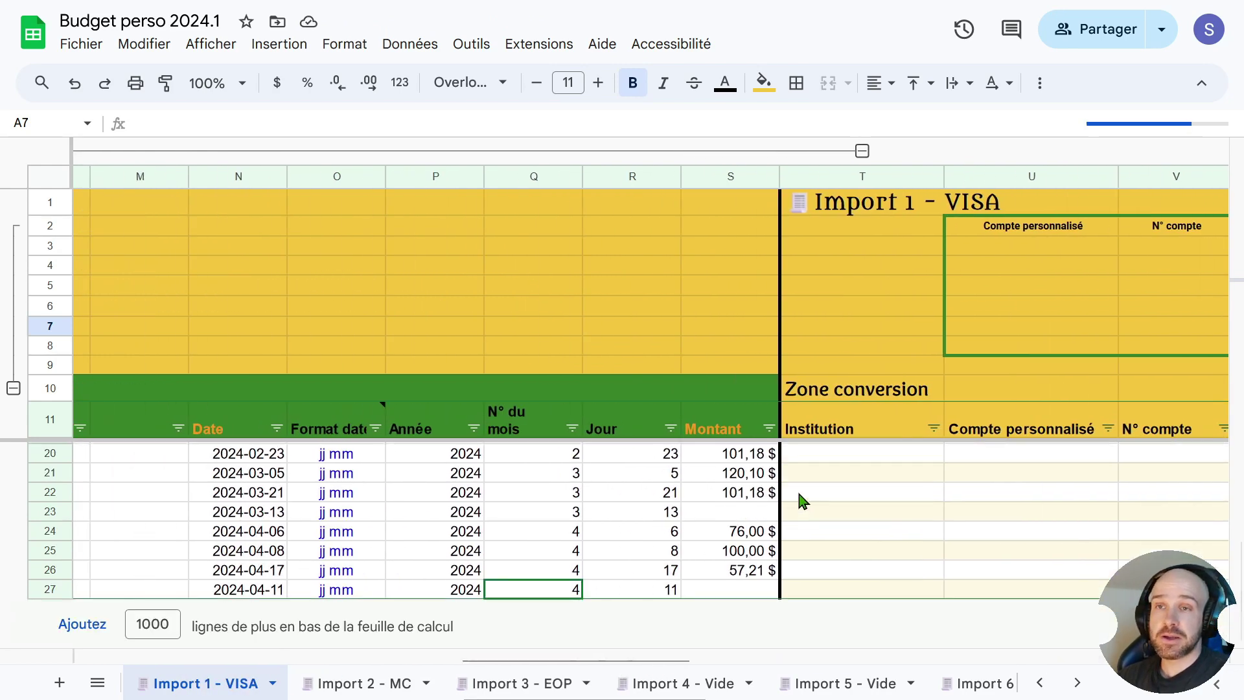
pyautogui.scroll(4, 745, 518)
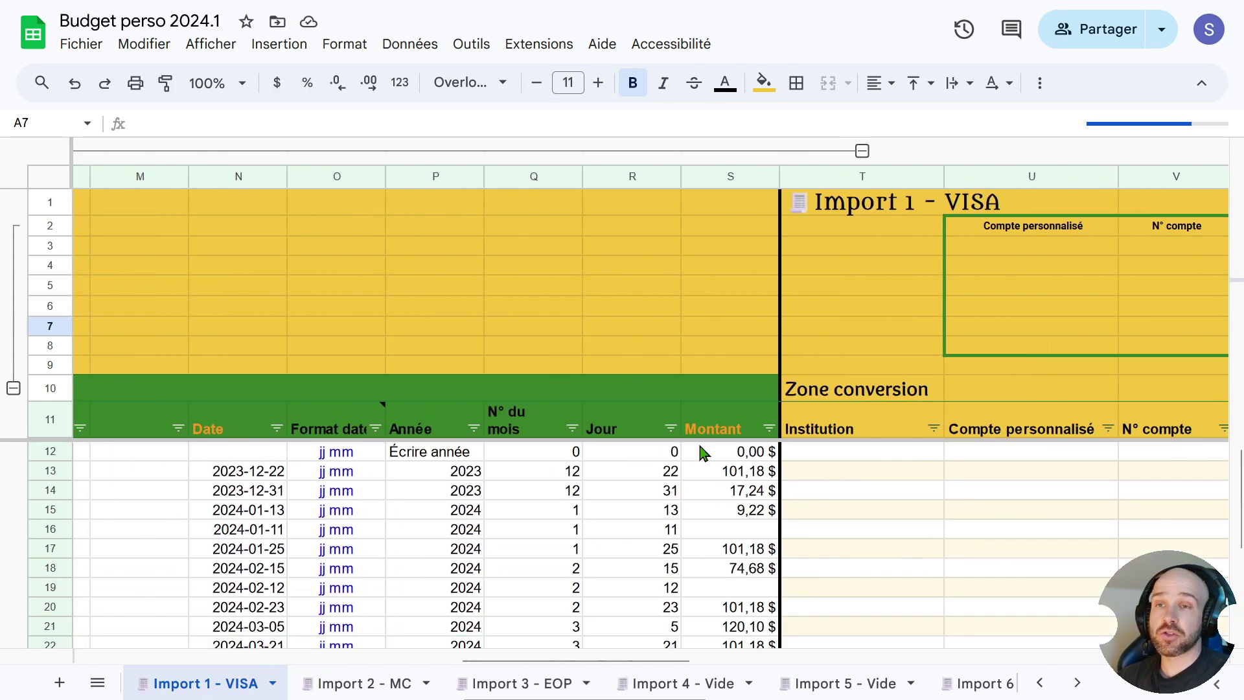
pyautogui.click(13, 388)
pyautogui.click(746, 371)
pyautogui.click(822, 391)
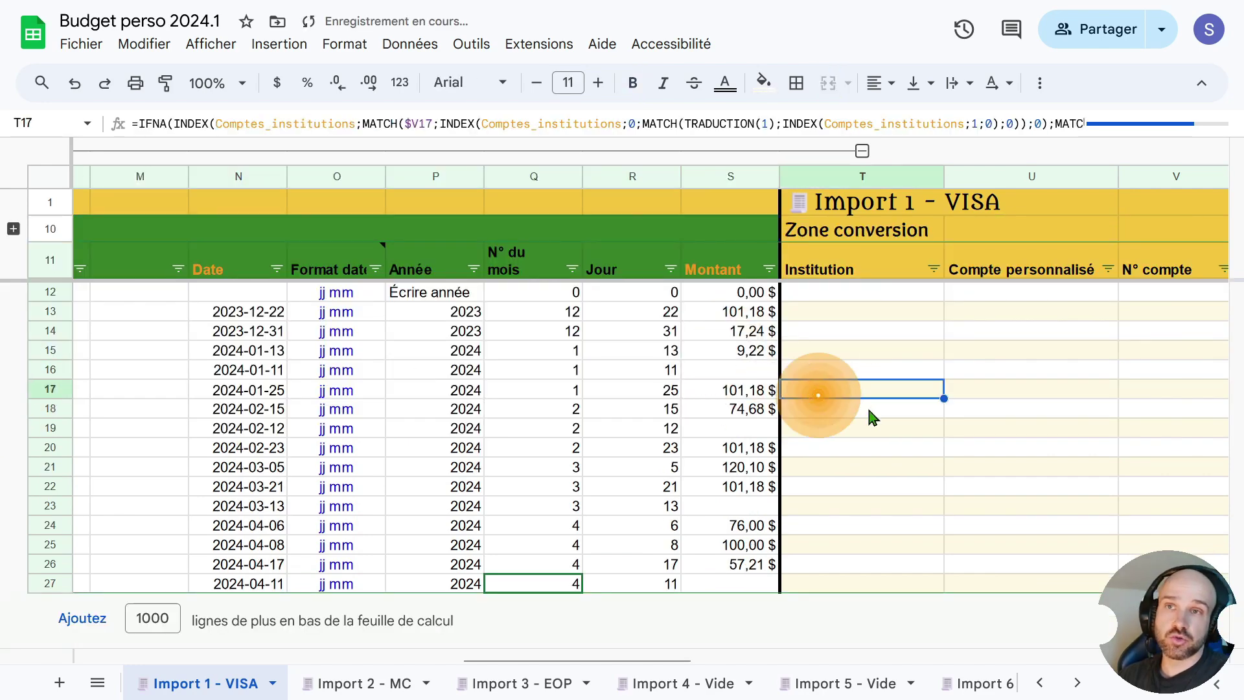
pyautogui.click(655, 372)
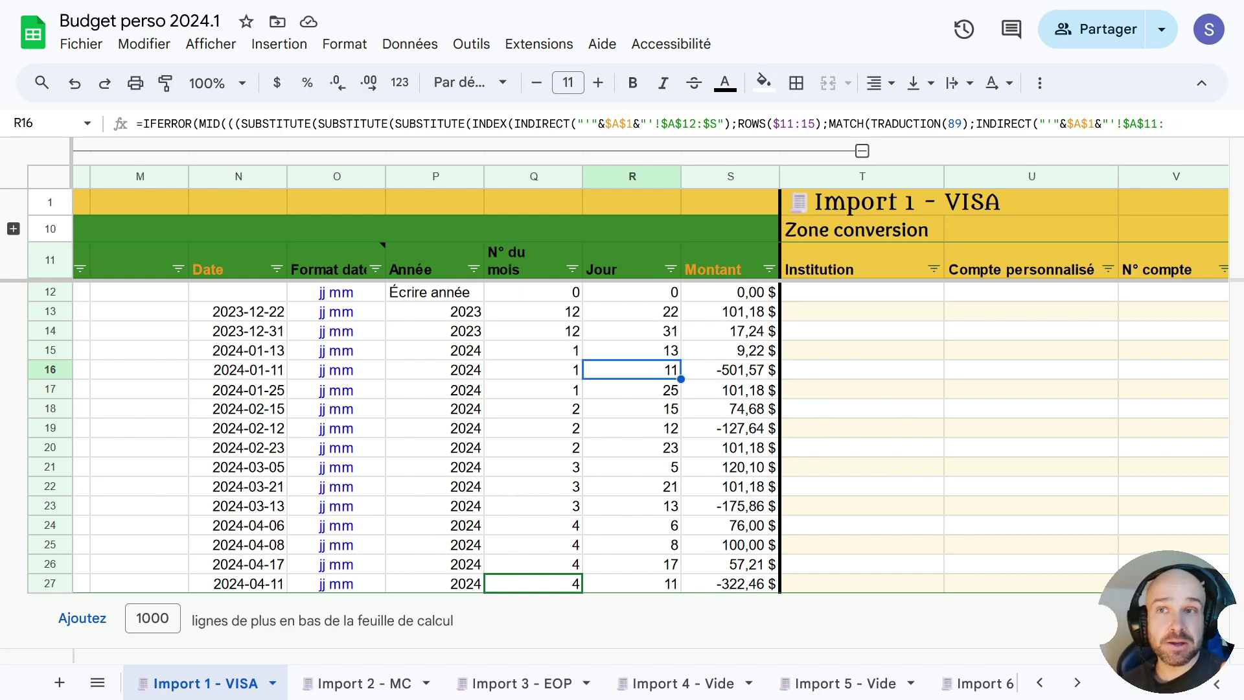
pyautogui.click(742, 374)
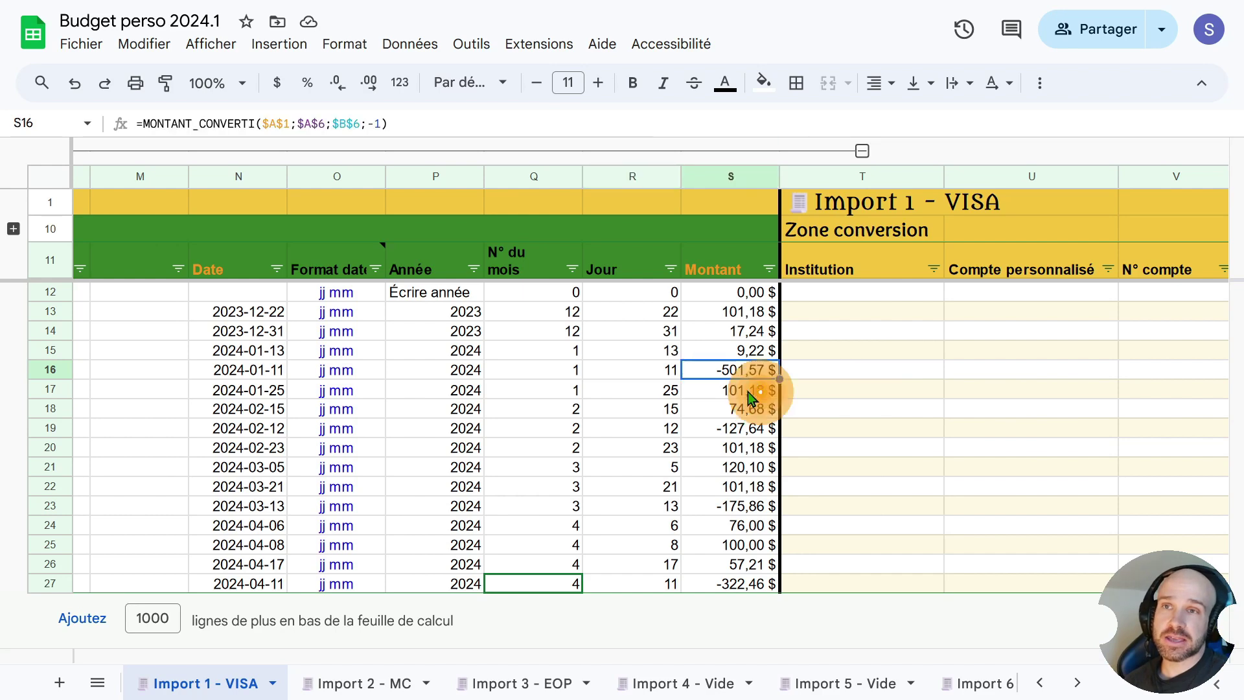
pyautogui.click(745, 429)
pyautogui.click(746, 508)
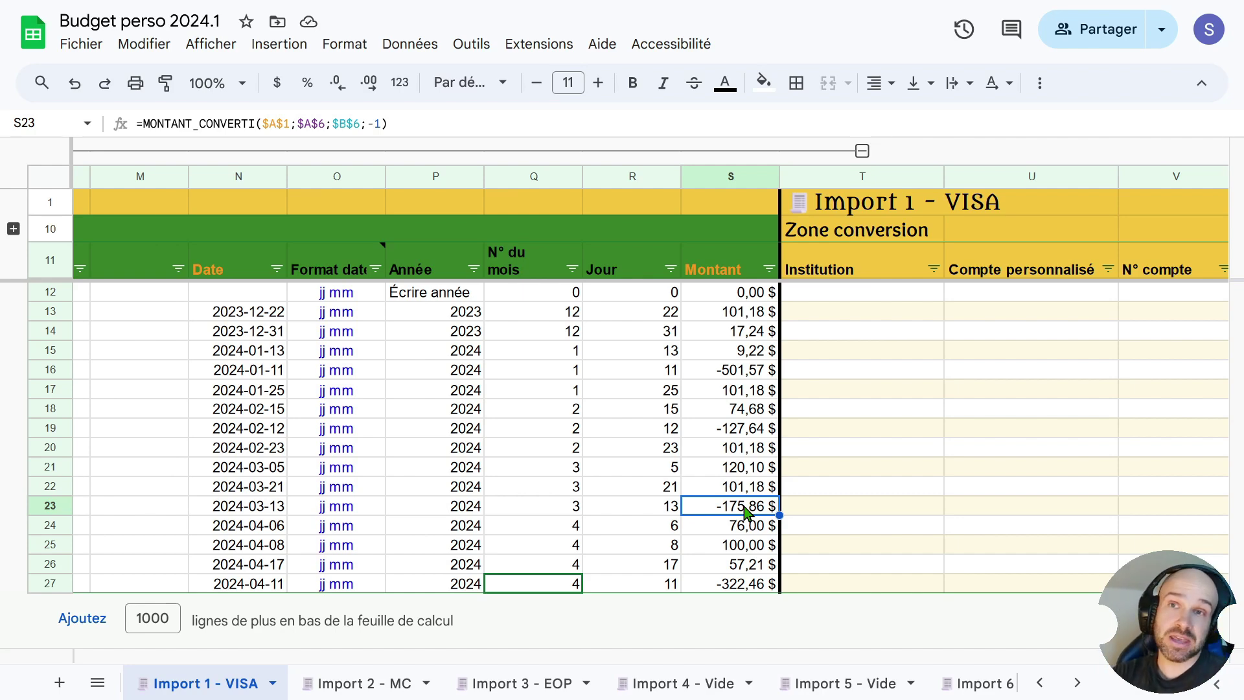
# - Unfold rows 2 to 9 and enable "Inverser les nombres positifs et négatifs (compte de crédit)" for the VISA sheet
pyautogui.moveTo(603, 659); pyautogui.dragTo(197, 648)
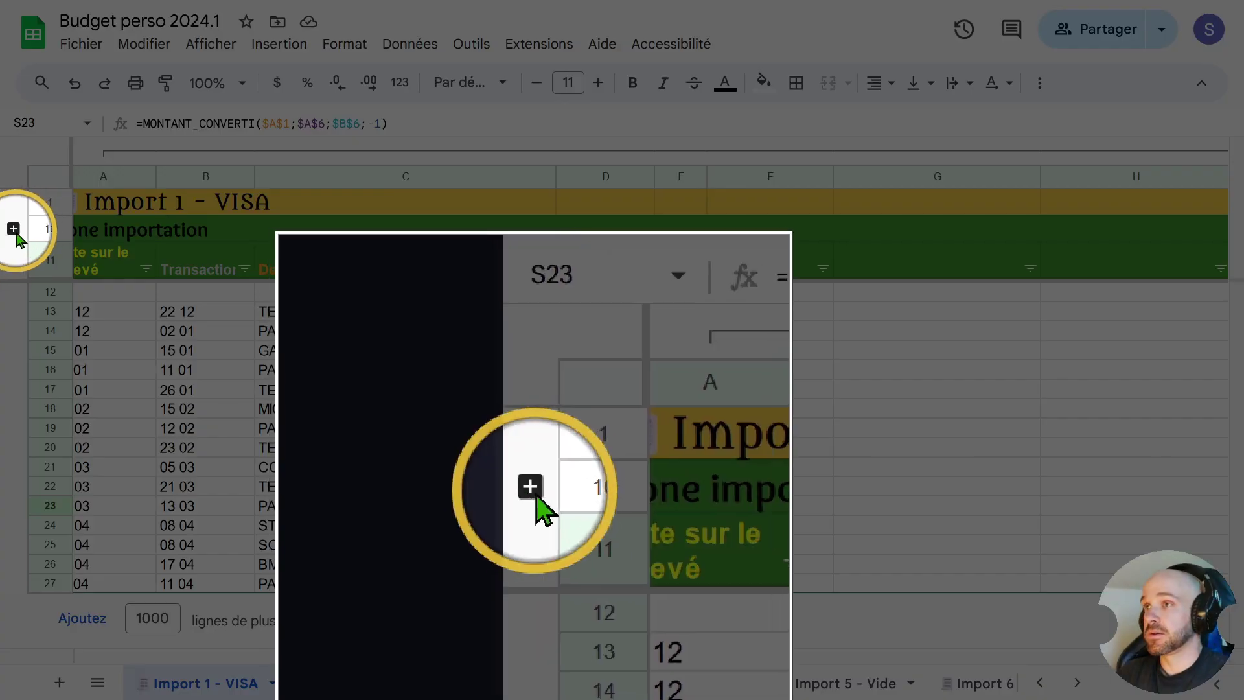
pyautogui.click(12, 228)
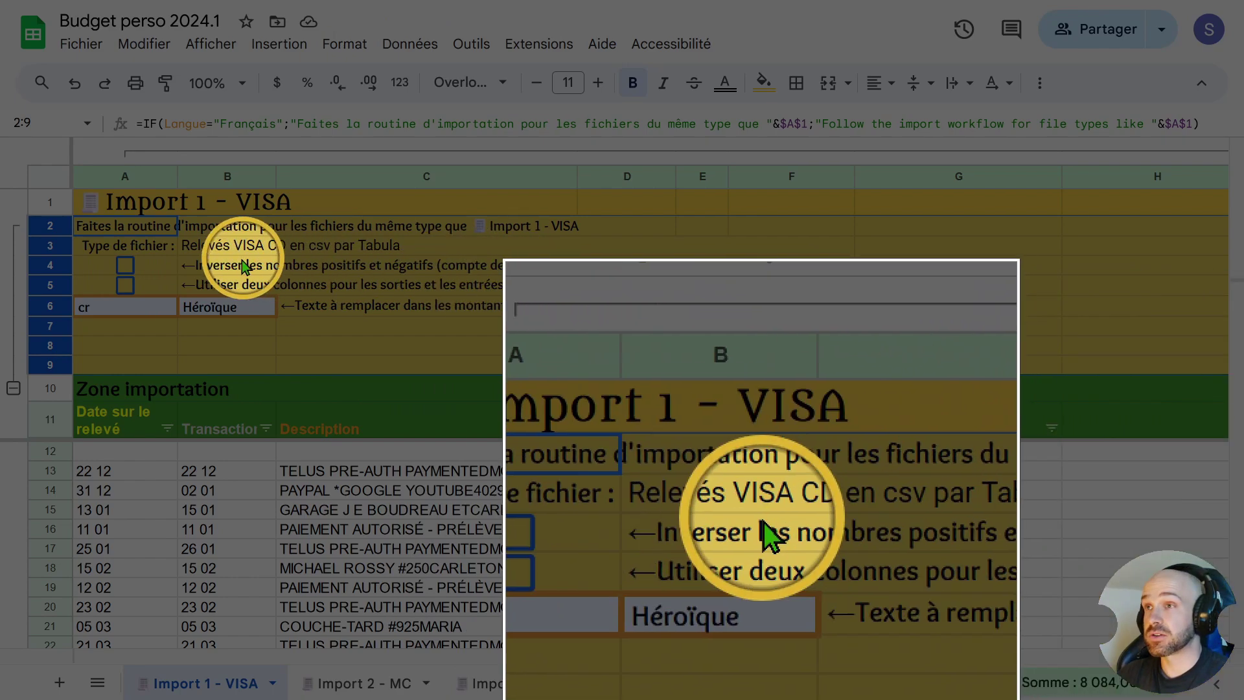
pyautogui.click(125, 266)
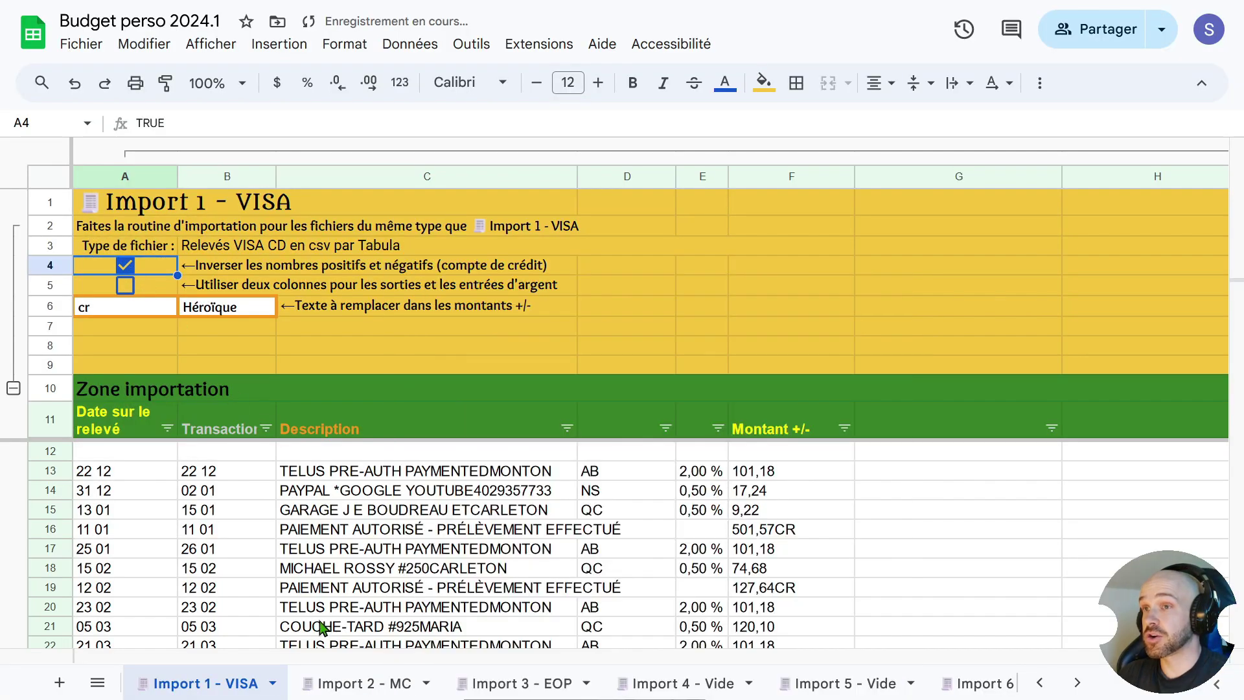
# - Collapse the setting rows 2 to 9 and check the inverted signs in the "Montant" column S
pyautogui.moveTo(299, 661); pyautogui.dragTo(711, 667)
pyautogui.scroll(-3, 805, 527)
pyautogui.scroll(2, 713, 547)
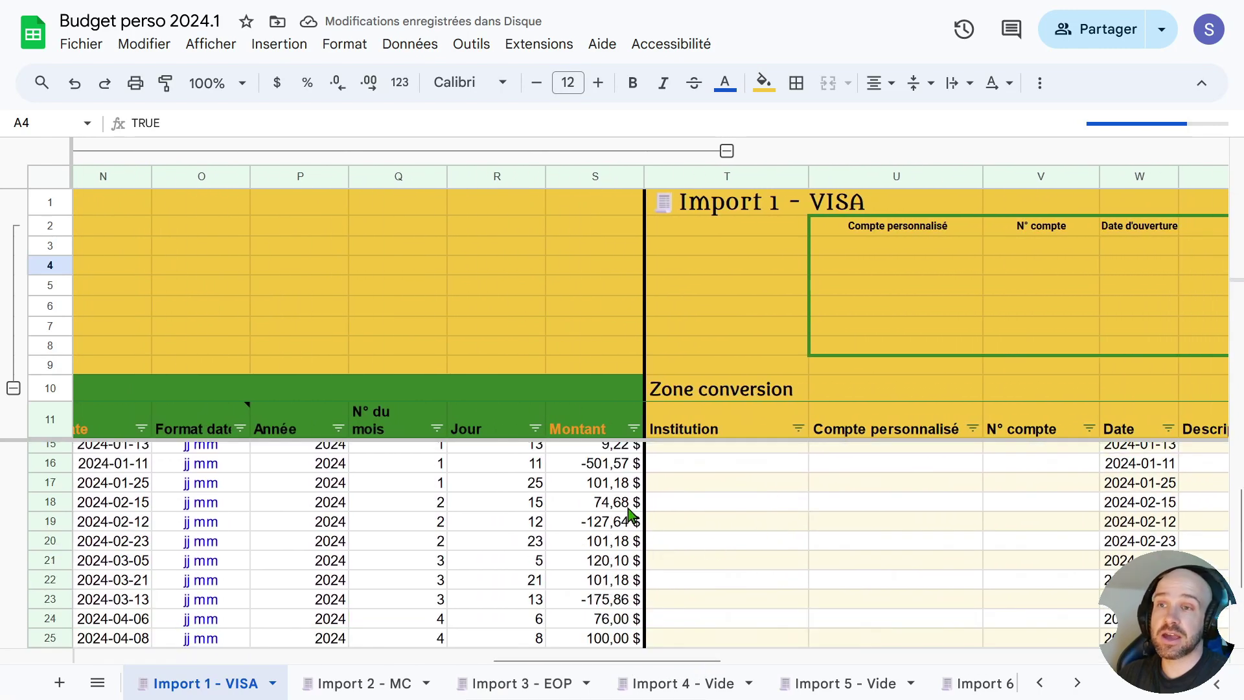
pyautogui.click(13, 388)
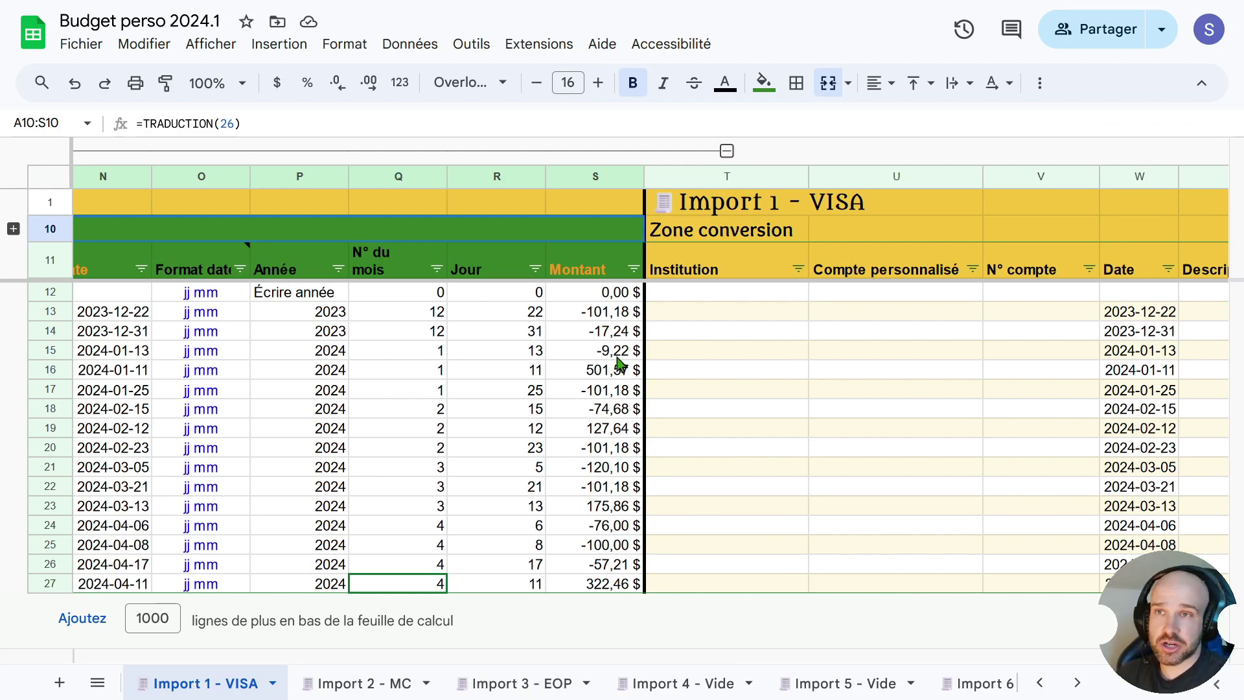
# - Look over the remaining VISA conversion columns and open the conversion zone of the "Import 3 - EOP" sheet
pyautogui.moveTo(505, 660); pyautogui.dragTo(1087, 668)
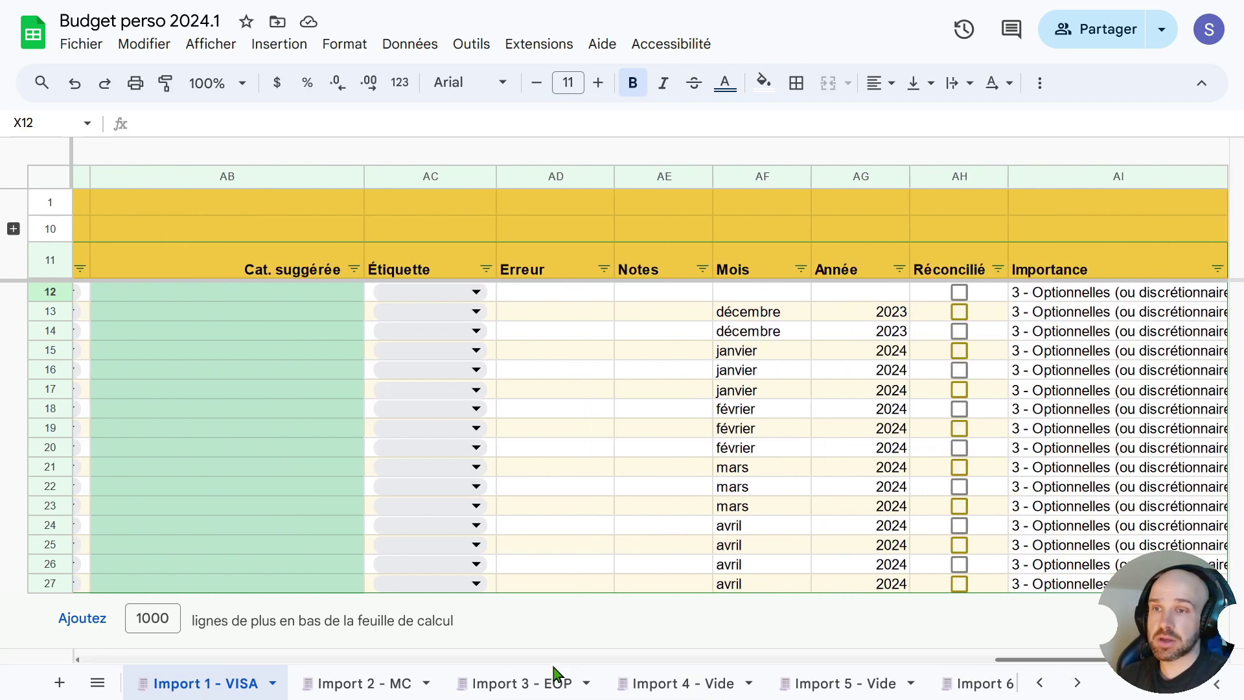
pyautogui.click(533, 683)
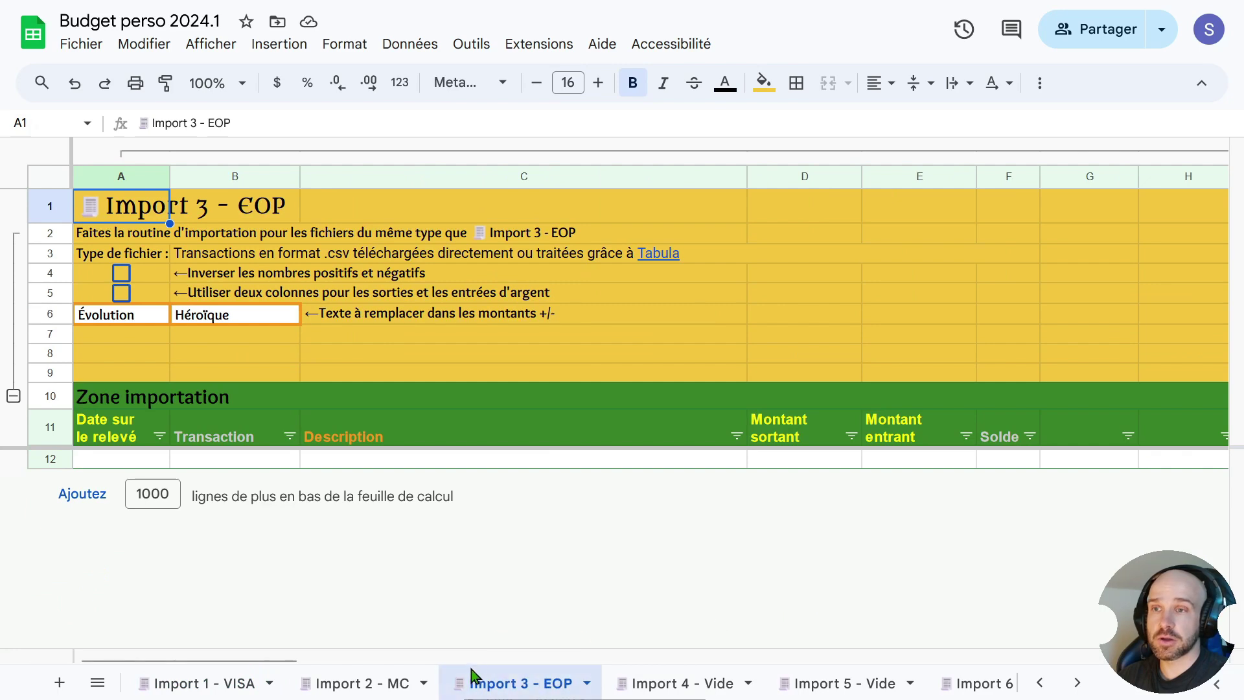
pyautogui.moveTo(219, 659); pyautogui.dragTo(756, 657)
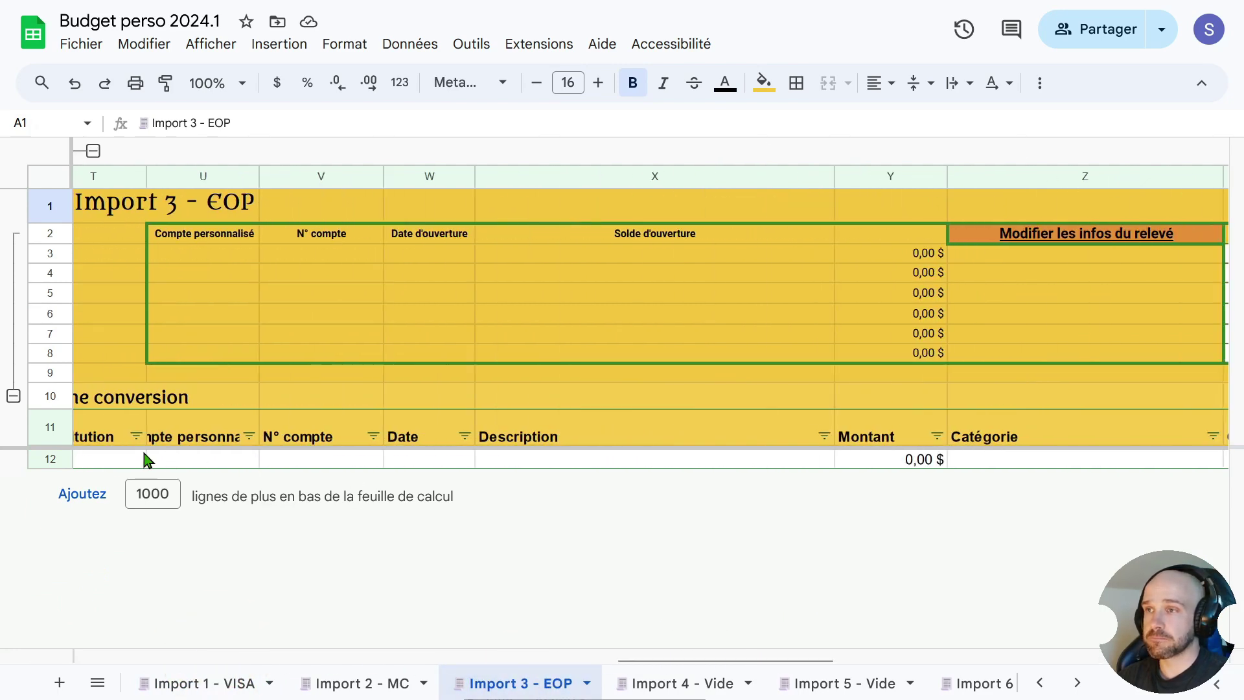
# - Copy the conversion formulas T12:AI12 from "Import 3 - EOP" and paste them at T12 of "Import 1 - VISA"
pyautogui.click(103, 458)
pyautogui.moveTo(123, 466); pyautogui.dragTo(1240, 489)
pyautogui.hotkey('ctrl', 'c')
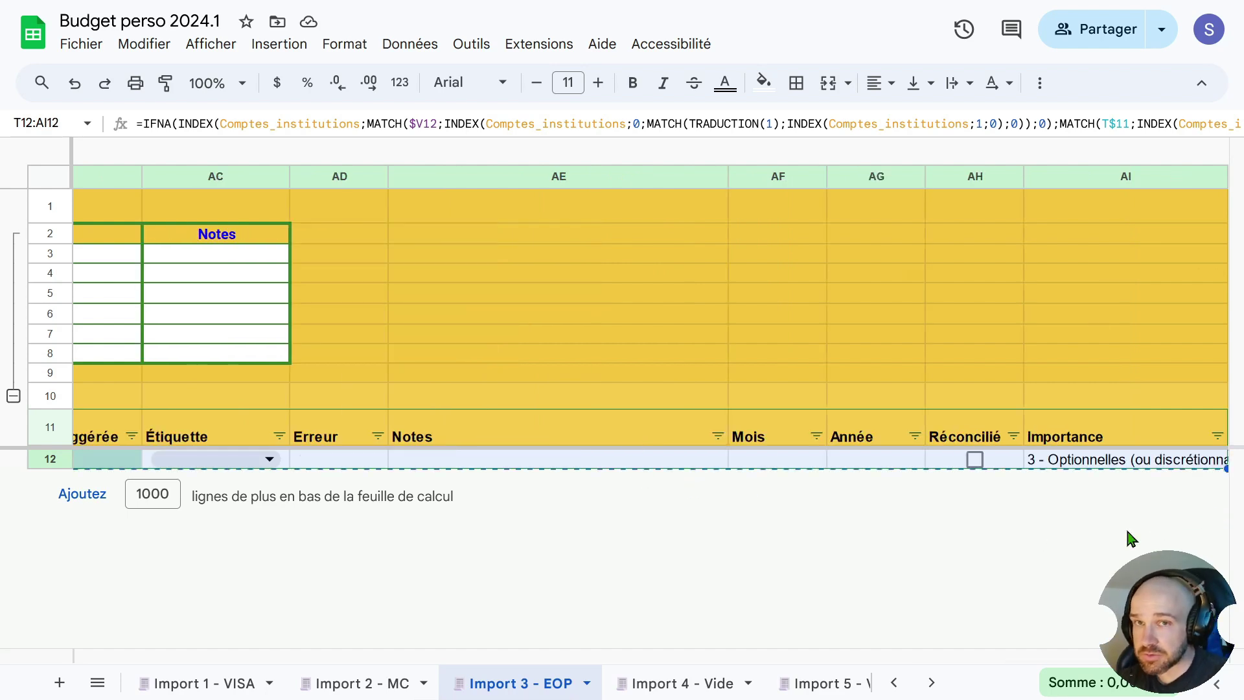
pyautogui.click(217, 682)
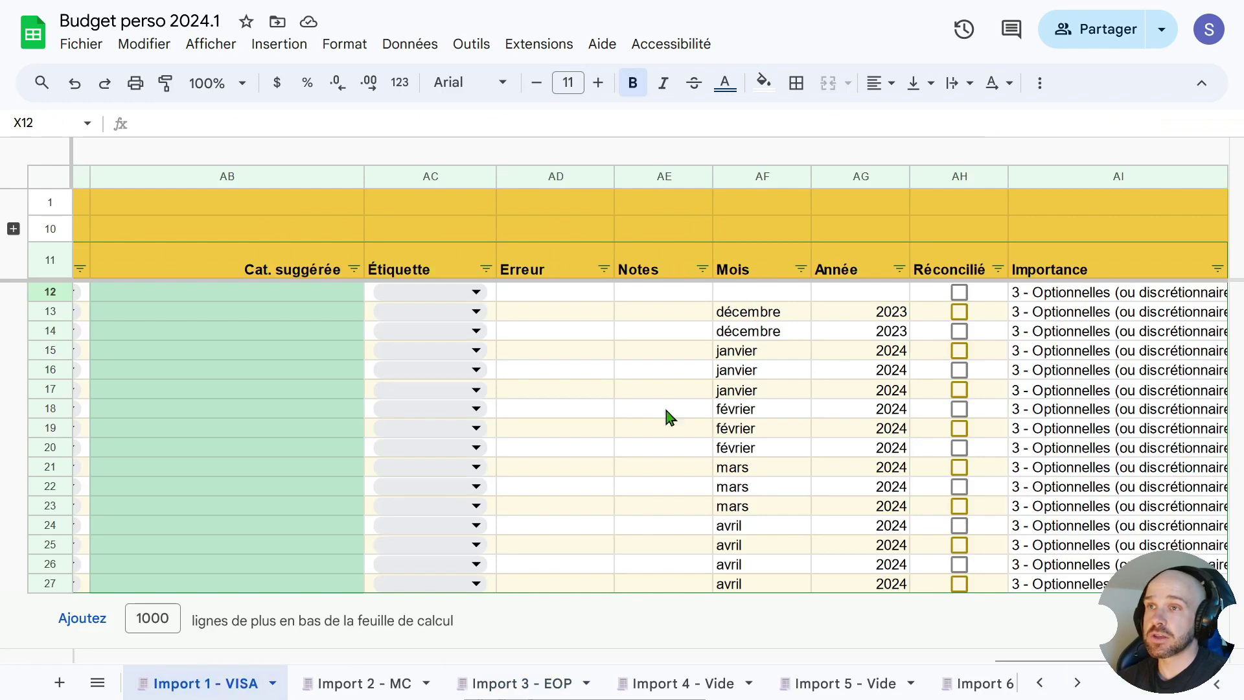
pyautogui.moveTo(1022, 662); pyautogui.dragTo(563, 661)
pyautogui.click(514, 292)
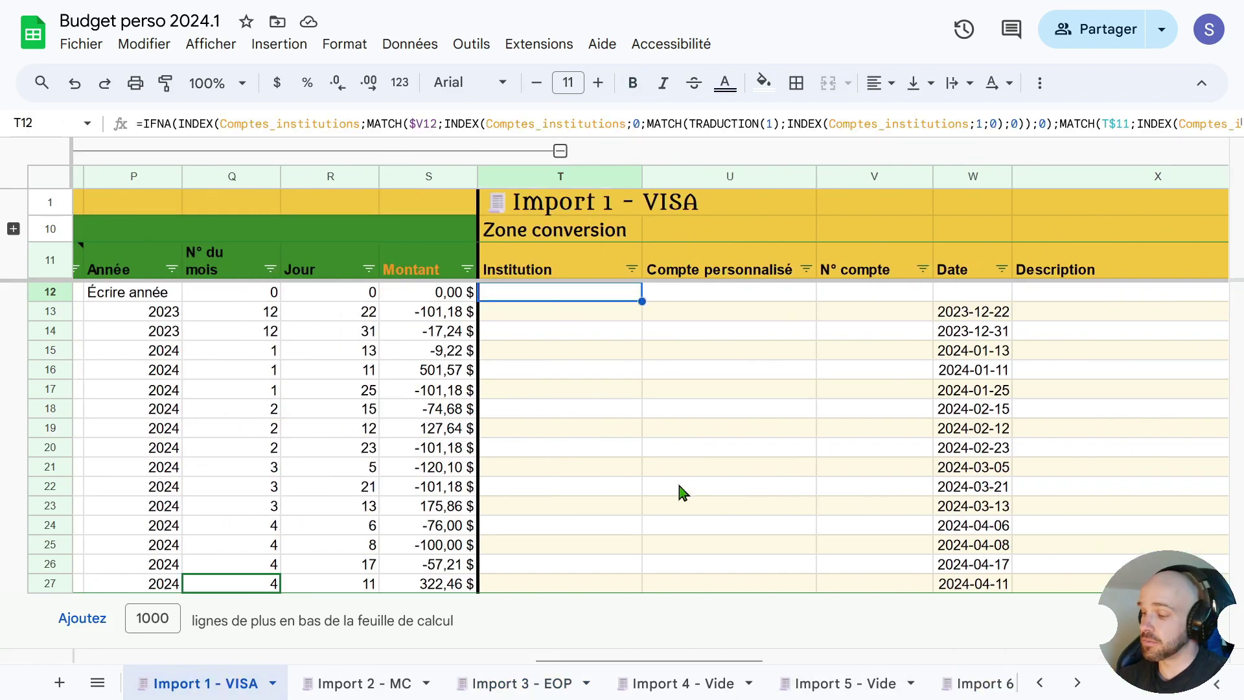
pyautogui.hotkey('ctrl', 'v')
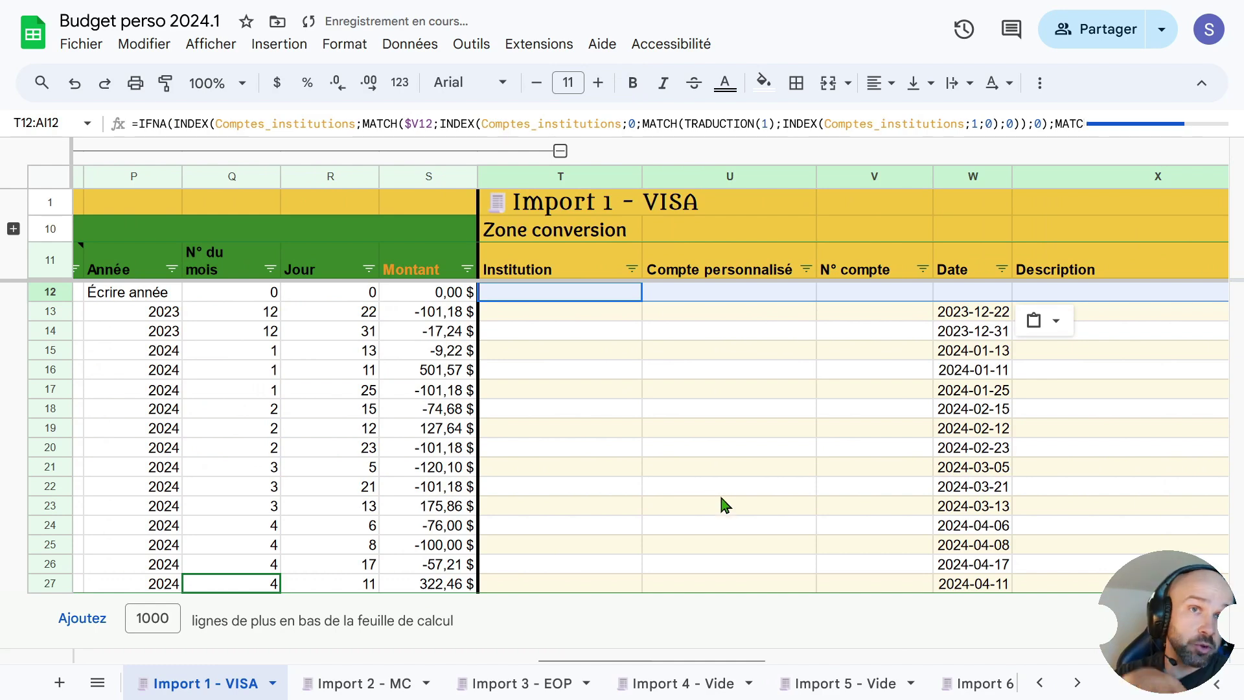
# - Fill the pasted conversion row T12:AI12 down to row 27 of the VISA sheet
pyautogui.moveTo(556, 670); pyautogui.dragTo(1023, 656)
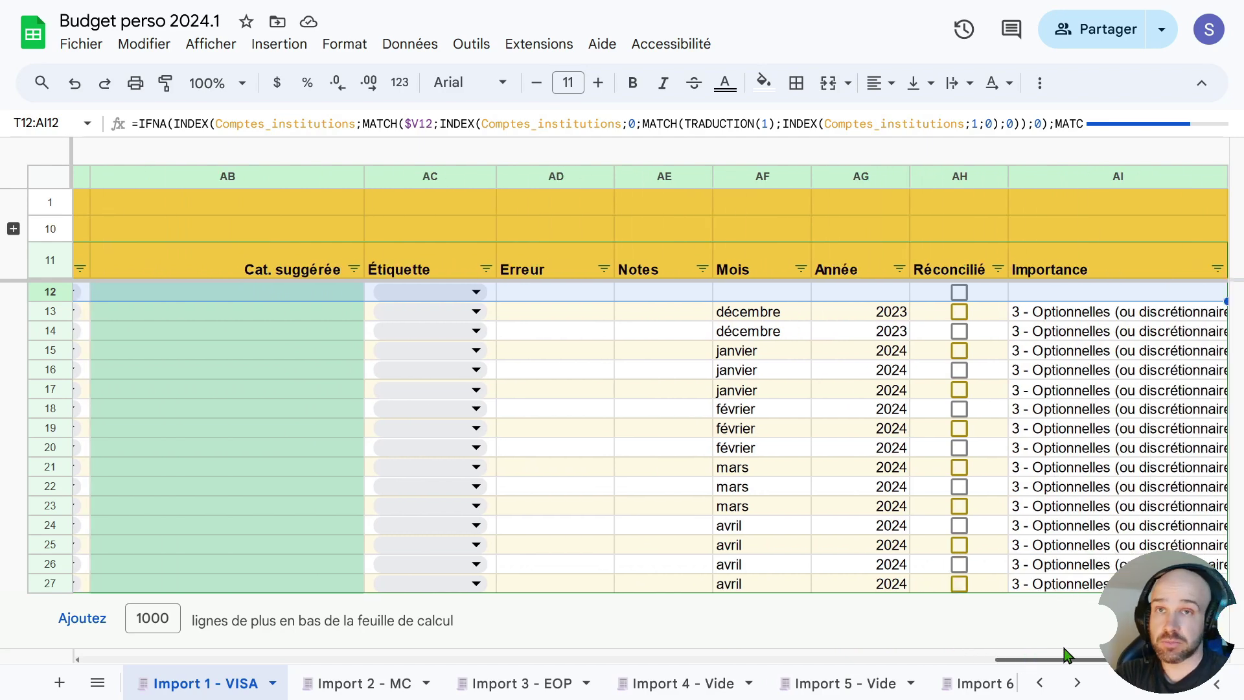
pyautogui.click(1222, 300)
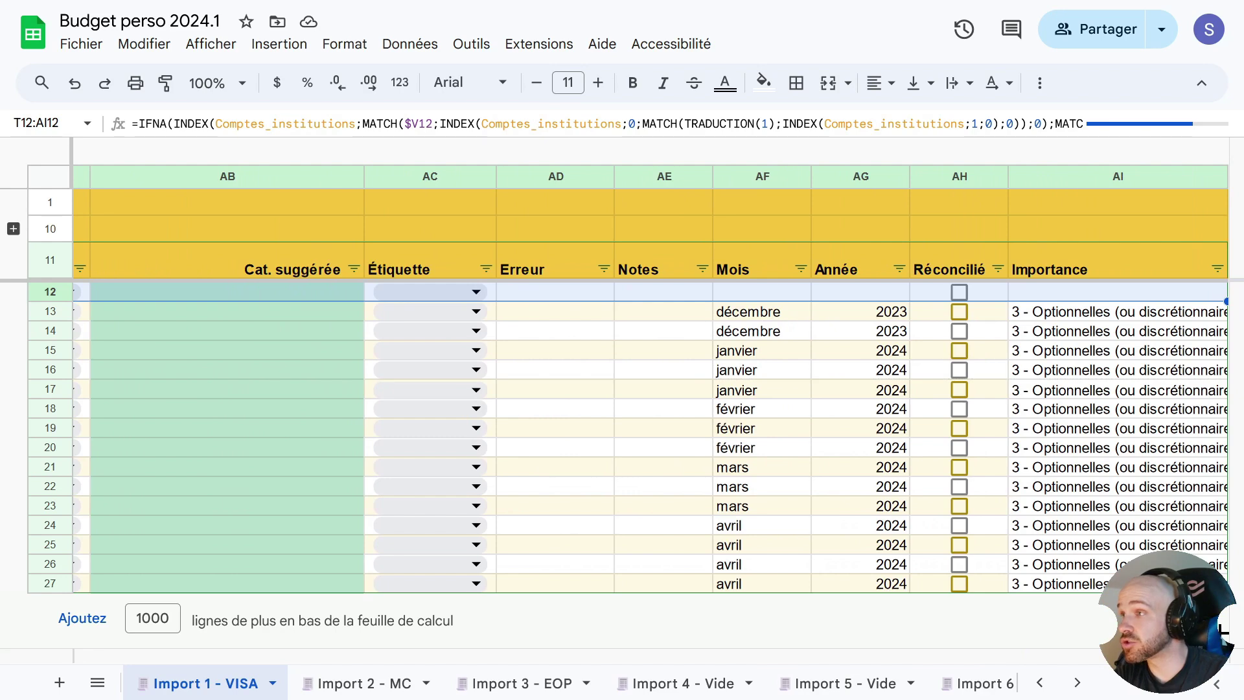
pyautogui.moveTo(1222, 570); pyautogui.dragTo(1222, 583)
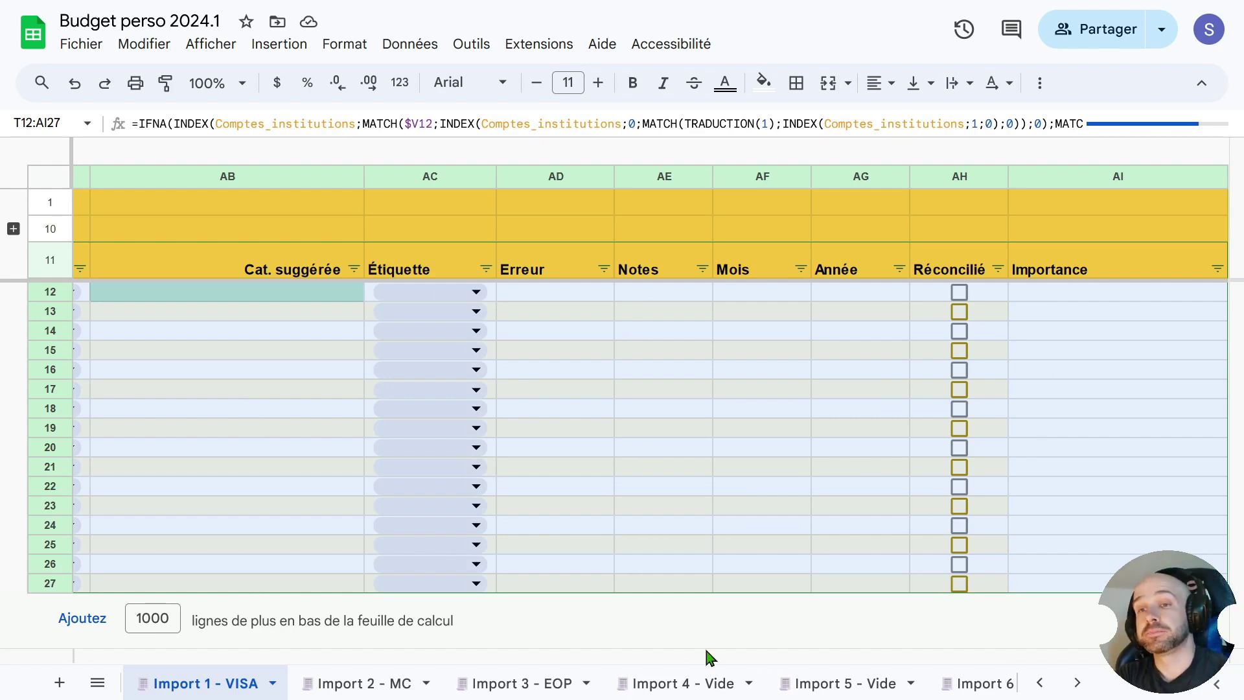
pyautogui.moveTo(1027, 661); pyautogui.dragTo(616, 671)
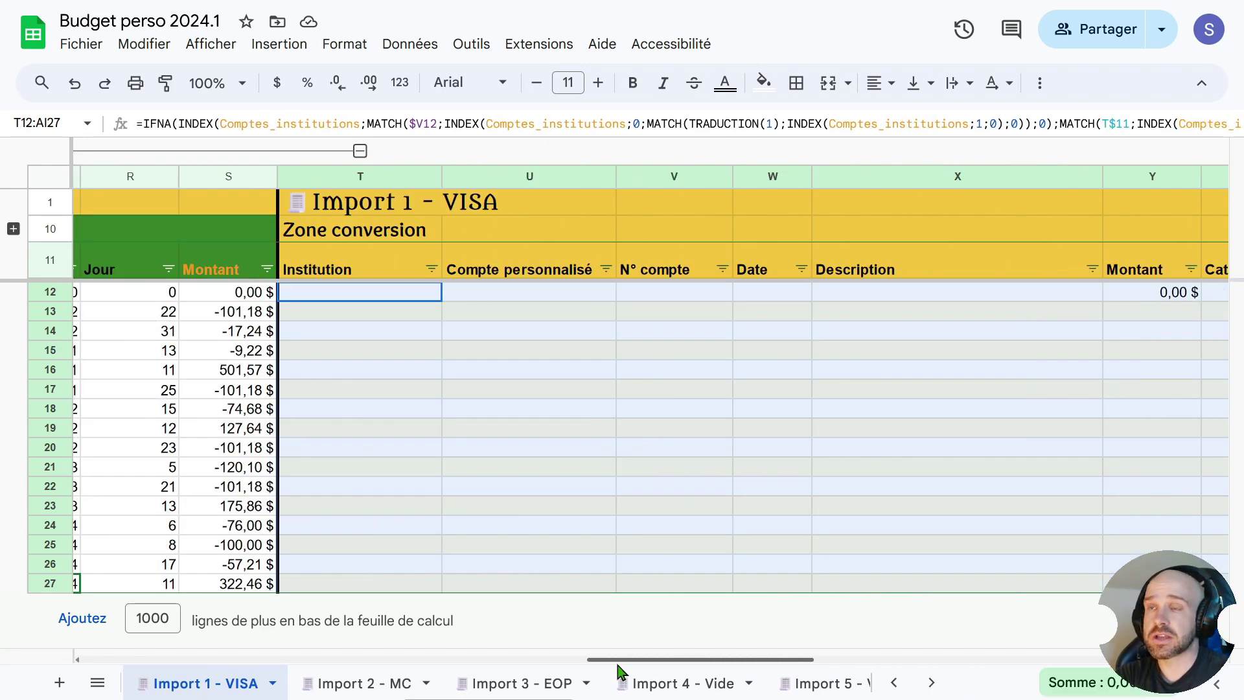
# - Inspect the filled formulas in the "Institution" and "Compte personnalisé" columns of the VISA conversion zone
pyautogui.click(385, 368)
pyautogui.click(382, 429)
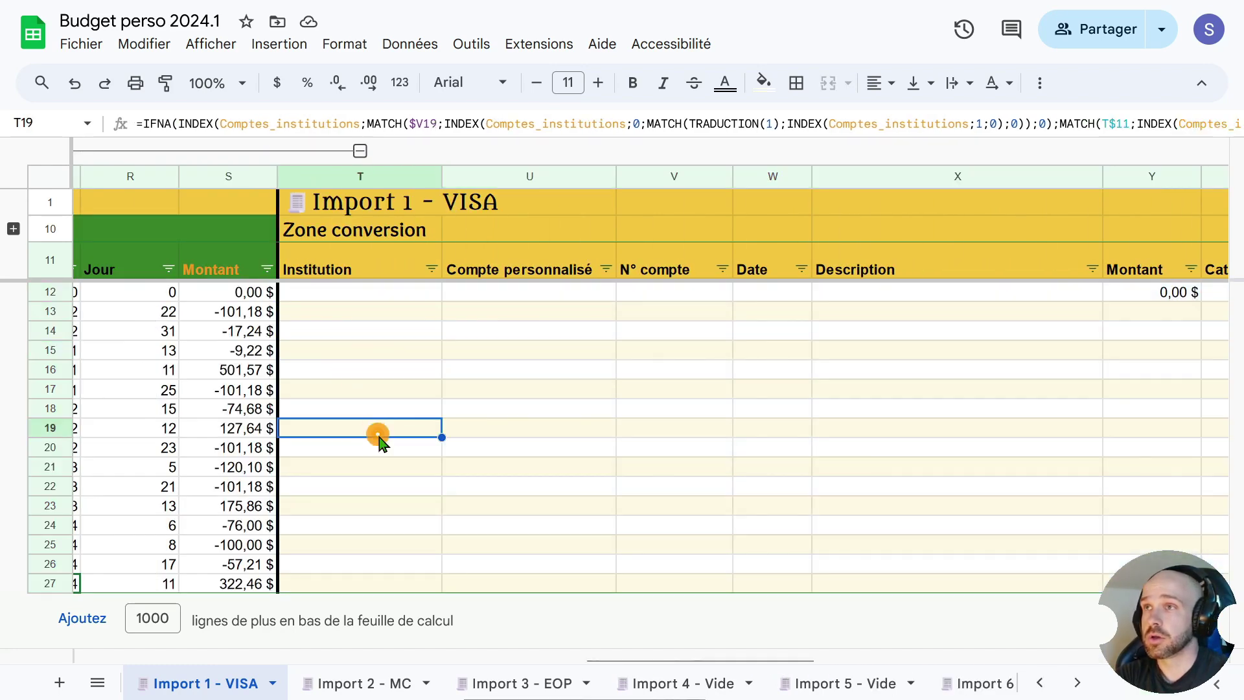
pyautogui.click(383, 526)
pyautogui.click(374, 578)
pyautogui.click(550, 332)
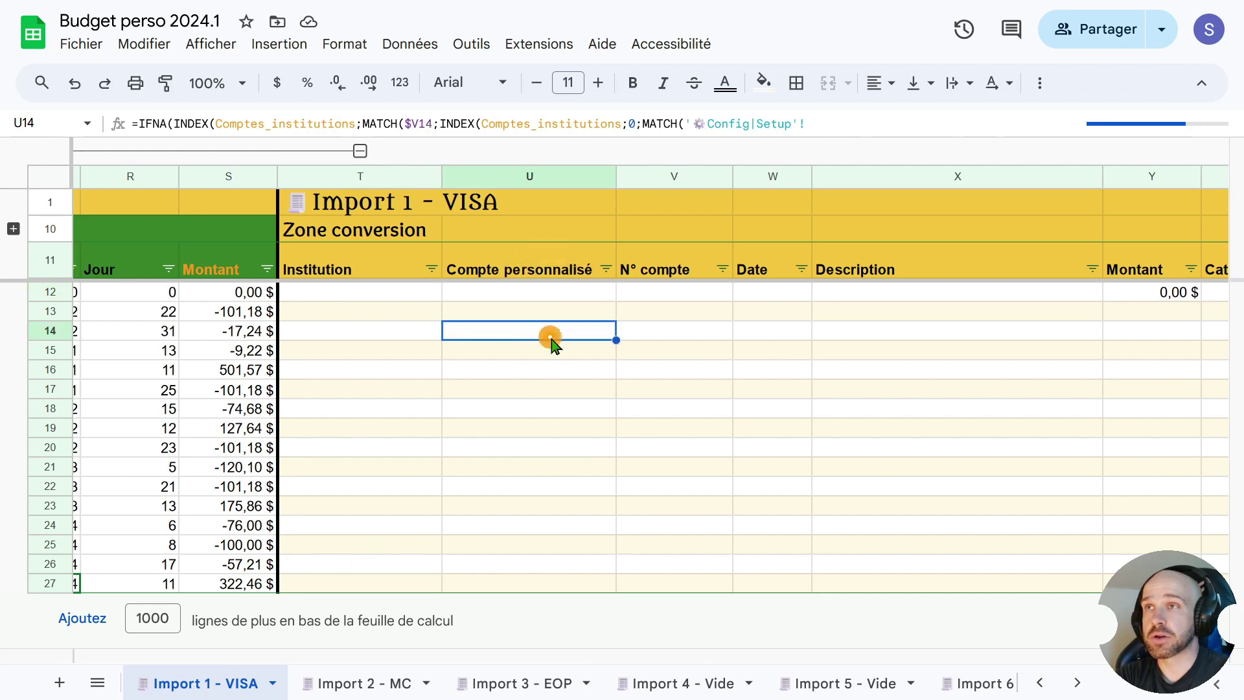
pyautogui.click(537, 432)
# - Check the "N° compte" column I and the "Description" header in the VISA import zone
pyautogui.moveTo(667, 660); pyautogui.dragTo(337, 675)
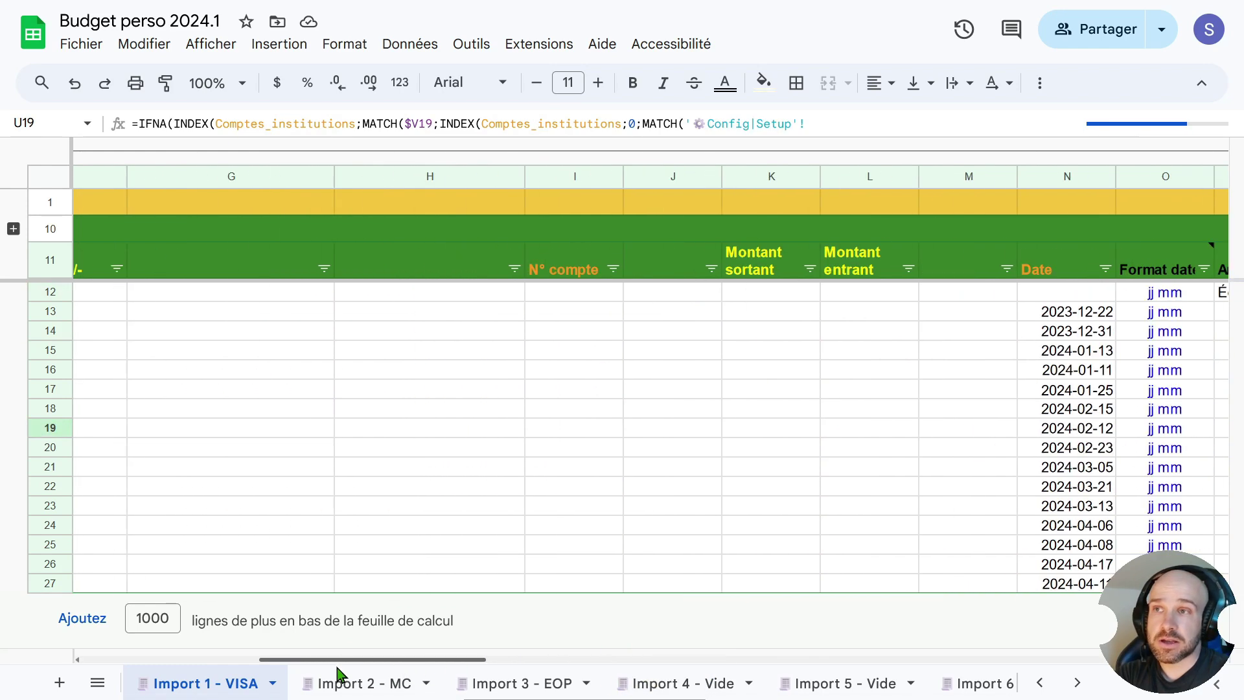
pyautogui.click(570, 262)
pyautogui.click(567, 291)
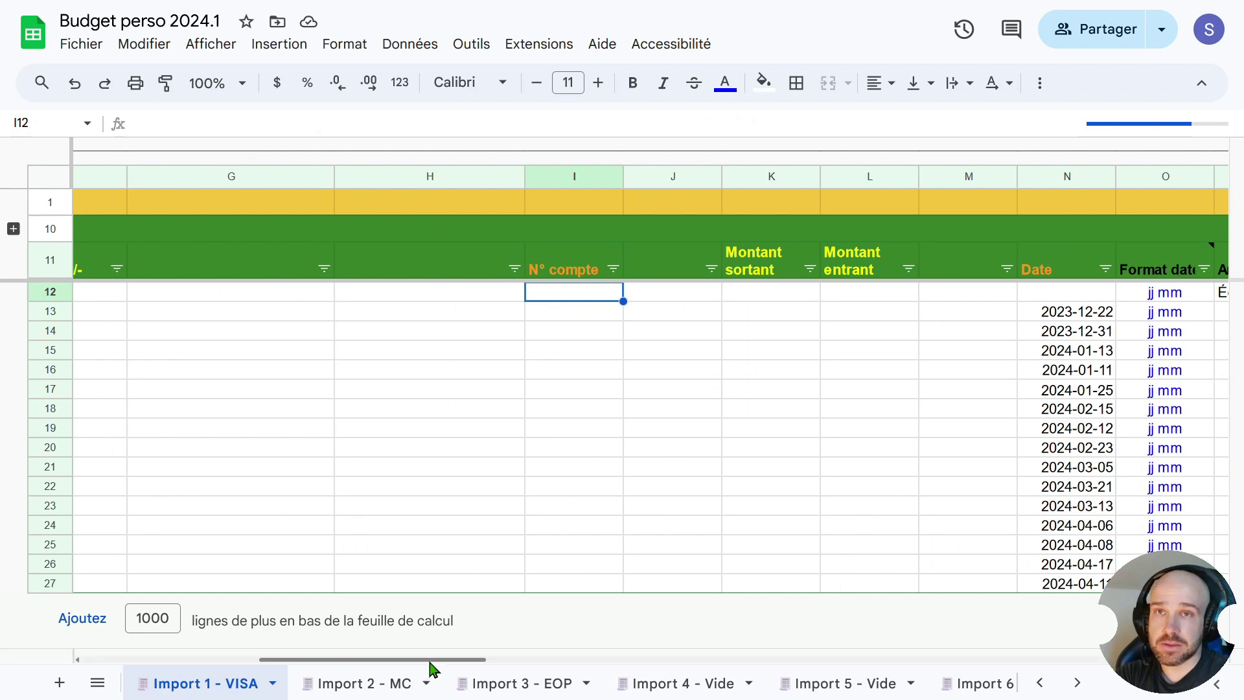
pyautogui.moveTo(430, 664); pyautogui.dragTo(165, 667)
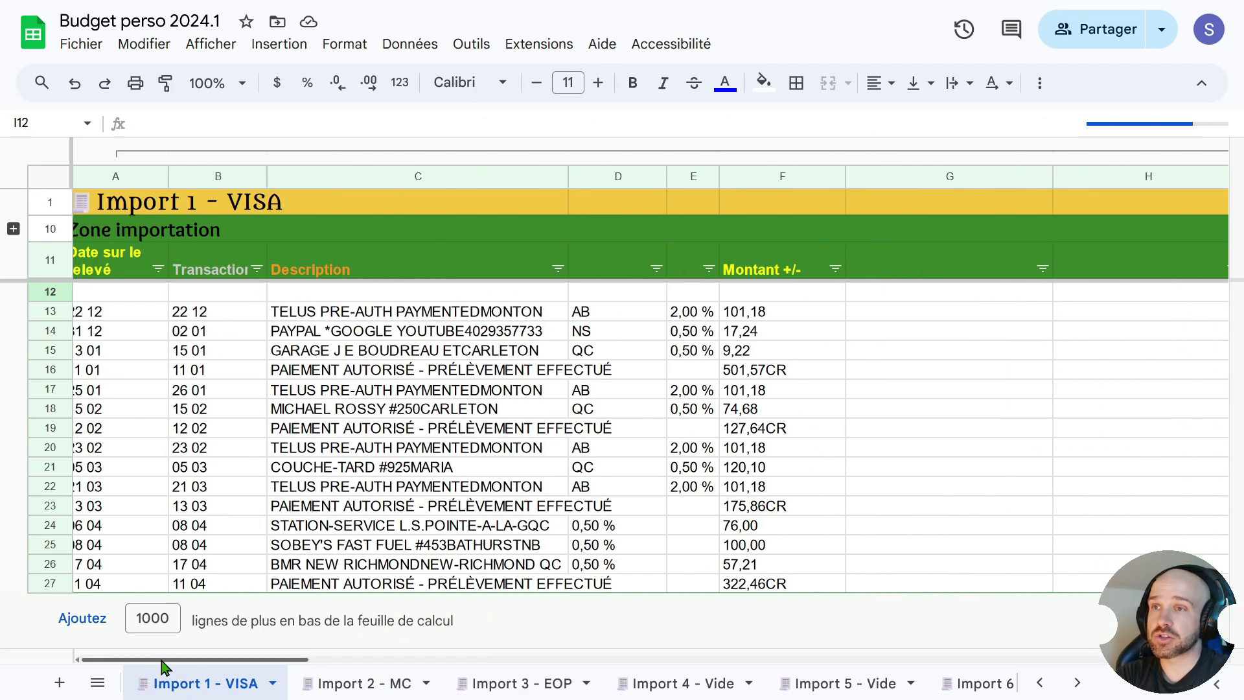
pyautogui.click(293, 275)
pyautogui.moveTo(266, 661); pyautogui.dragTo(461, 680)
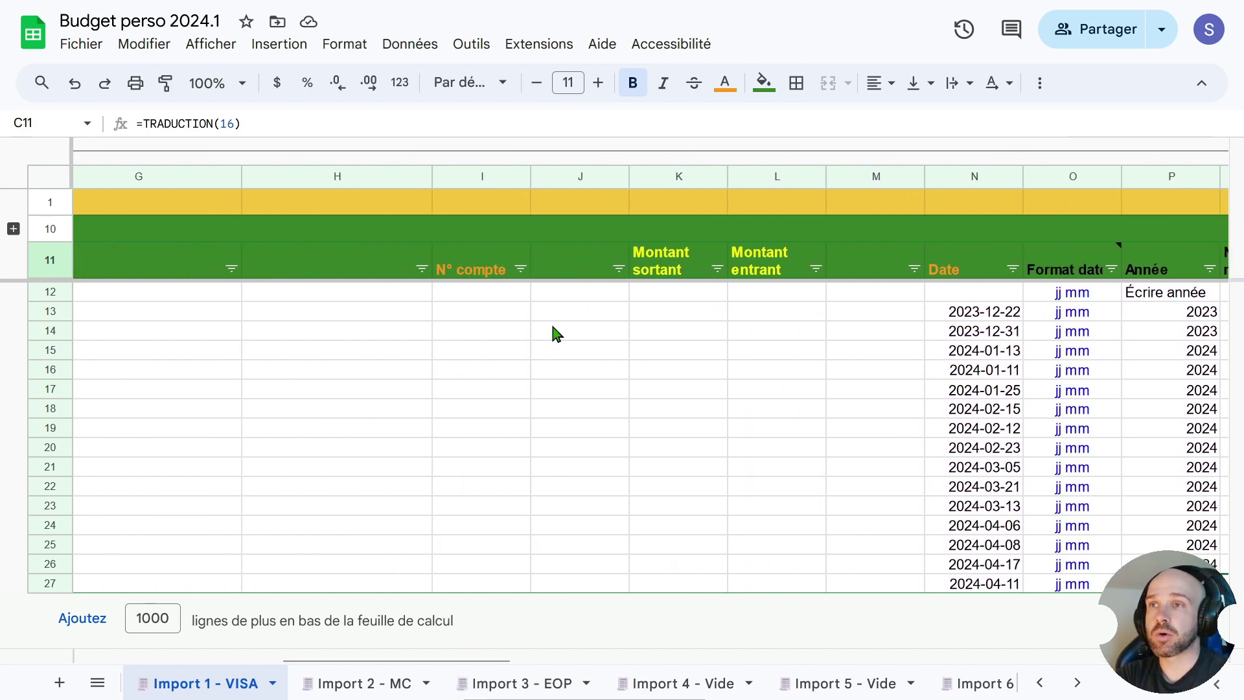
pyautogui.click(481, 312)
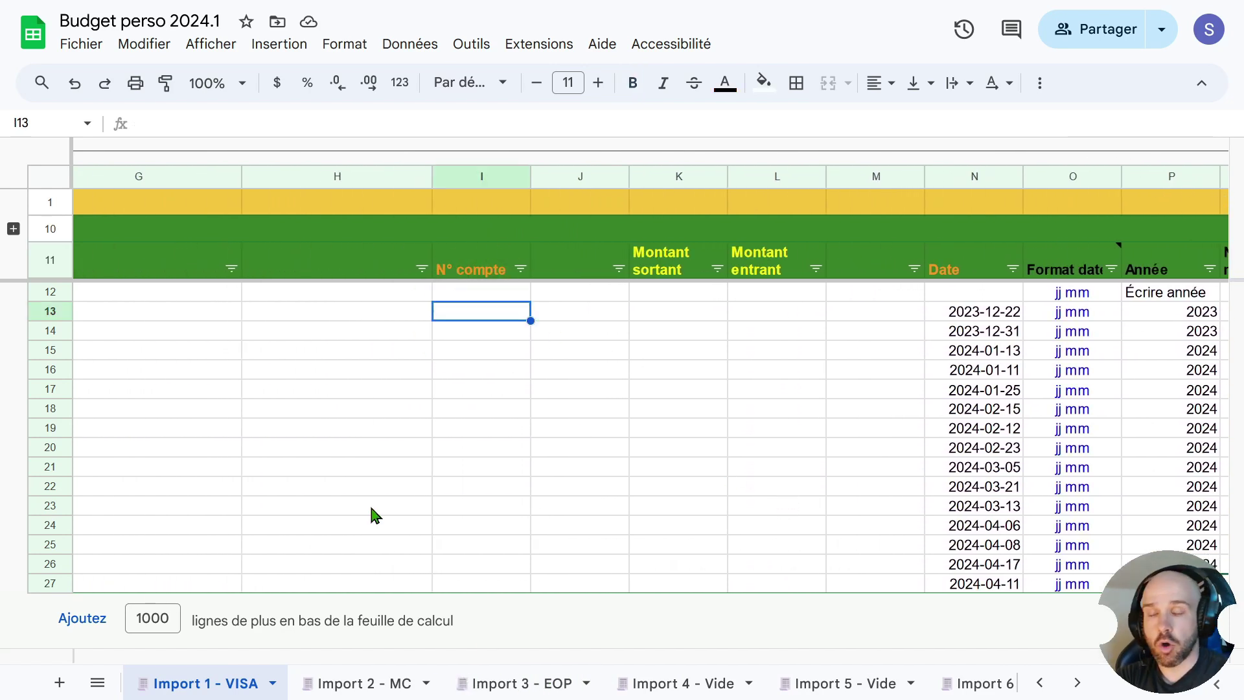
# - Open the "Config|Setup" sheet and check the account number in the first row of "Comptes et institutions"
pyautogui.click(97, 682)
pyautogui.scroll(3, 167, 489)
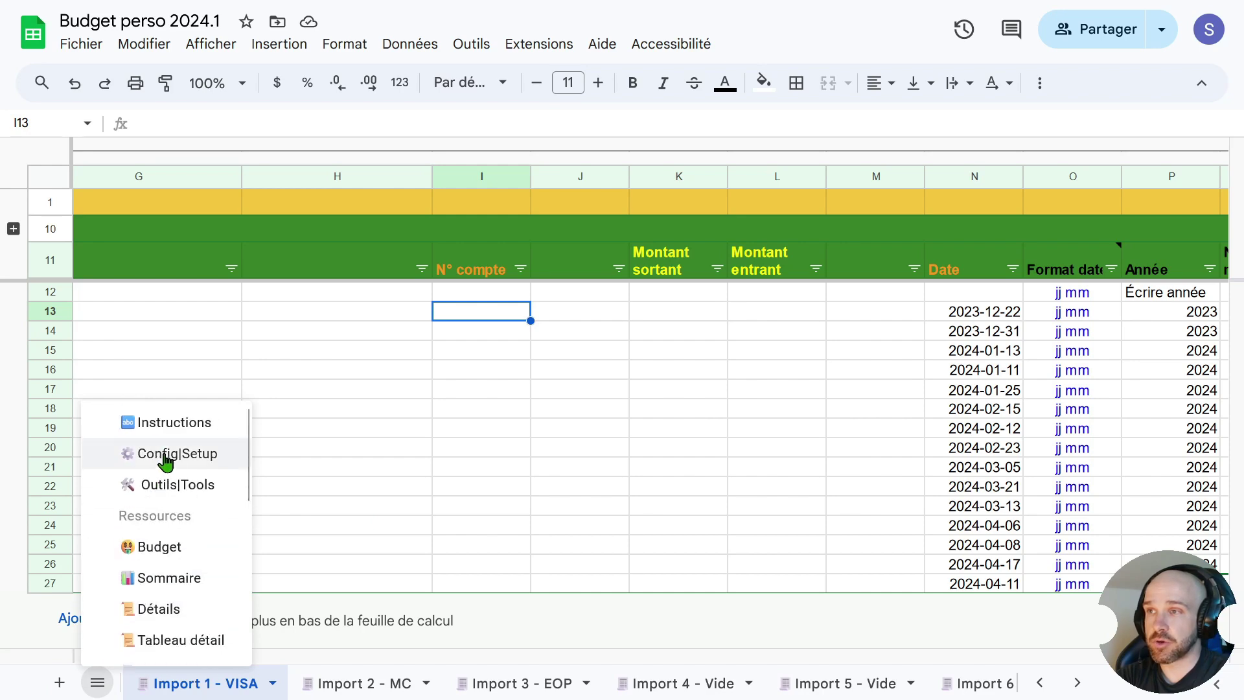
pyautogui.click(172, 453)
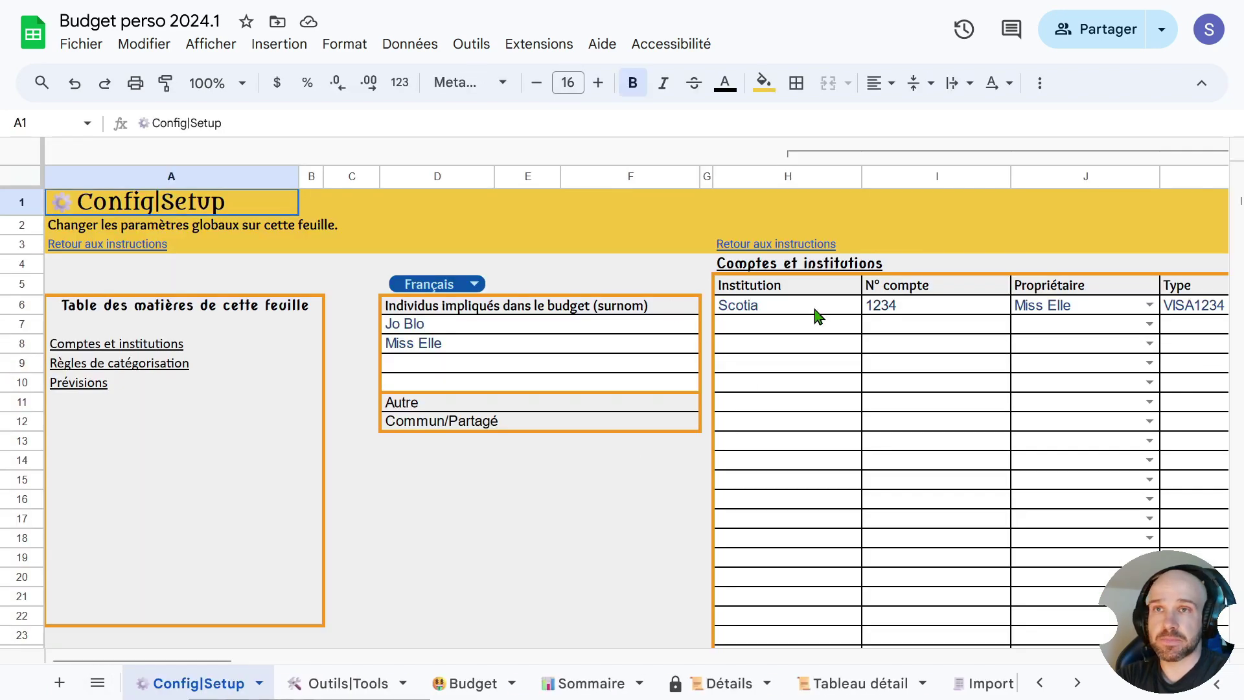
pyautogui.moveTo(220, 664); pyautogui.dragTo(350, 660)
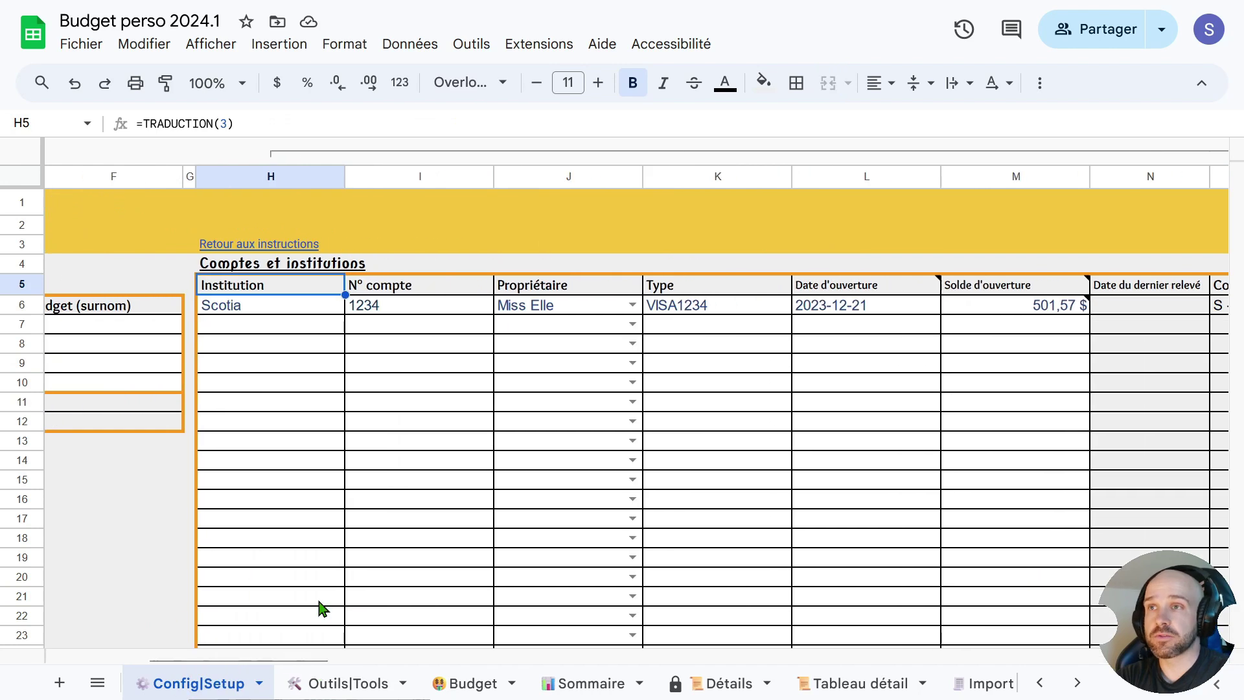
pyautogui.click(388, 325)
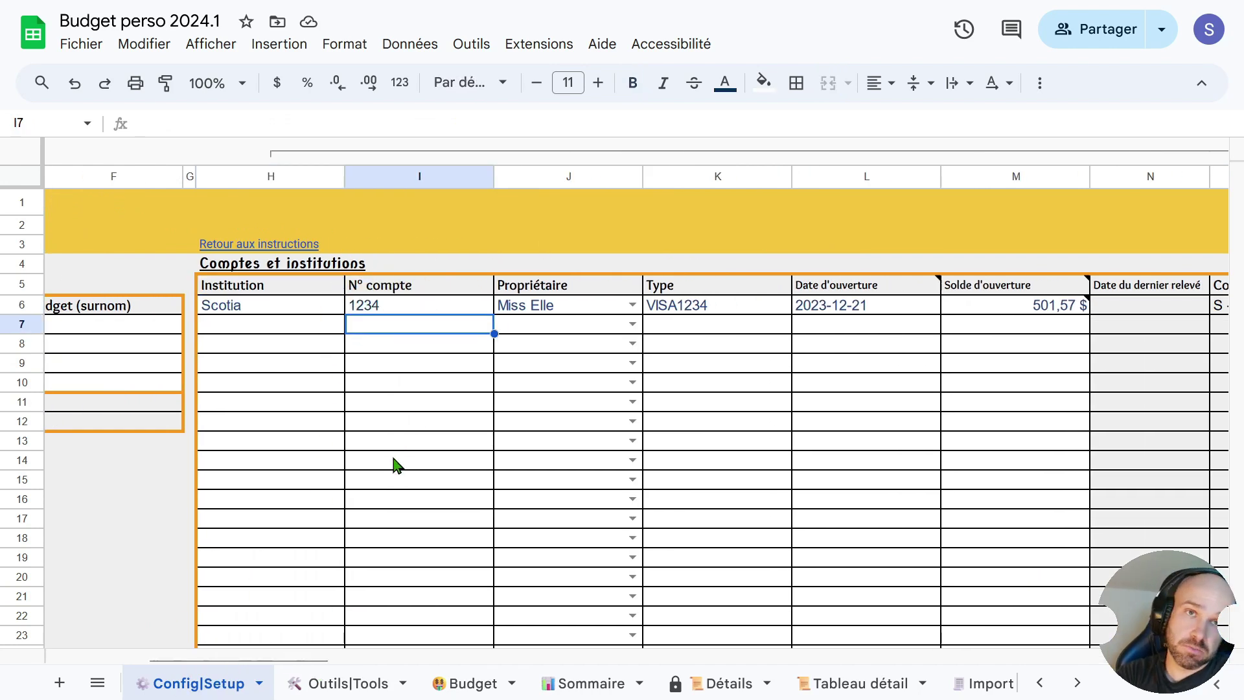
pyautogui.click(381, 307)
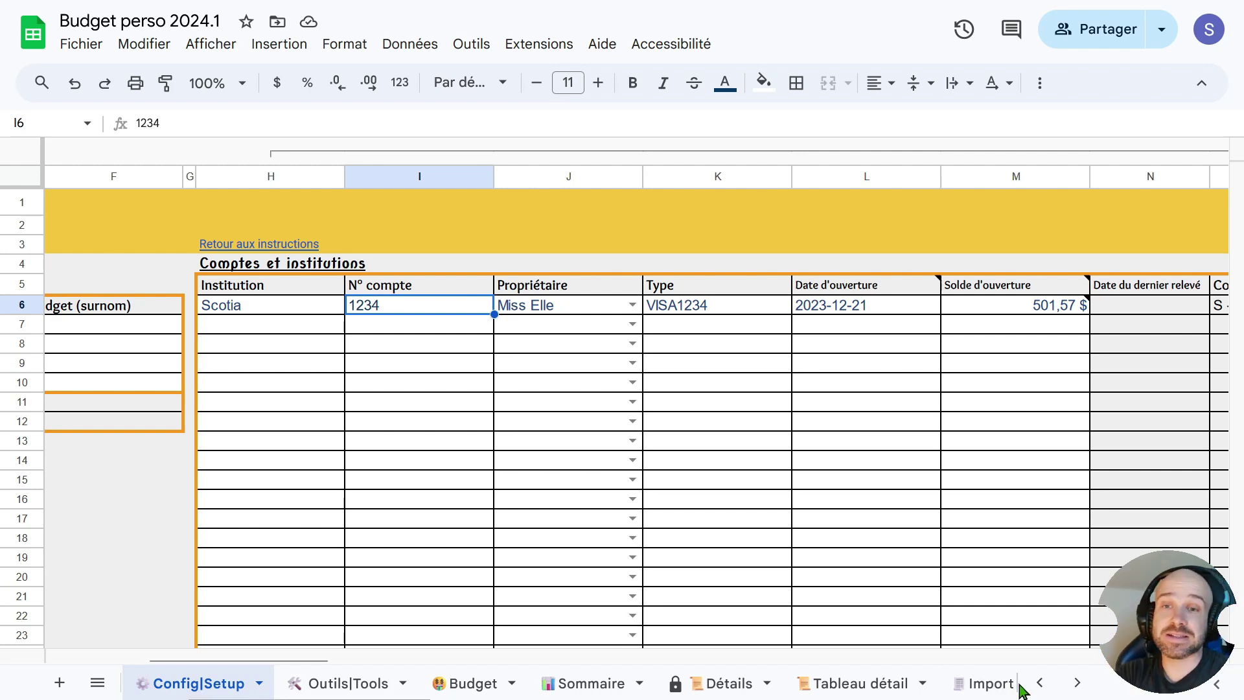
# - Enter the account number in I13 of "Import 1 - VISA", fill it down to I27 and view the conversion zone
pyautogui.click(988, 683)
pyautogui.click(495, 293)
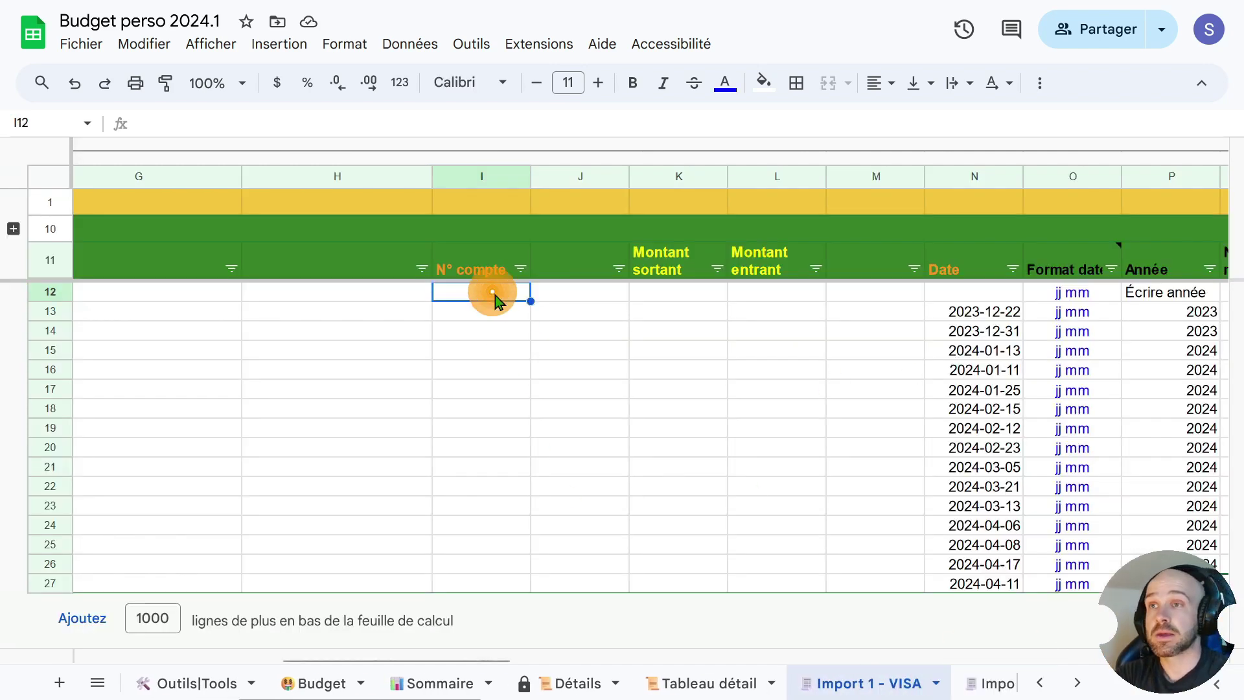
pyautogui.click(496, 314)
pyautogui.write('123')
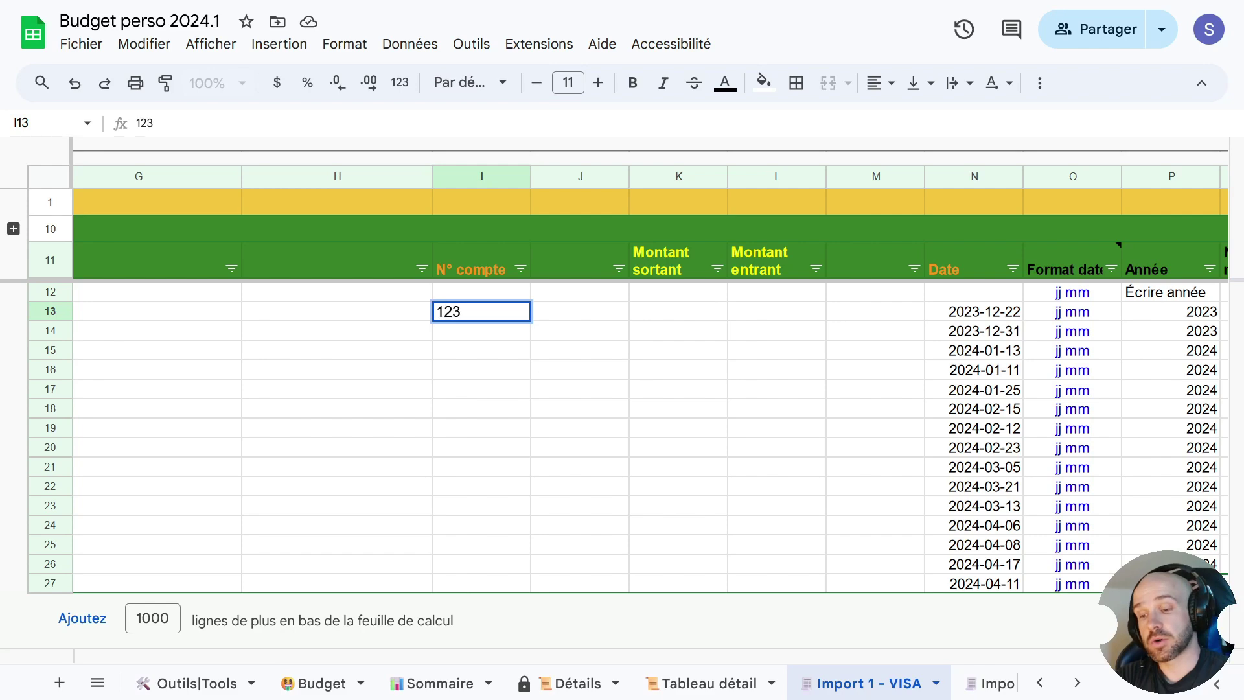
pyautogui.write('4')
pyautogui.hotkey('ctrl', 'Return')
pyautogui.moveTo(531, 320); pyautogui.dragTo(522, 583)
pyautogui.click(583, 584)
pyautogui.hscroll(5, 622, 615)
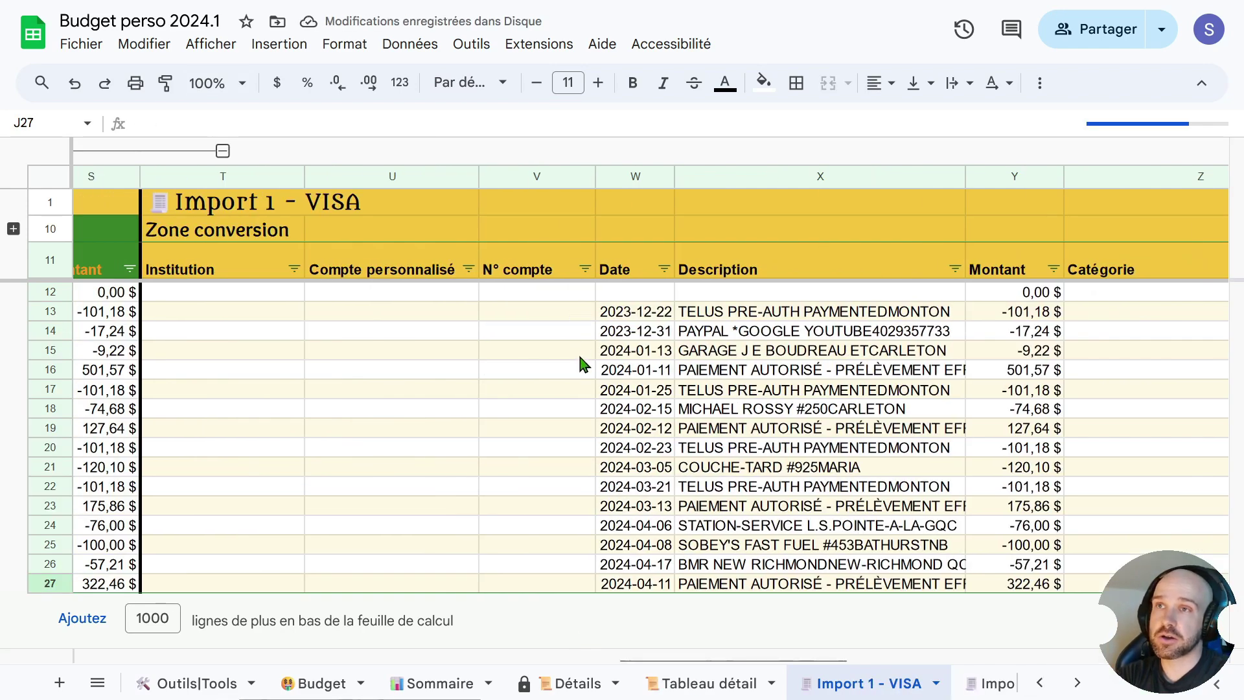
# - Unfold rows 2 to 9, follow "Modifier les infos du relevé" to "Config|Setup" and review the account's details
pyautogui.click(13, 228)
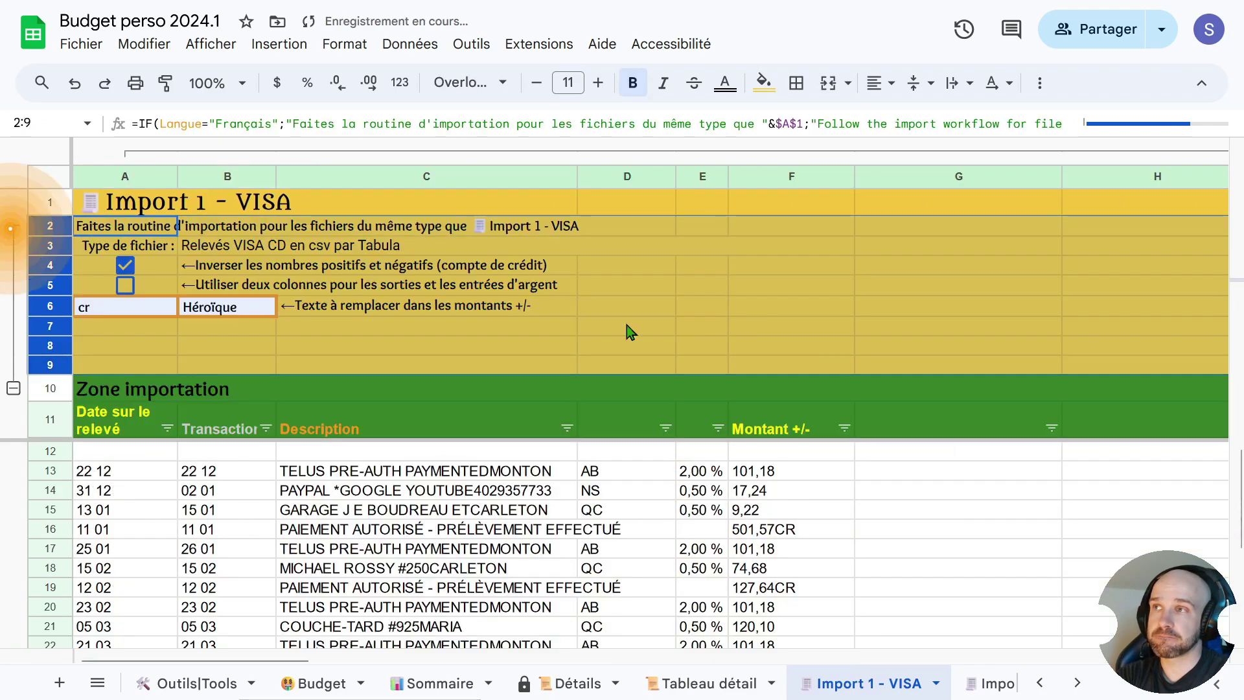
pyautogui.moveTo(298, 659); pyautogui.dragTo(888, 659)
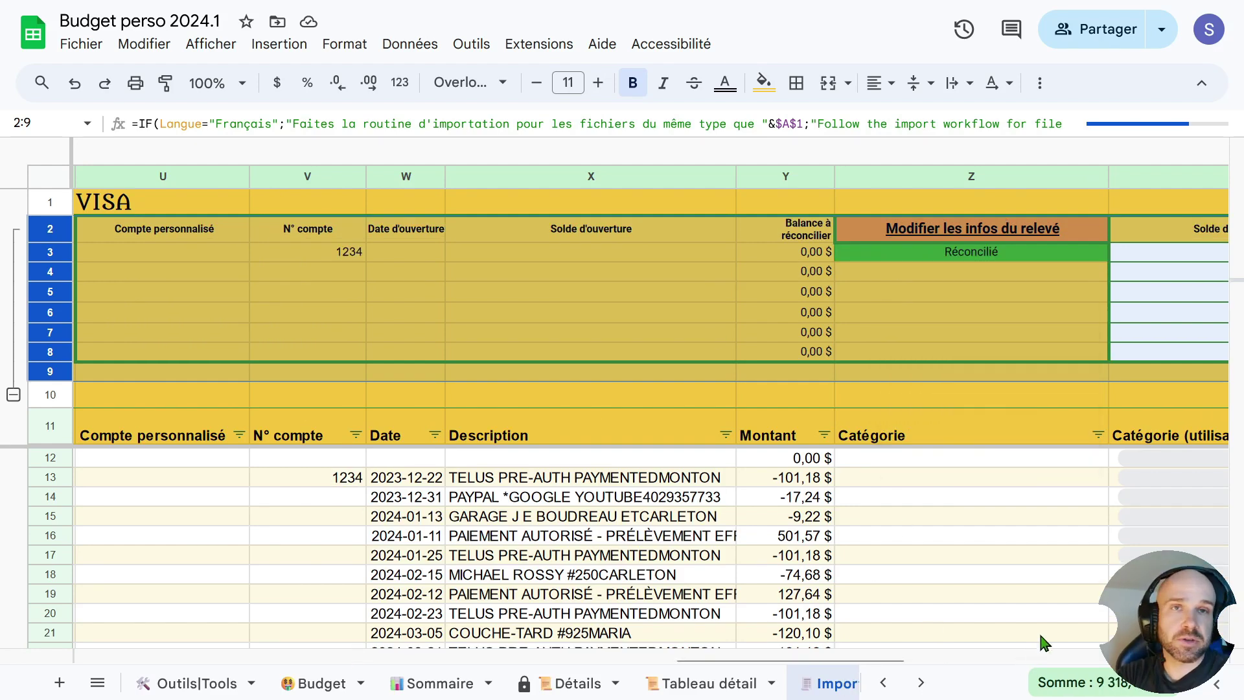
pyautogui.moveTo(954, 235)
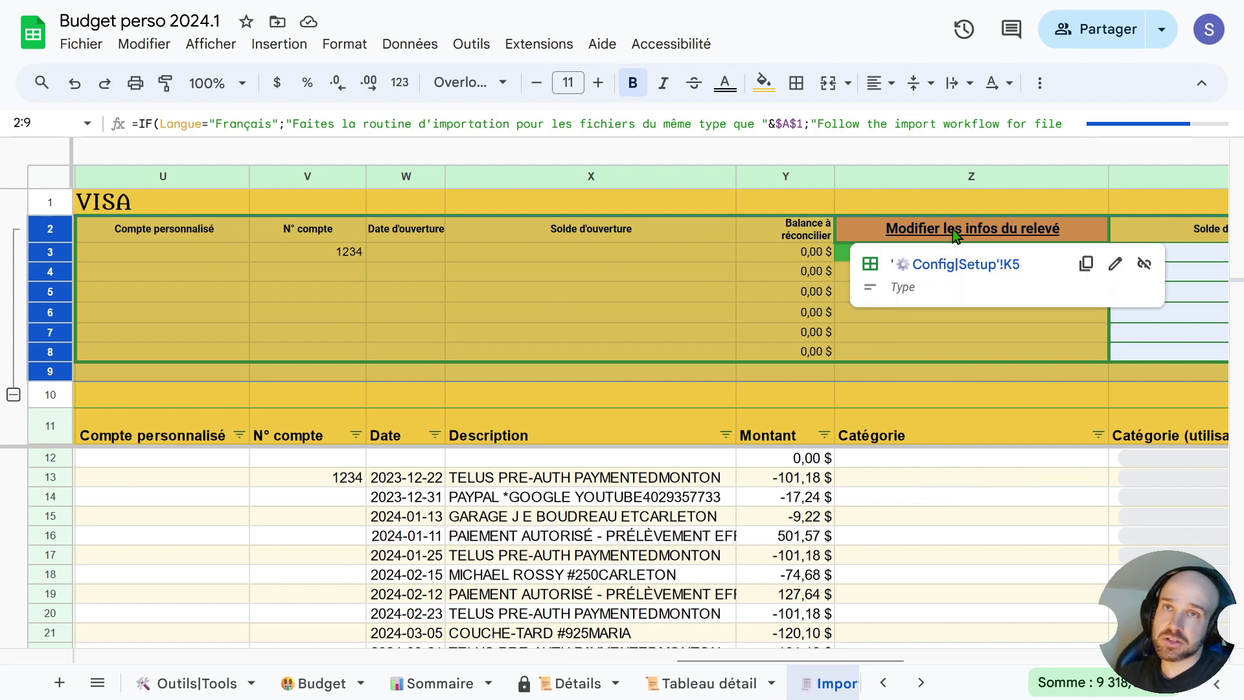
pyautogui.click(960, 263)
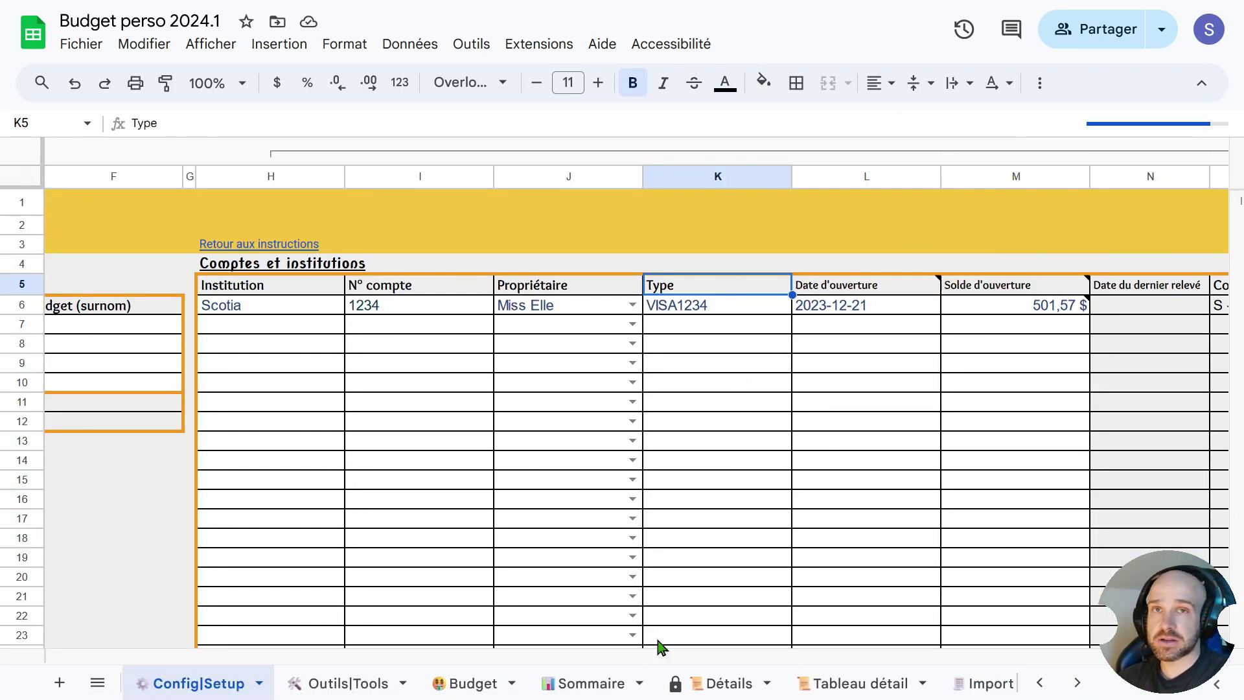
pyautogui.moveTo(293, 665); pyautogui.dragTo(332, 663)
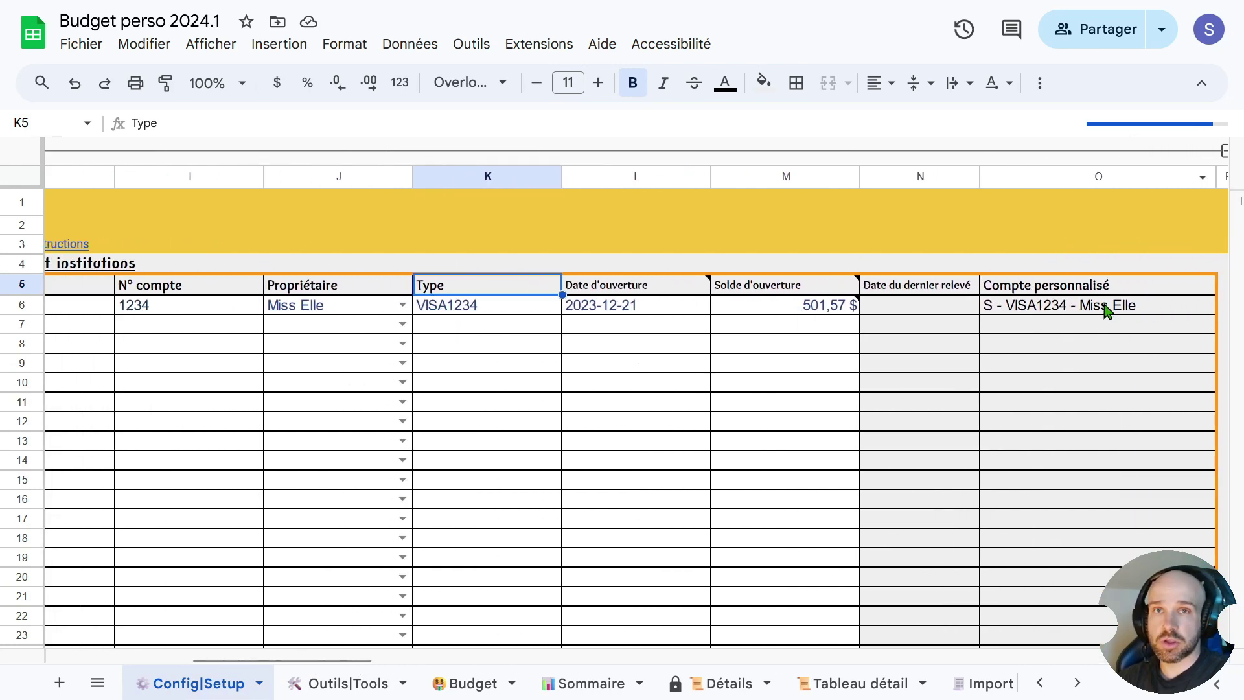
pyautogui.click(137, 309)
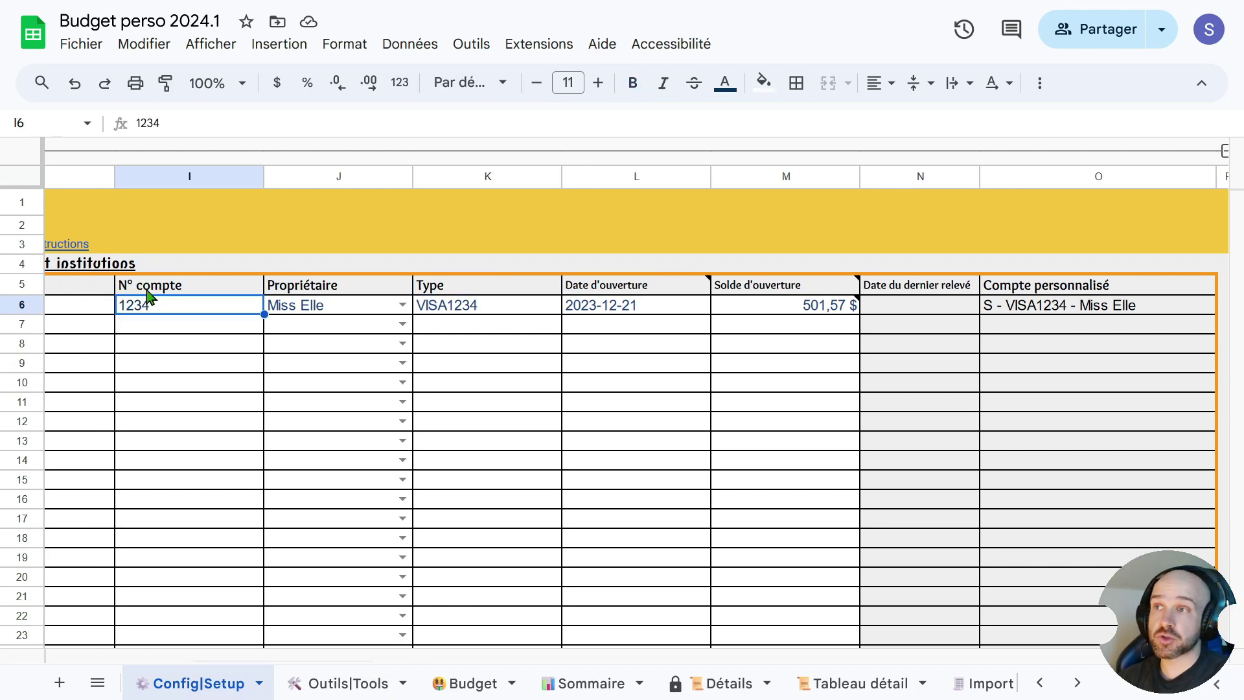
# - Compare the "N° compte" values in "Import 1 - VISA" with "Config|Setup" and examine the empty range M12:M27
pyautogui.click(974, 685)
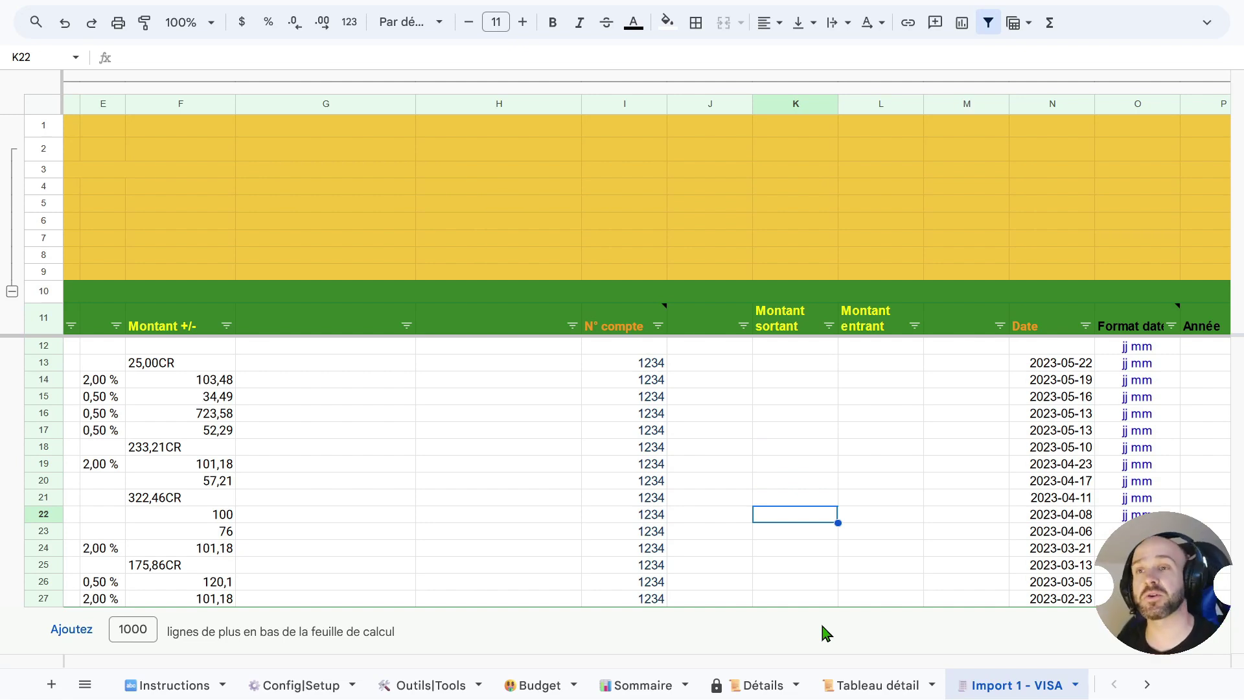
pyautogui.click(301, 684)
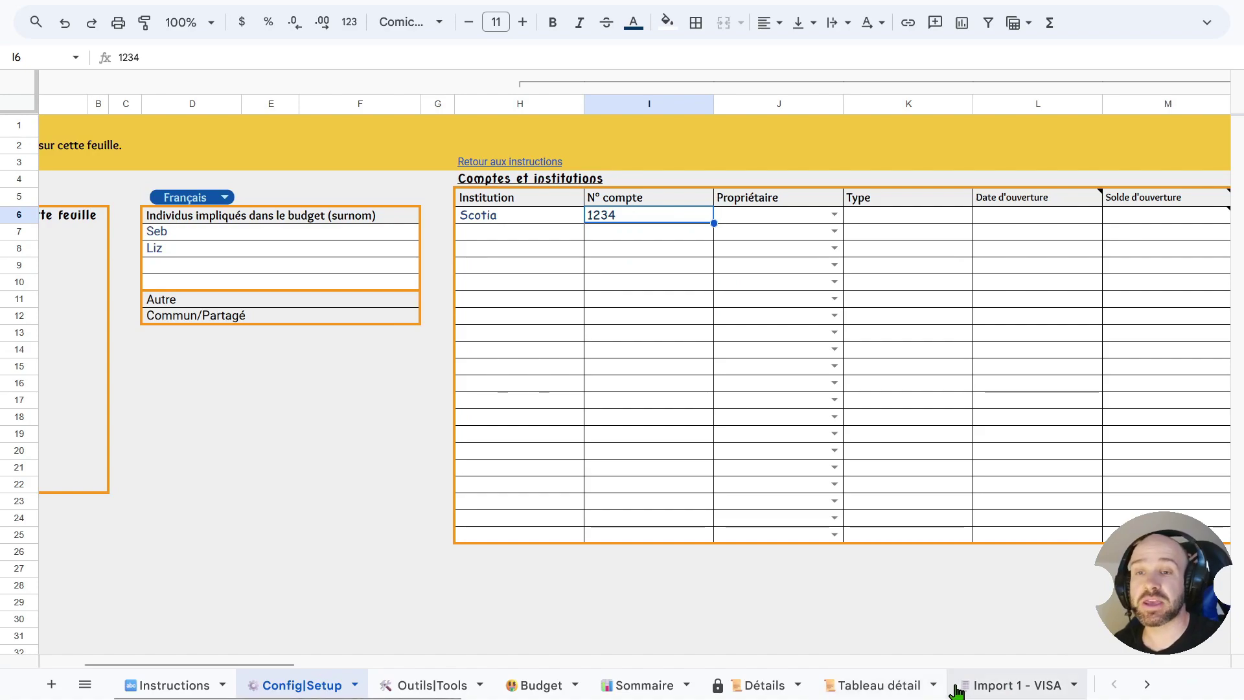
pyautogui.click(956, 692)
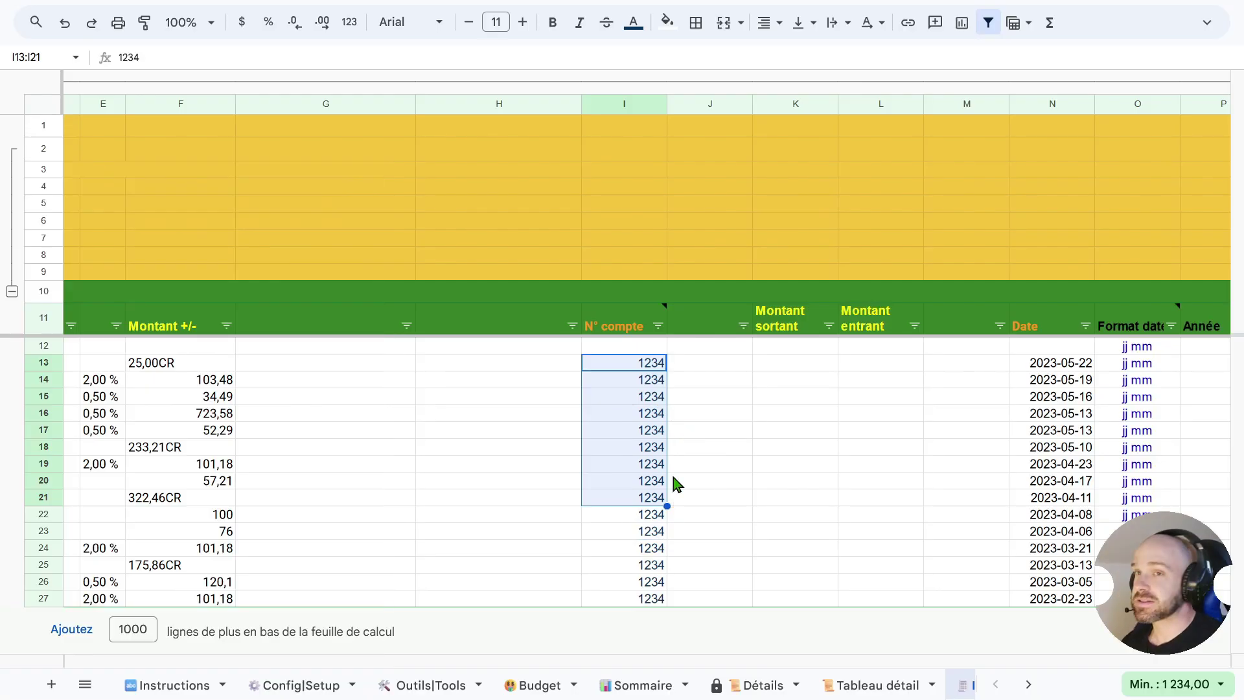
pyautogui.click(648, 365)
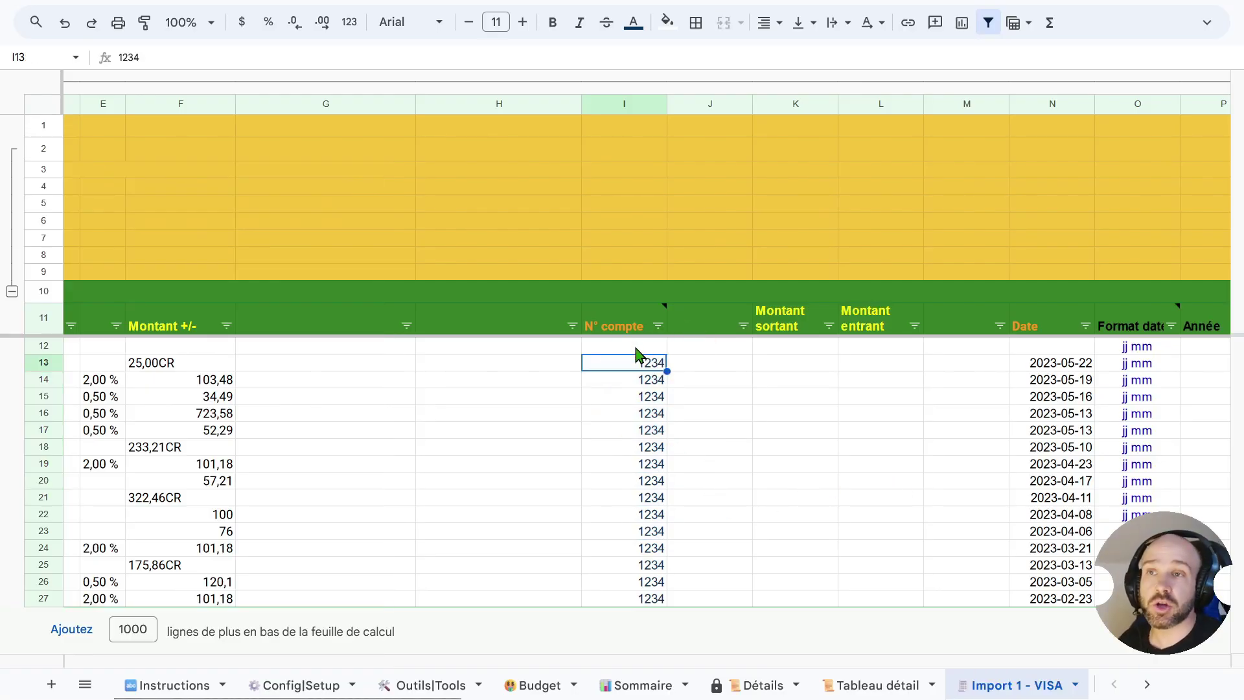
pyautogui.click(638, 347)
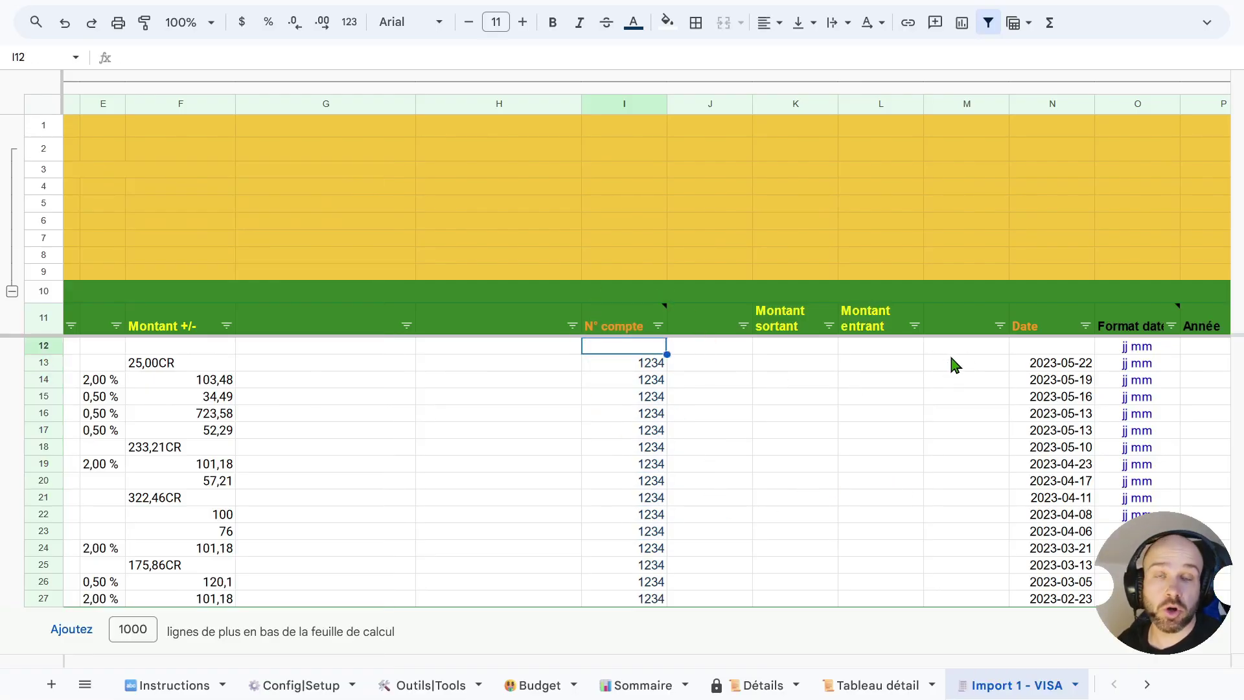
pyautogui.moveTo(975, 348); pyautogui.dragTo(977, 631)
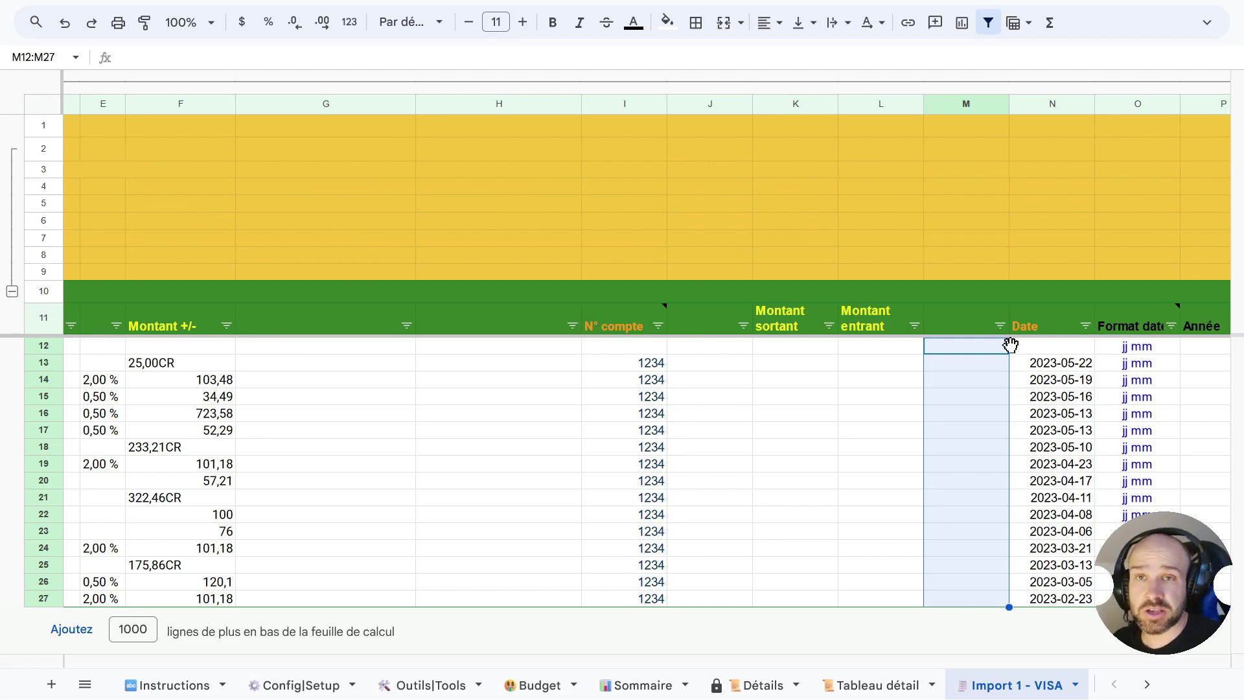
# - Format the whole import range A12:M27 of "Import 1 - VISA" as plain text ("Texte brut")
pyautogui.click(986, 348)
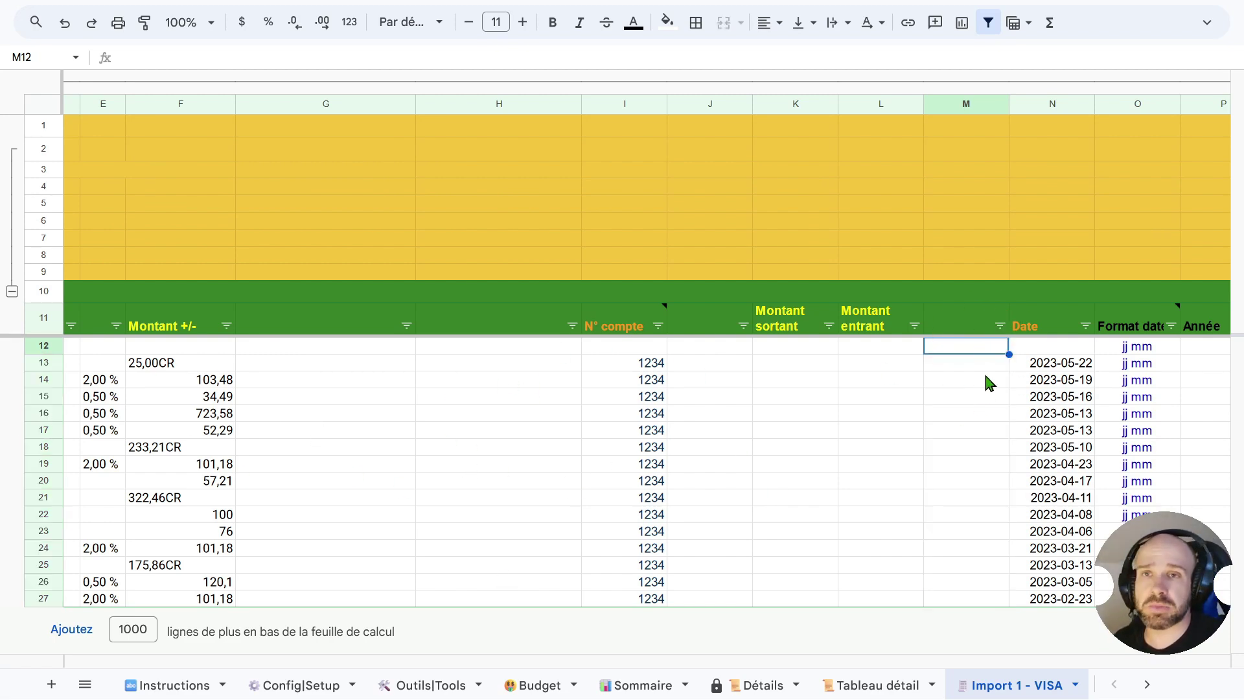
pyautogui.moveTo(974, 344); pyautogui.dragTo(972, 570)
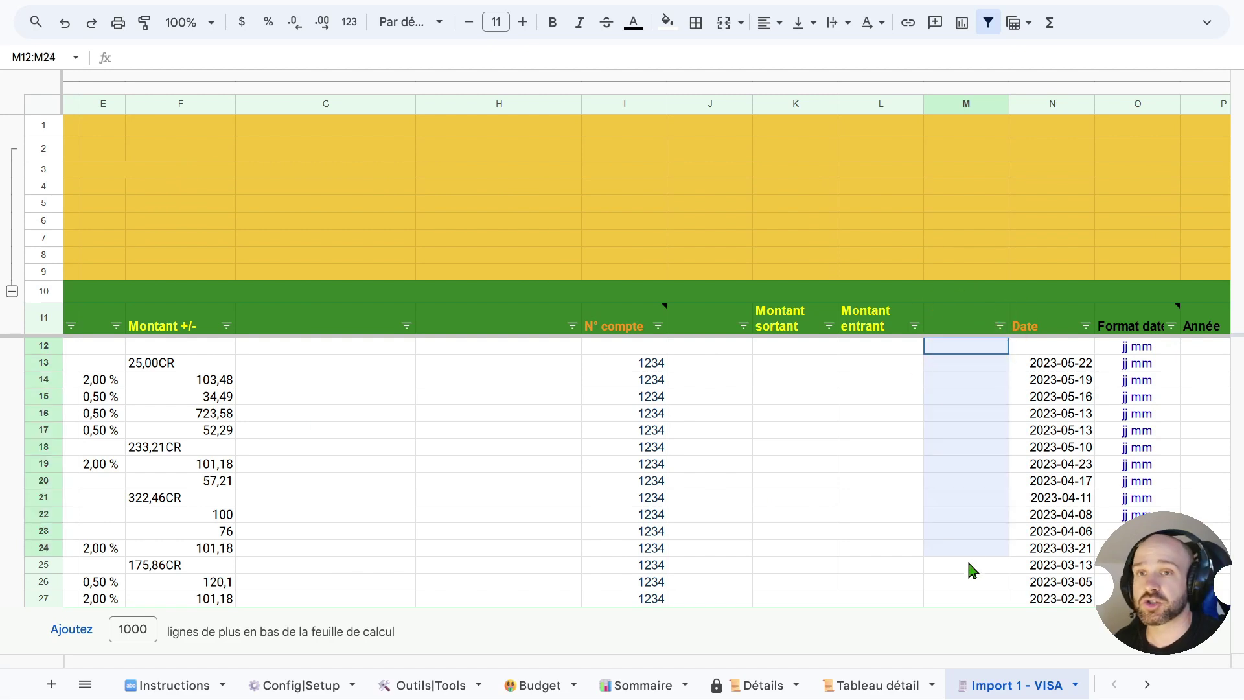
pyautogui.click(981, 347)
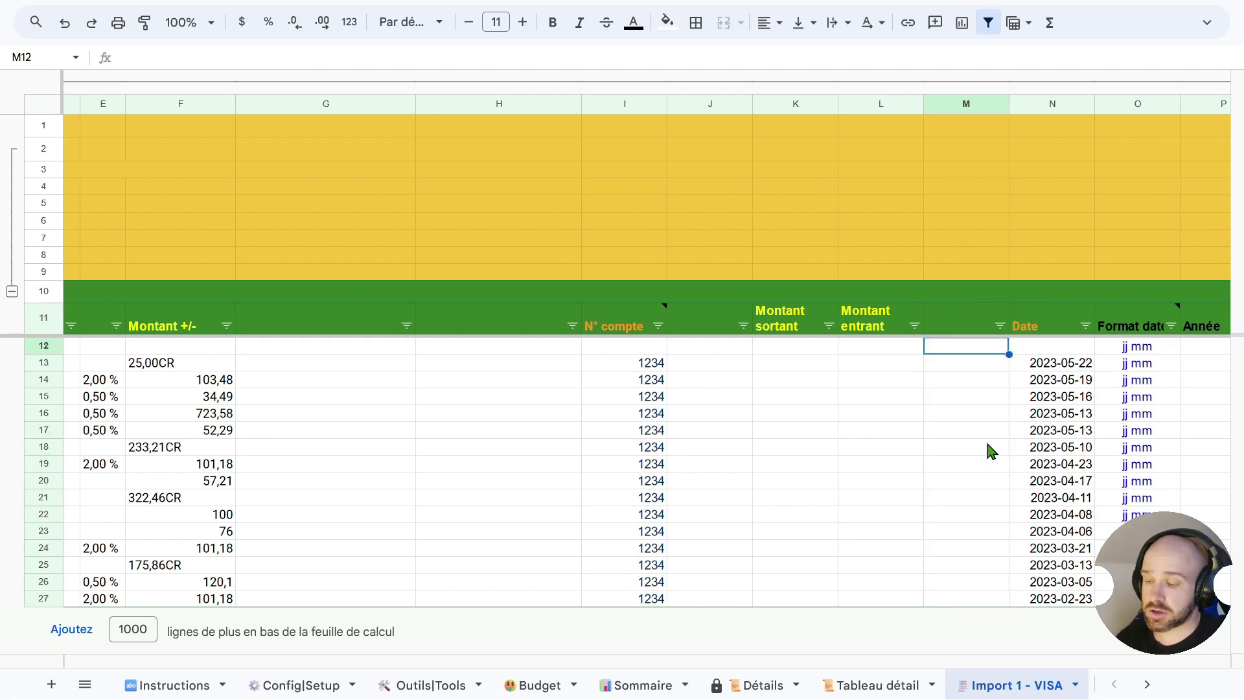
pyautogui.hotkey('ctrl', 'shift', 'Down')
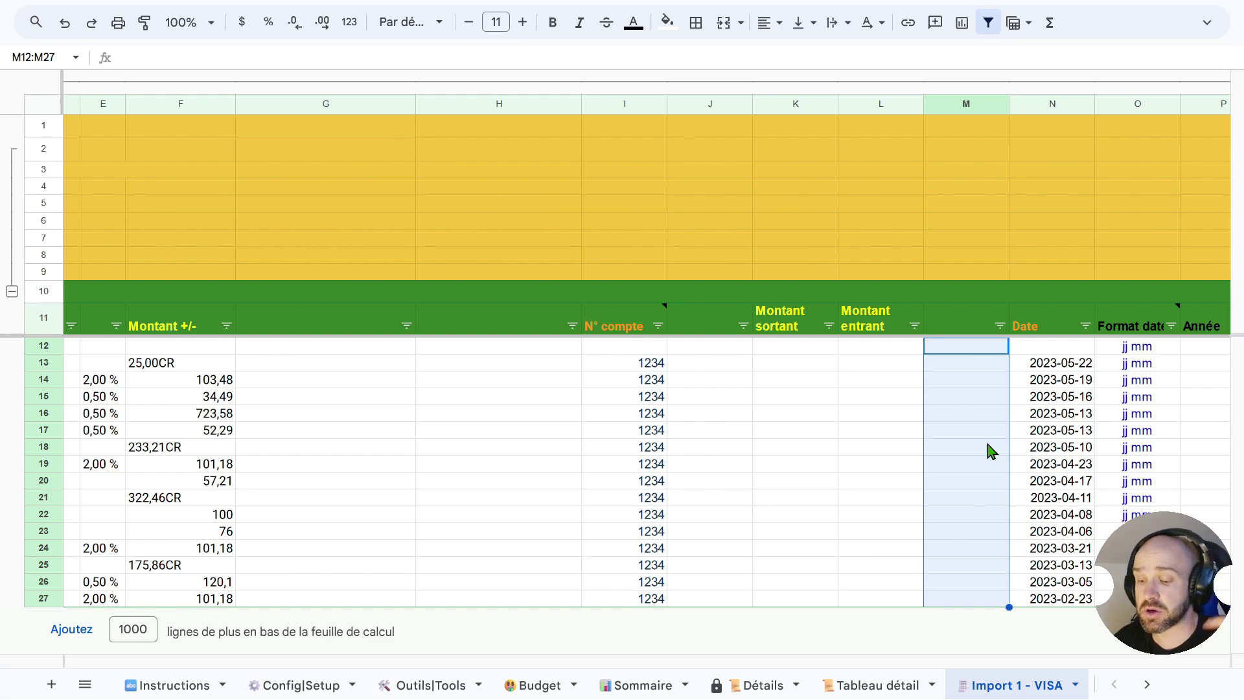
pyautogui.hotkey('ctrl', 'shift', 'Left')
pyautogui.hotkey('ctrl', 'shift', 'Left')
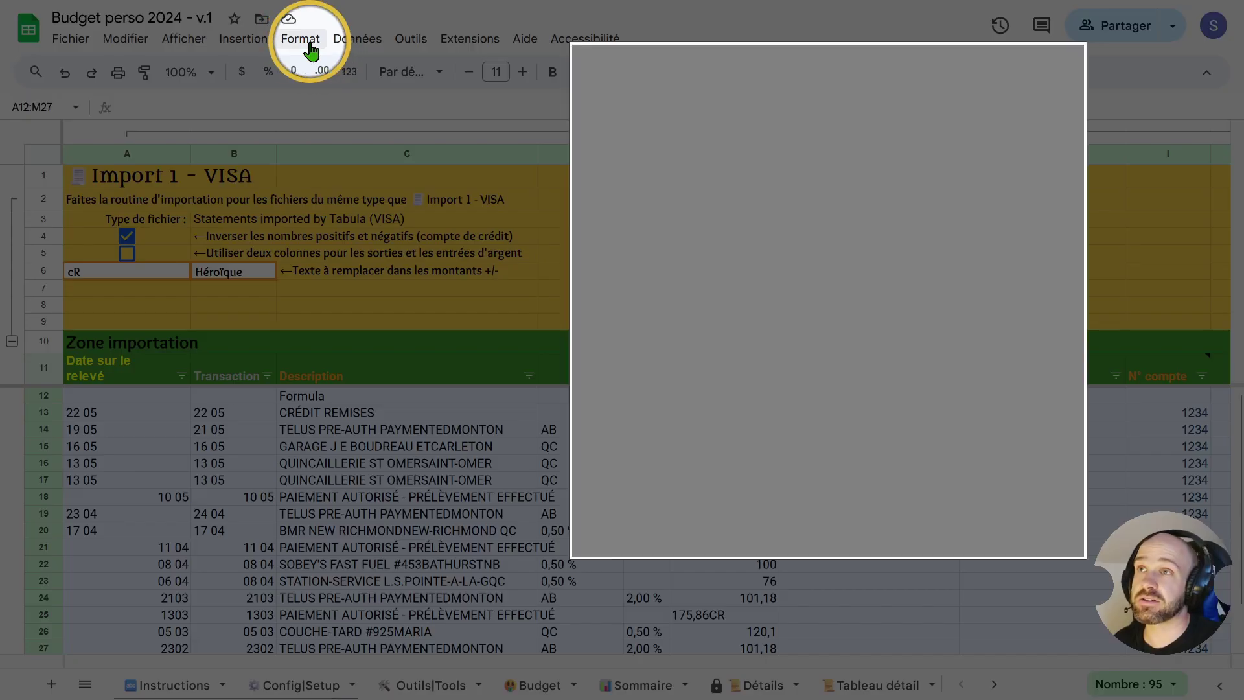
pyautogui.click(314, 44)
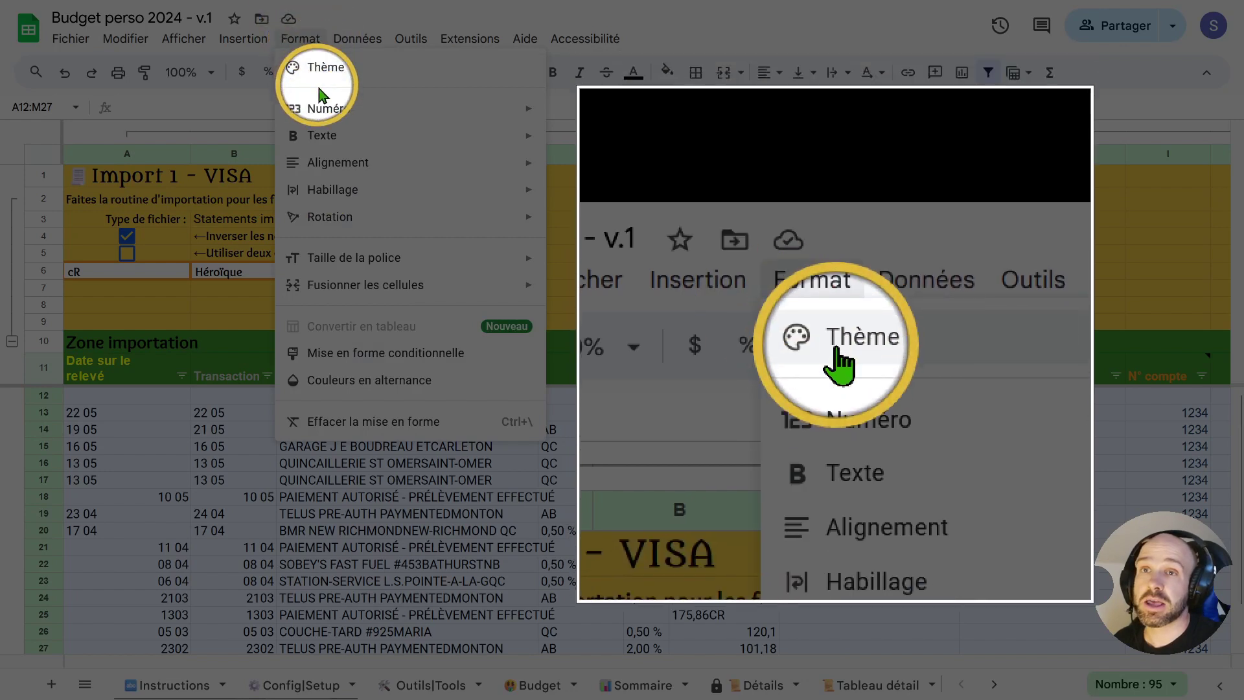
pyautogui.moveTo(320, 115)
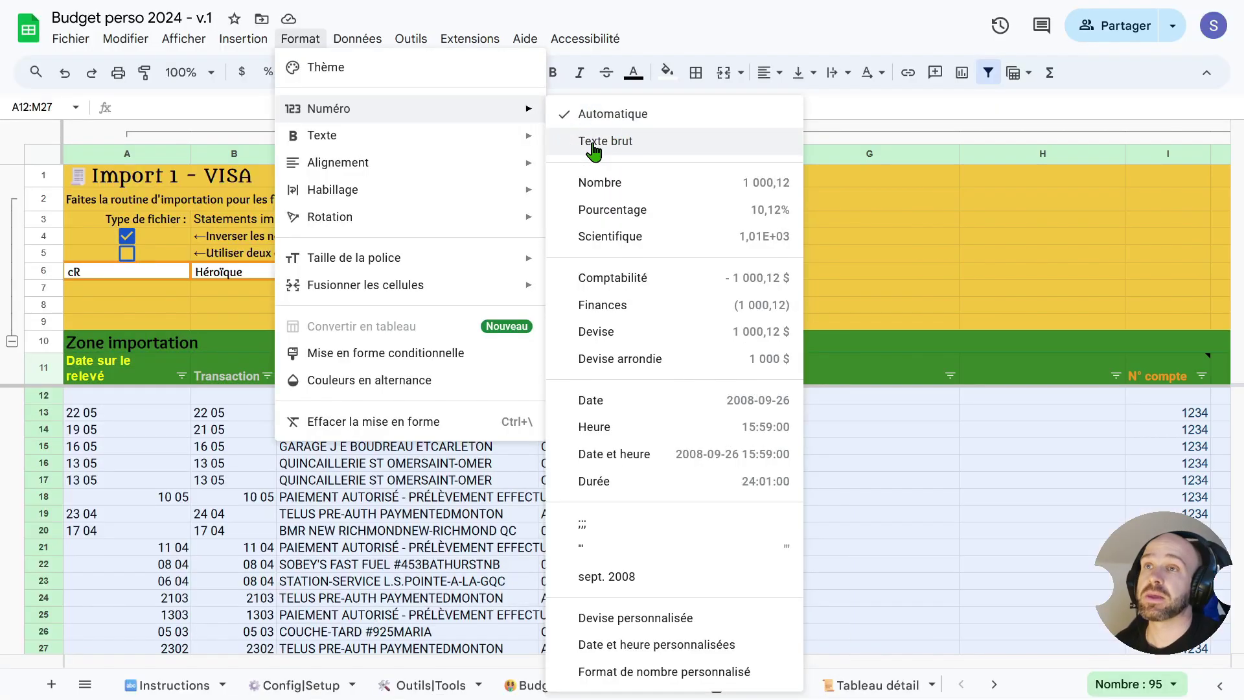
pyautogui.click(242, 38)
pyautogui.moveTo(350, 67)
pyautogui.click(1206, 72)
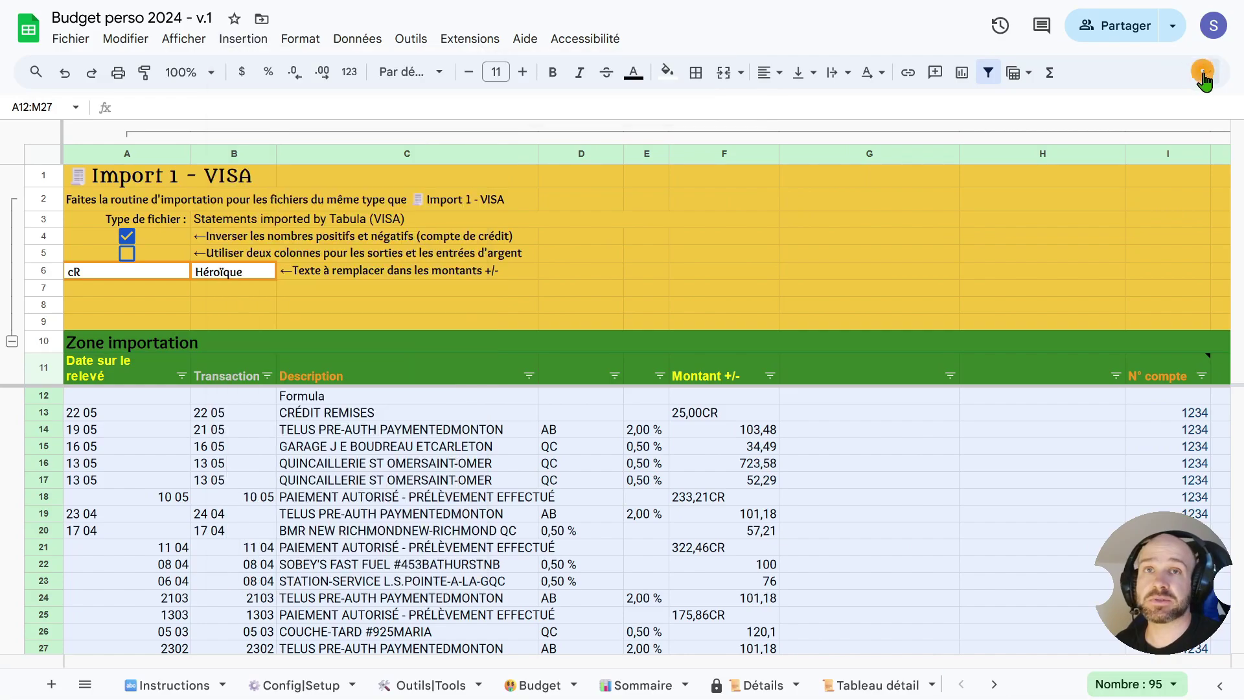
pyautogui.click(1206, 71)
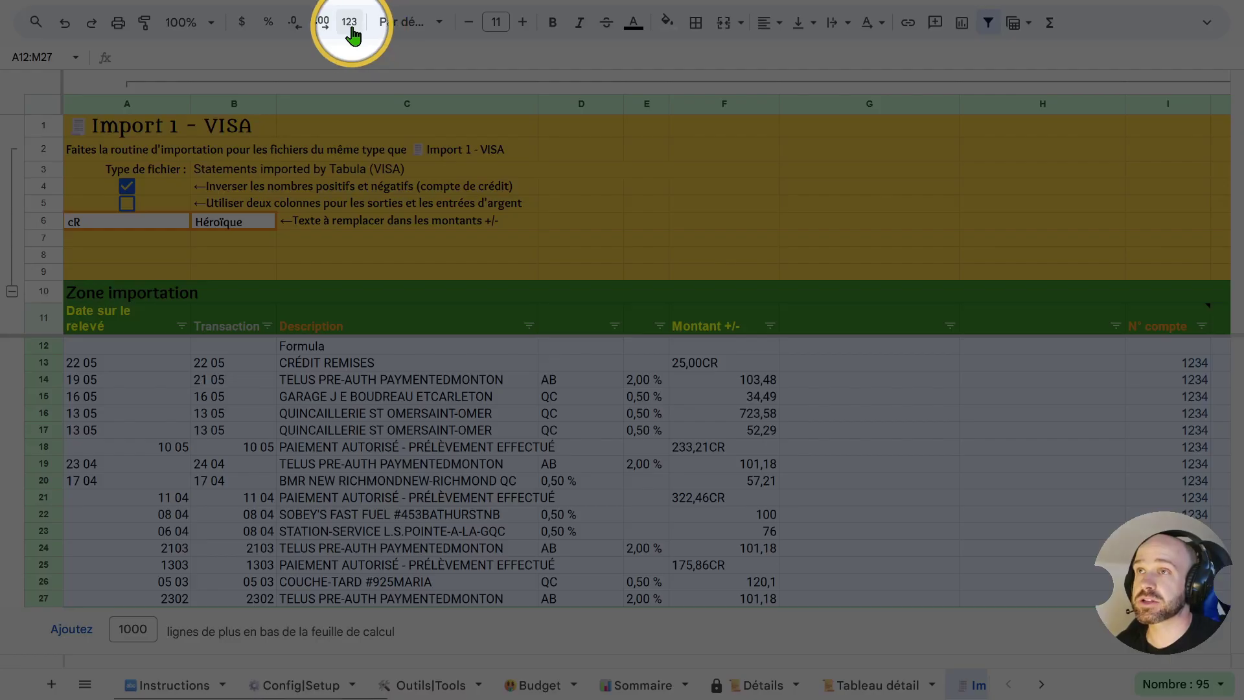
pyautogui.click(351, 32)
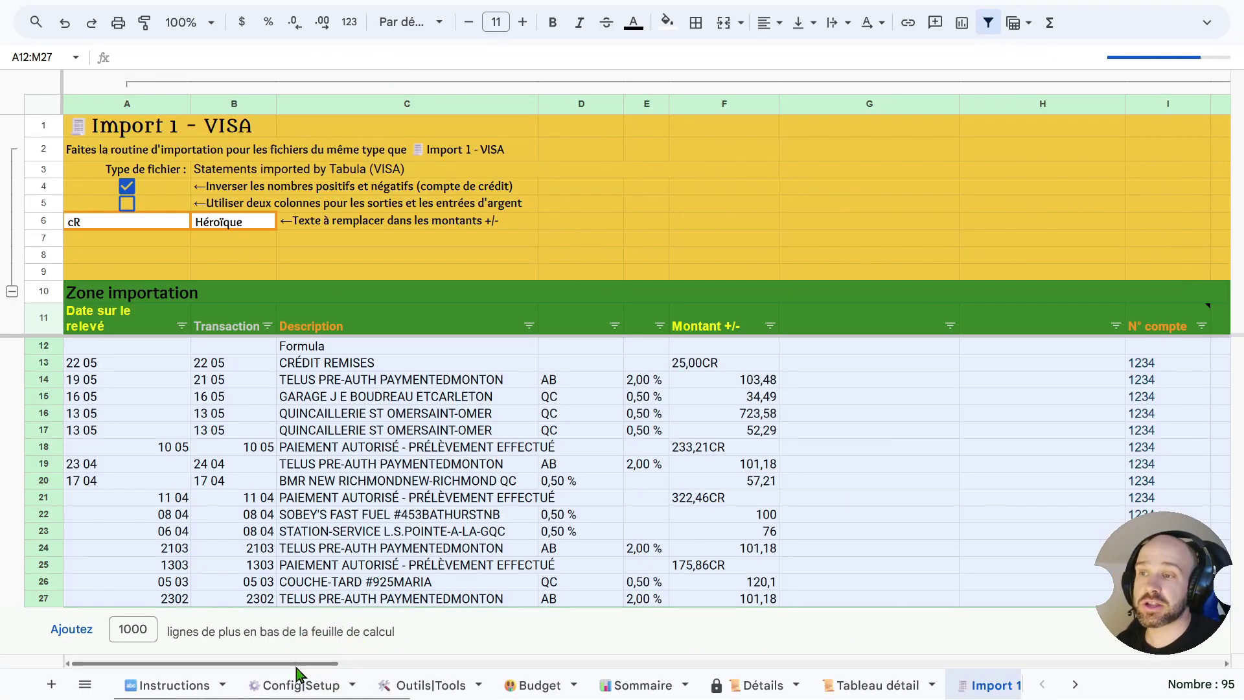
# - Review "Import 1 - VISA" in the "Budget perso 2024.1" workbook, from the import zone across to the statement reconciliation and category columns
pyautogui.moveTo(302, 664); pyautogui.dragTo(855, 662)
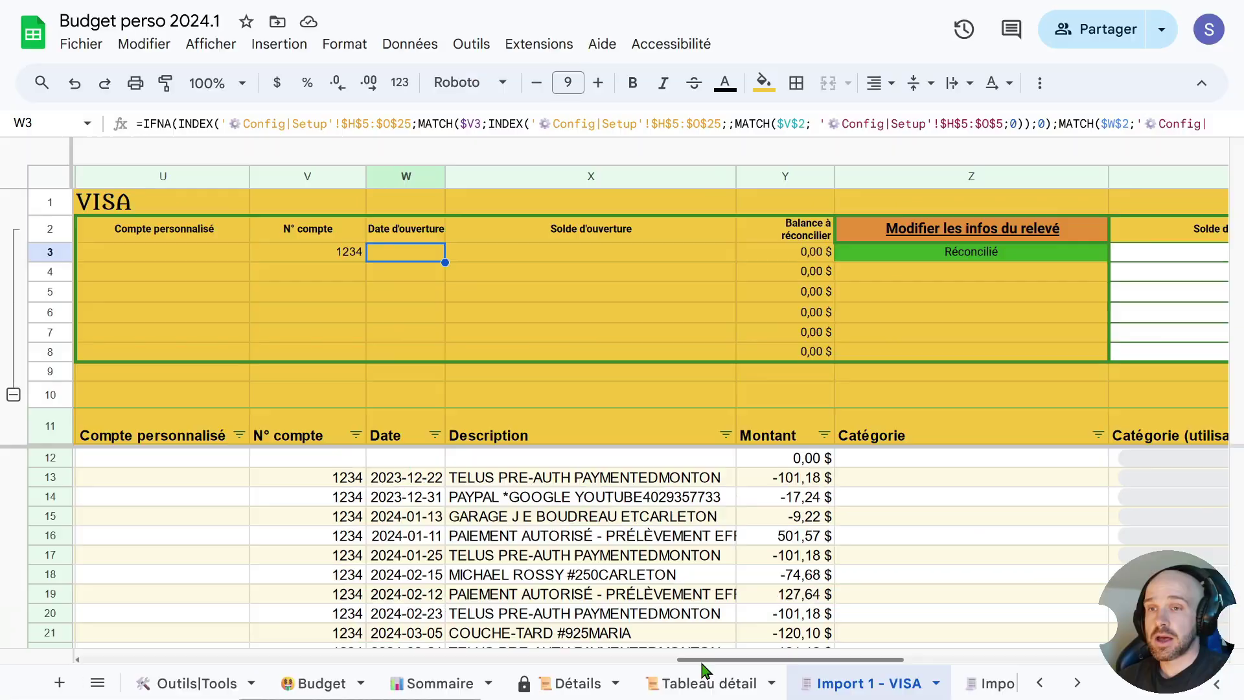
pyautogui.moveTo(702, 669); pyautogui.dragTo(74, 656)
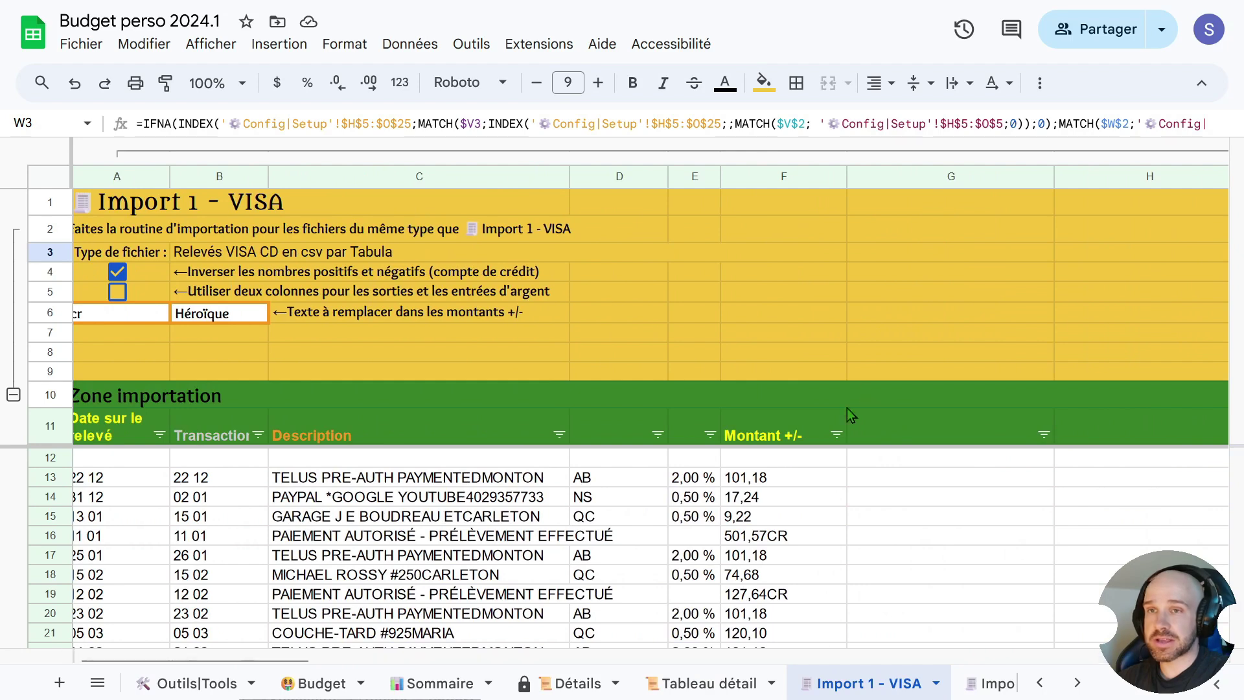
pyautogui.scroll(-3, 566, 447)
pyautogui.scroll(3, 567, 447)
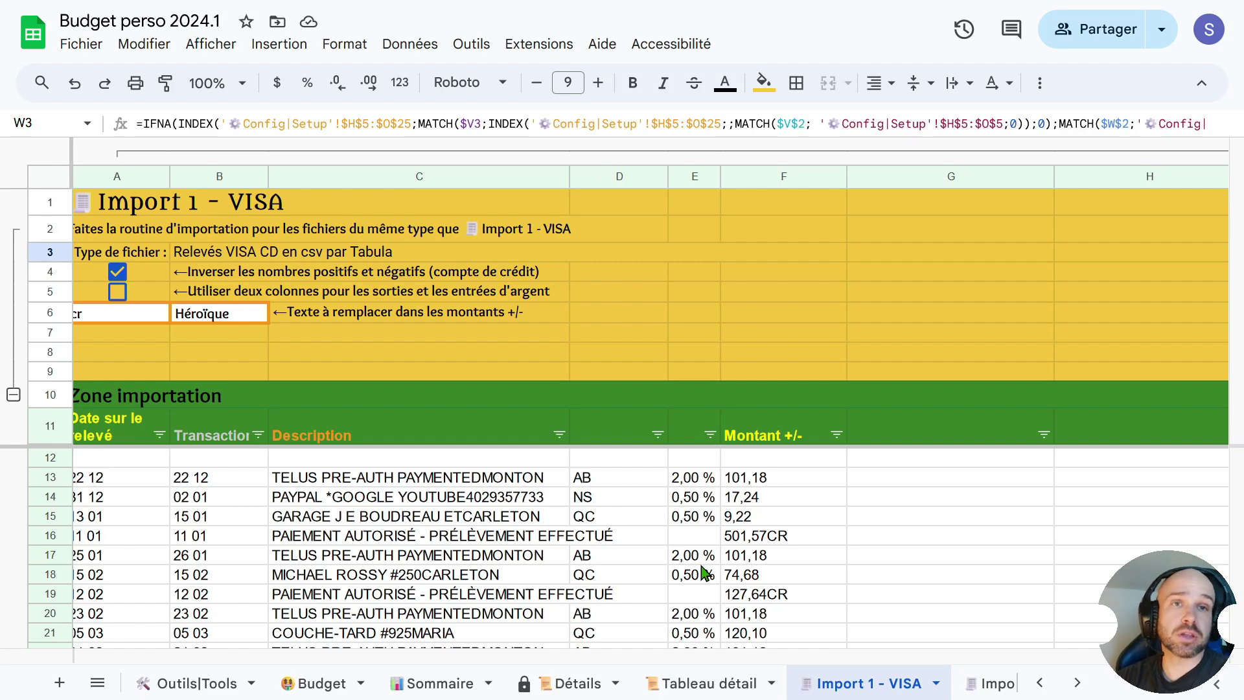
pyautogui.click(296, 661)
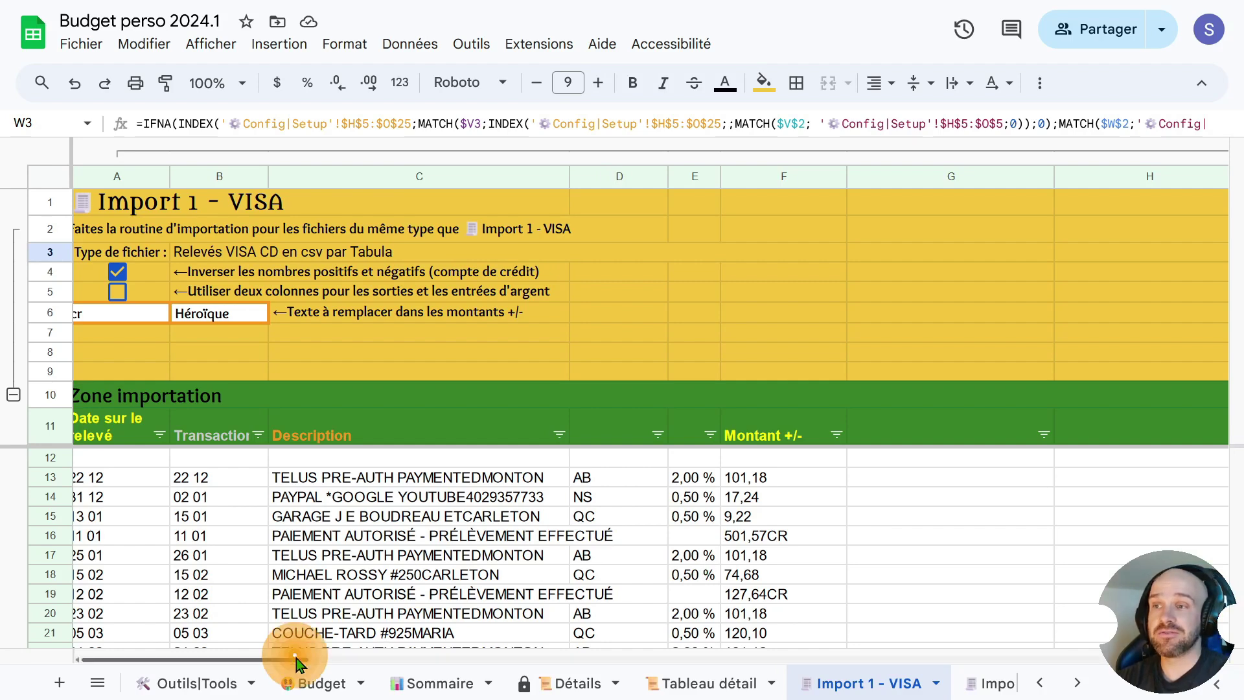
pyautogui.moveTo(296, 661); pyautogui.dragTo(993, 674)
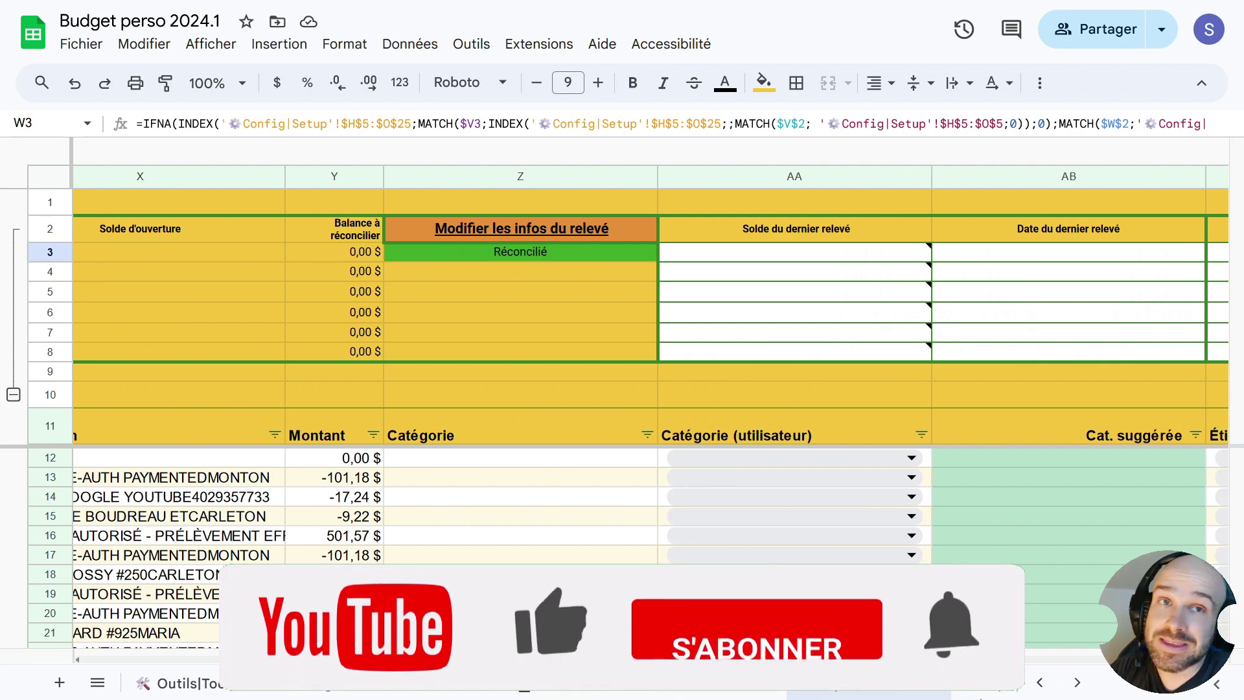